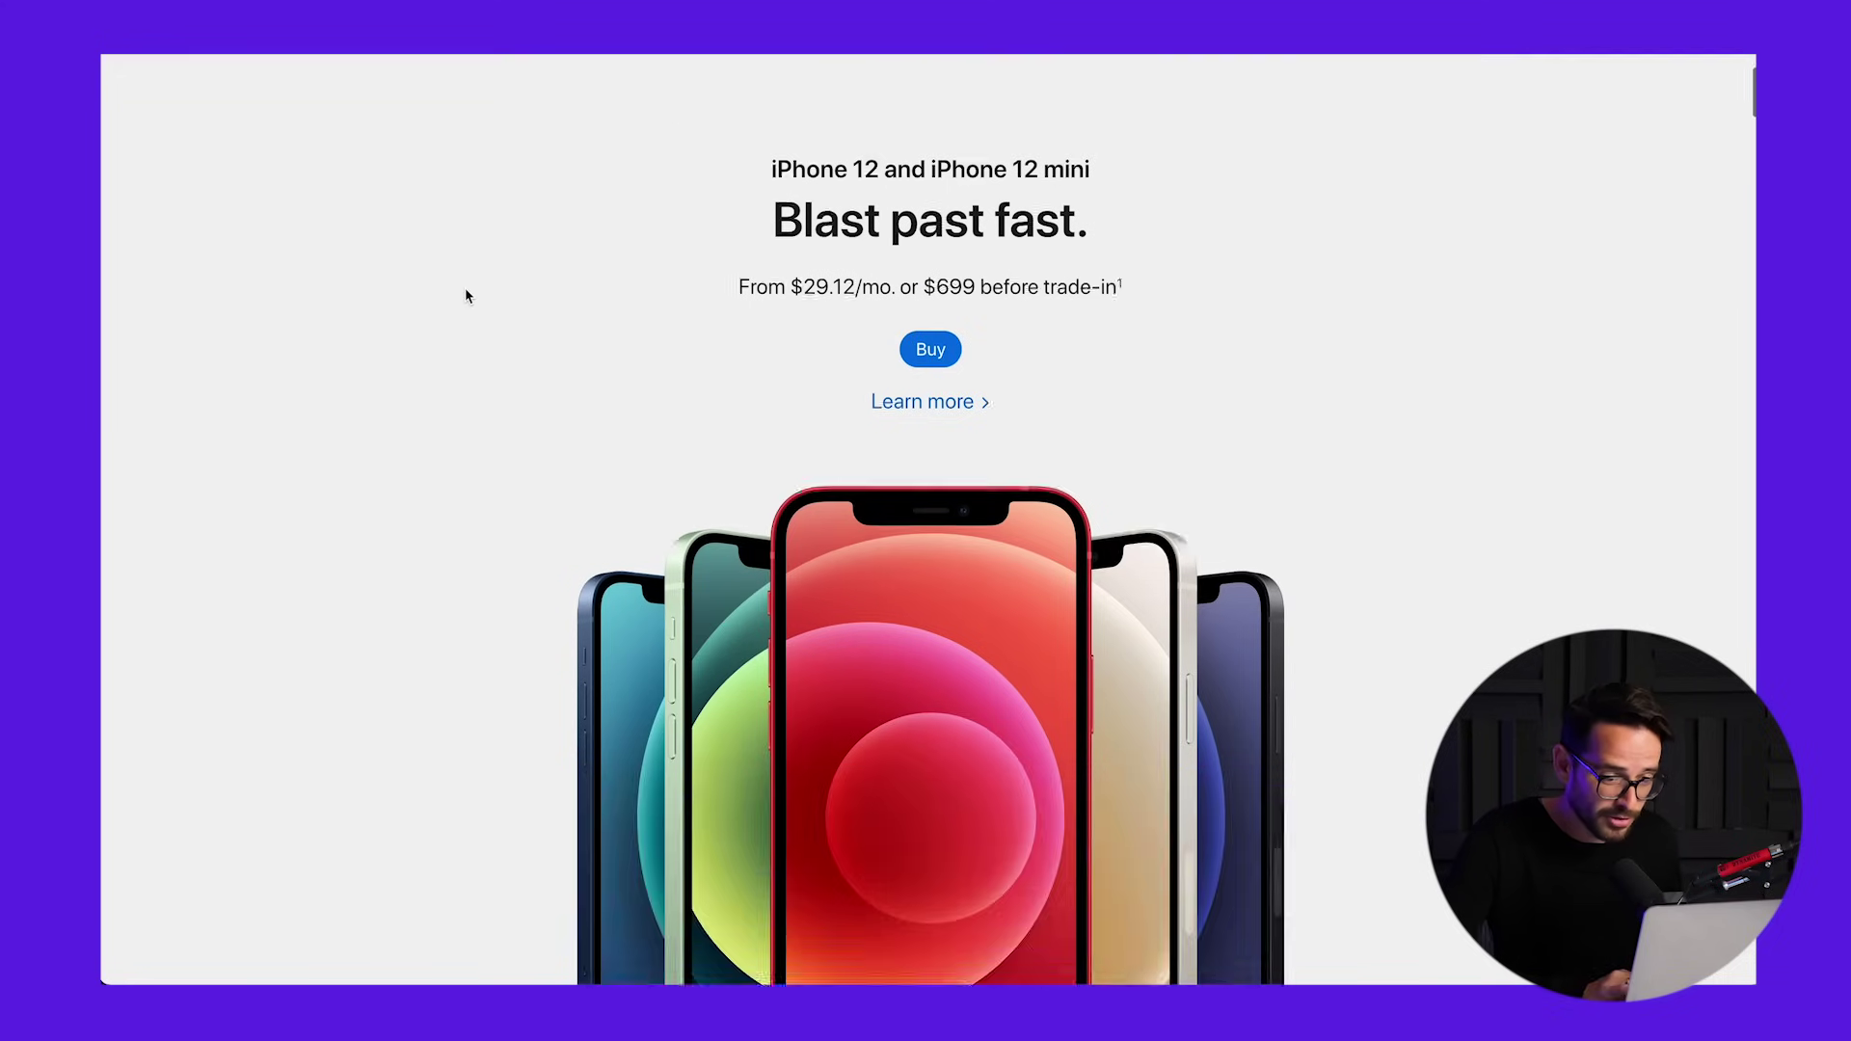
Step: Inspect the HTML and CSS styles of the Buy button on the iPhone 12 page, and close the developer tools
{"action": "scroll", "coordinate": [465, 287], "scroll_direction": "up", "scroll_amount": 3}
{"action": "right_click", "coordinate": [928, 564]}
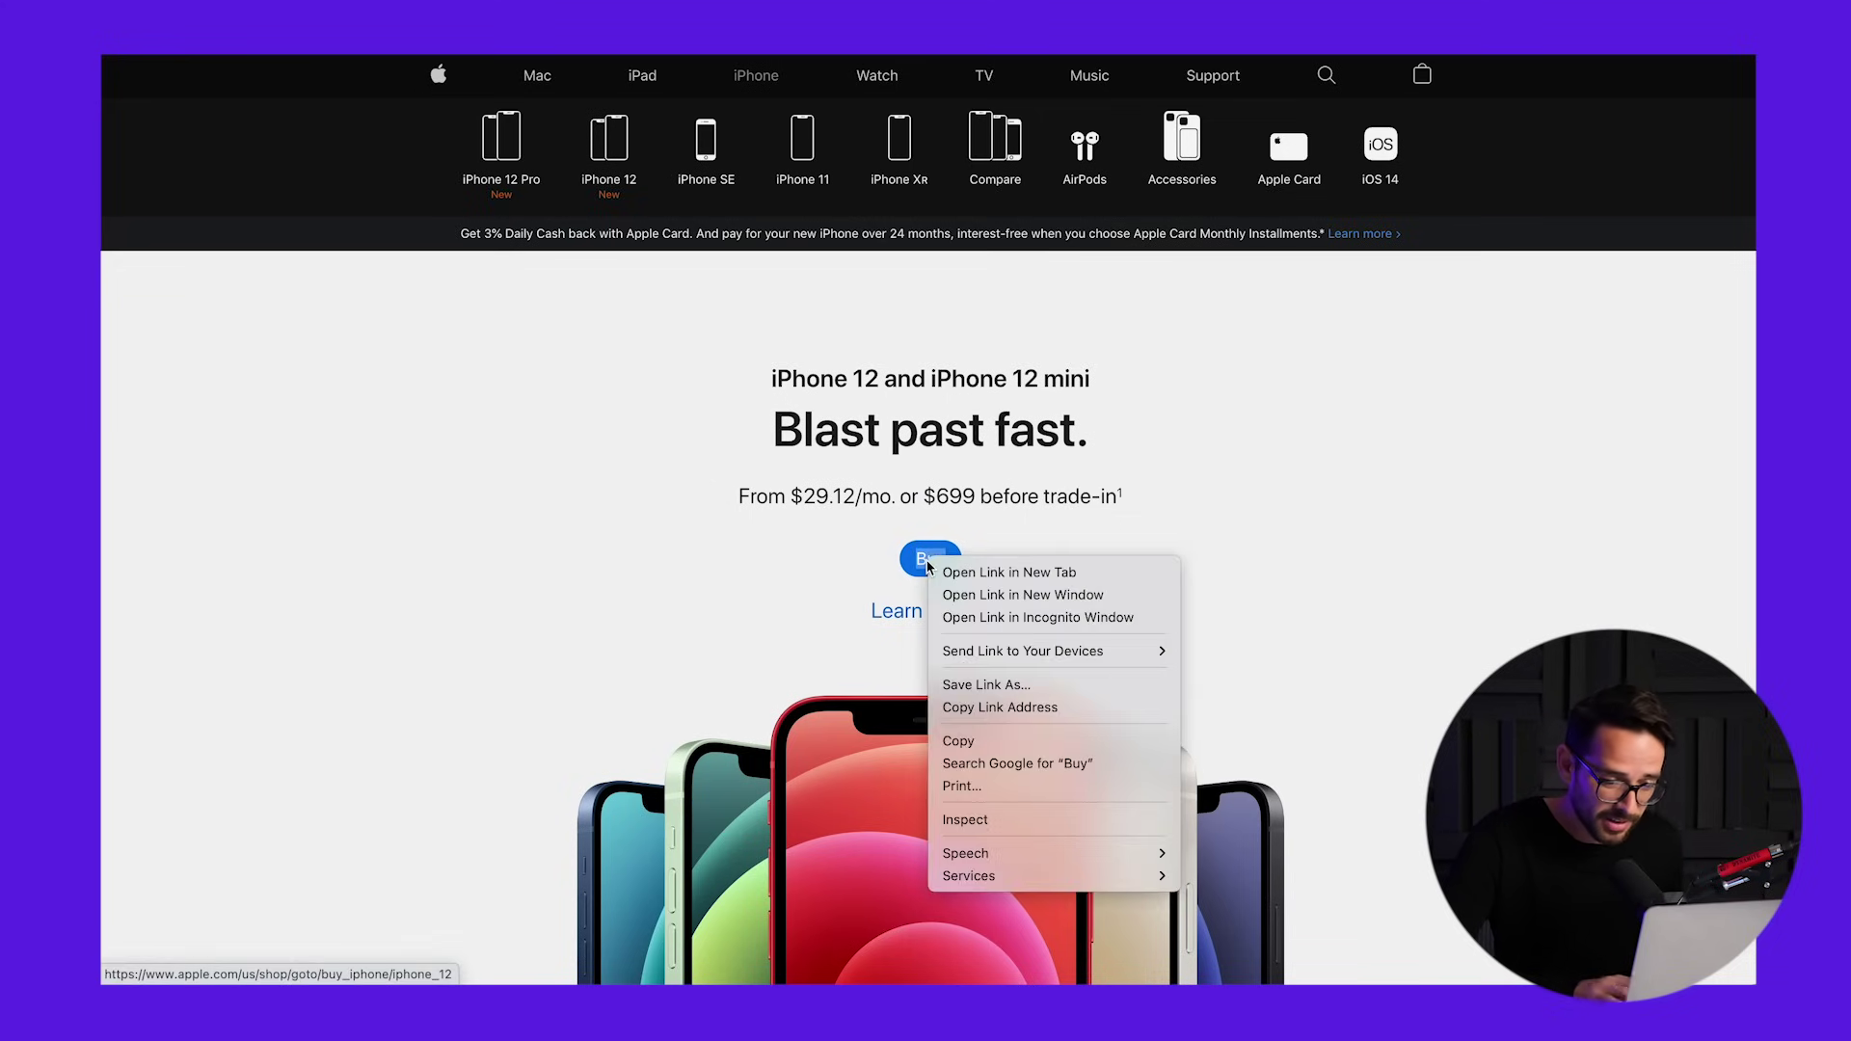
{"action": "left_click", "coordinate": [978, 826]}
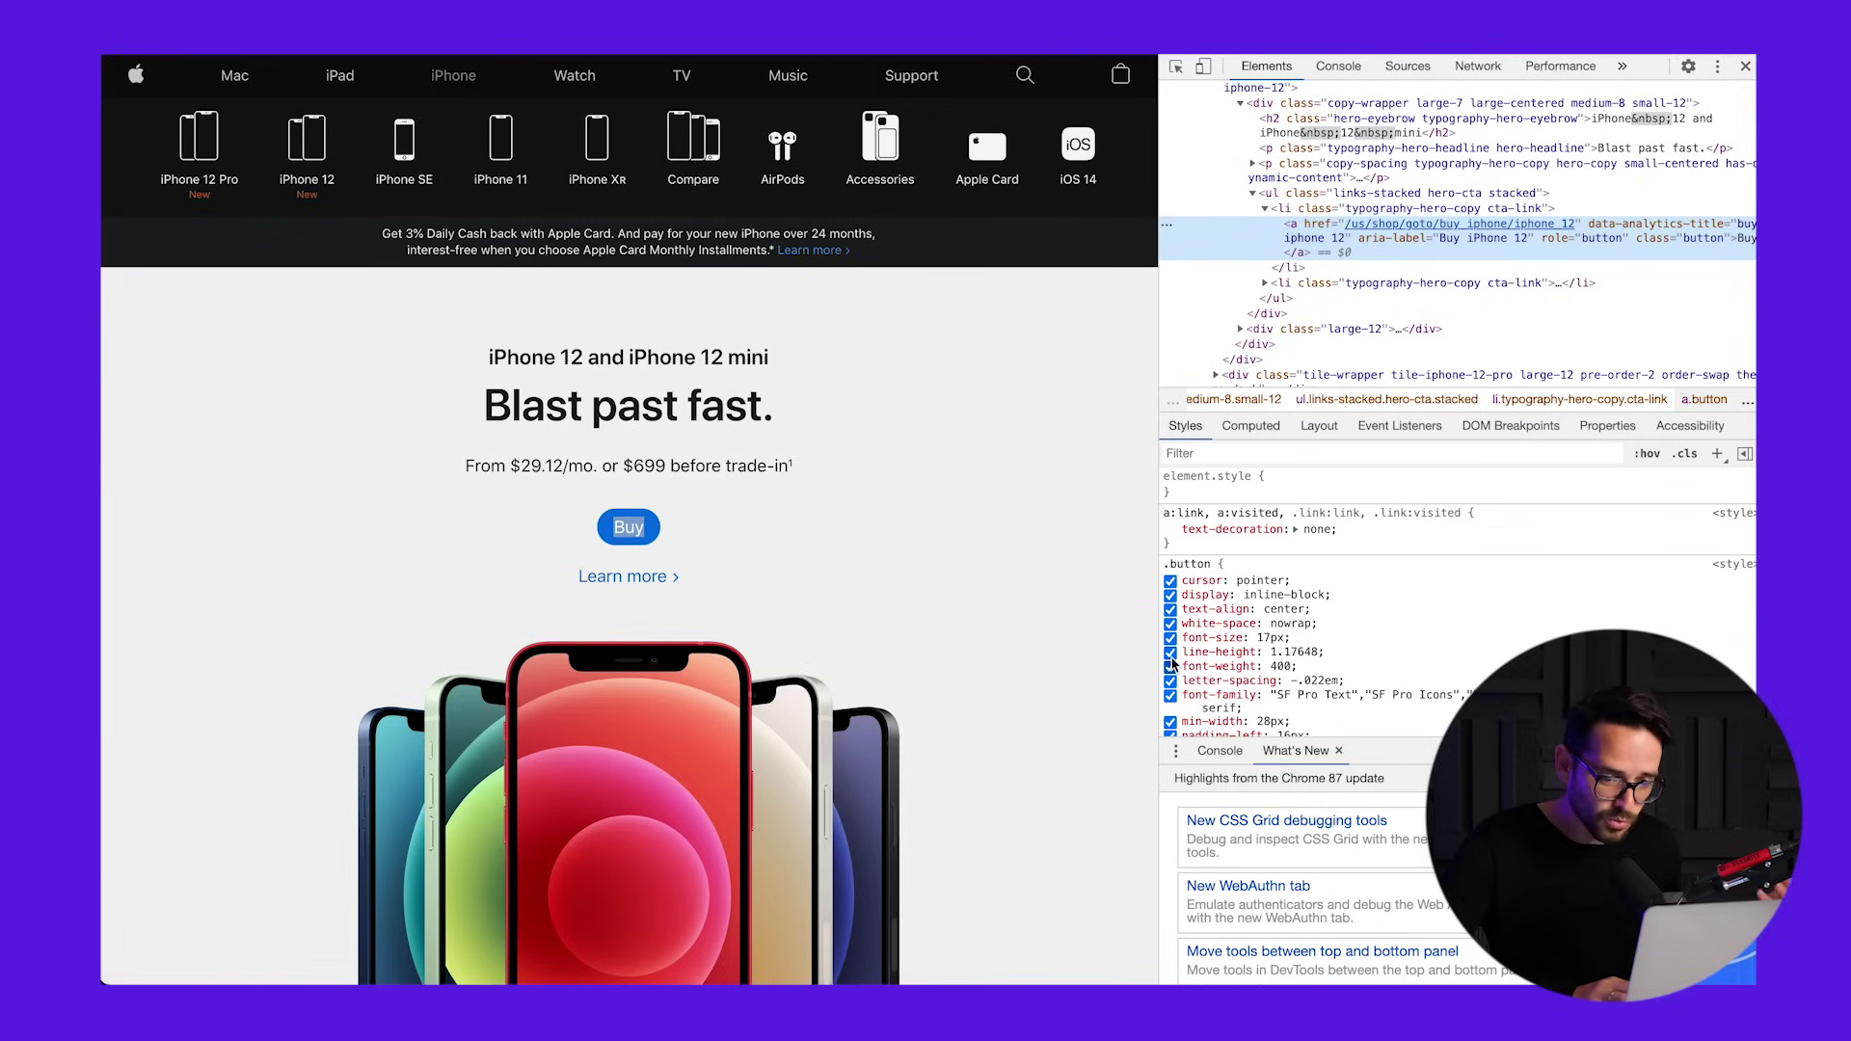
{"action": "scroll", "coordinate": [1171, 647], "scroll_direction": "down", "scroll_amount": 4}
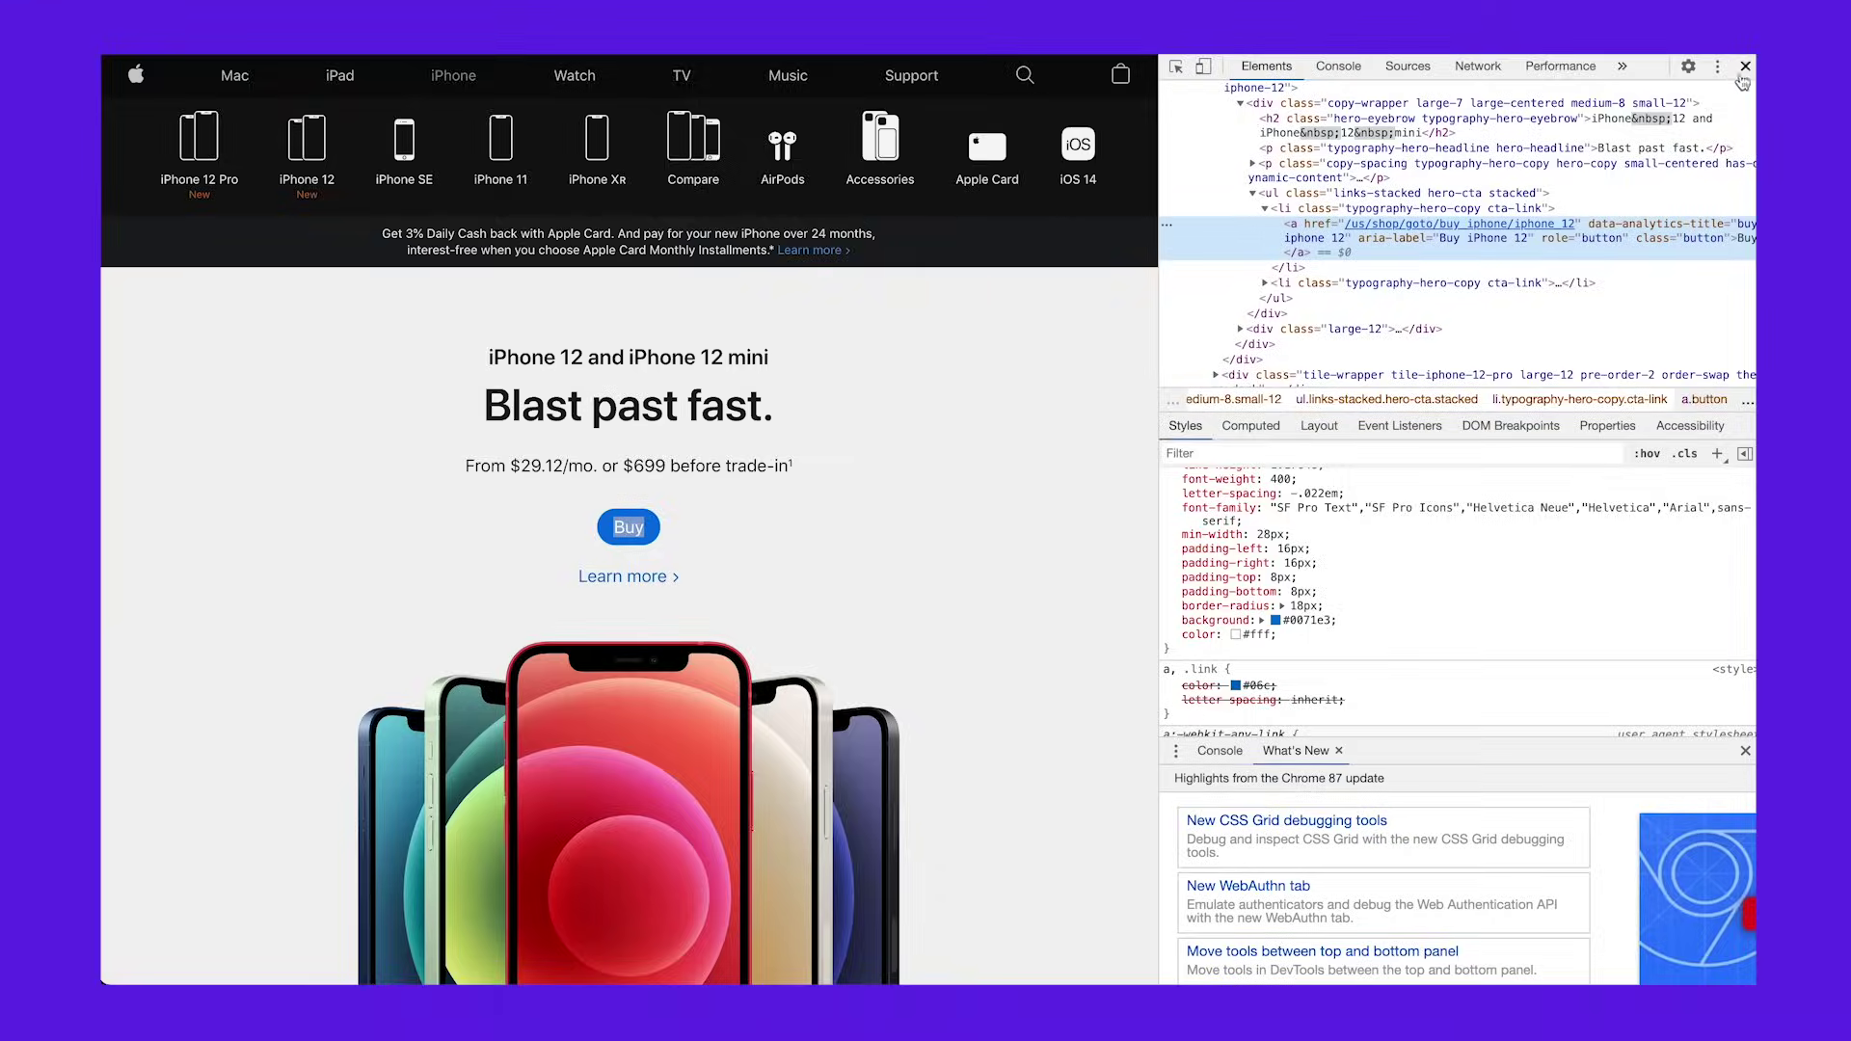
{"action": "left_click", "coordinate": [1745, 66]}
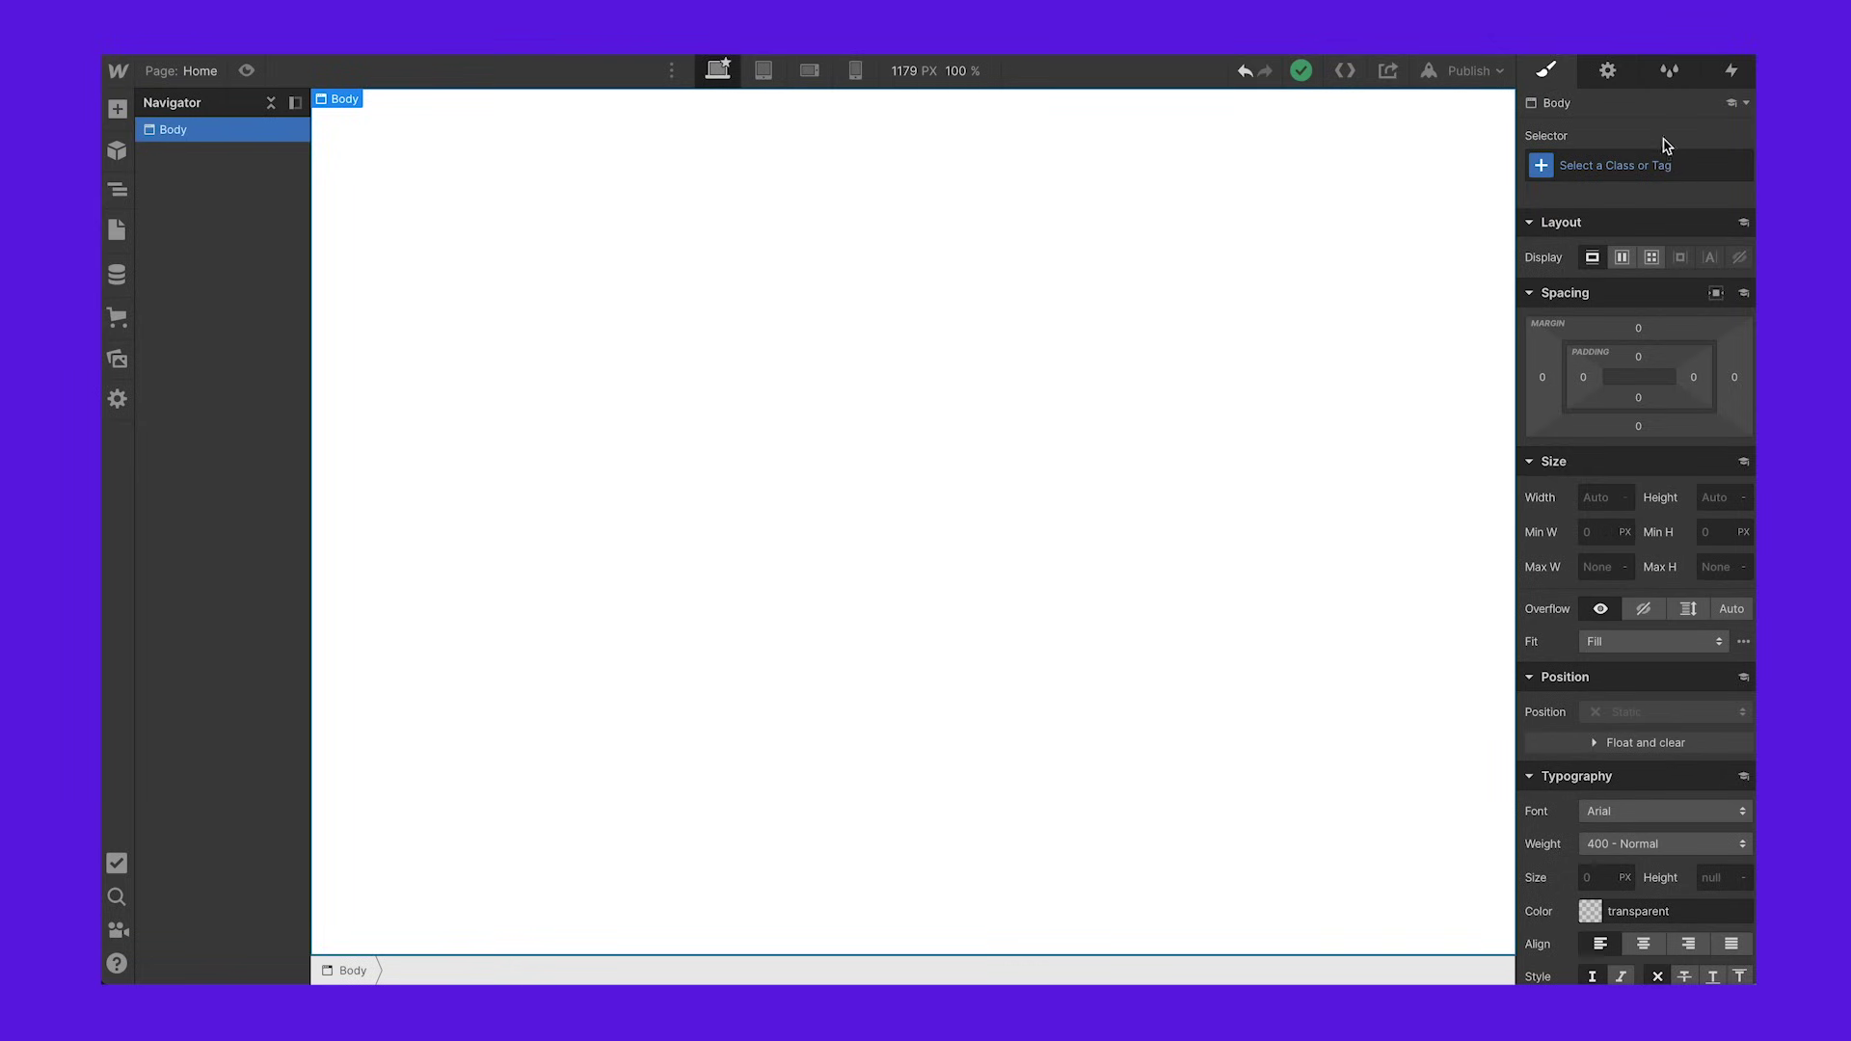
Step: Set the background color of the Body (All Pages) tag to black, #000000
{"action": "left_click", "coordinate": [1589, 162]}
{"action": "left_click", "coordinate": [1553, 283]}
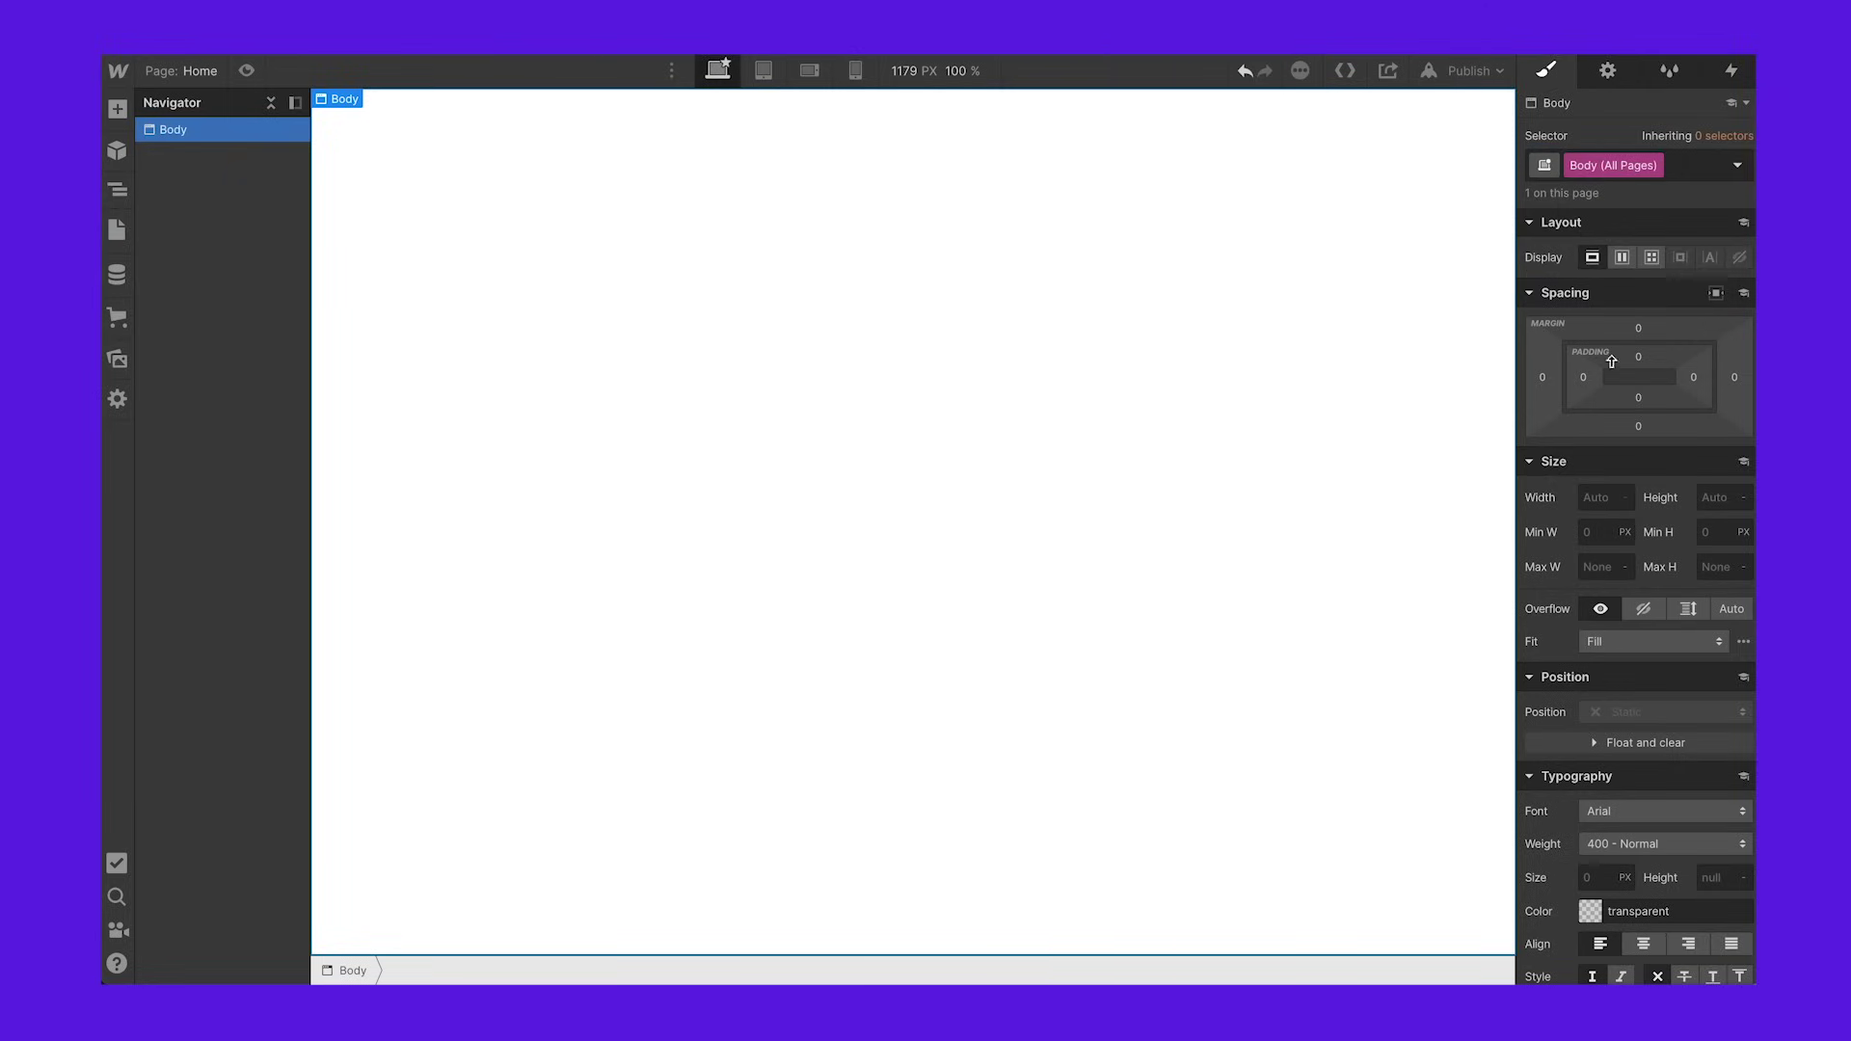
{"action": "scroll", "coordinate": [1597, 408], "scroll_direction": "down", "scroll_amount": 7}
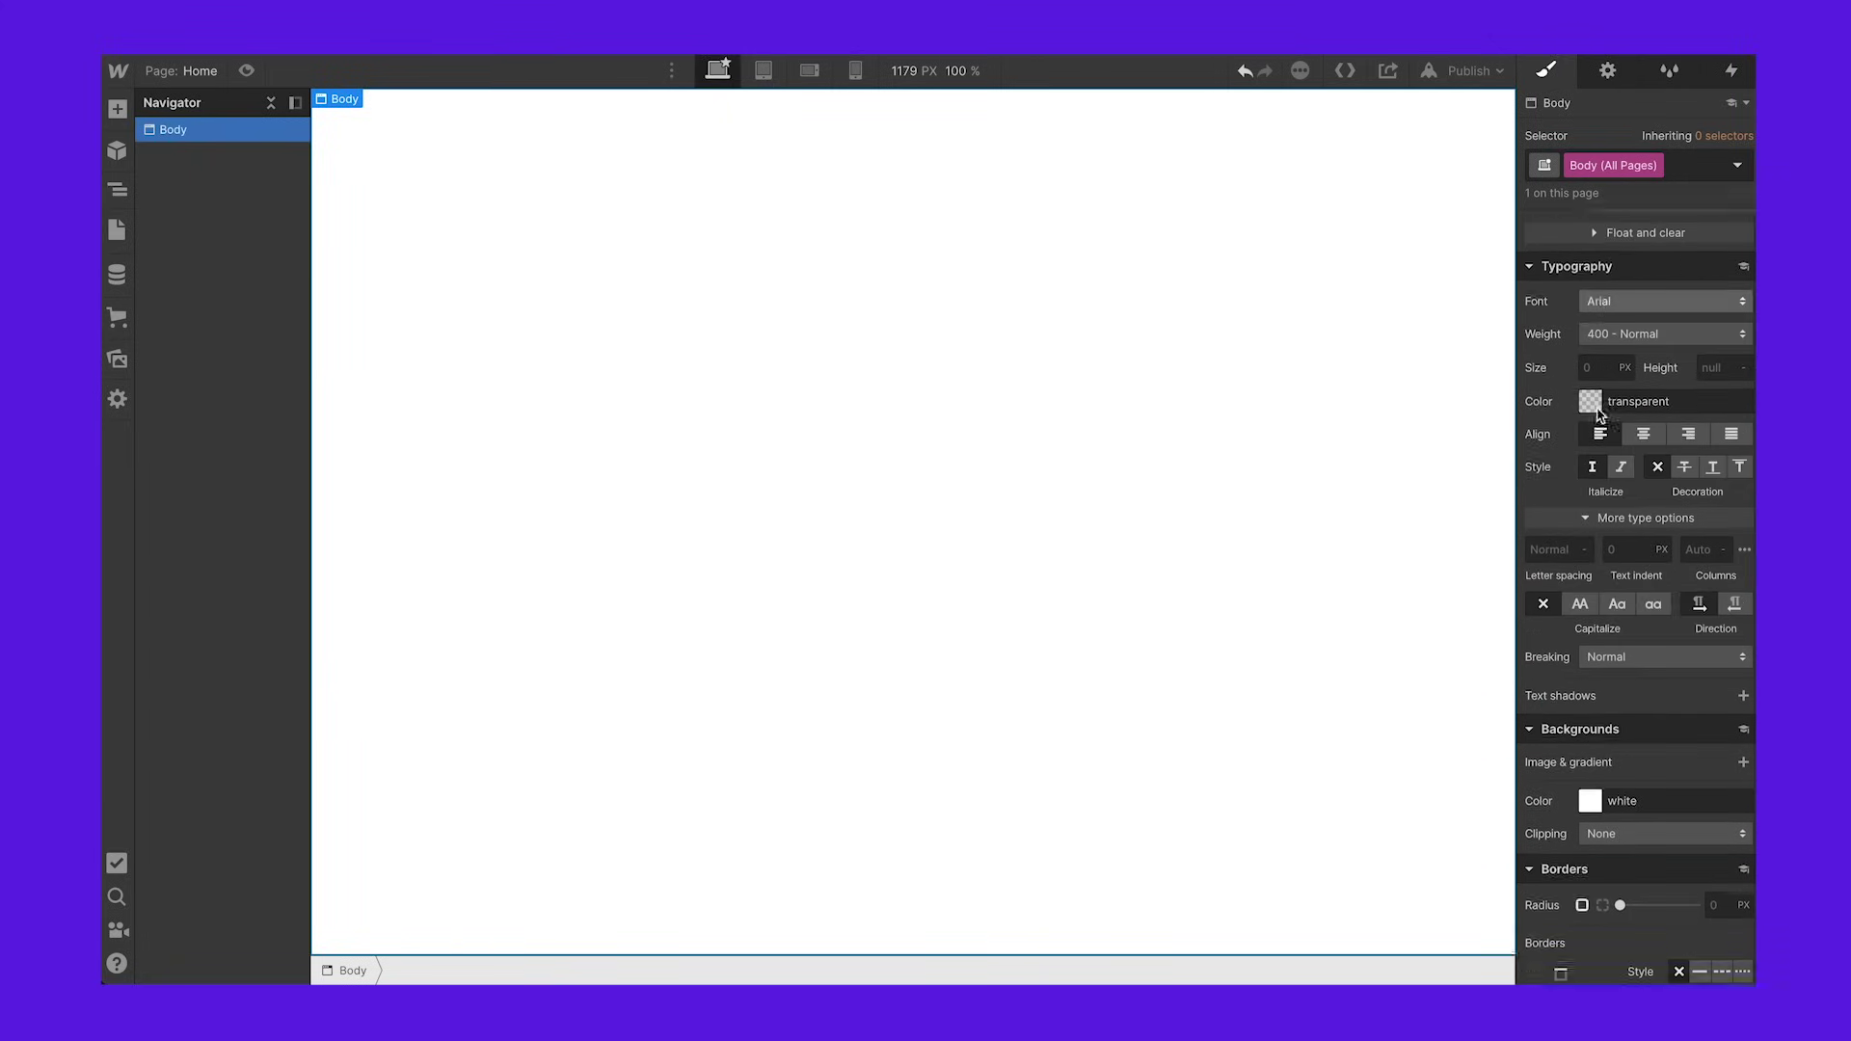
{"action": "left_click", "coordinate": [1592, 674]}
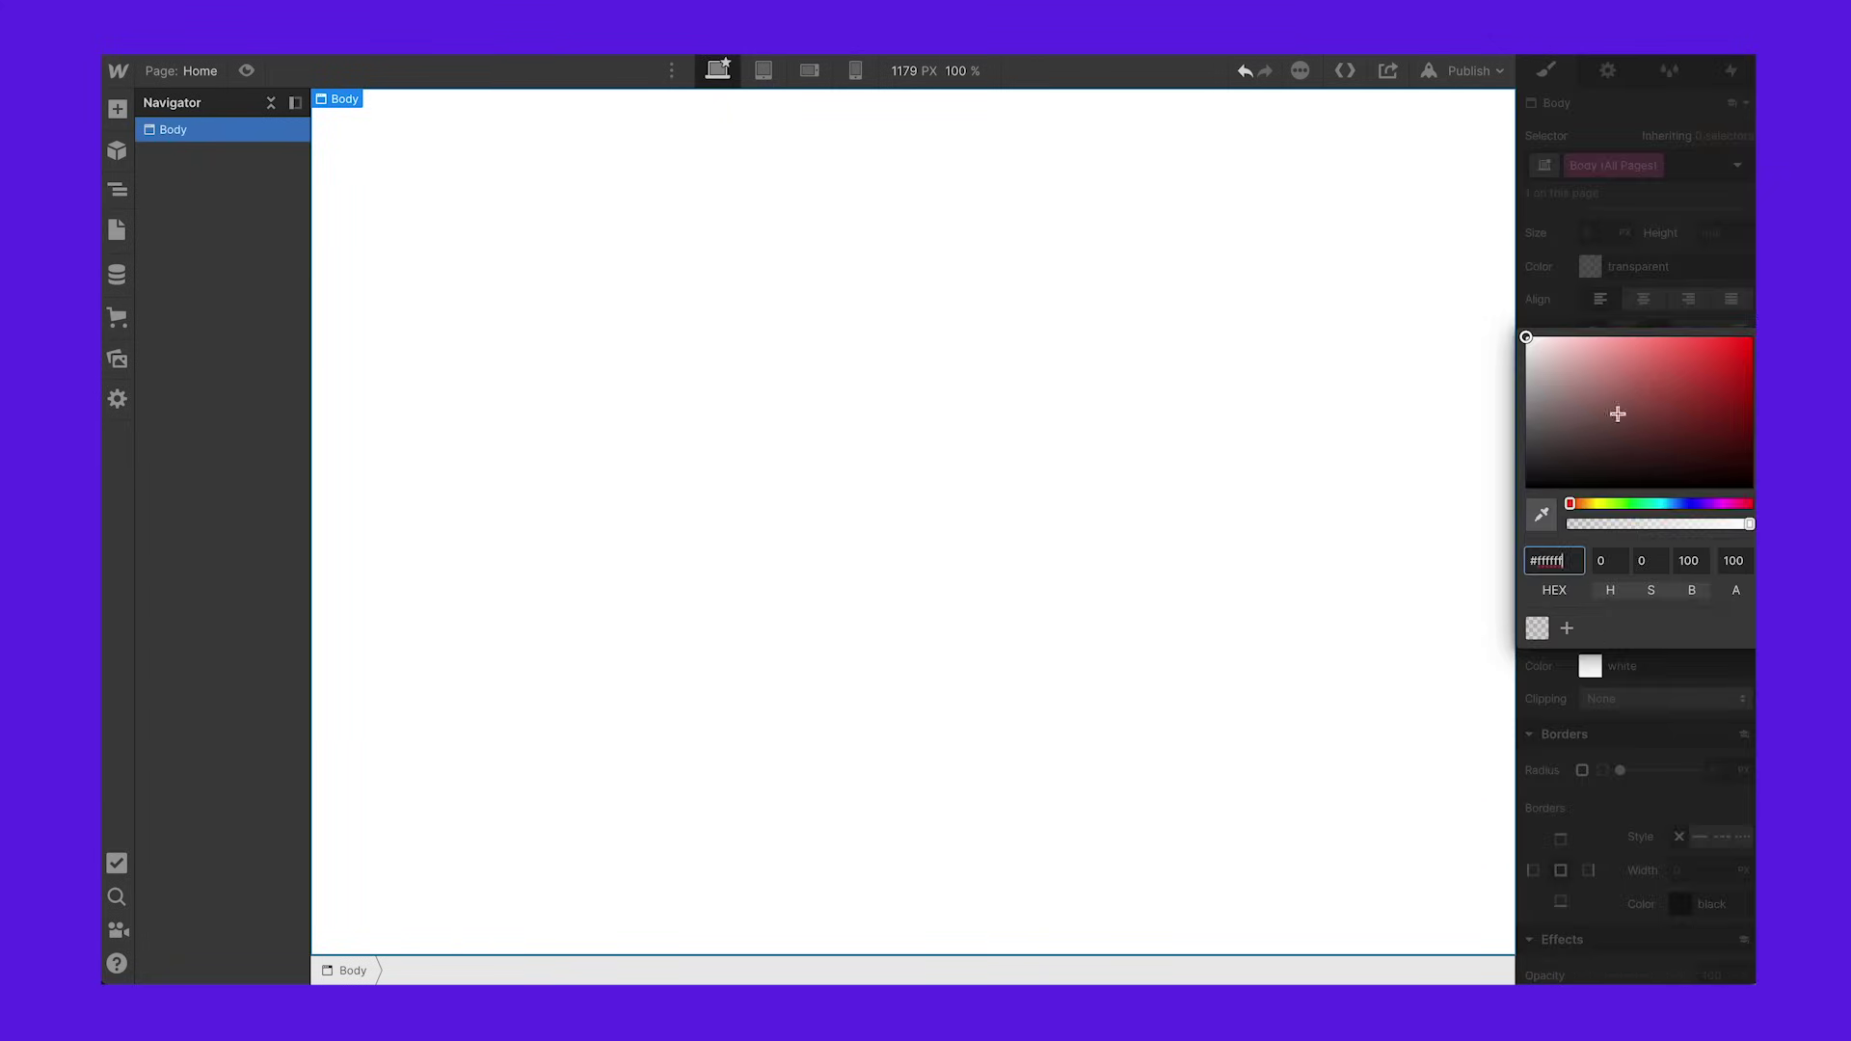
{"action": "left_click_drag", "start_coordinate": [1627, 389], "coordinate": [1753, 490]}
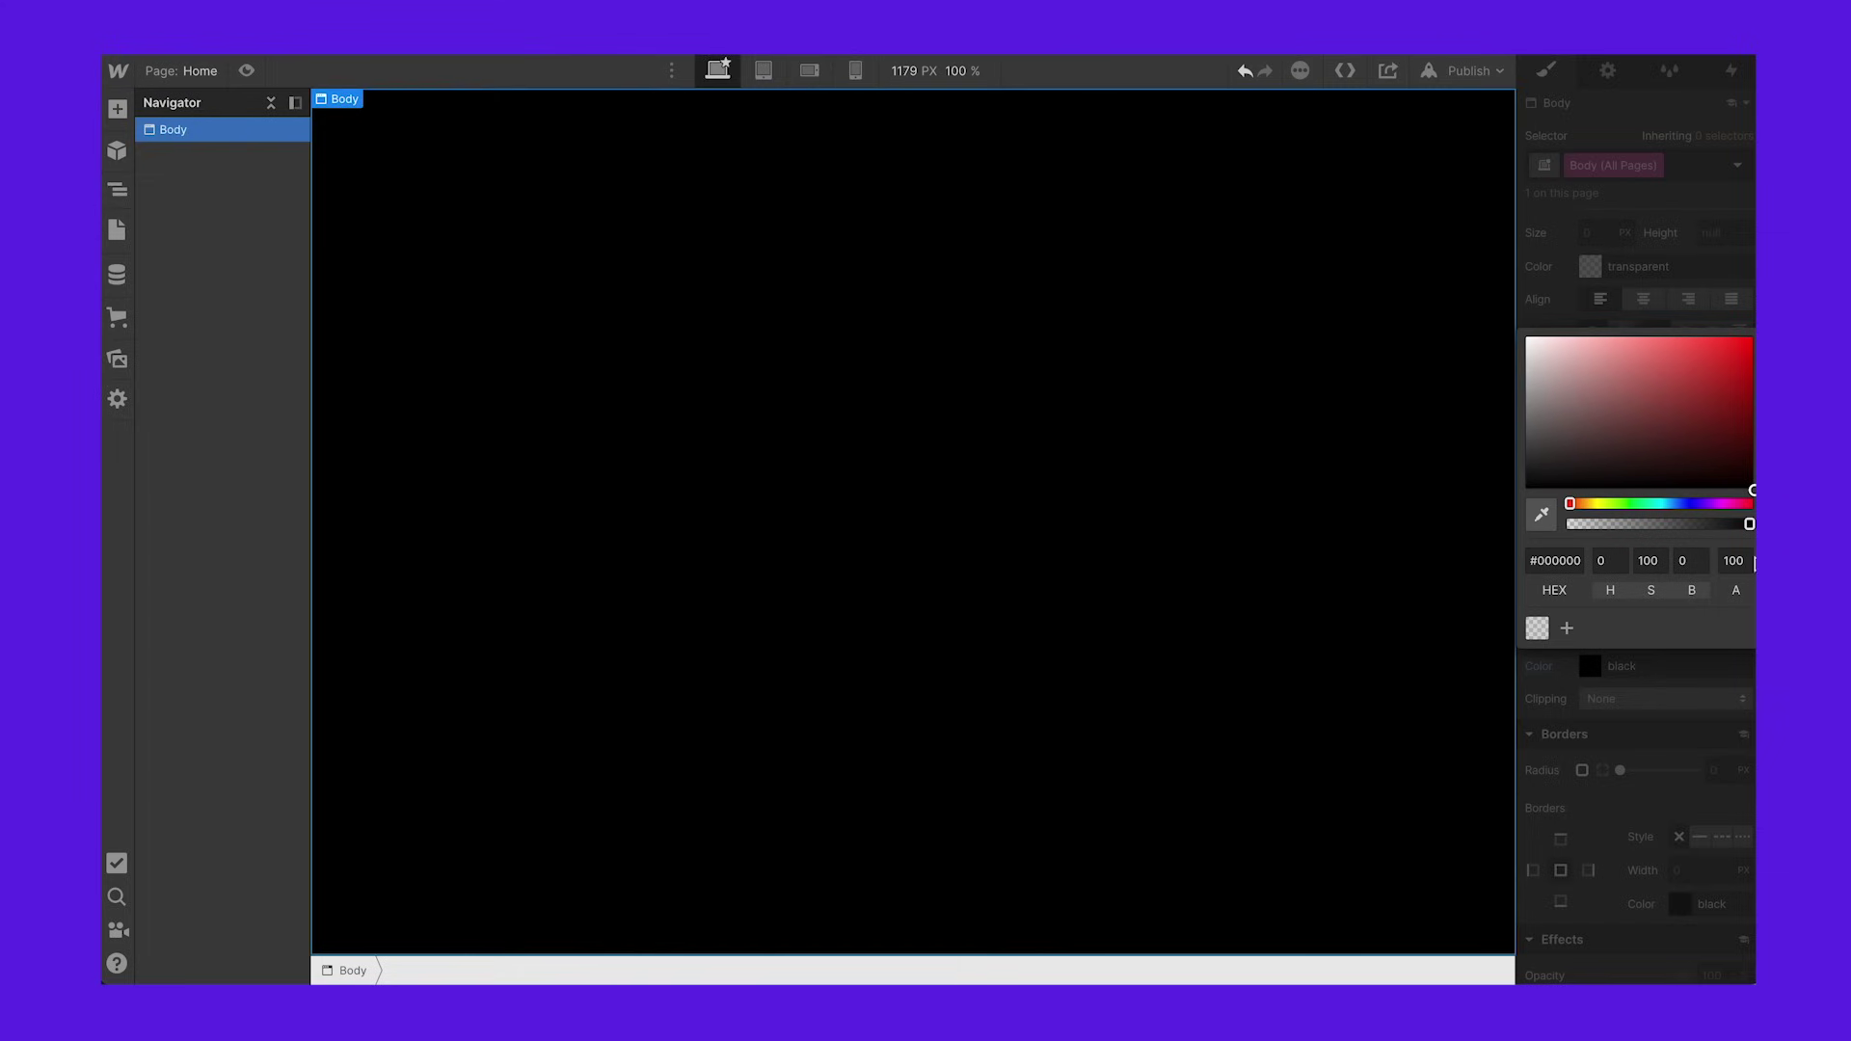
{"action": "left_click", "coordinate": [1629, 698]}
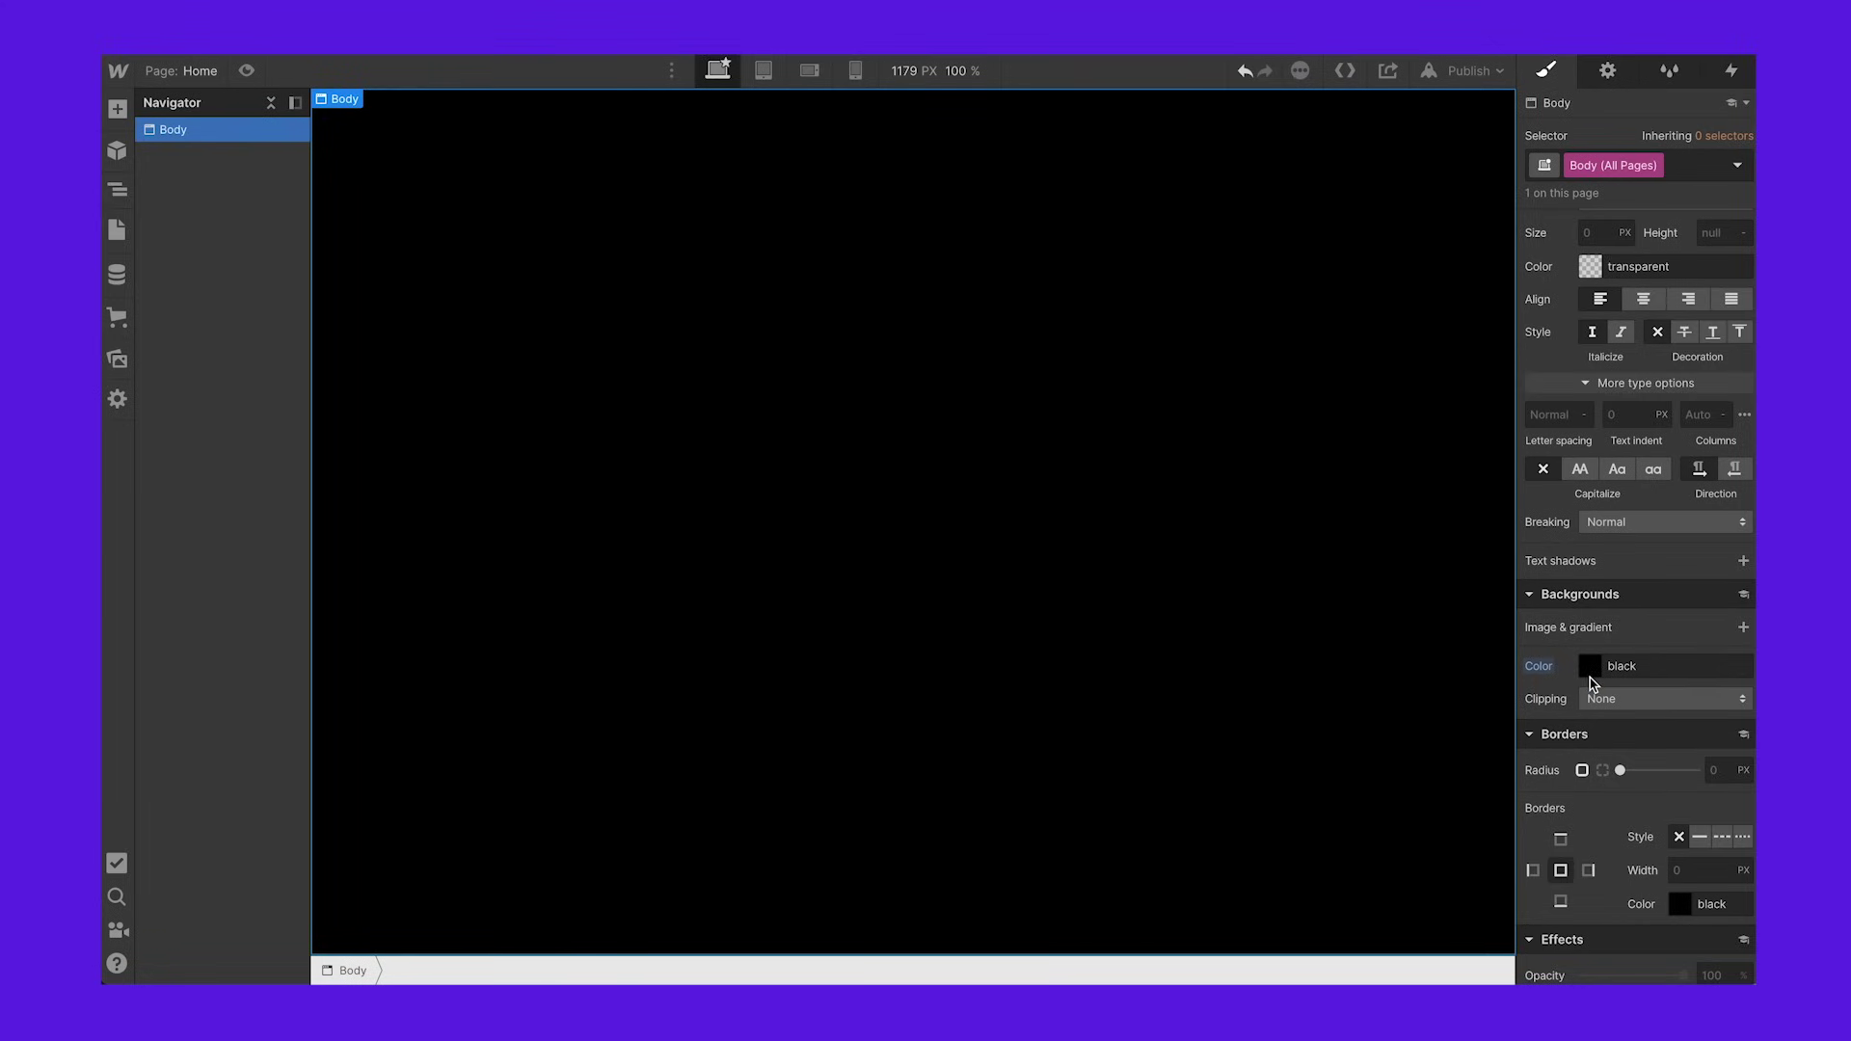
Step: Set the Body (All Pages) text color to white, #ffffff, and its font to Montserrat
{"action": "scroll", "coordinate": [1589, 682], "scroll_direction": "up", "scroll_amount": 4}
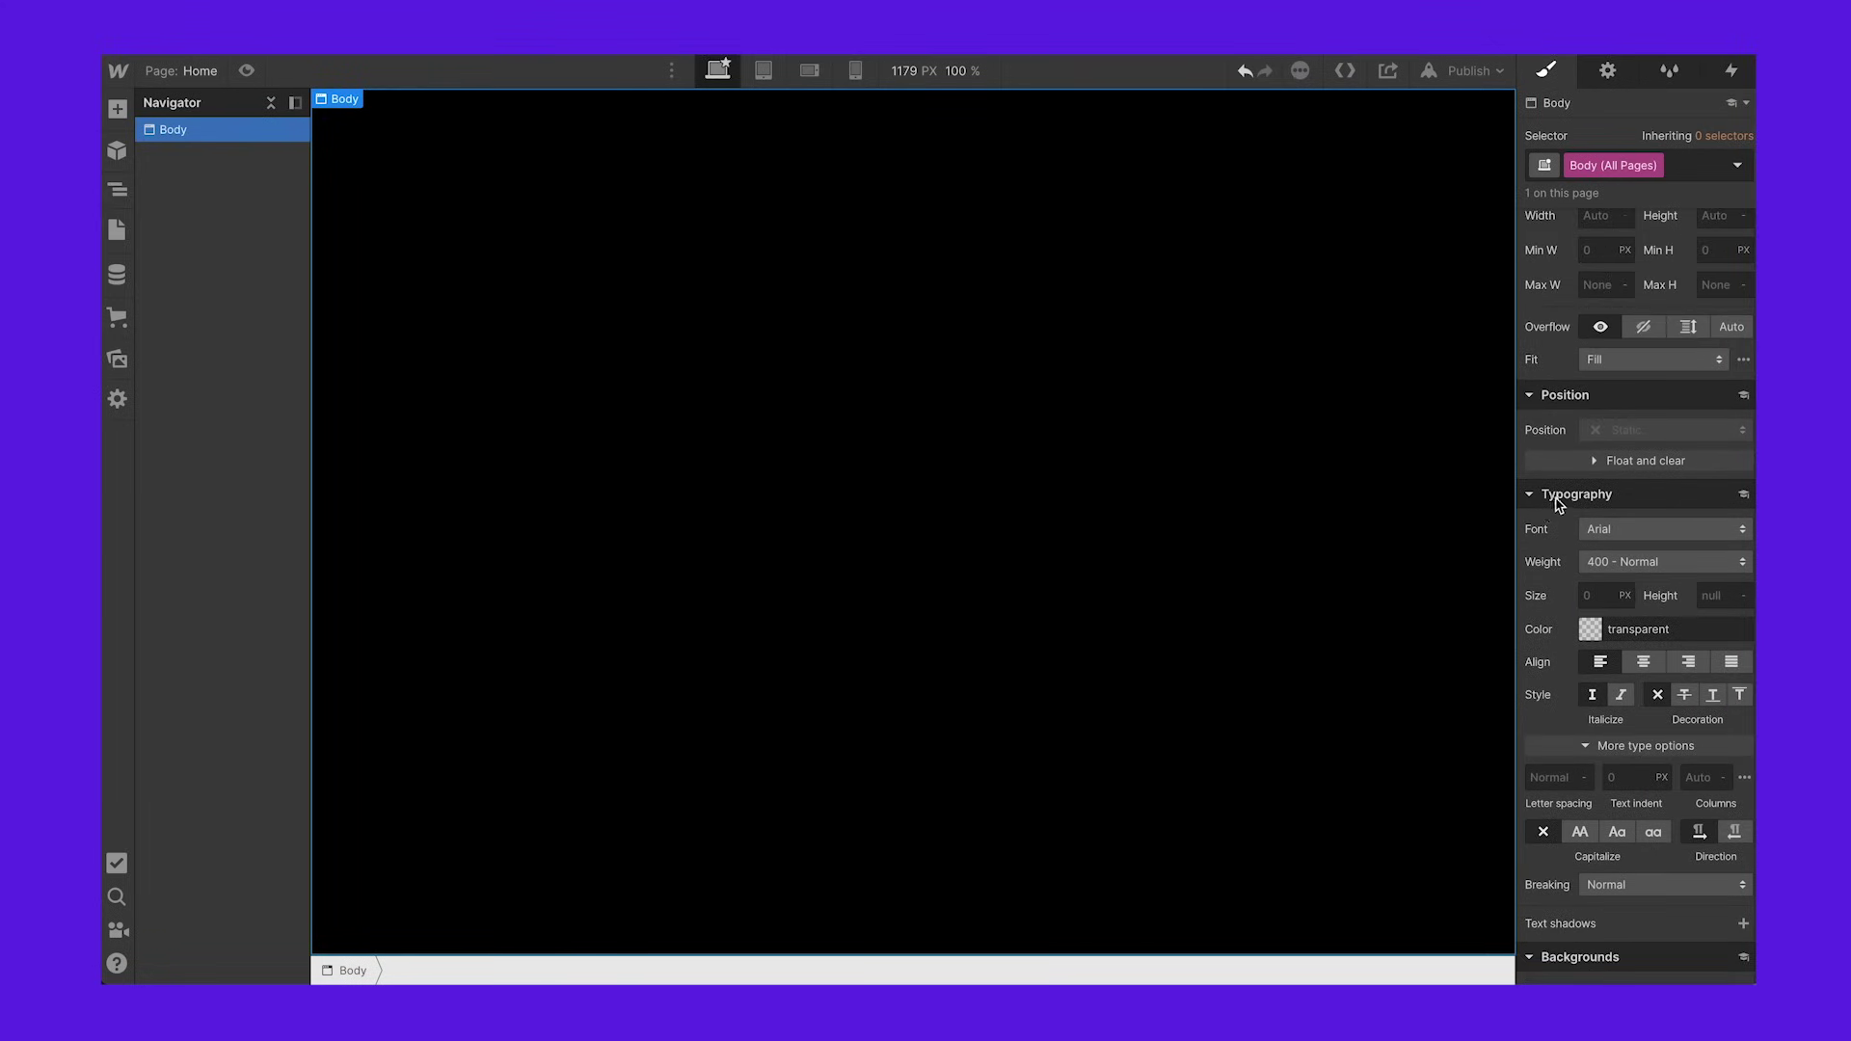
{"action": "left_click", "coordinate": [1590, 630]}
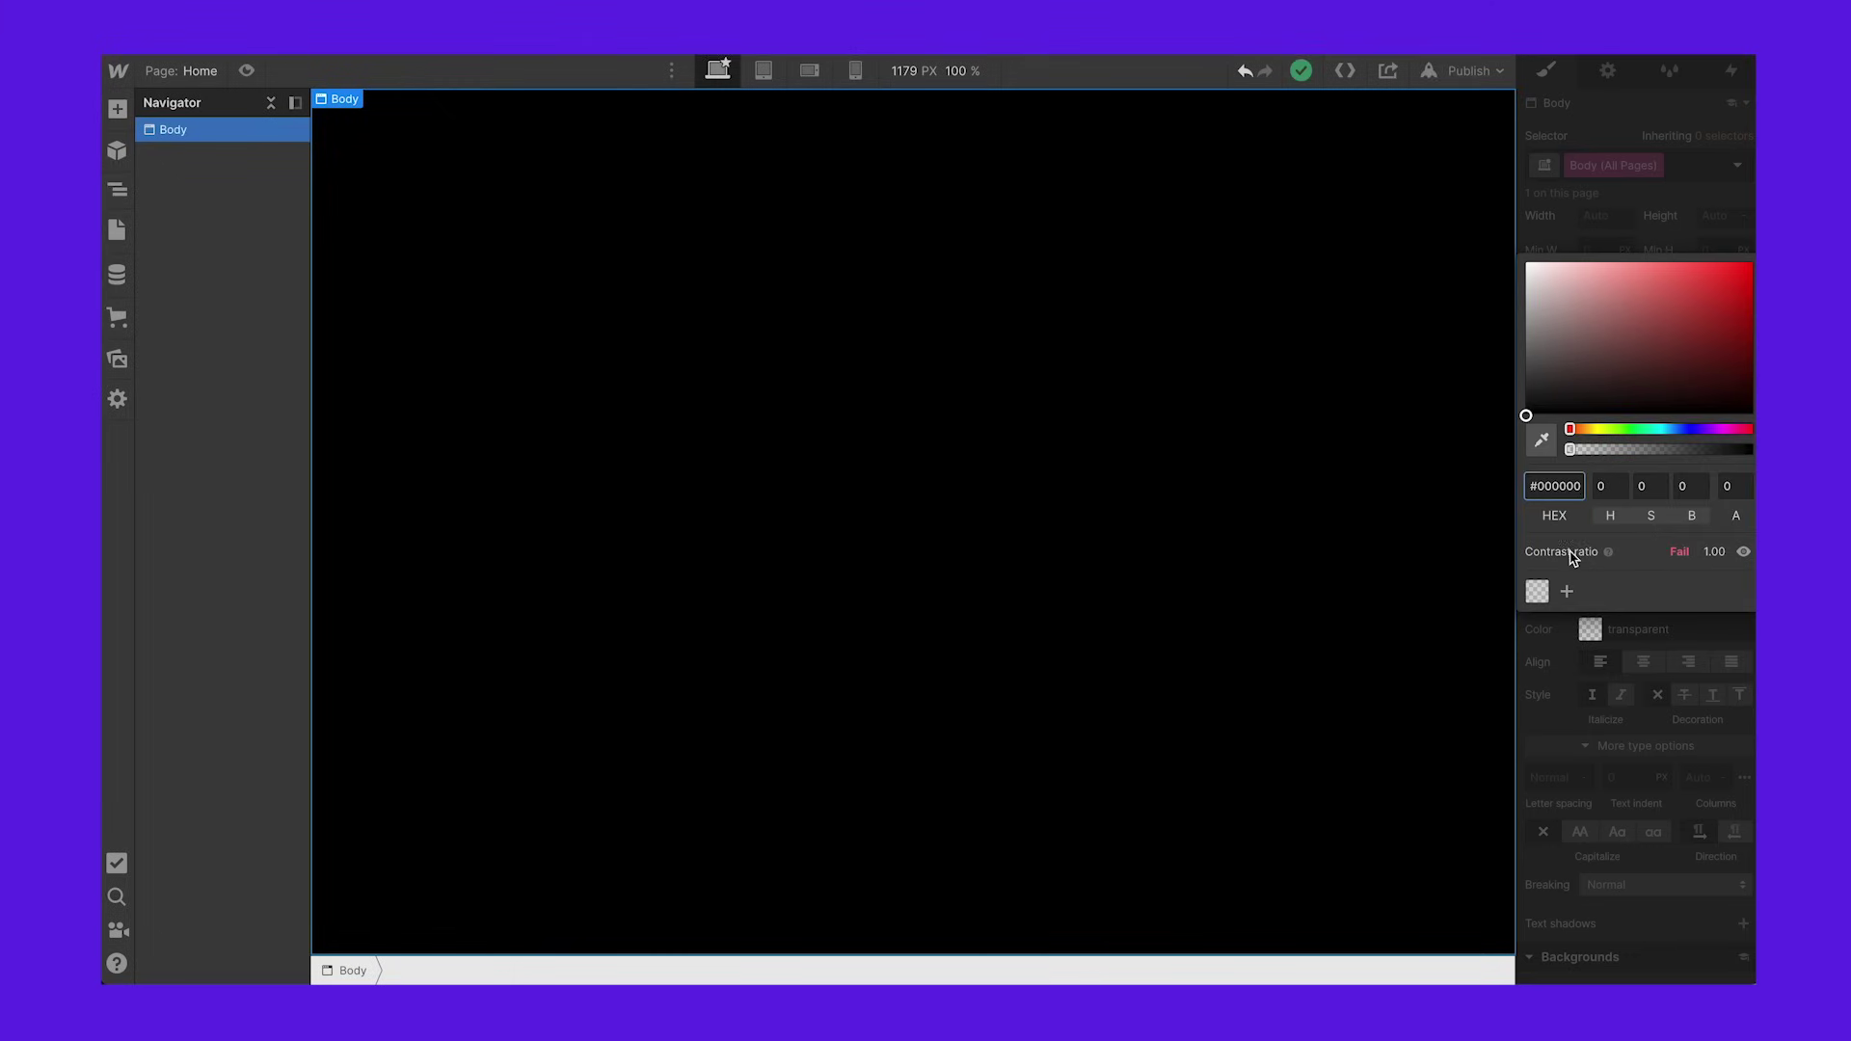
{"action": "left_click_drag", "start_coordinate": [1612, 362], "coordinate": [1508, 219]}
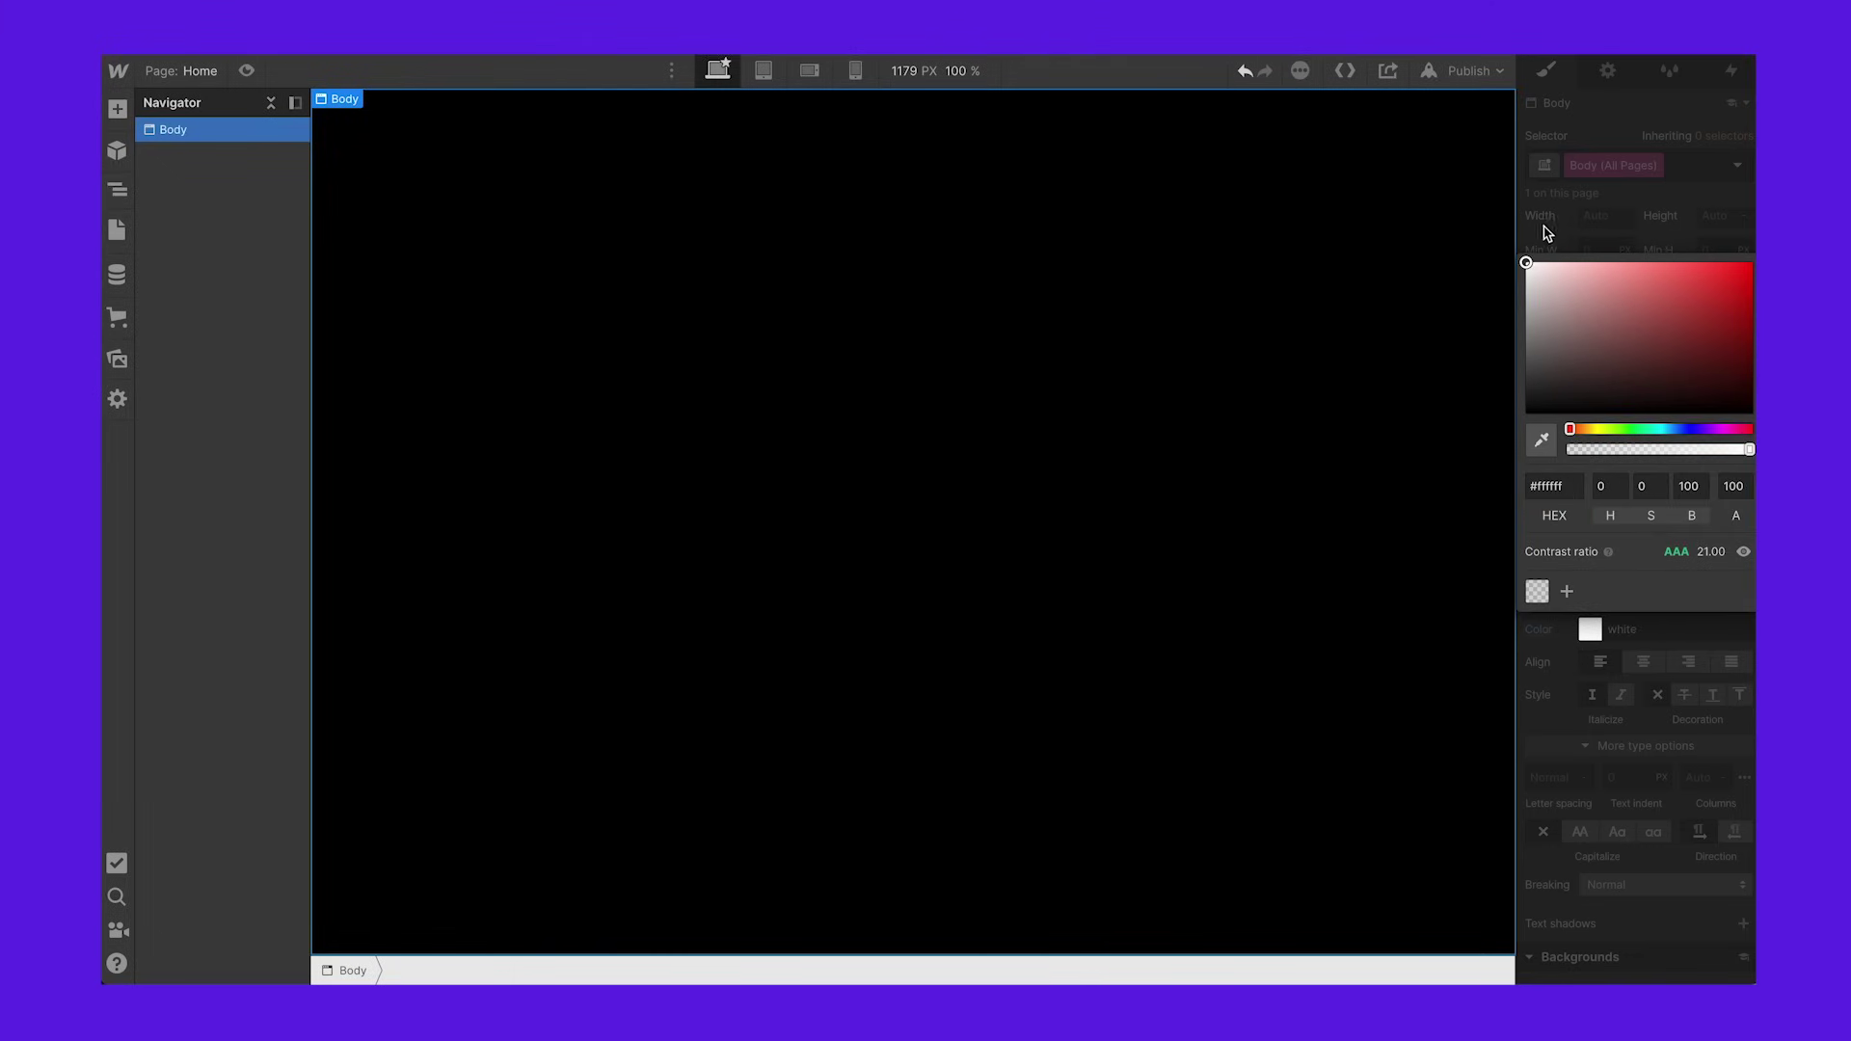
{"action": "left_click", "coordinate": [1542, 232]}
{"action": "left_click", "coordinate": [1648, 532]}
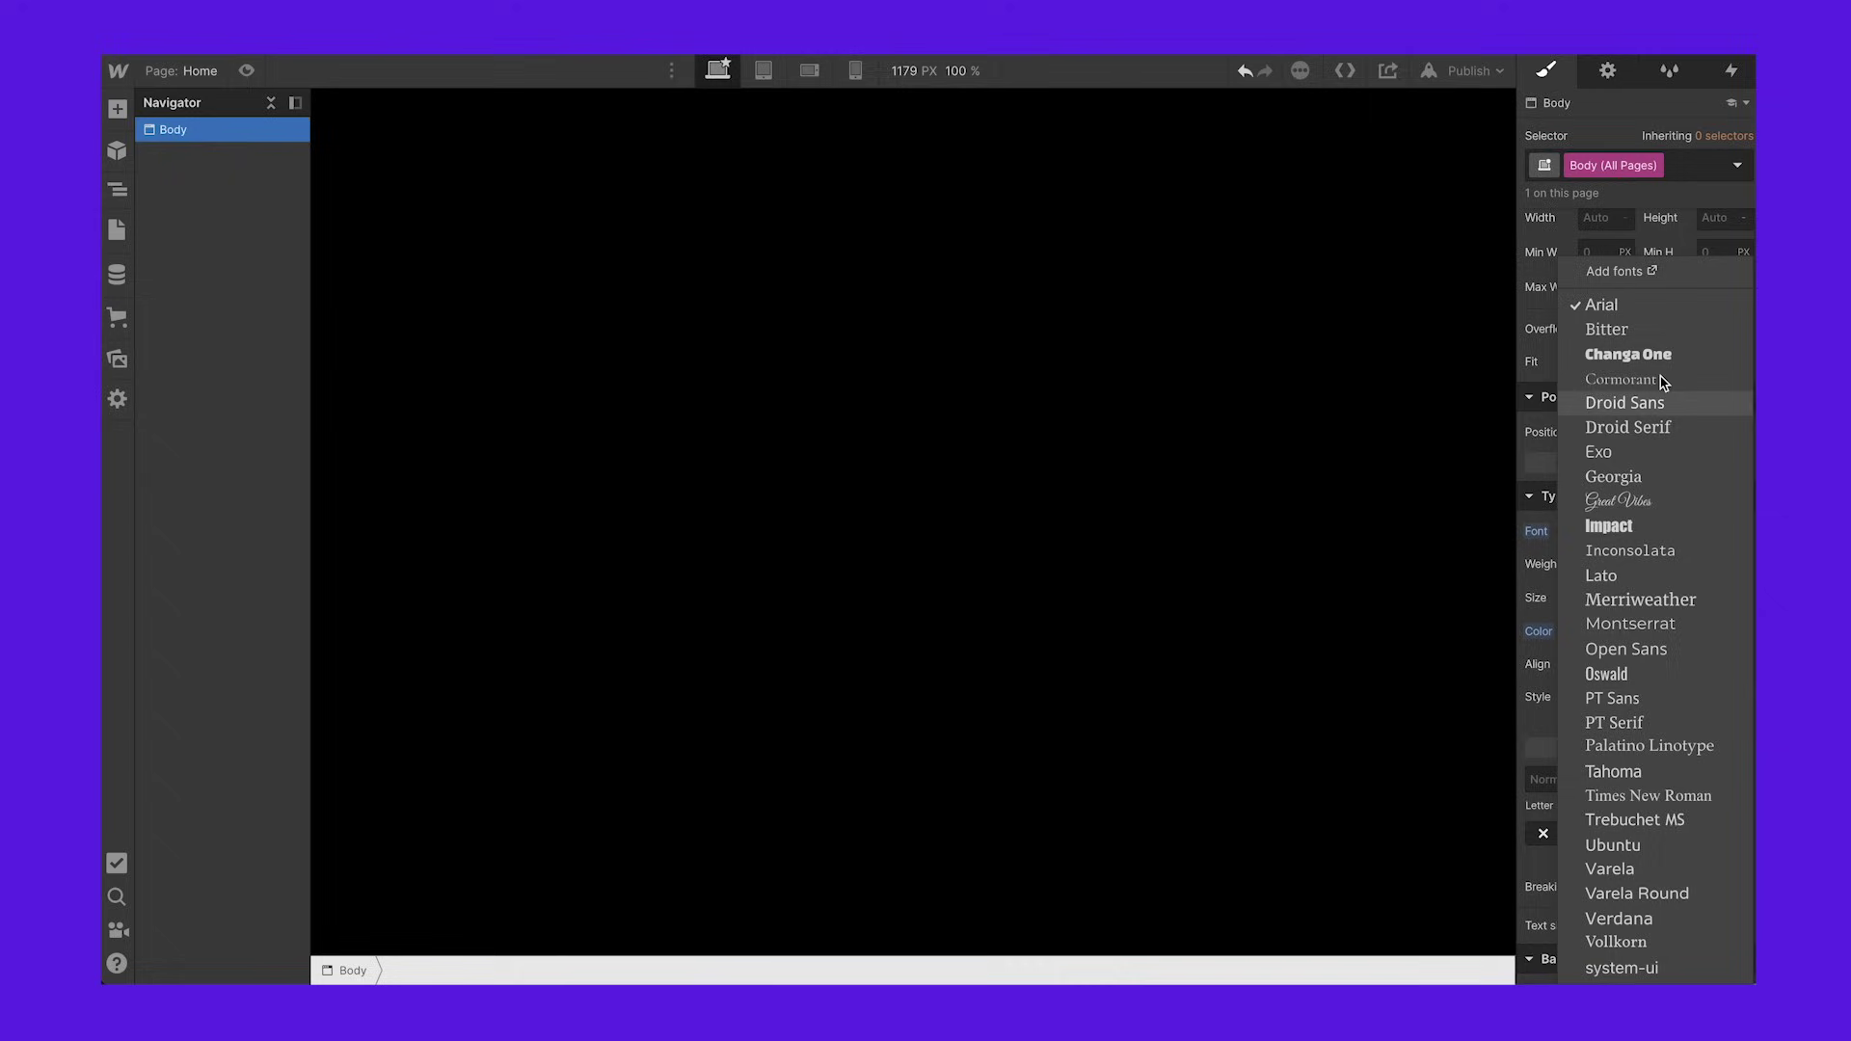
{"action": "left_click", "coordinate": [1628, 624]}
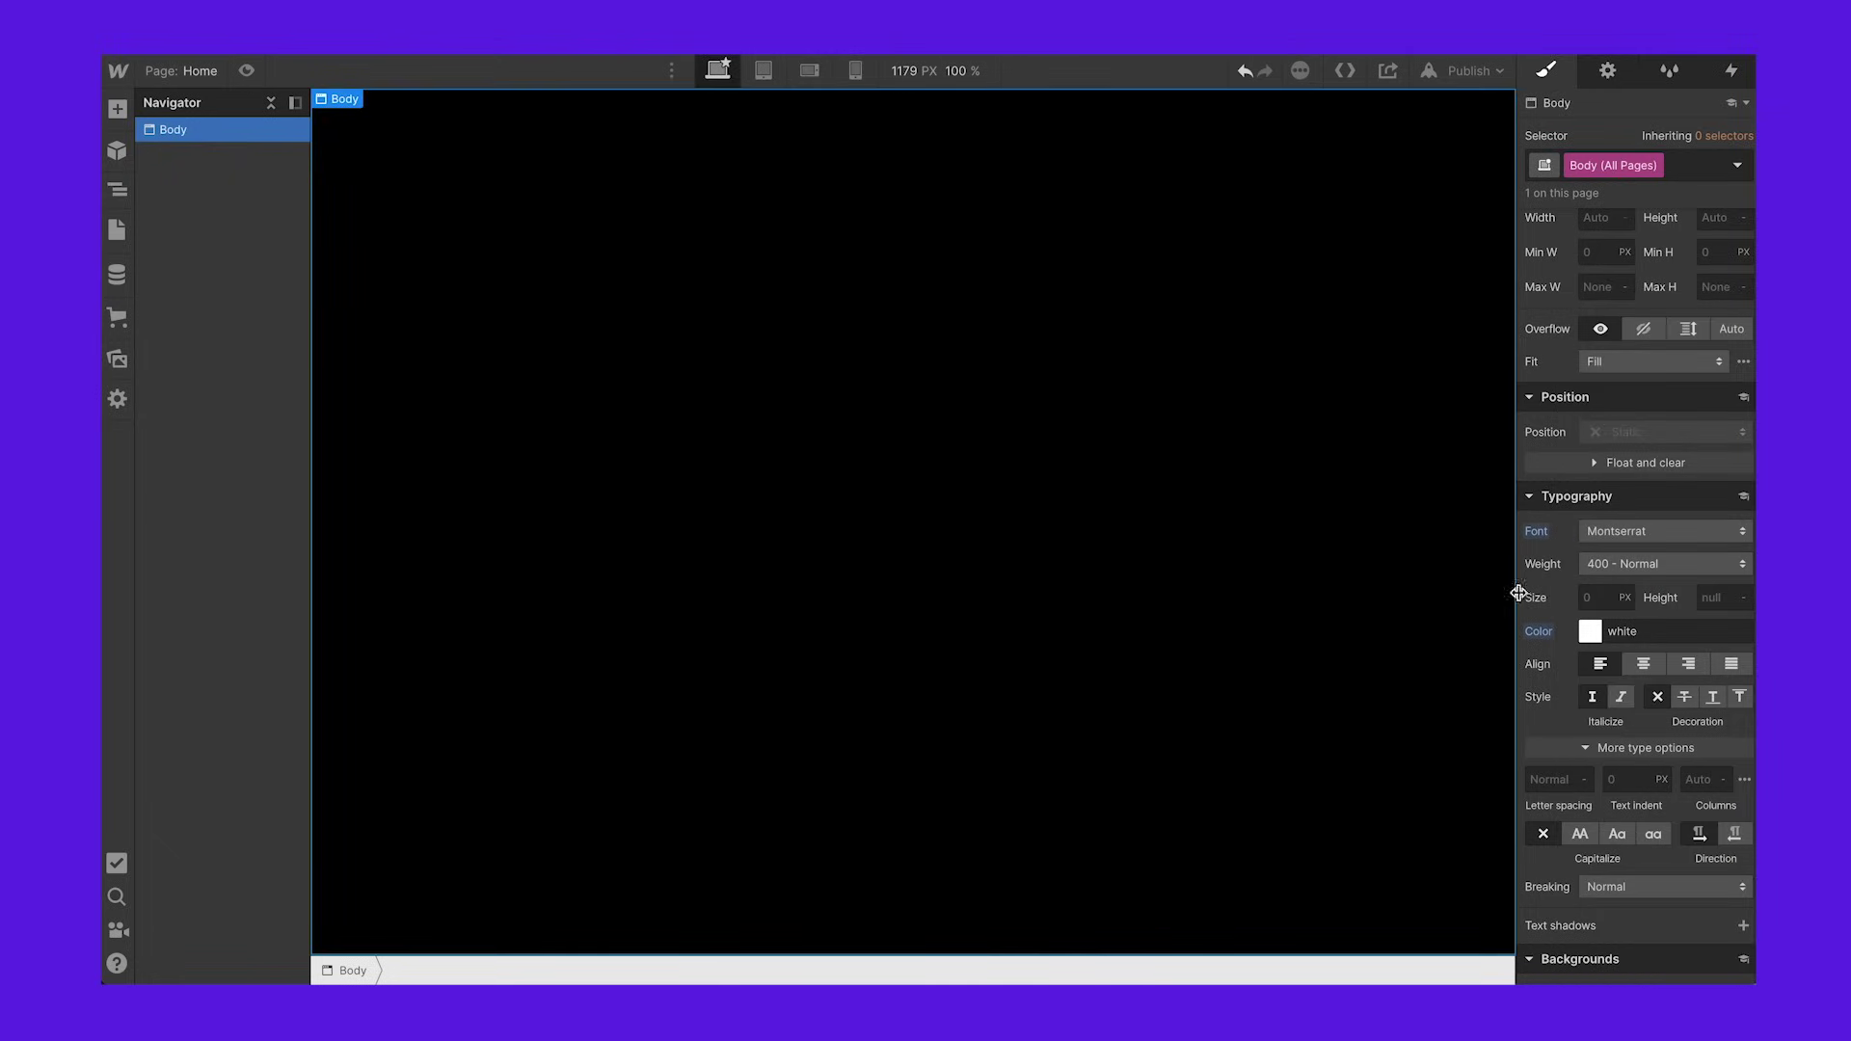
{"action": "left_click", "coordinate": [1241, 545]}
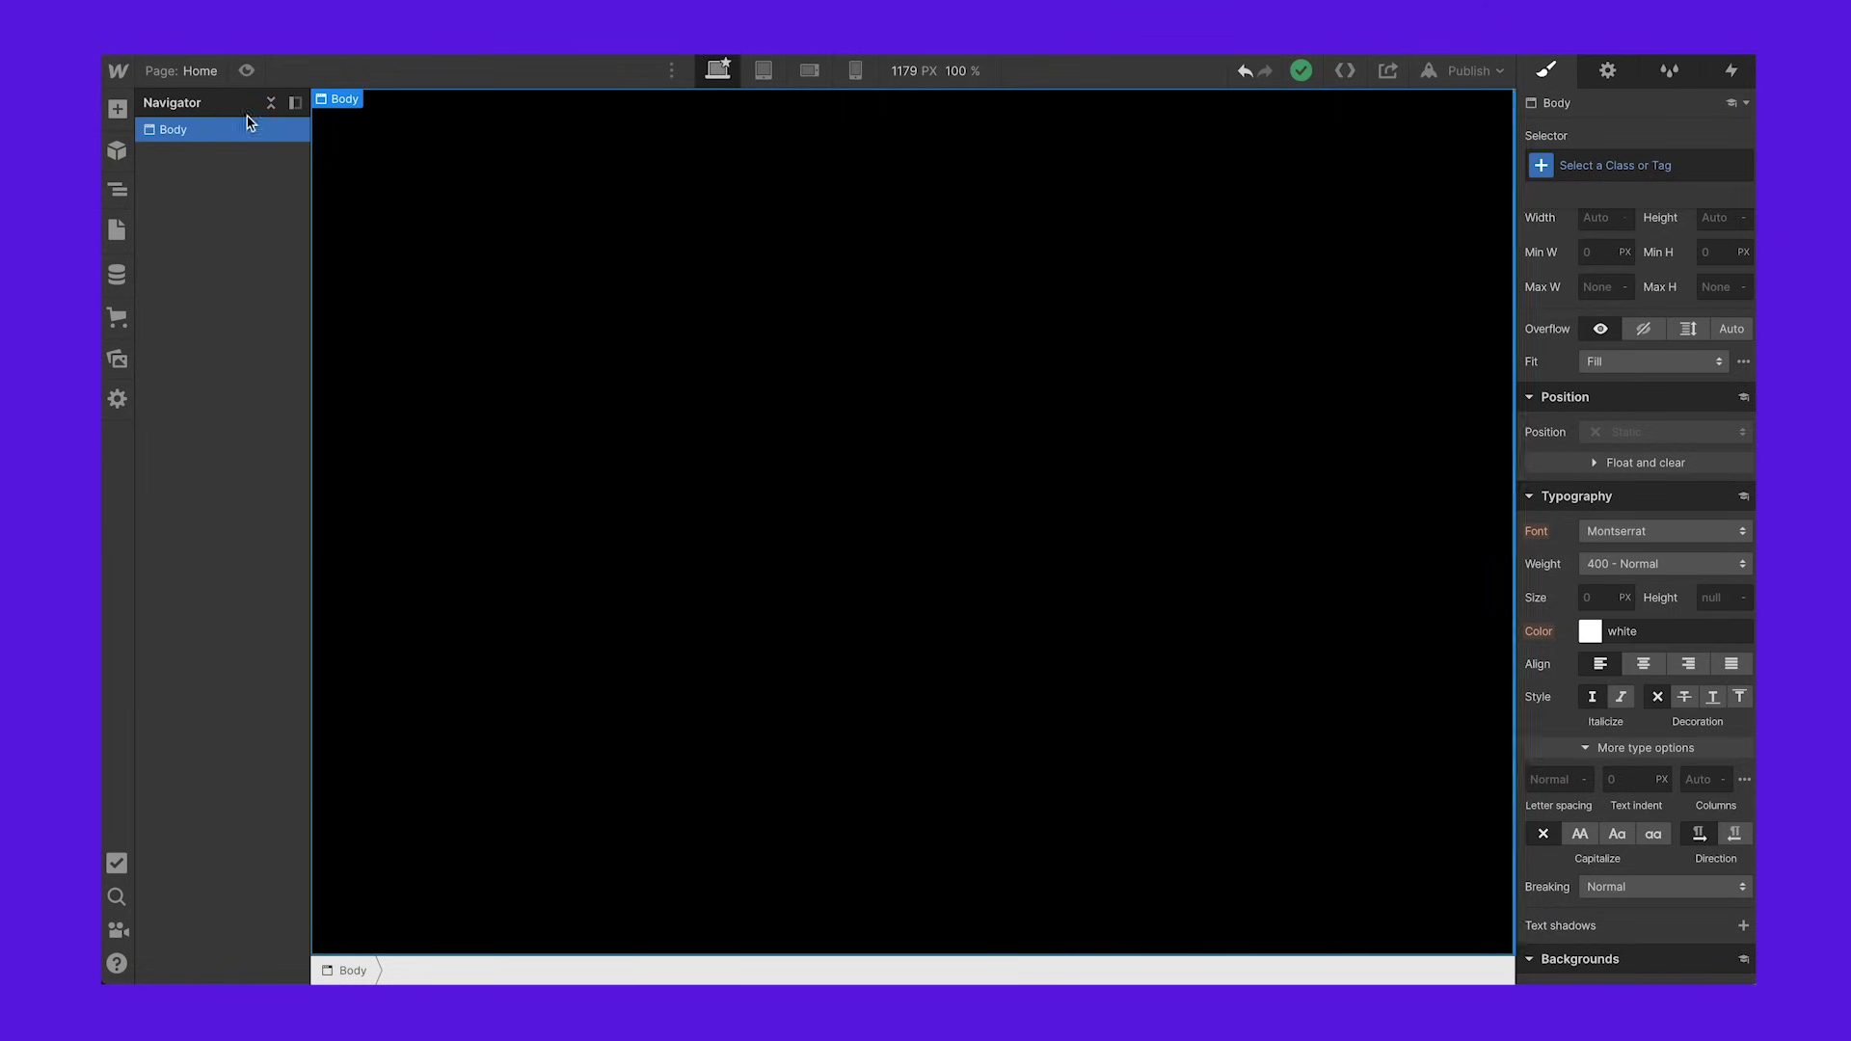
Step: Add two div blocks to the page body, one below the other
{"action": "left_click", "coordinate": [116, 109]}
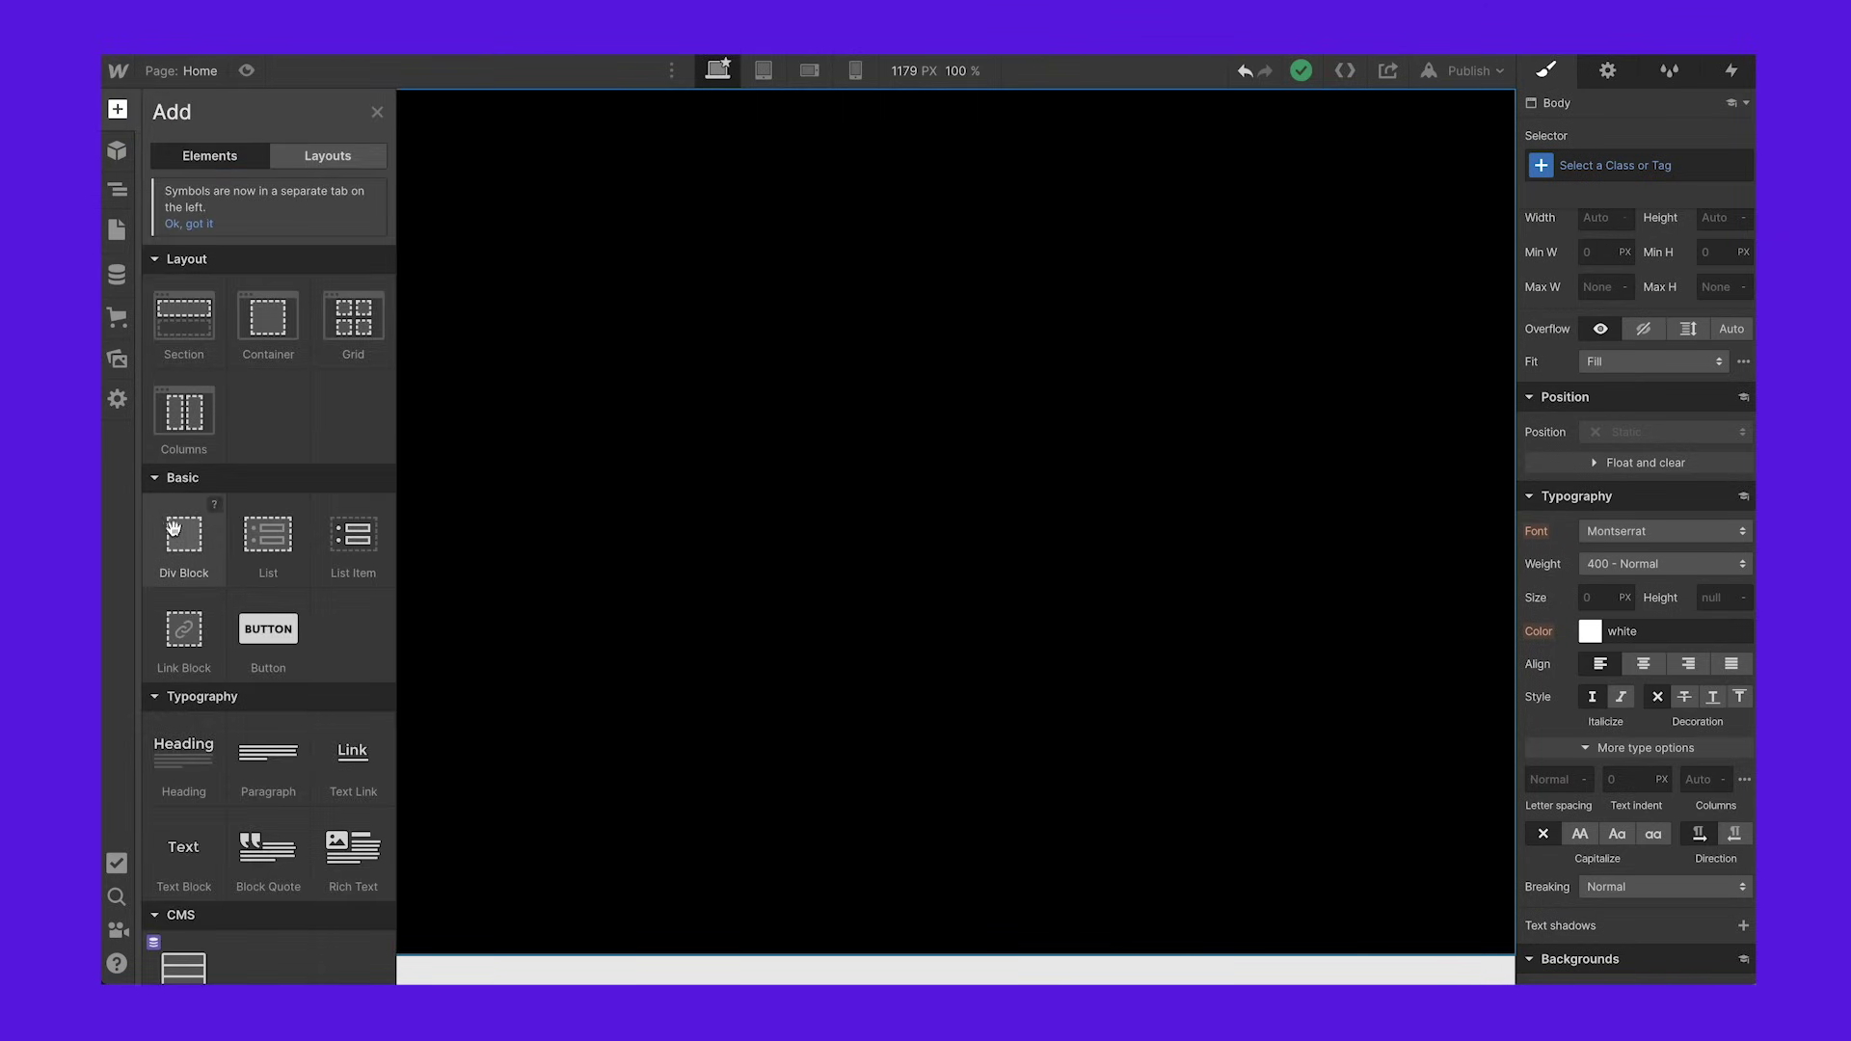
{"action": "left_click_drag", "start_coordinate": [178, 541], "coordinate": [672, 428]}
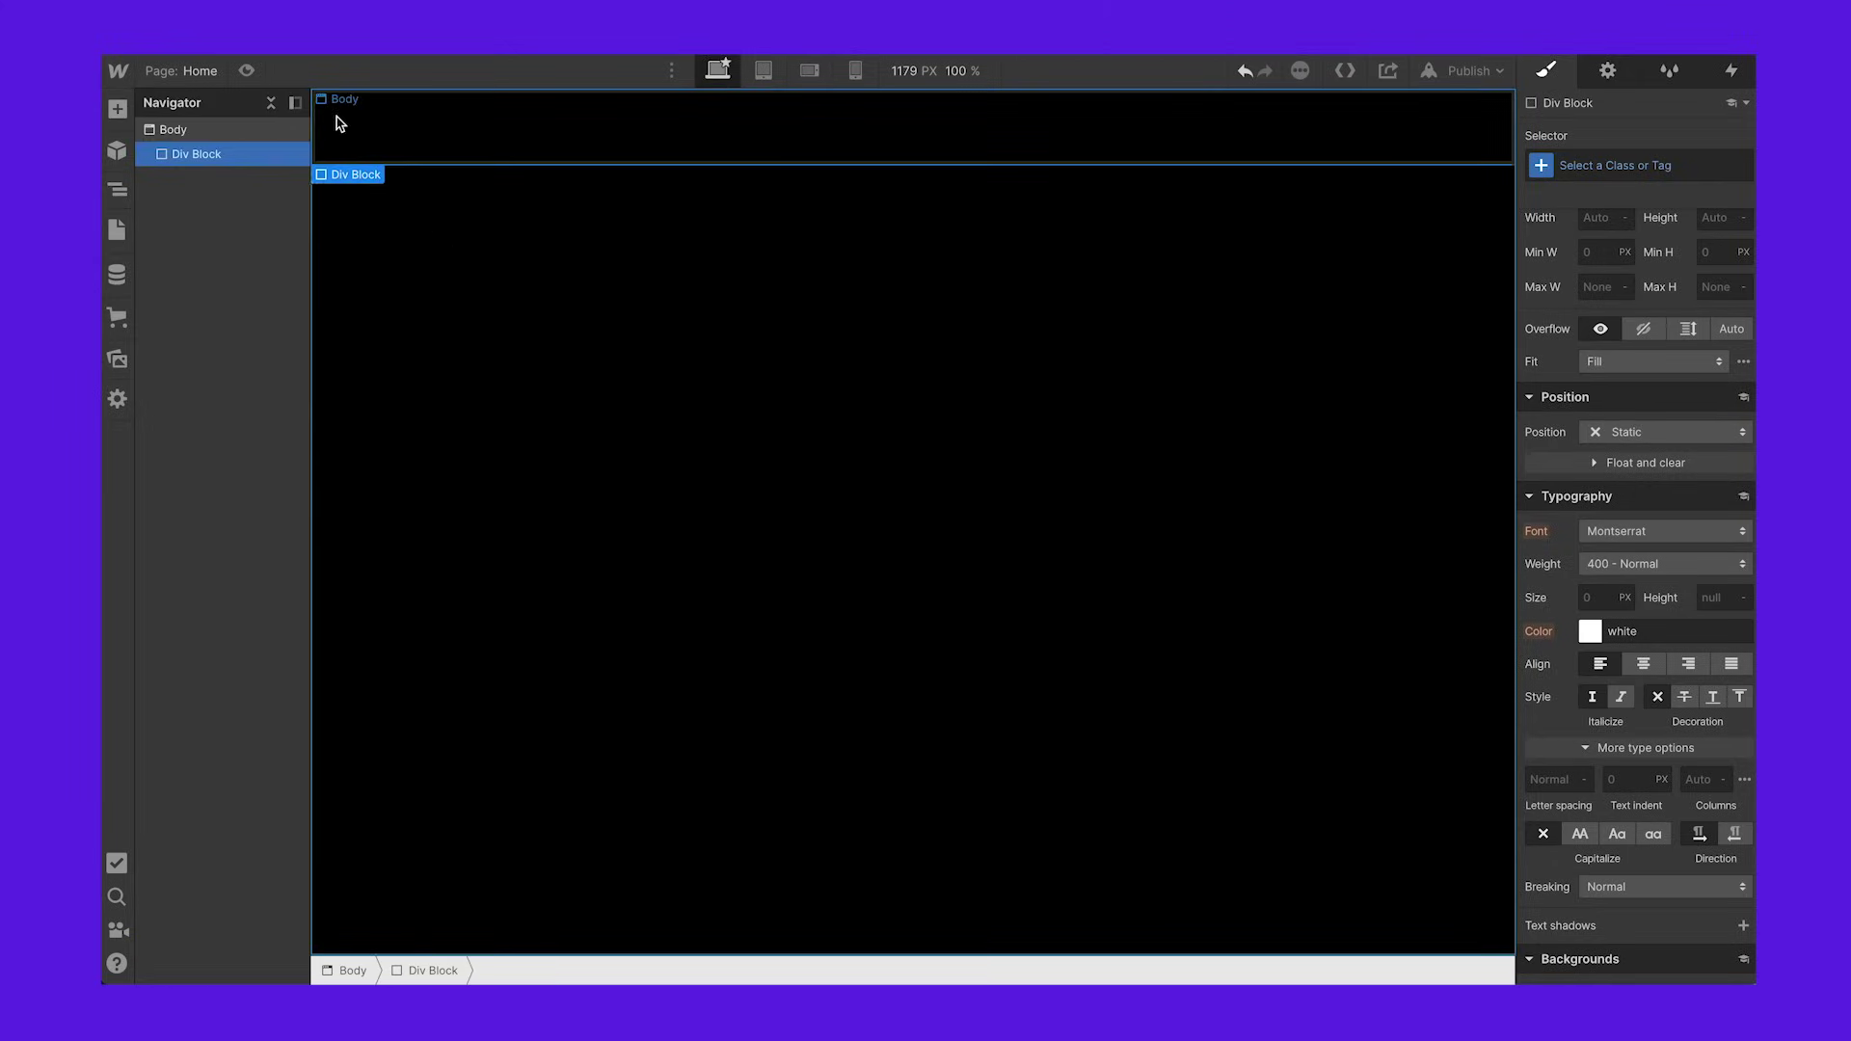
{"action": "left_click", "coordinate": [117, 109]}
{"action": "left_click_drag", "start_coordinate": [178, 528], "coordinate": [643, 512]}
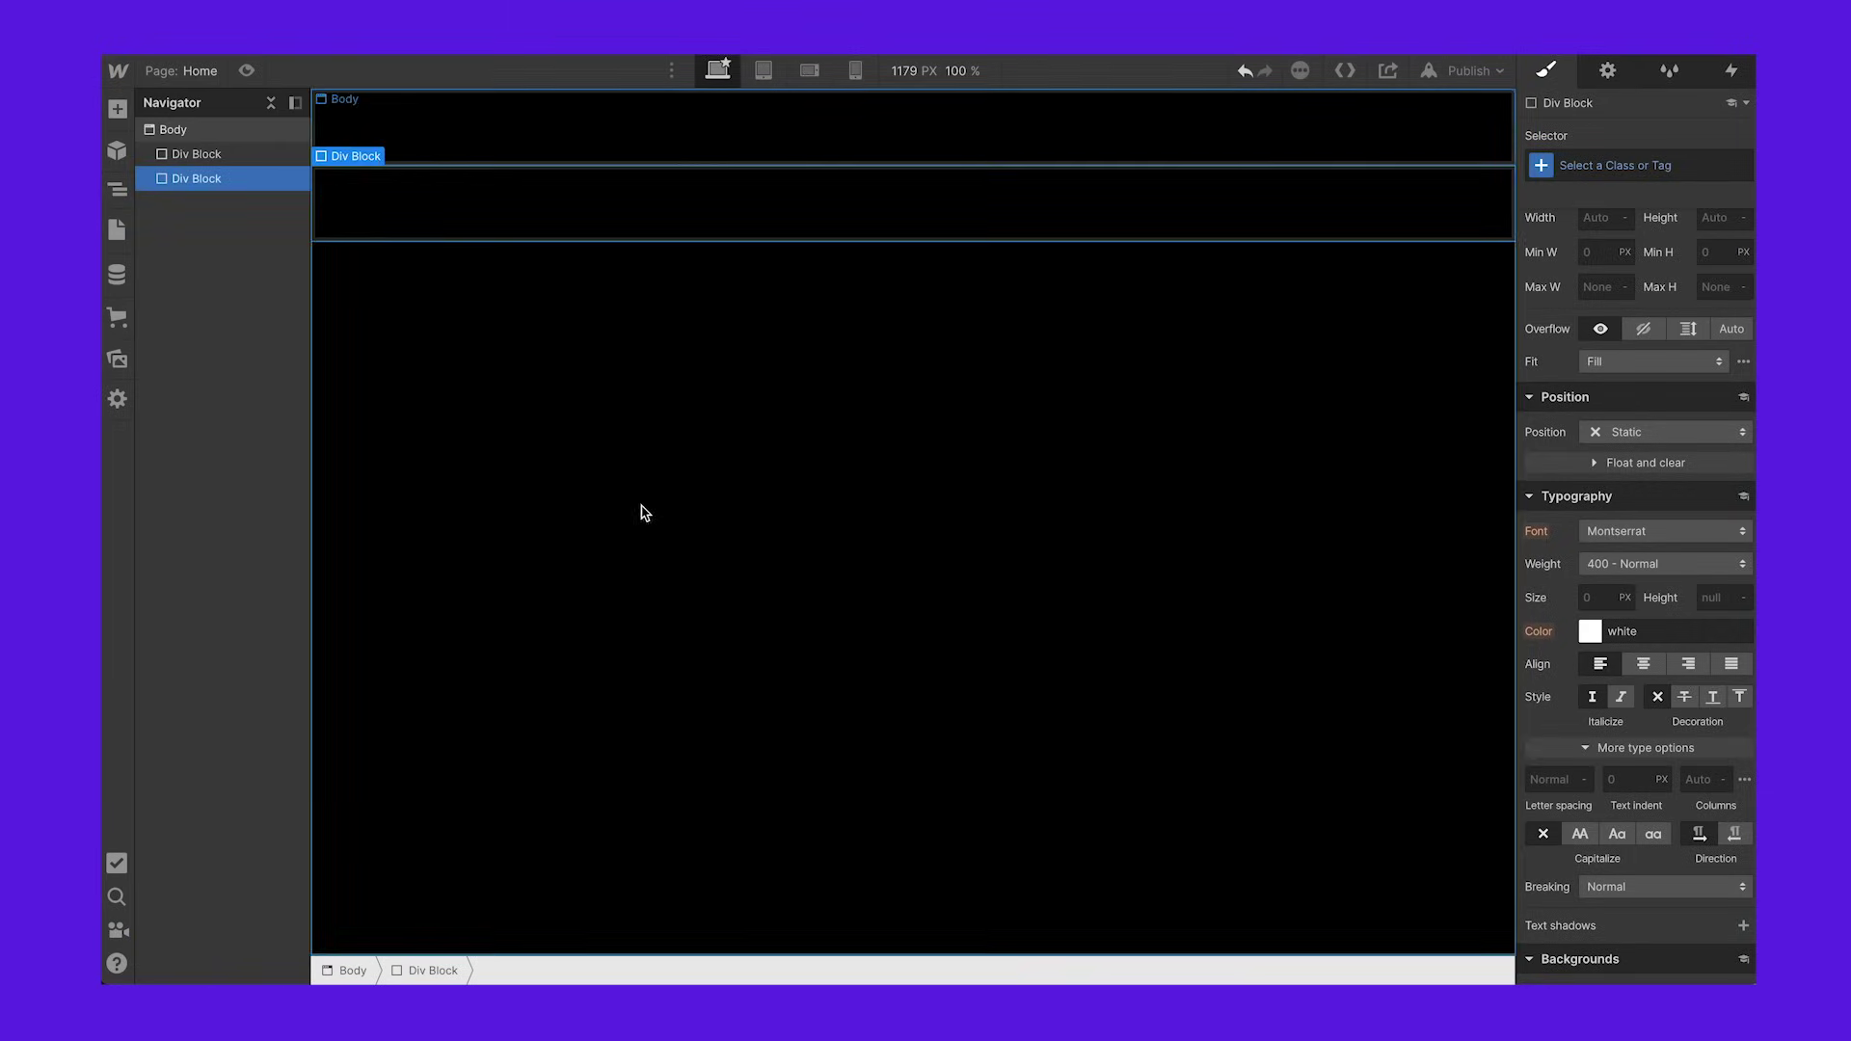
Step: Give the upper div block a new class named nav
{"action": "left_click", "coordinate": [413, 149]}
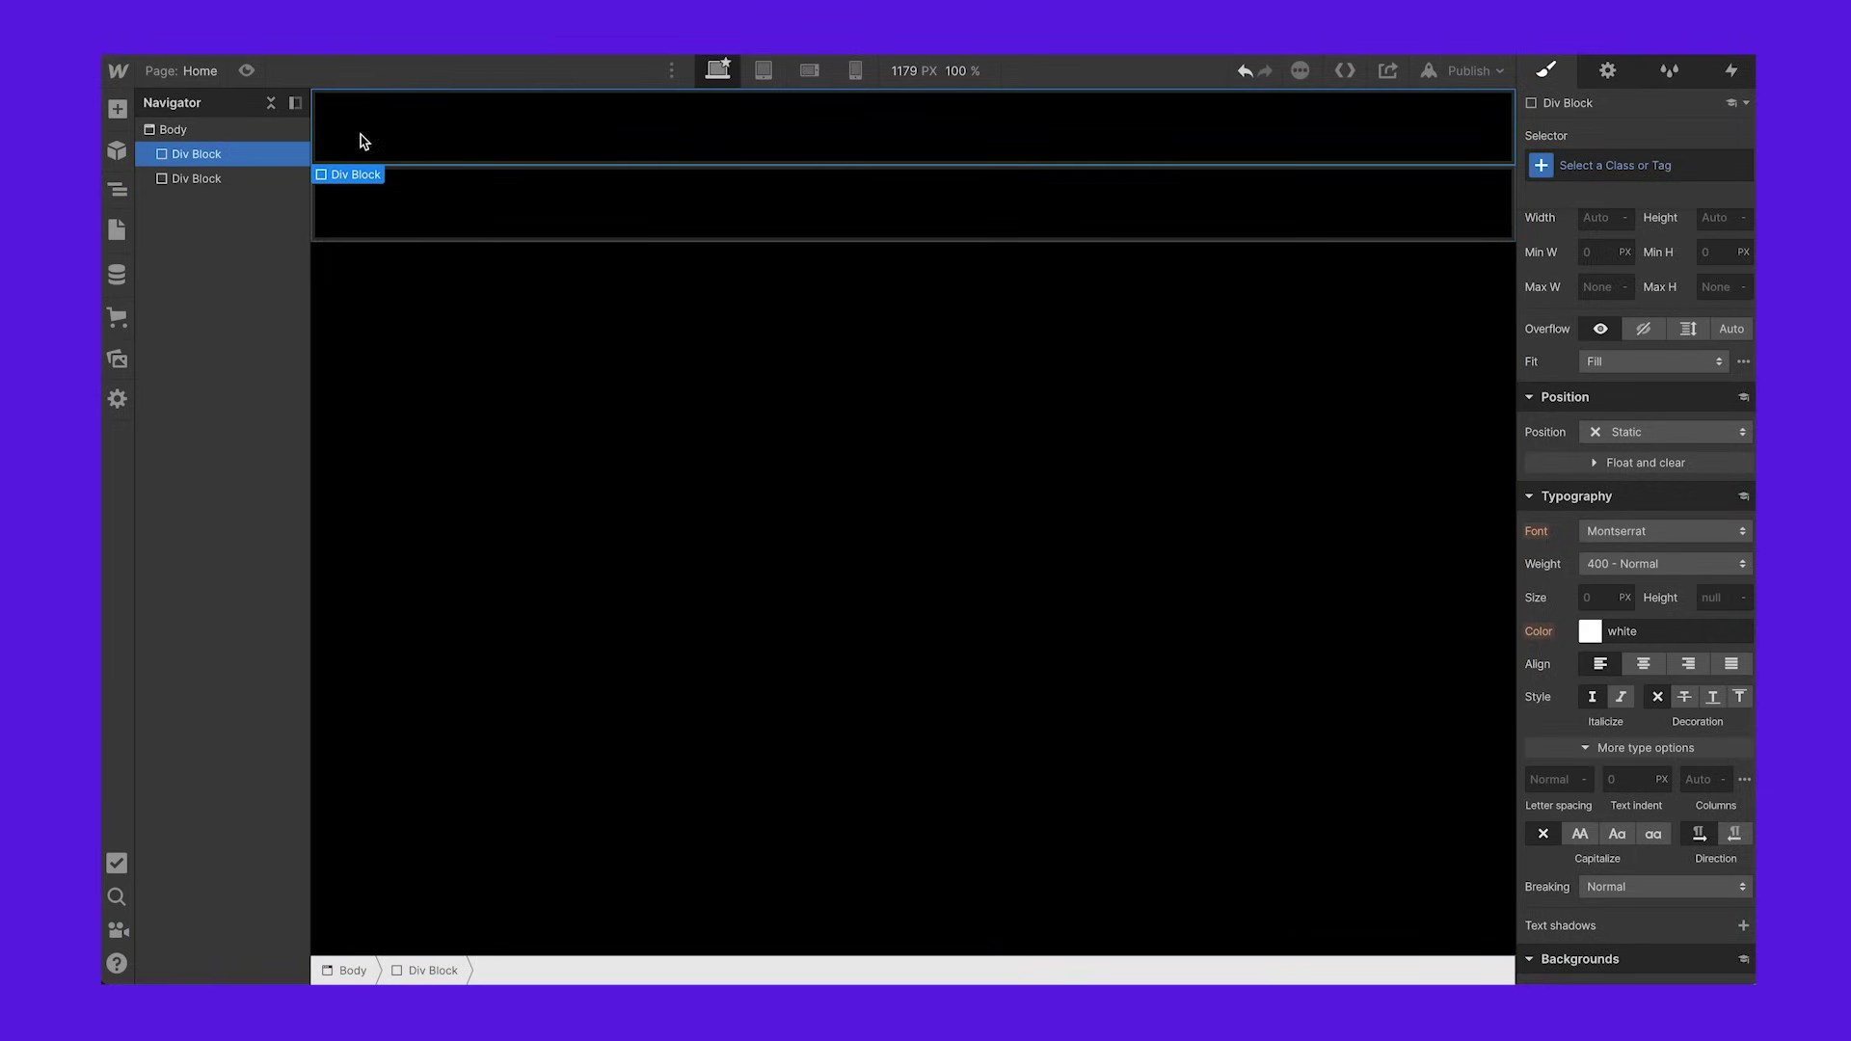
{"action": "left_click", "coordinate": [1609, 167]}
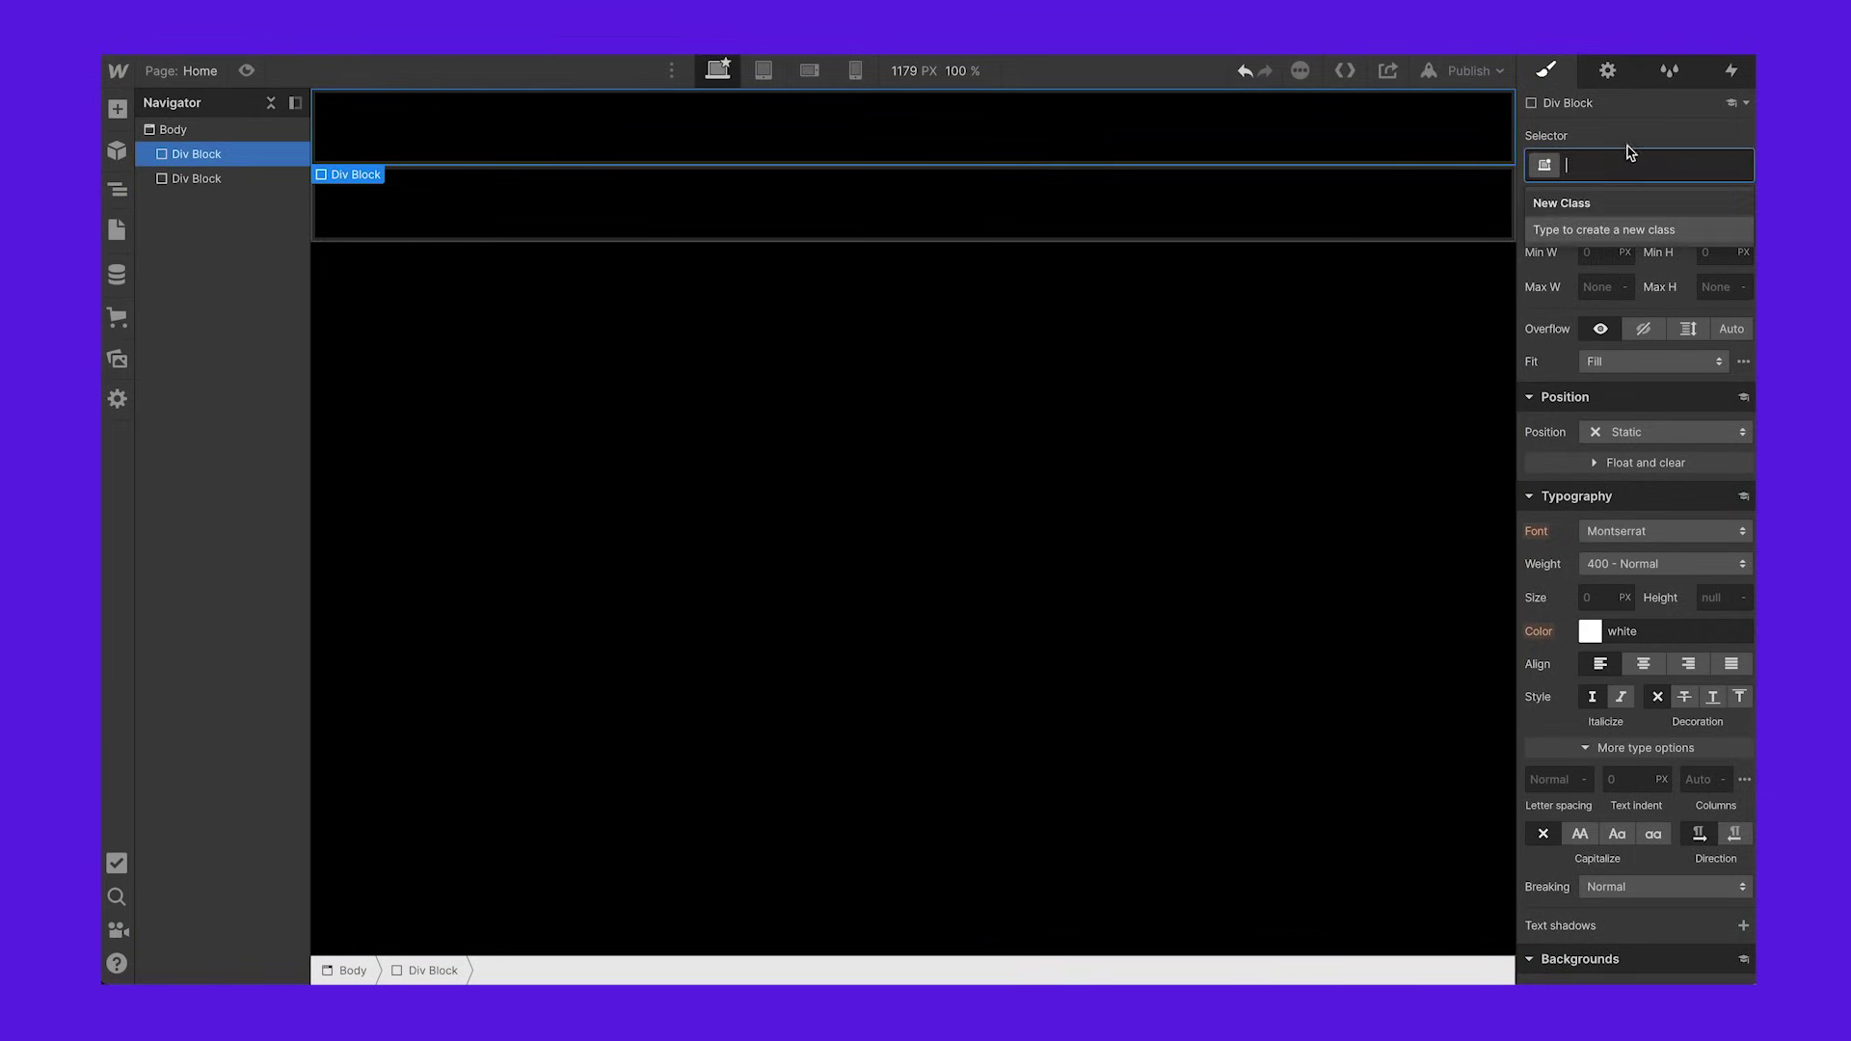
{"action": "type", "text": "nav"}
{"action": "key", "text": "Return"}
{"action": "scroll", "coordinate": [1646, 800], "scroll_direction": "up", "scroll_amount": 3}
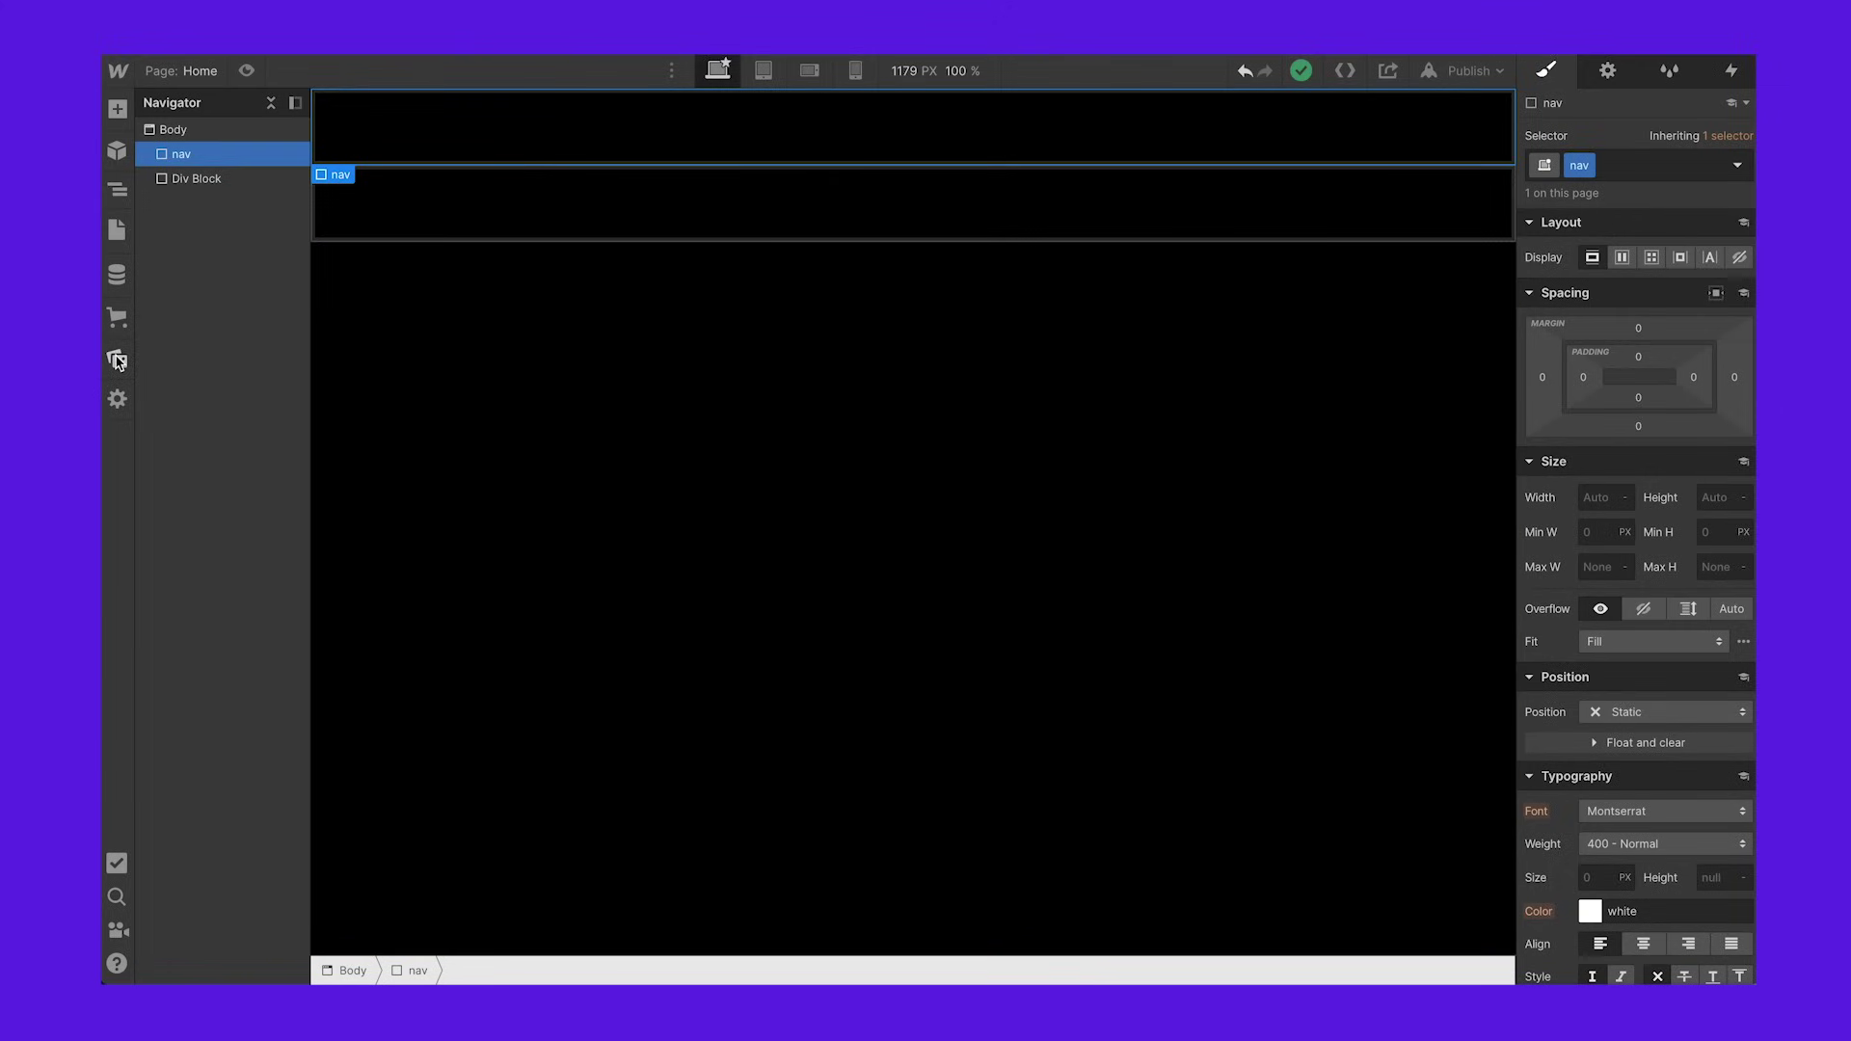
Step: Place the images Menu.svg, Logo.png and Search.svg from the assets inside the nav block, in that order
{"action": "left_click", "coordinate": [117, 363]}
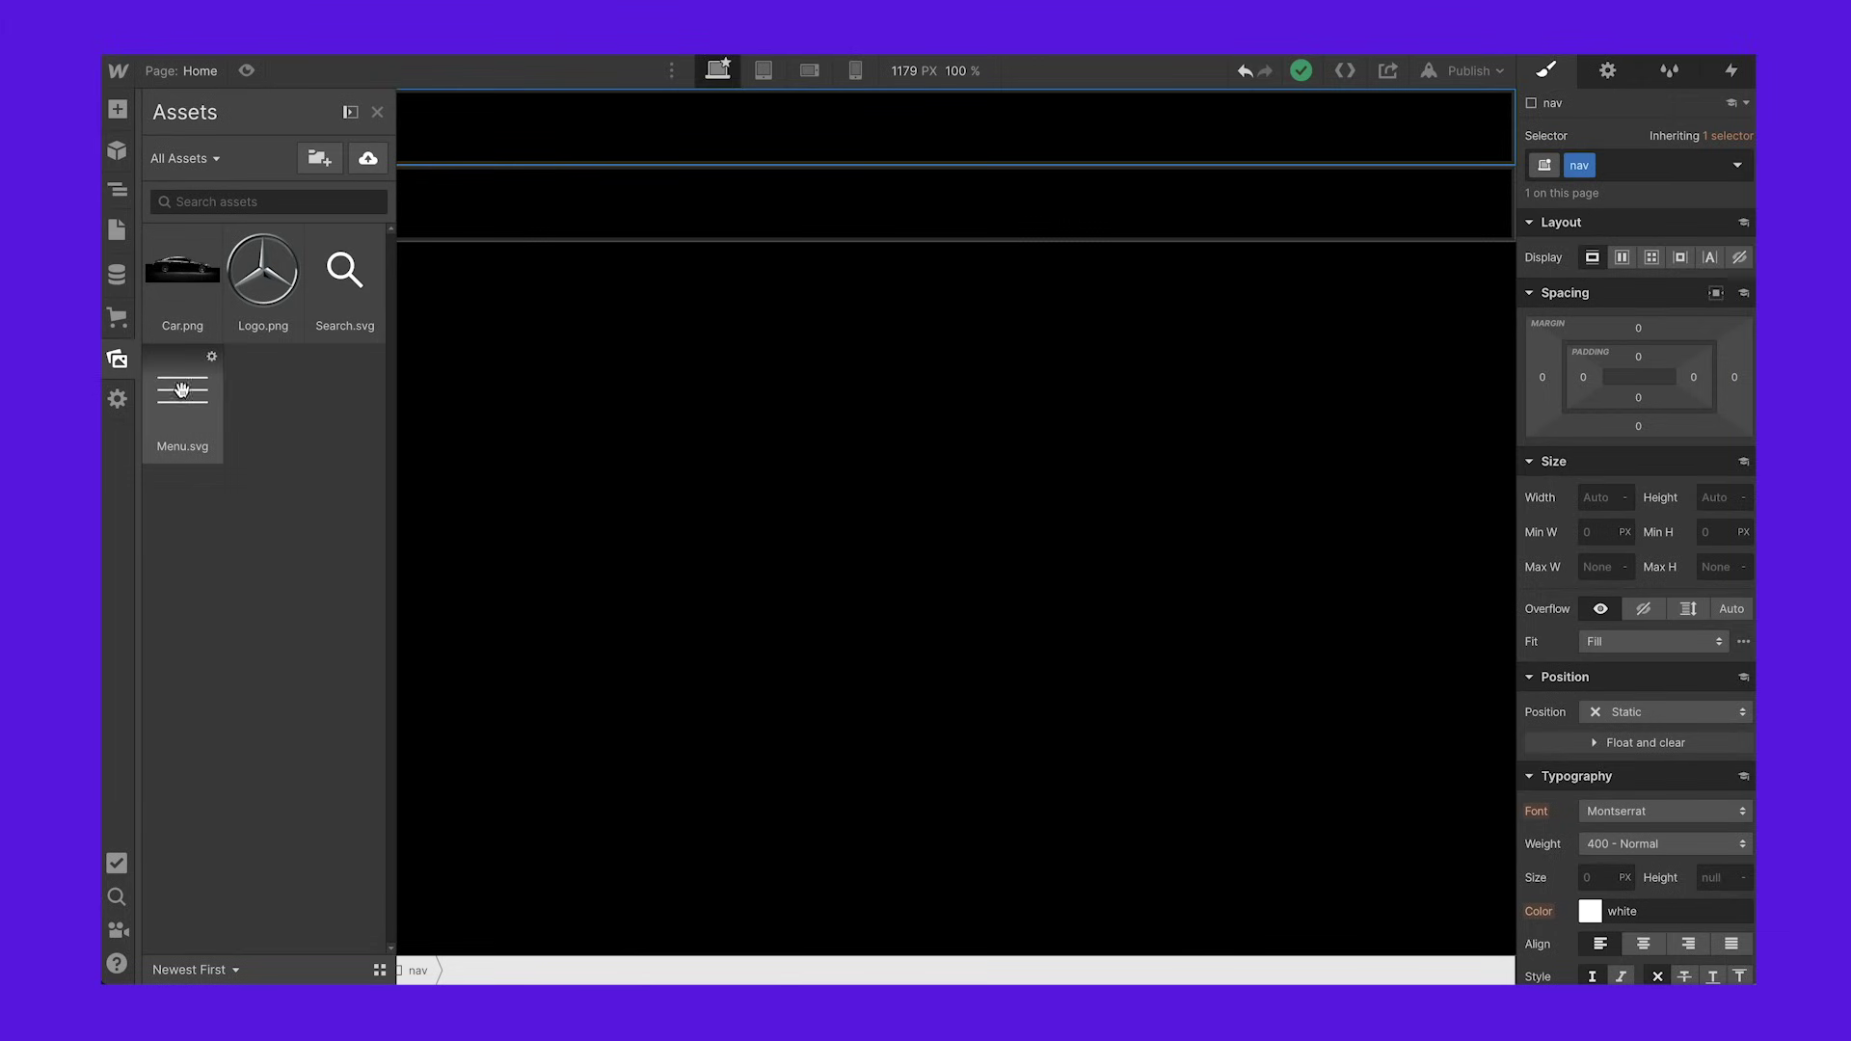
{"action": "left_click_drag", "start_coordinate": [182, 395], "coordinate": [410, 119]}
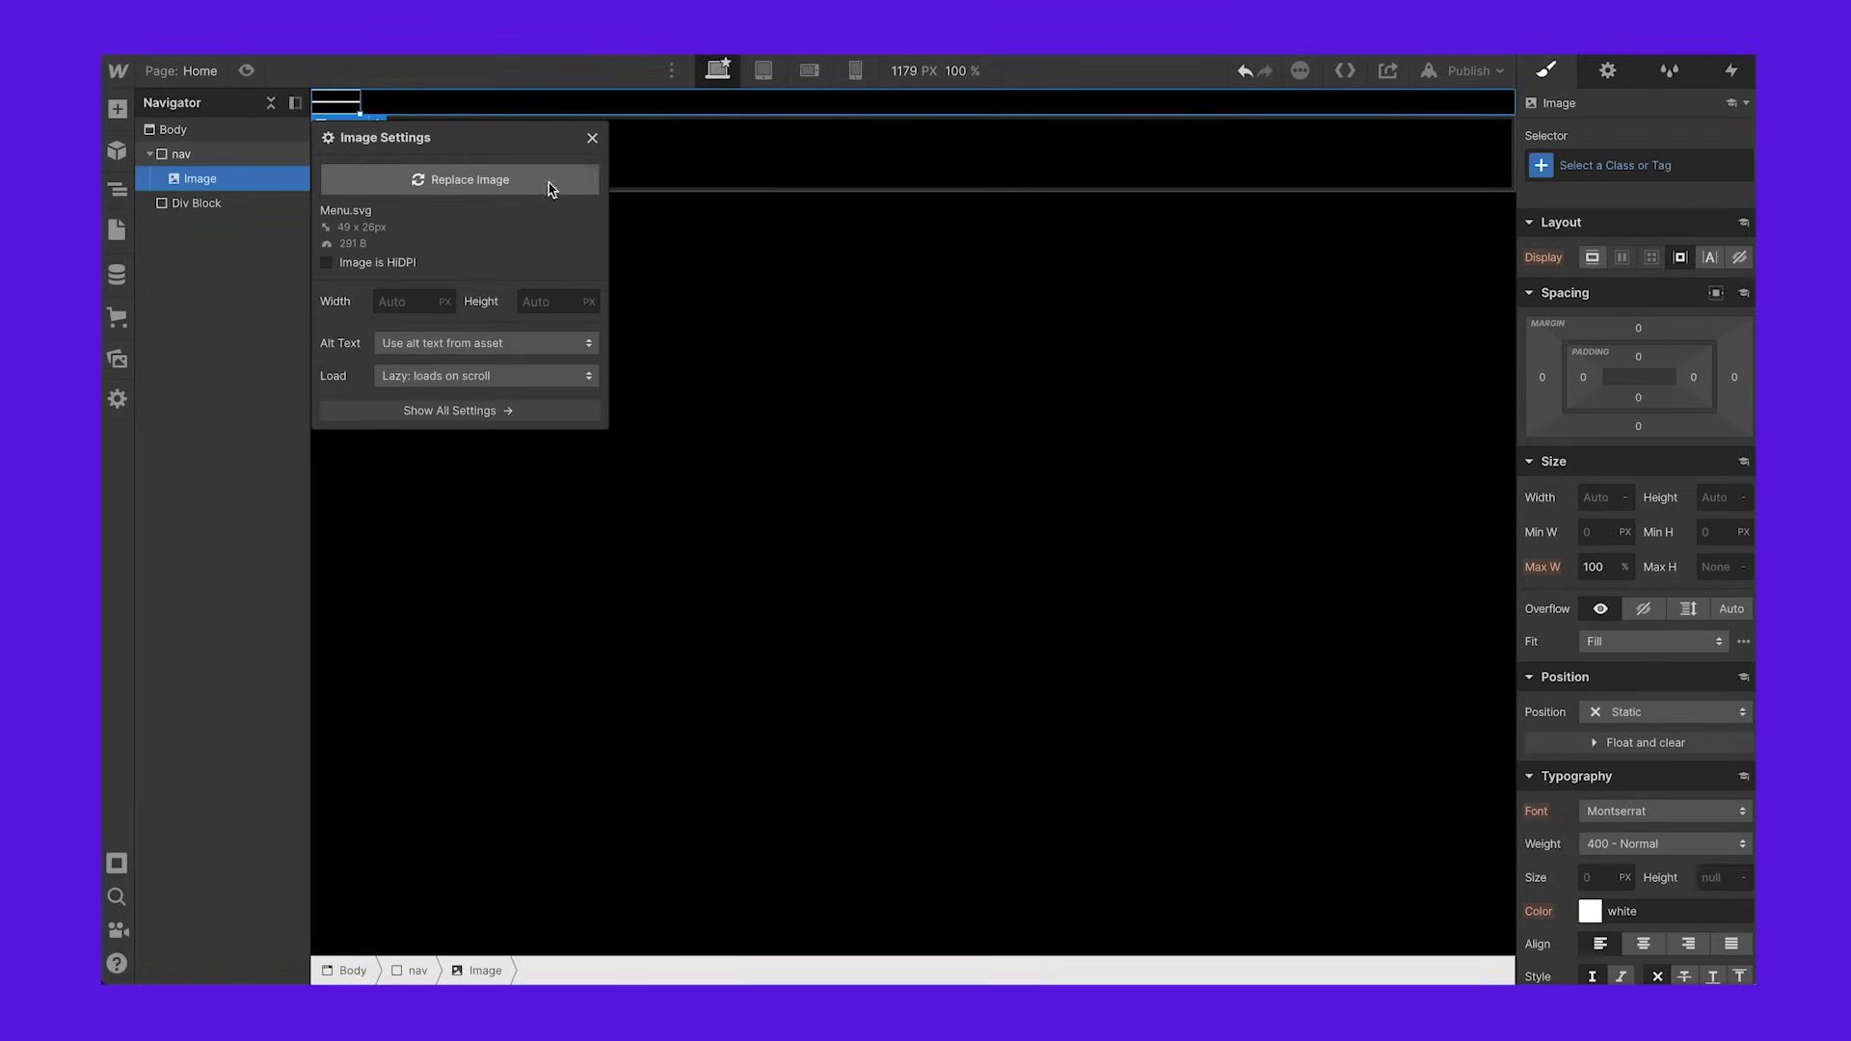
{"action": "left_click", "coordinate": [592, 138]}
{"action": "left_click", "coordinate": [115, 357]}
{"action": "left_click_drag", "start_coordinate": [265, 279], "coordinate": [479, 106]}
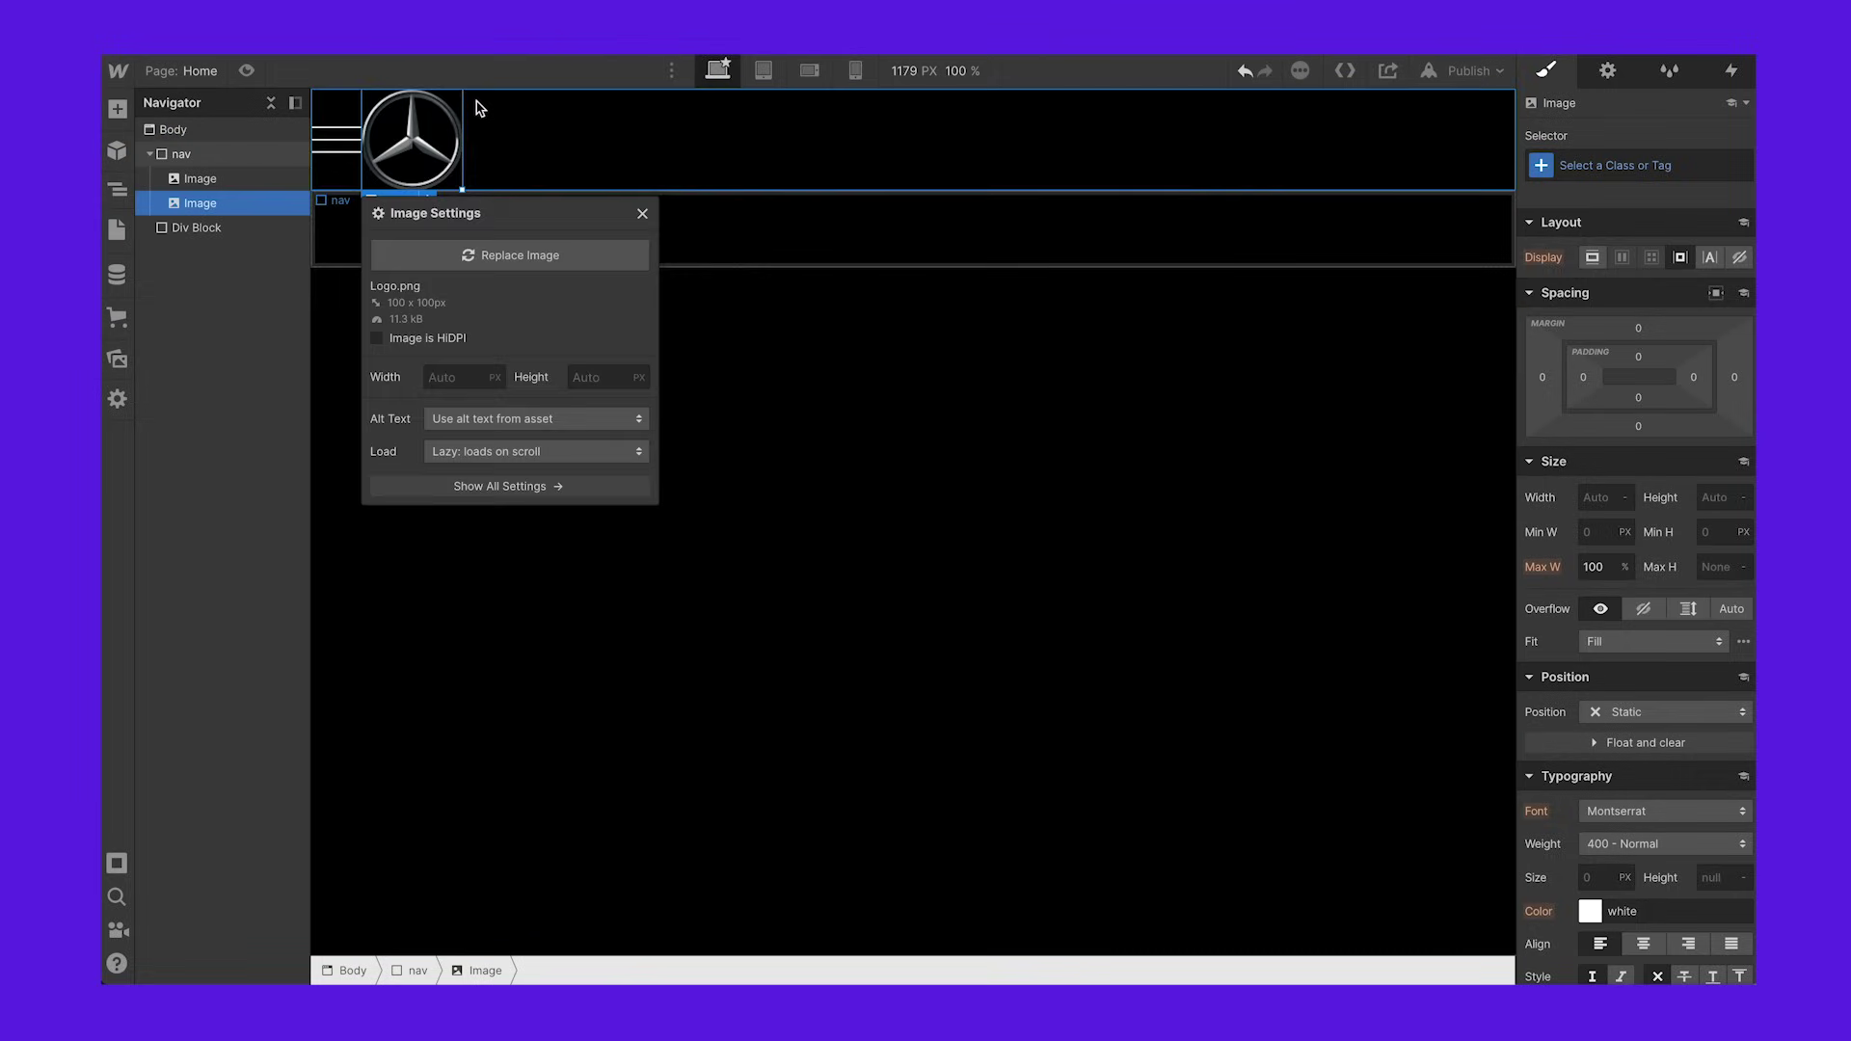
{"action": "left_click", "coordinate": [117, 358]}
{"action": "left_click_drag", "start_coordinate": [335, 288], "coordinate": [528, 149]}
{"action": "left_click", "coordinate": [744, 180]}
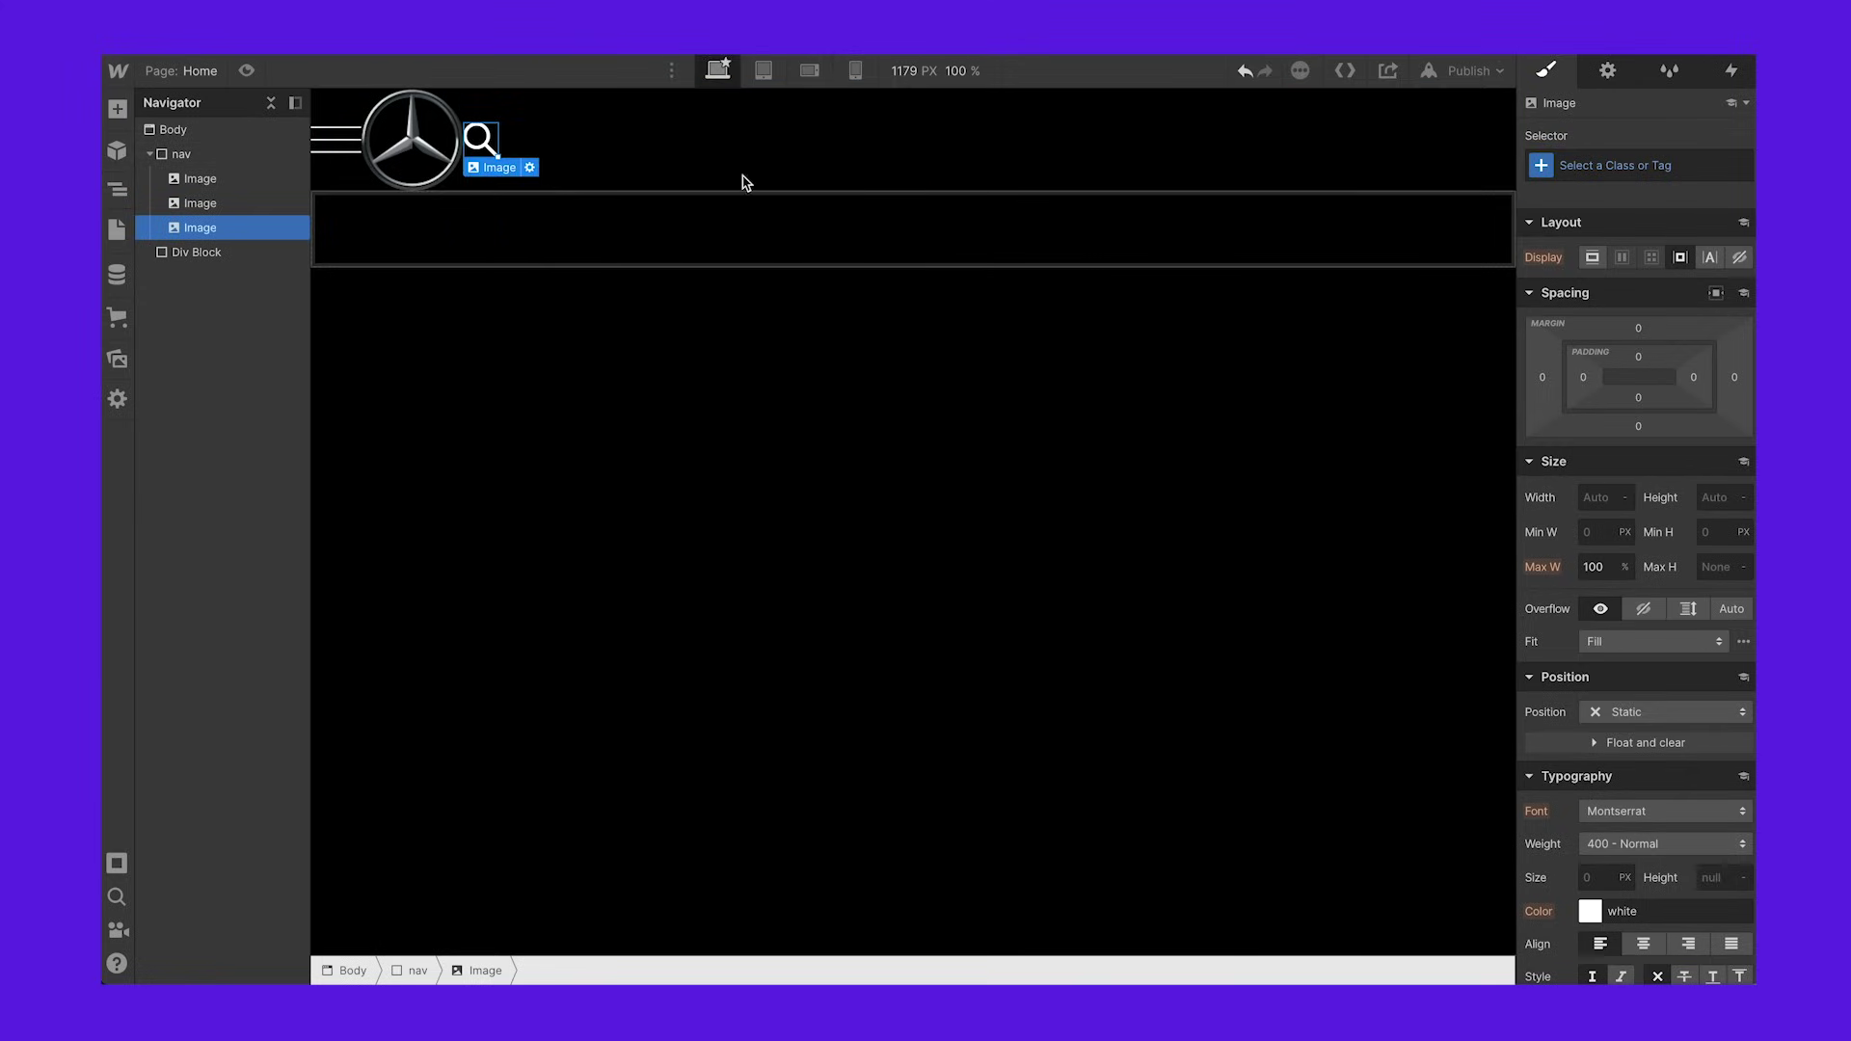
Step: Make the nav block a horizontal flexbox justified with space between, and give it 20 px padding on all sides
{"action": "left_click", "coordinate": [667, 145]}
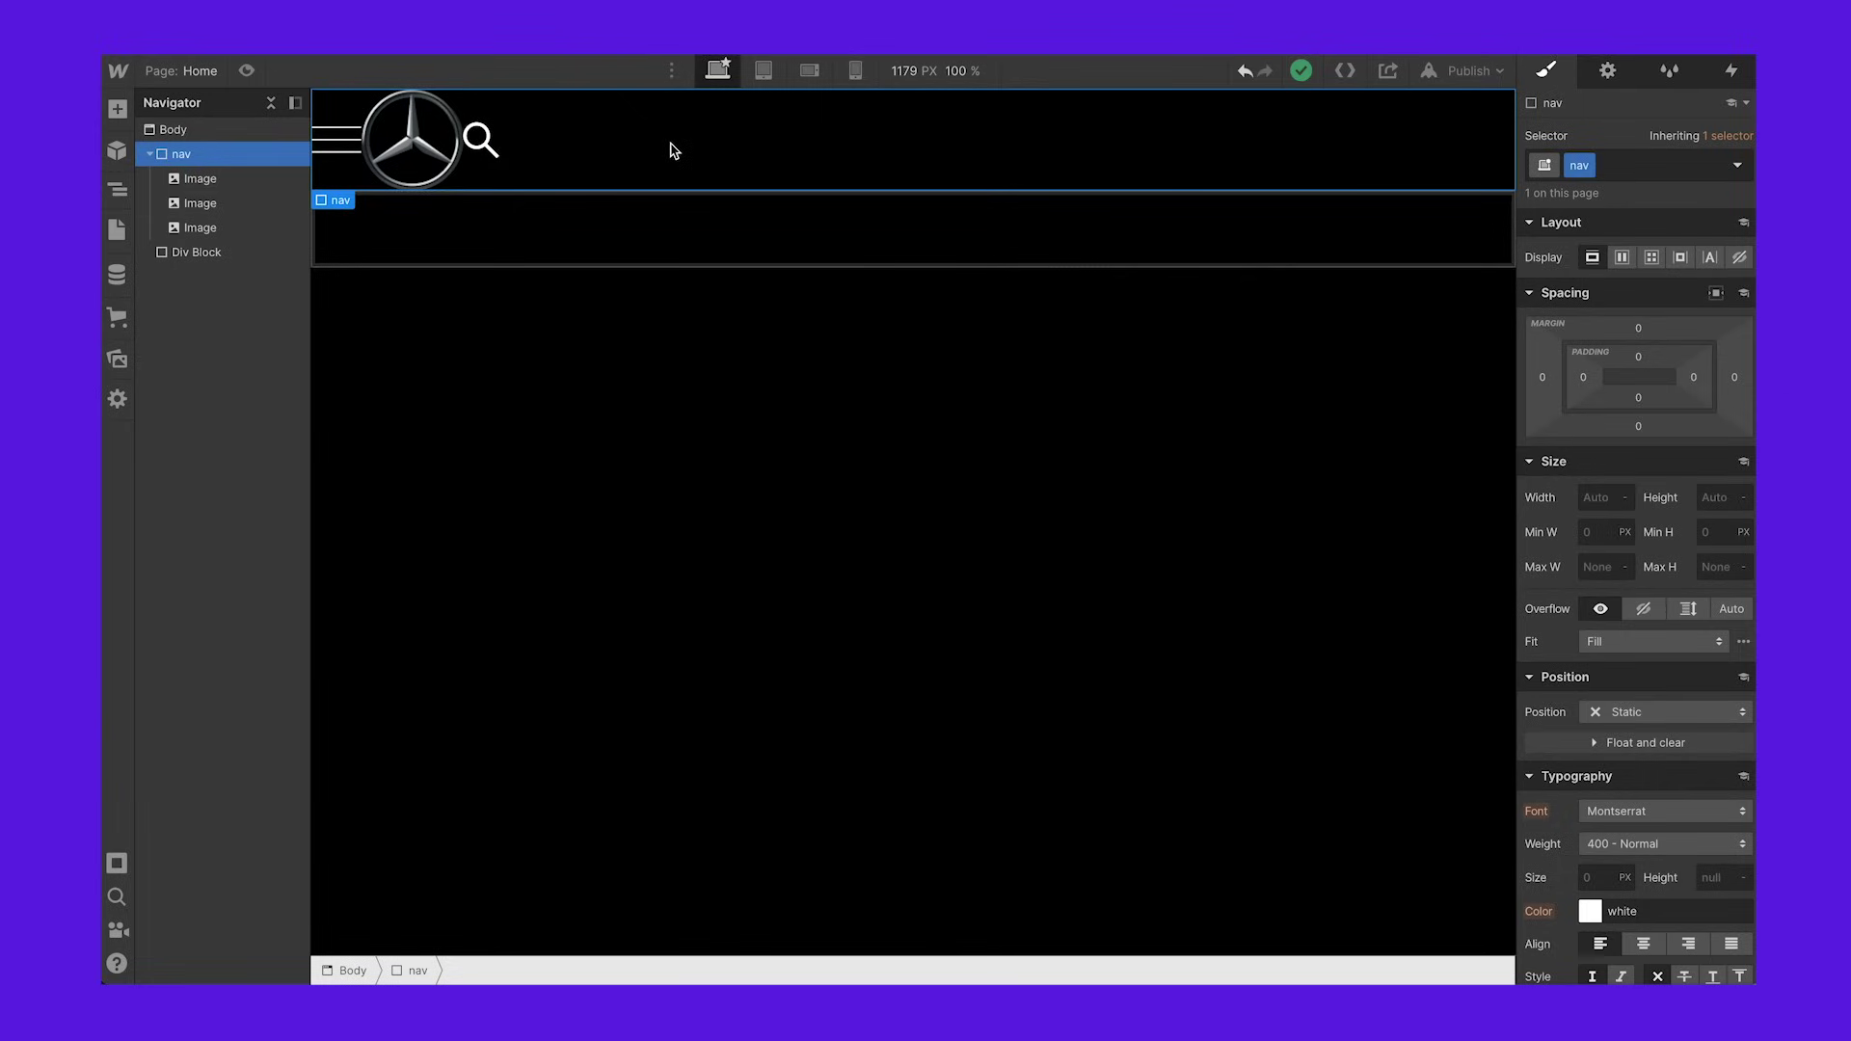
{"action": "left_click", "coordinate": [1622, 258]}
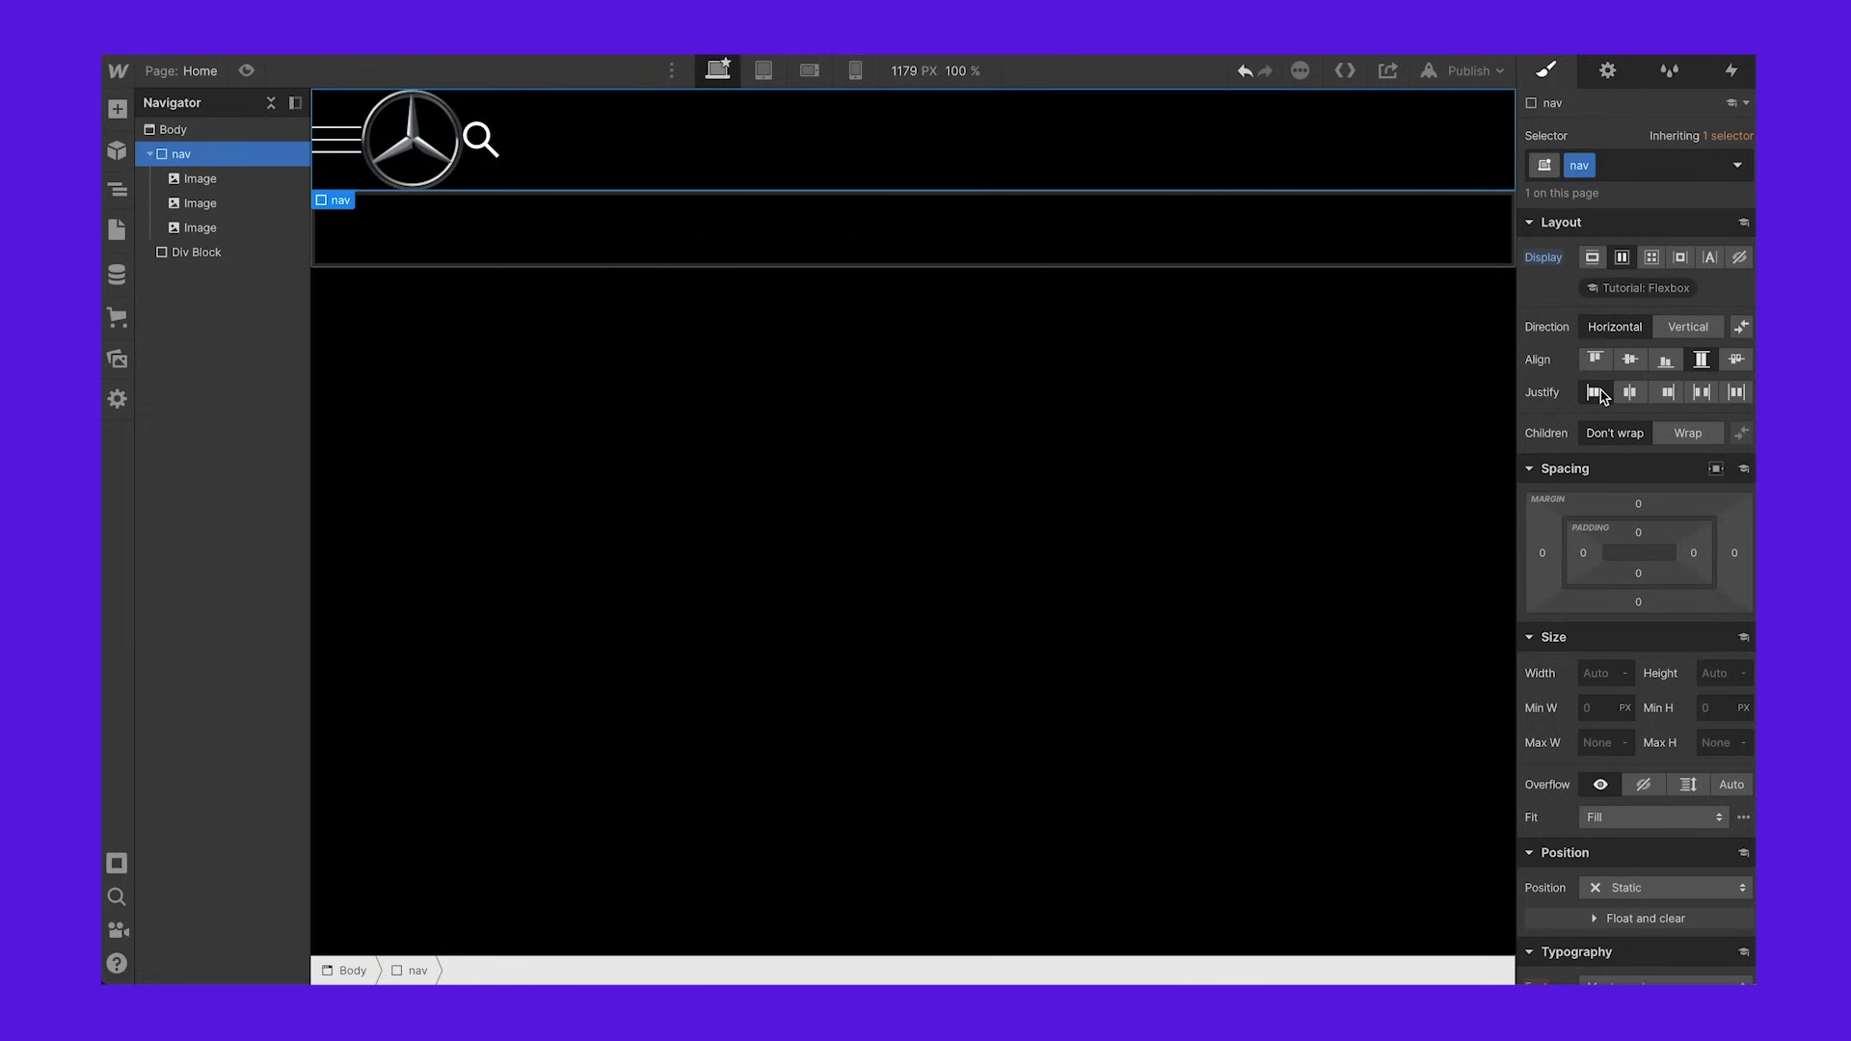
{"action": "left_click", "coordinate": [1629, 392]}
{"action": "left_click", "coordinate": [1666, 393]}
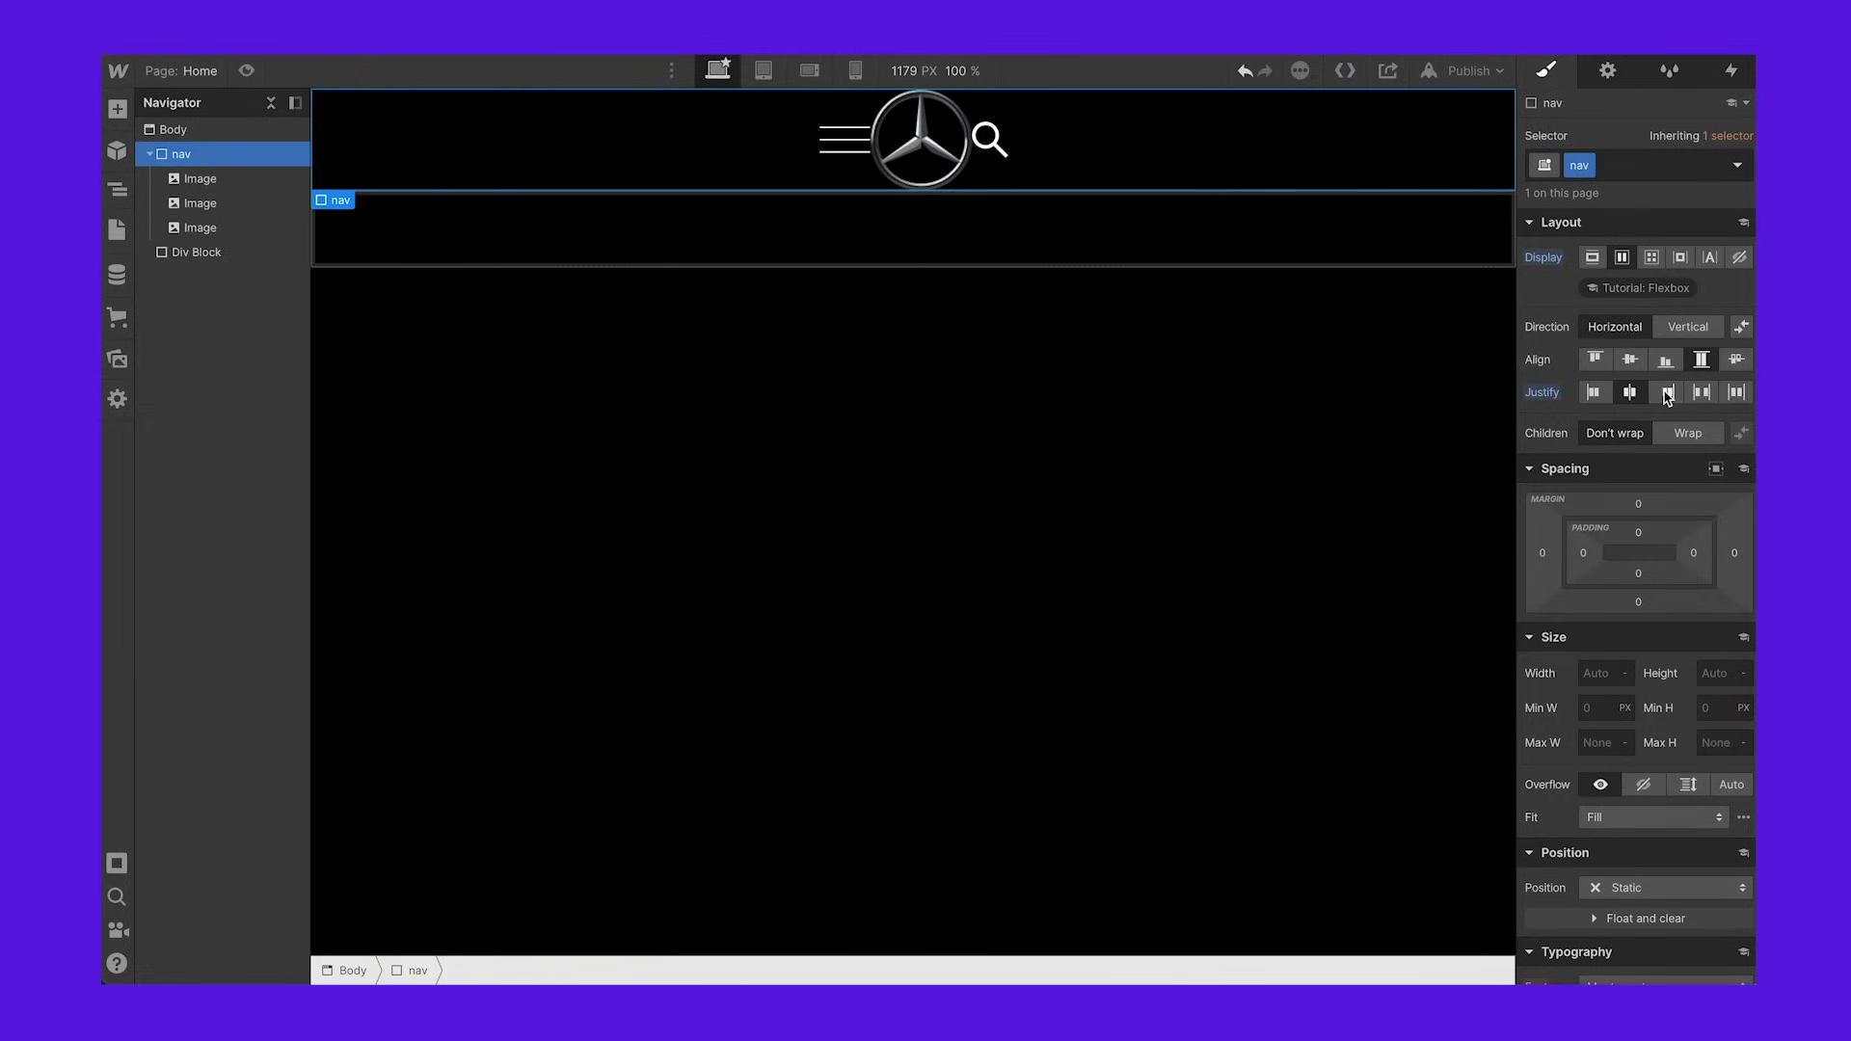
{"action": "left_click", "coordinate": [1595, 393]}
{"action": "left_click", "coordinate": [1629, 393]}
{"action": "left_click", "coordinate": [1666, 393]}
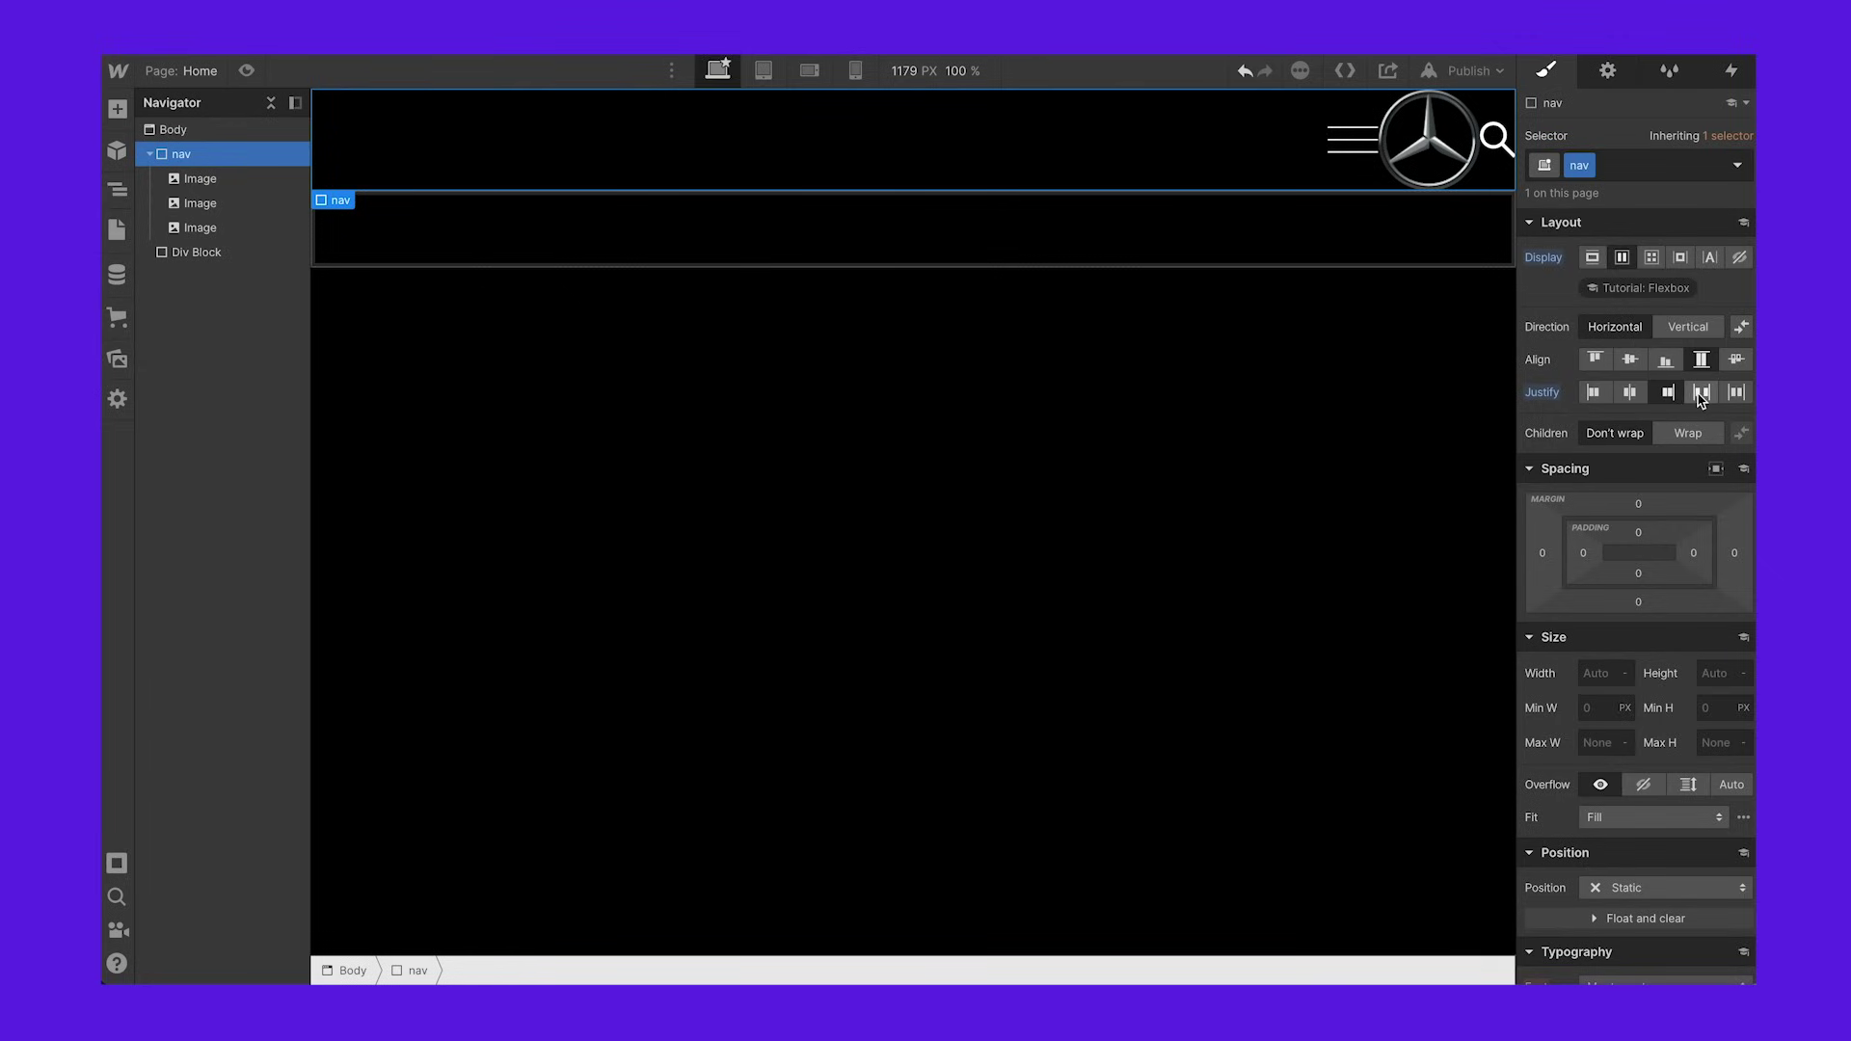
{"action": "left_click", "coordinate": [1702, 397]}
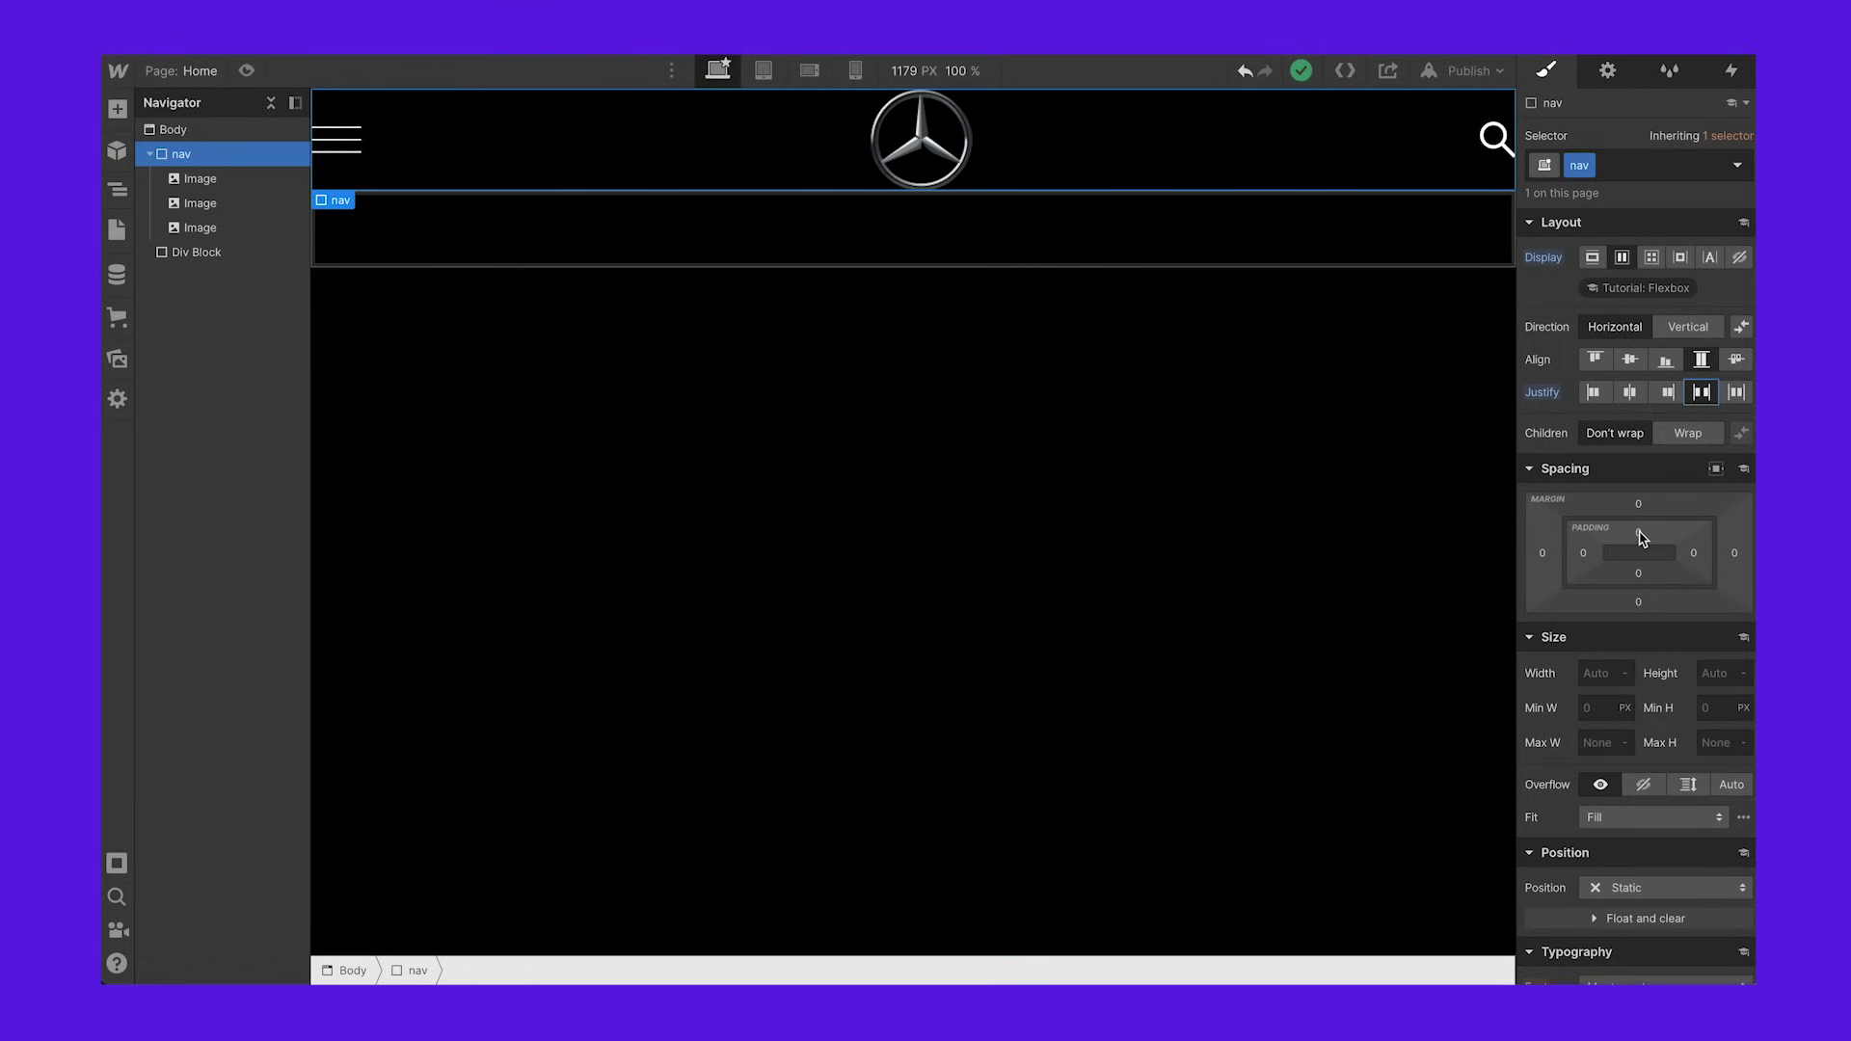
{"action": "left_click_drag", "start_coordinate": [1642, 537], "coordinate": [1641, 544]}
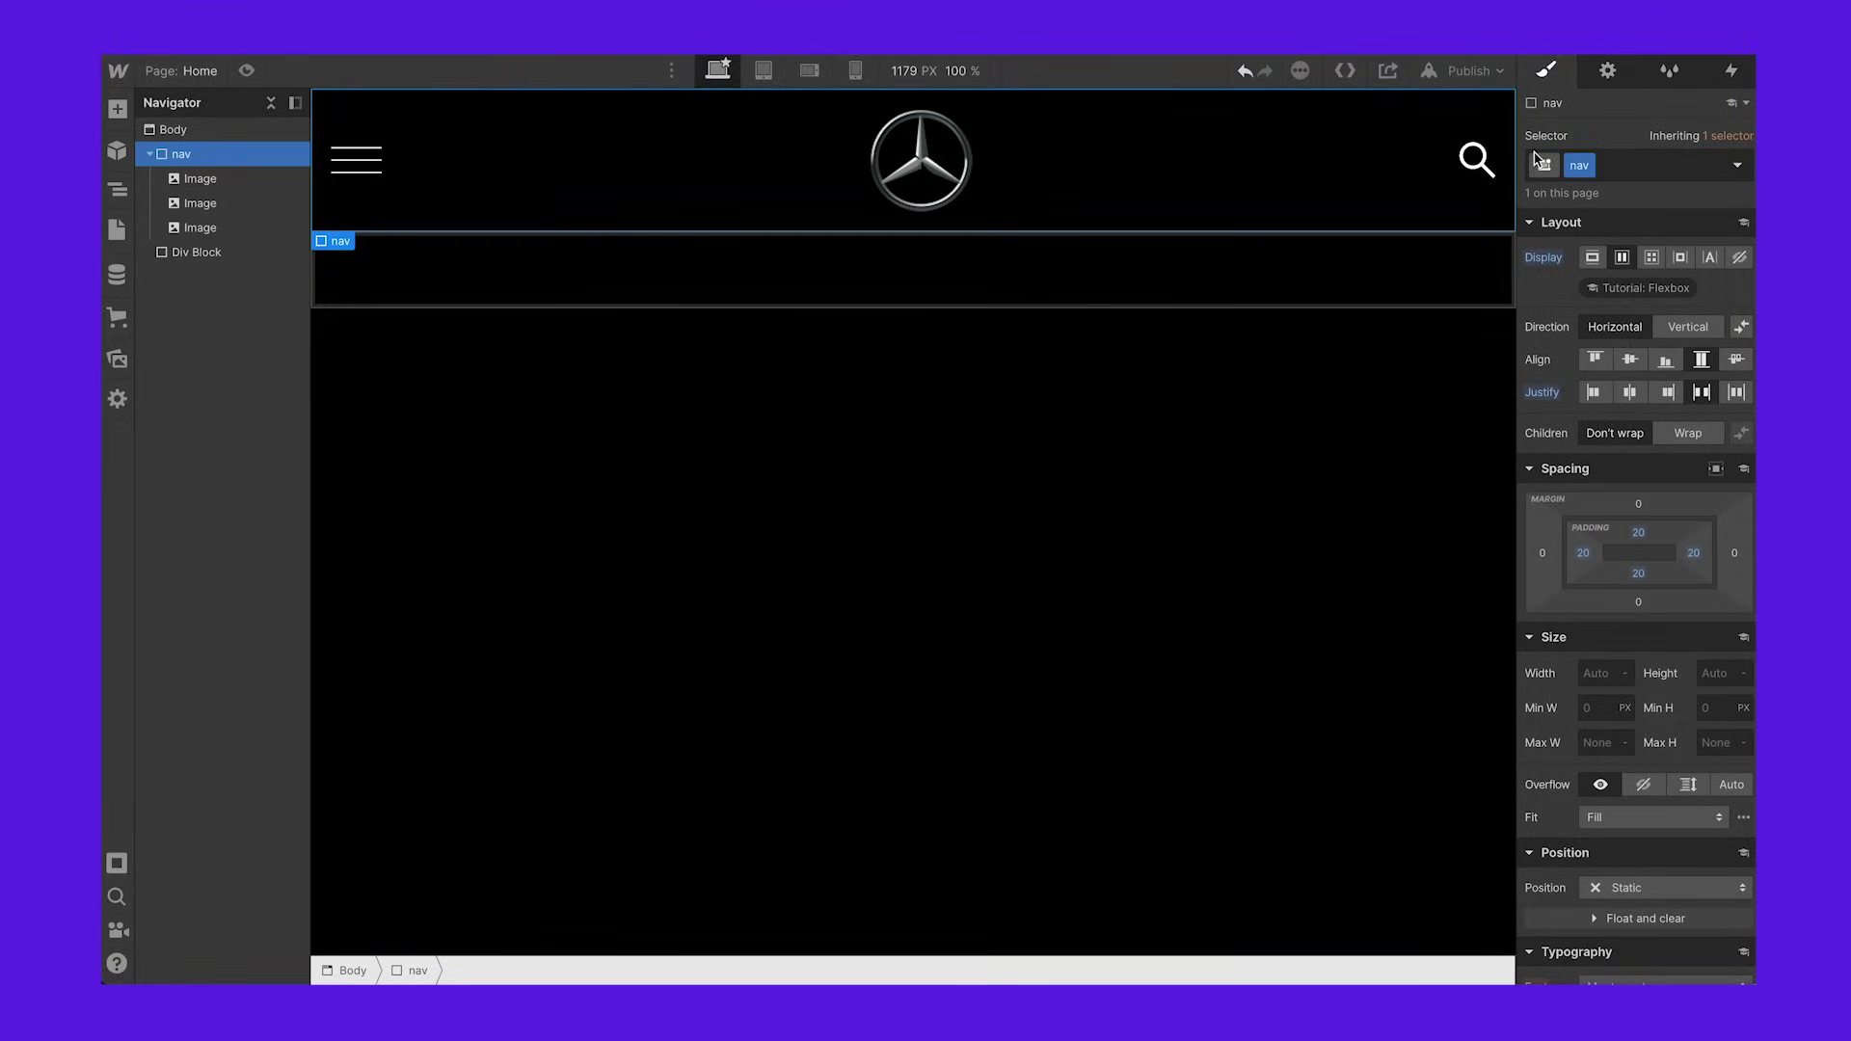
Step: Give the hamburger icon image in the nav block a new class named menu
{"action": "left_click", "coordinate": [363, 166]}
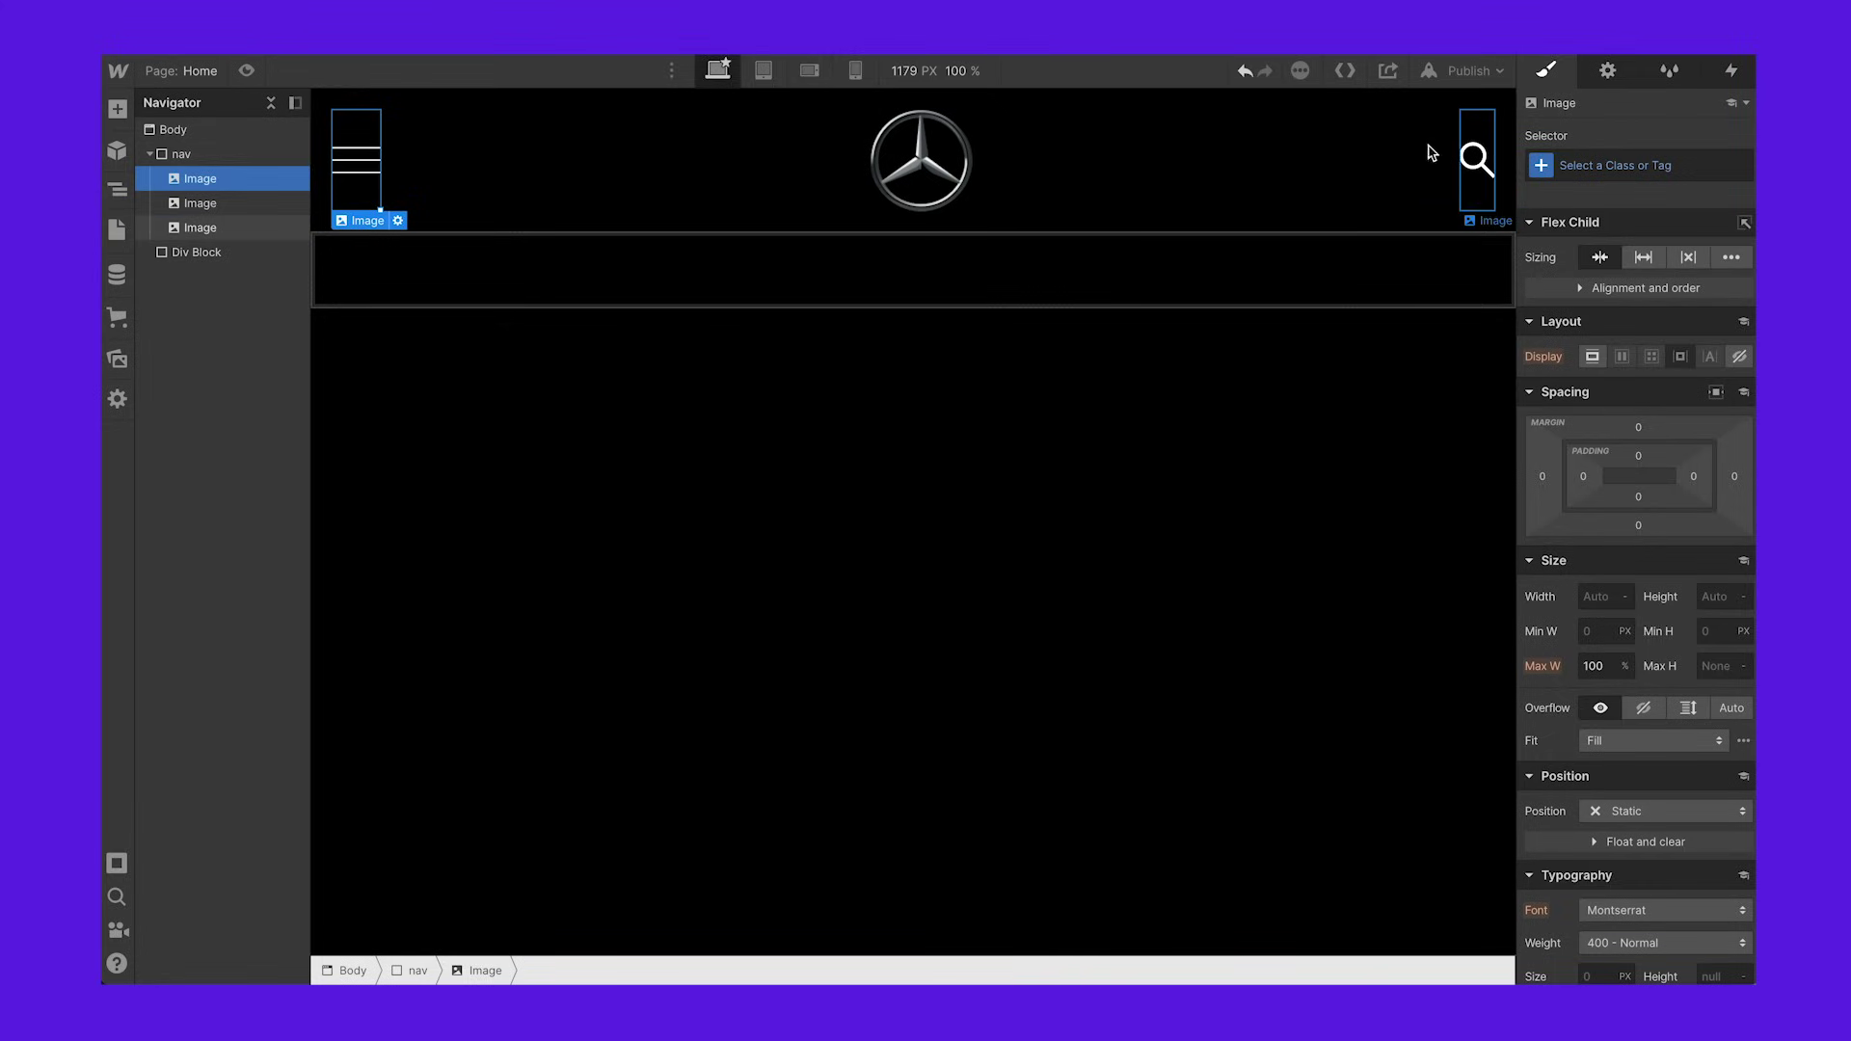
{"action": "left_click", "coordinate": [1598, 160]}
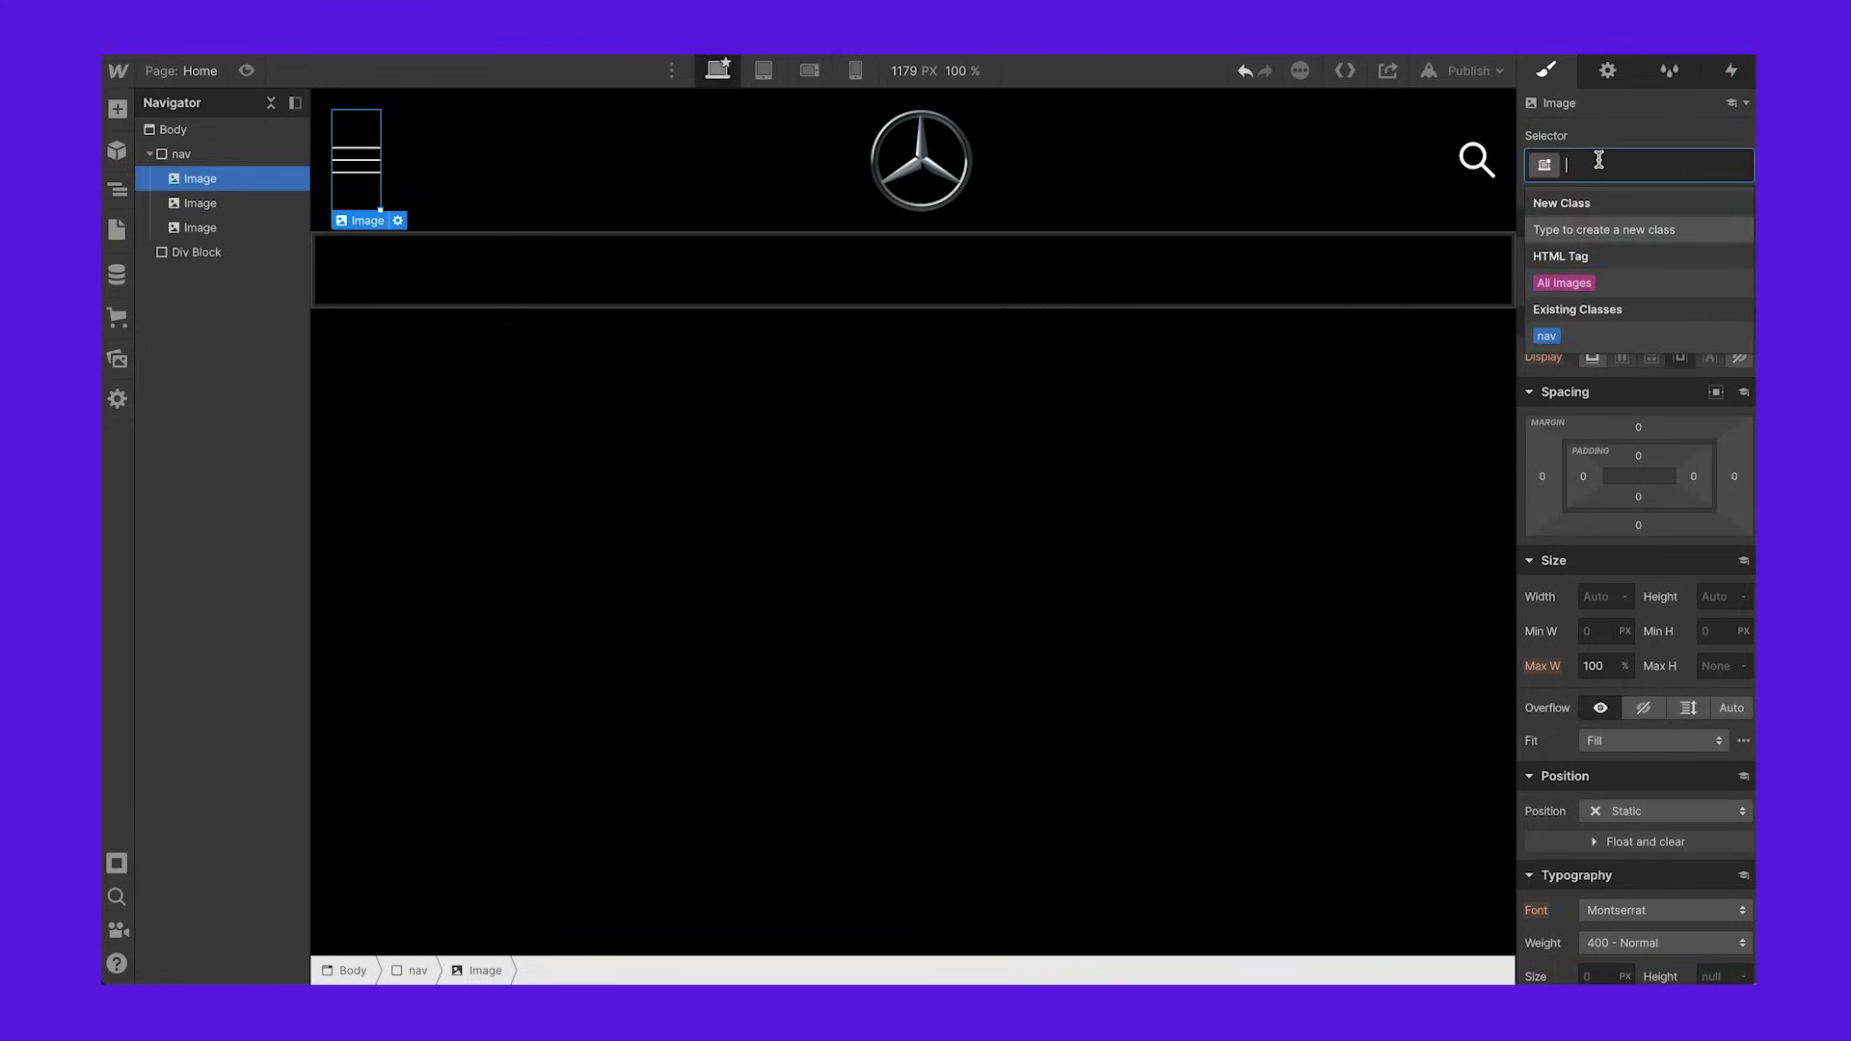
{"action": "type", "text": "menu"}
{"action": "key", "text": "Return"}
Step: Give the star emblem image in the middle of the nav block a new class named logo
{"action": "left_click", "coordinate": [920, 160]}
{"action": "left_click", "coordinate": [1612, 156]}
{"action": "type", "text": "logo"}
{"action": "key", "text": "Return"}
Step: Give the magnifier icon image in the nav block a new class named search
{"action": "left_click", "coordinate": [1487, 173]}
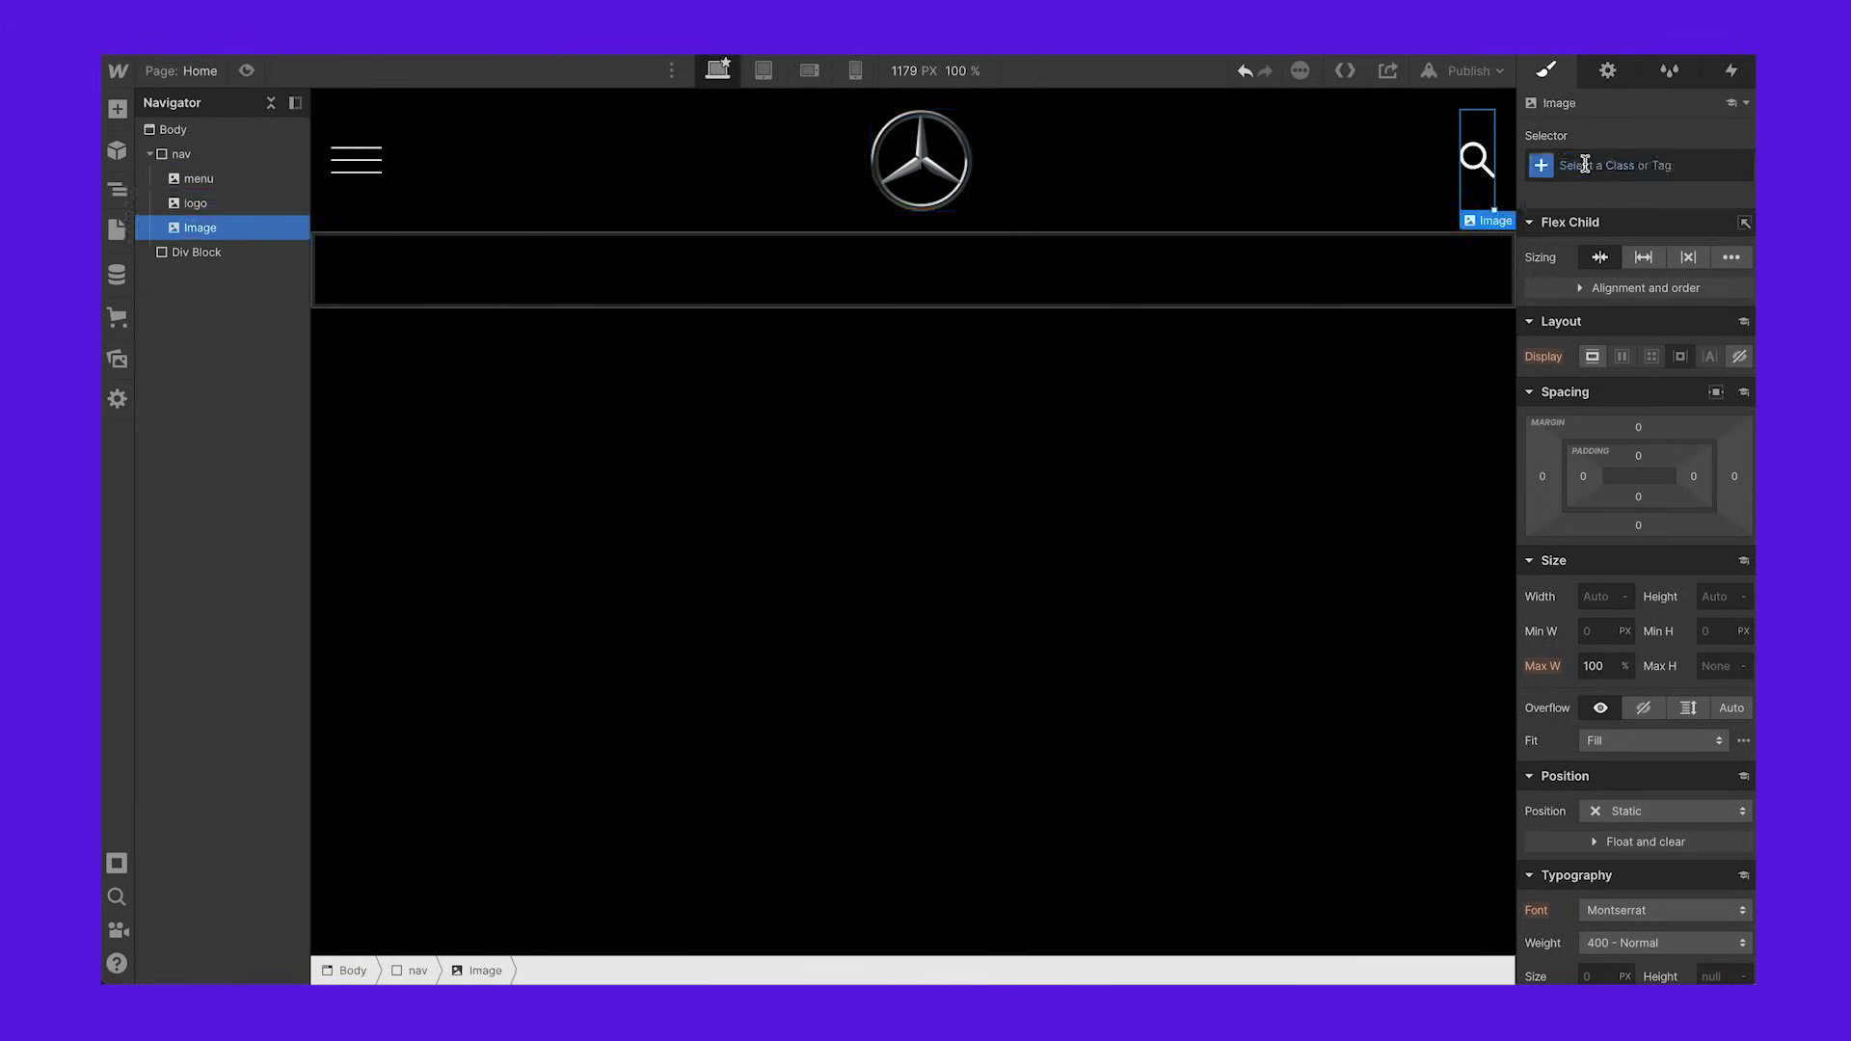
{"action": "left_click", "coordinate": [1639, 165]}
{"action": "type", "text": "search"}
{"action": "key", "text": "Return"}
Step: Set the width of the menu image to 30 px and the width of the logo image to 50 px
{"action": "left_click", "coordinate": [379, 190]}
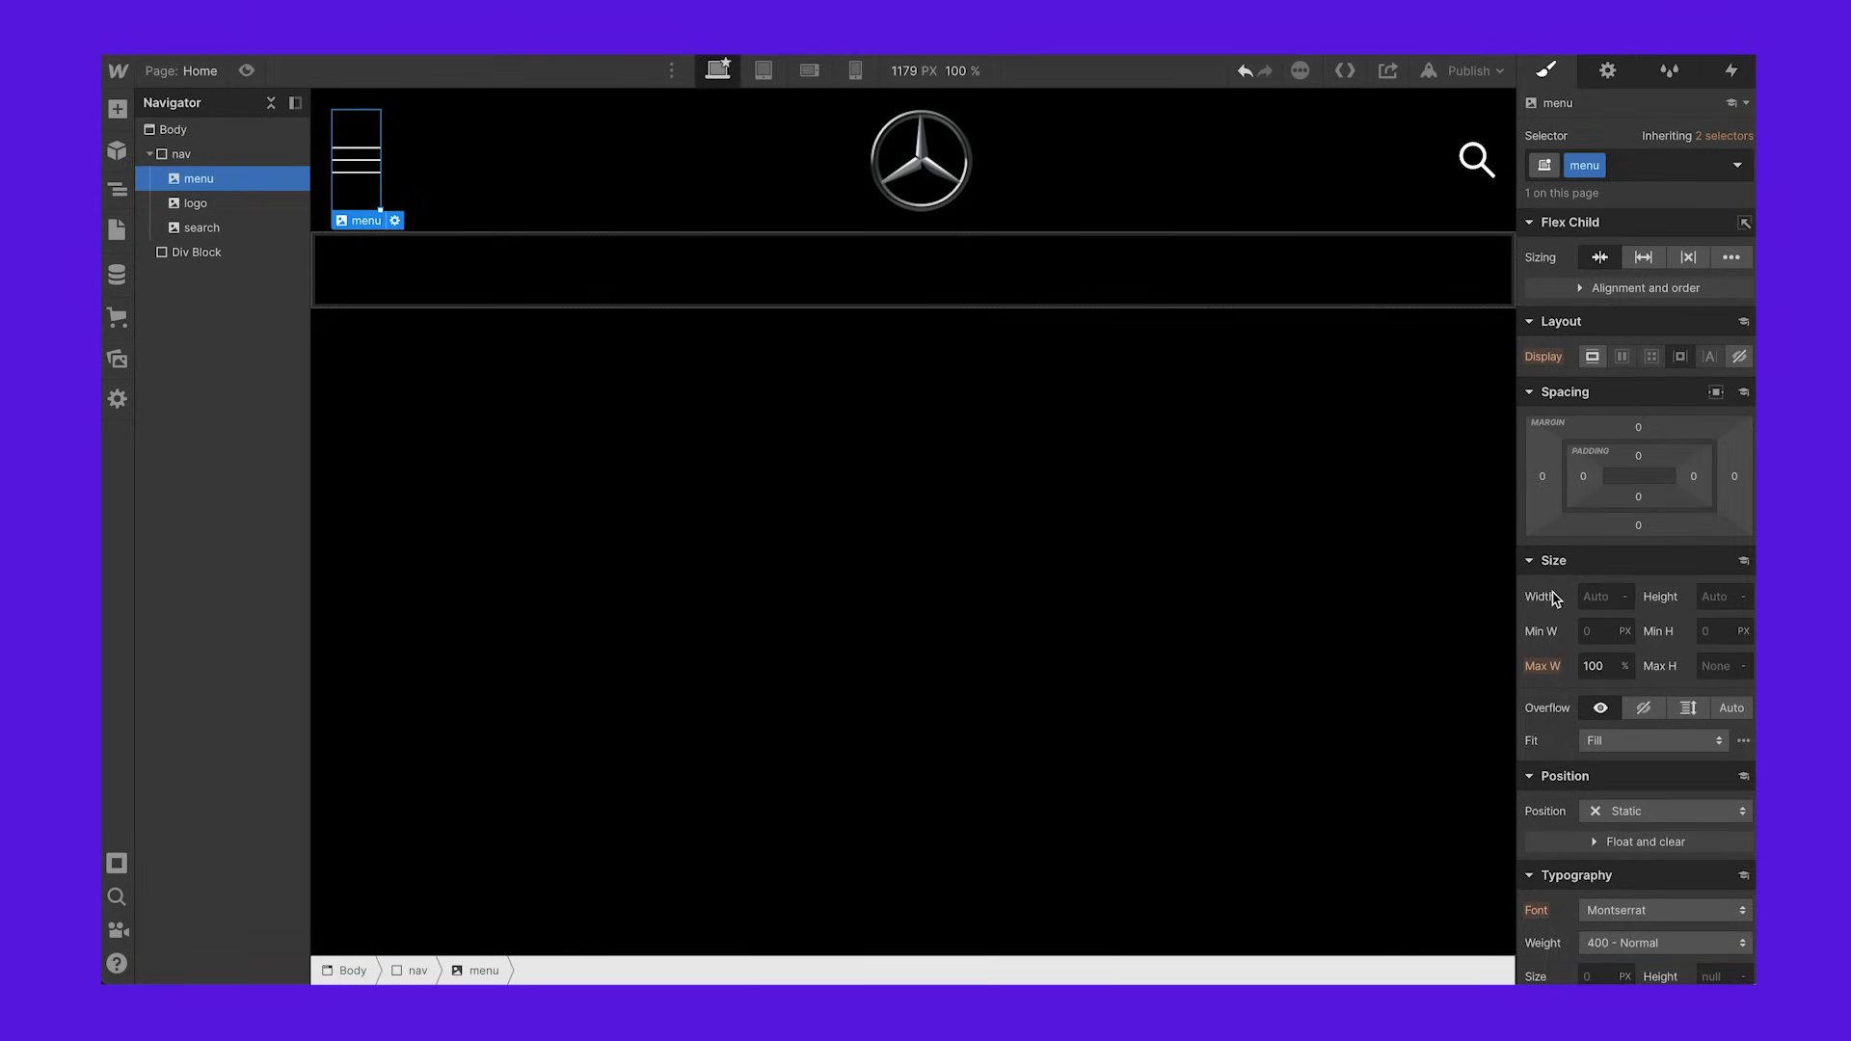
{"action": "left_click", "coordinate": [1606, 594]}
{"action": "type", "text": "30"}
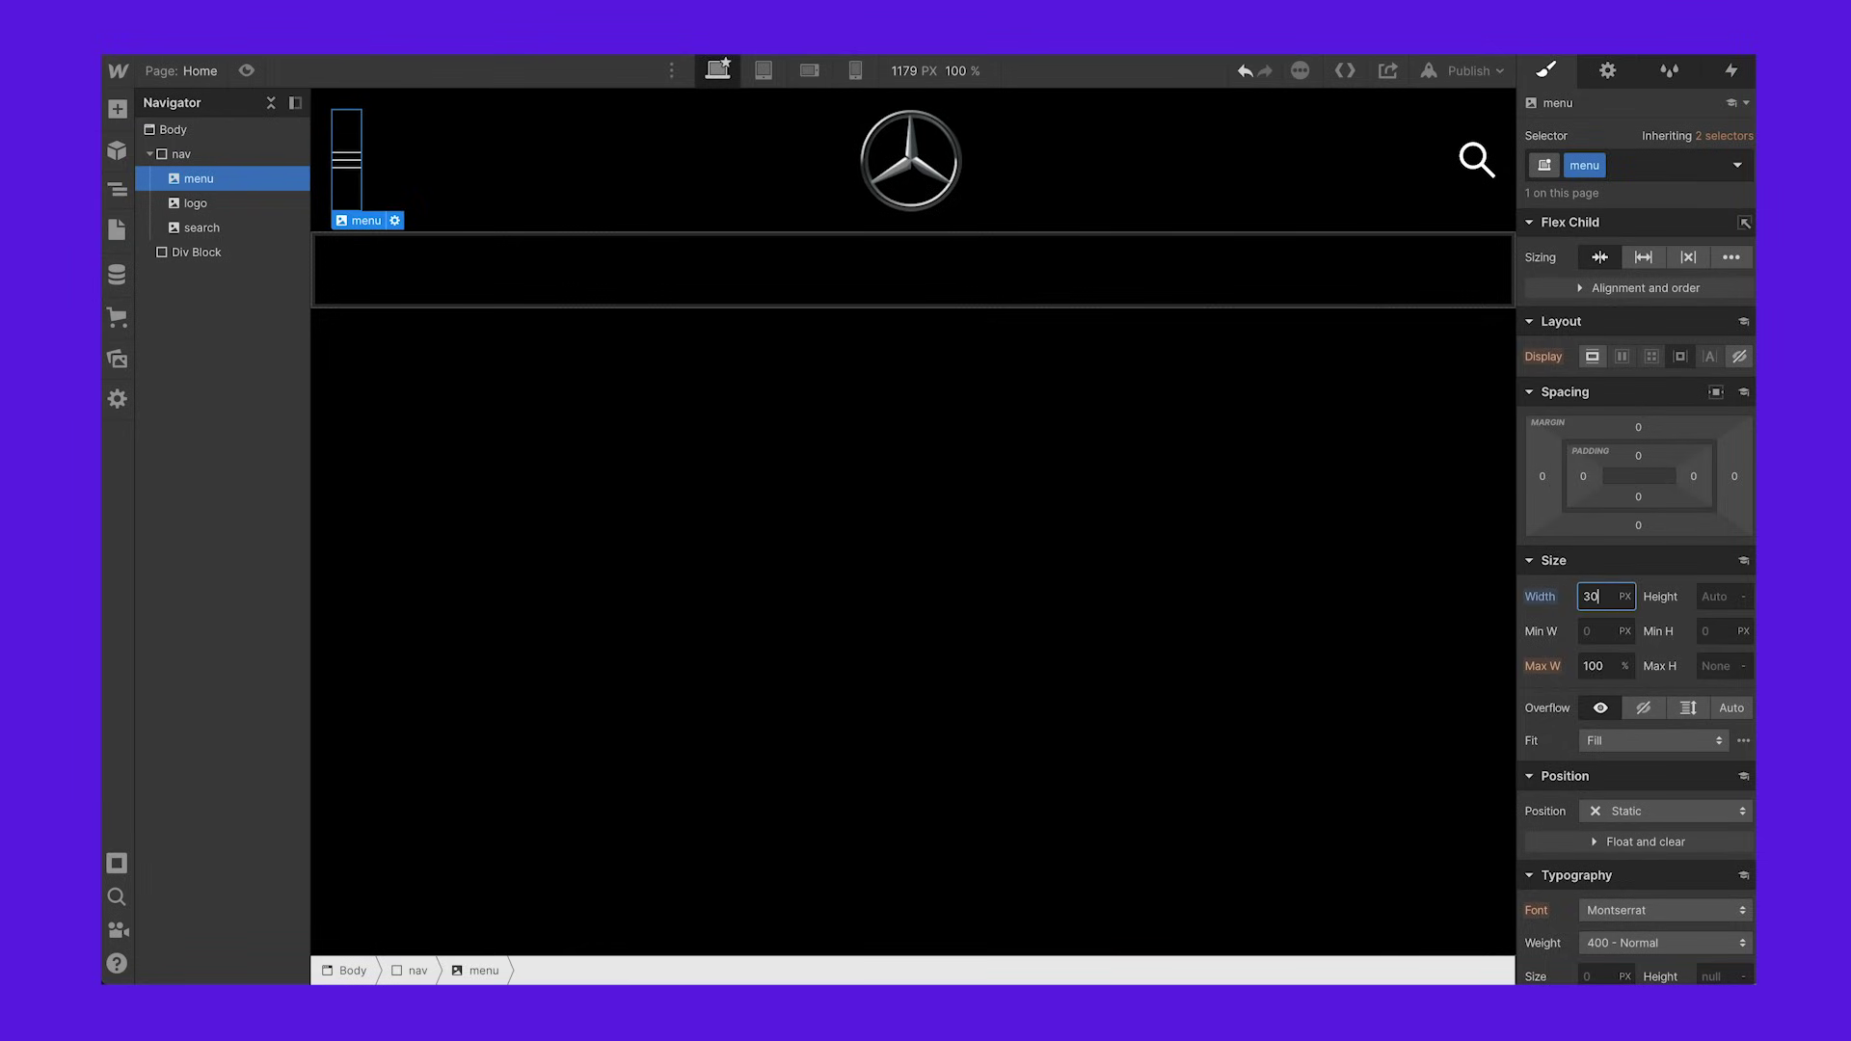
{"action": "left_click", "coordinate": [891, 166]}
{"action": "left_click", "coordinate": [1602, 592]}
{"action": "type", "text": "50"}
{"action": "key", "text": "Return"}
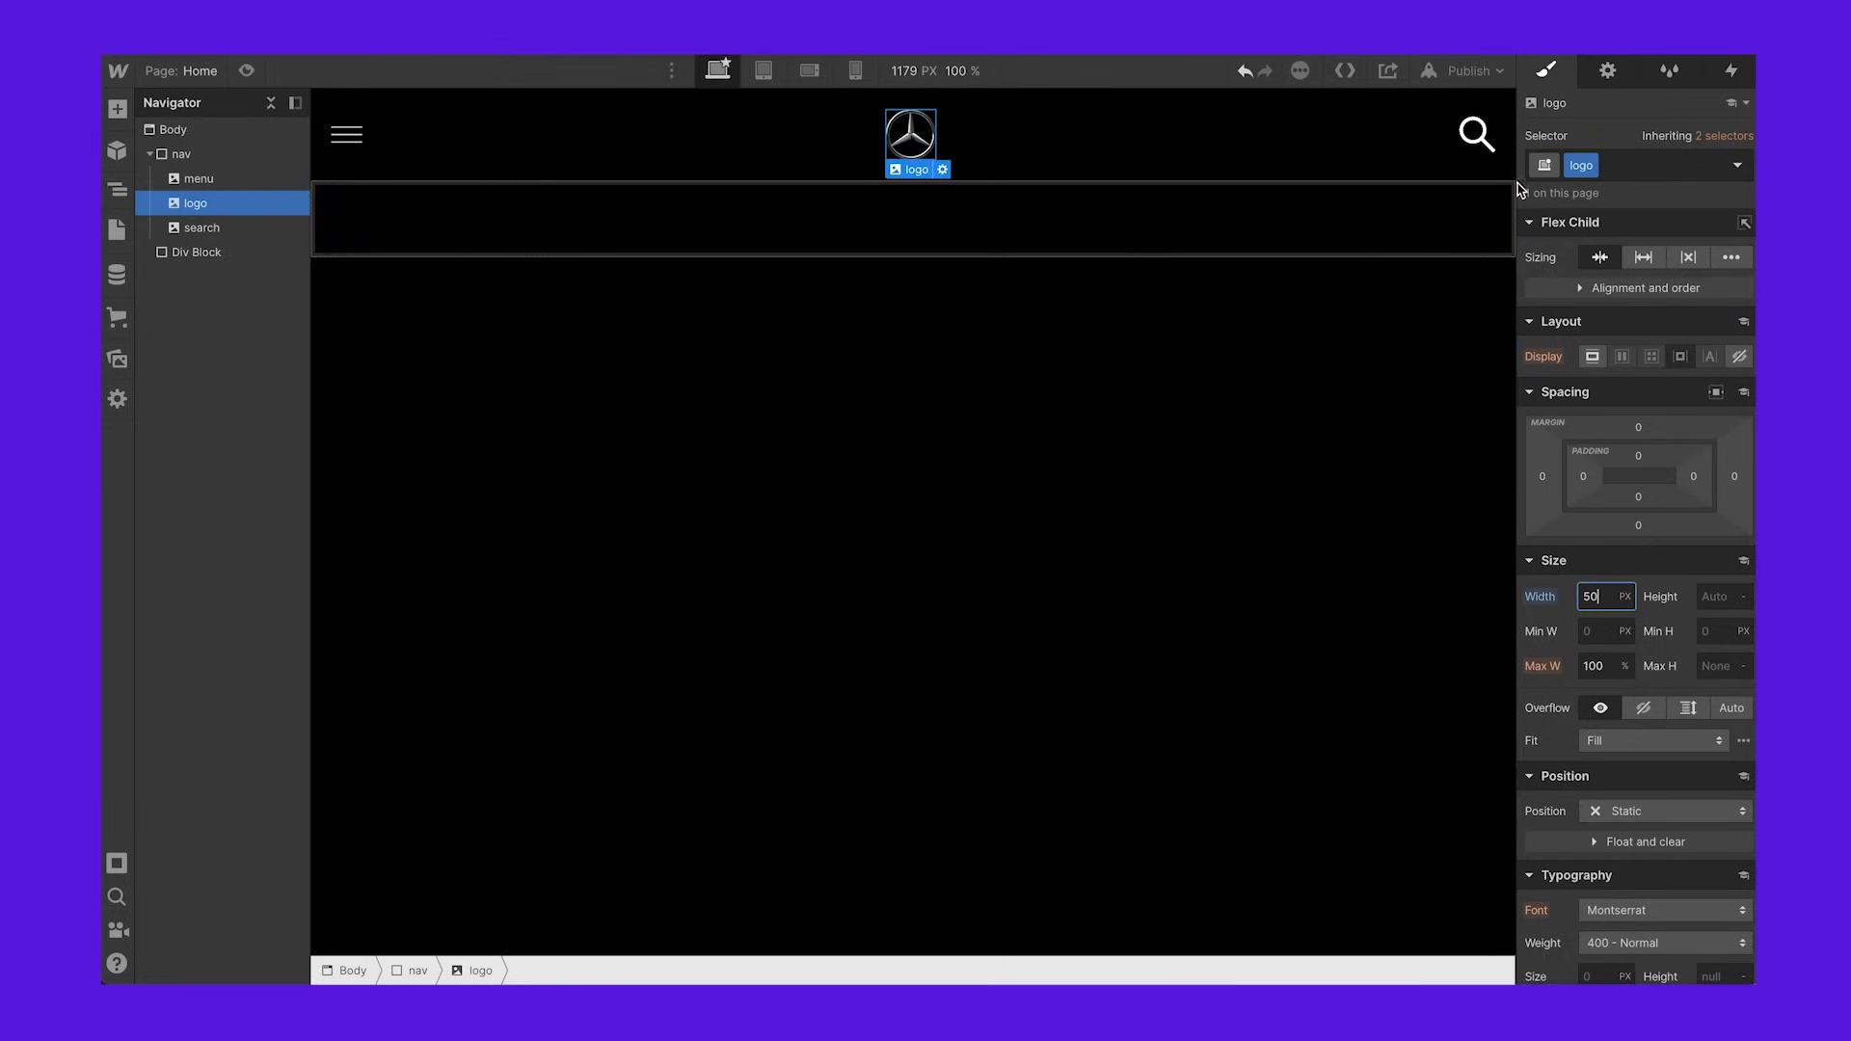
Step: Set the width of the search image in the nav block to 25 px
{"action": "left_click", "coordinate": [1476, 133]}
{"action": "left_click", "coordinate": [1605, 597]}
{"action": "type", "text": "2"}
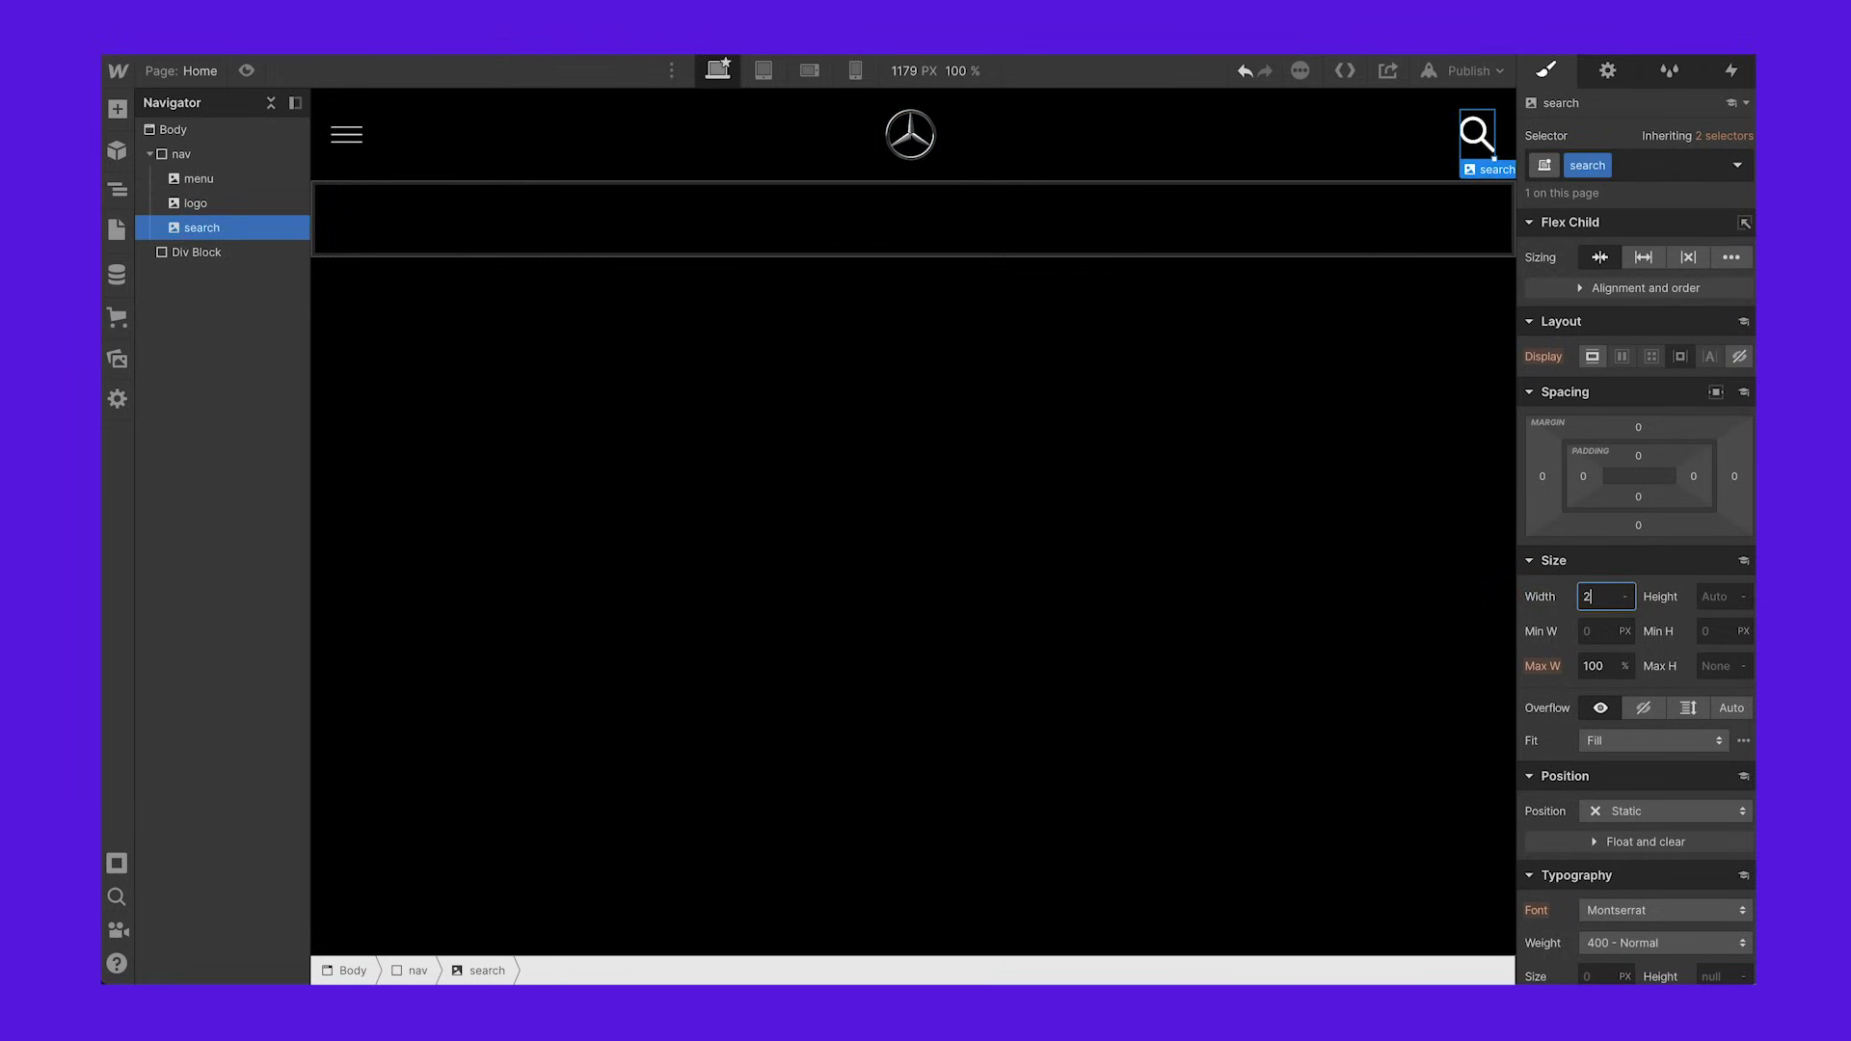
{"action": "type", "text": "5"}
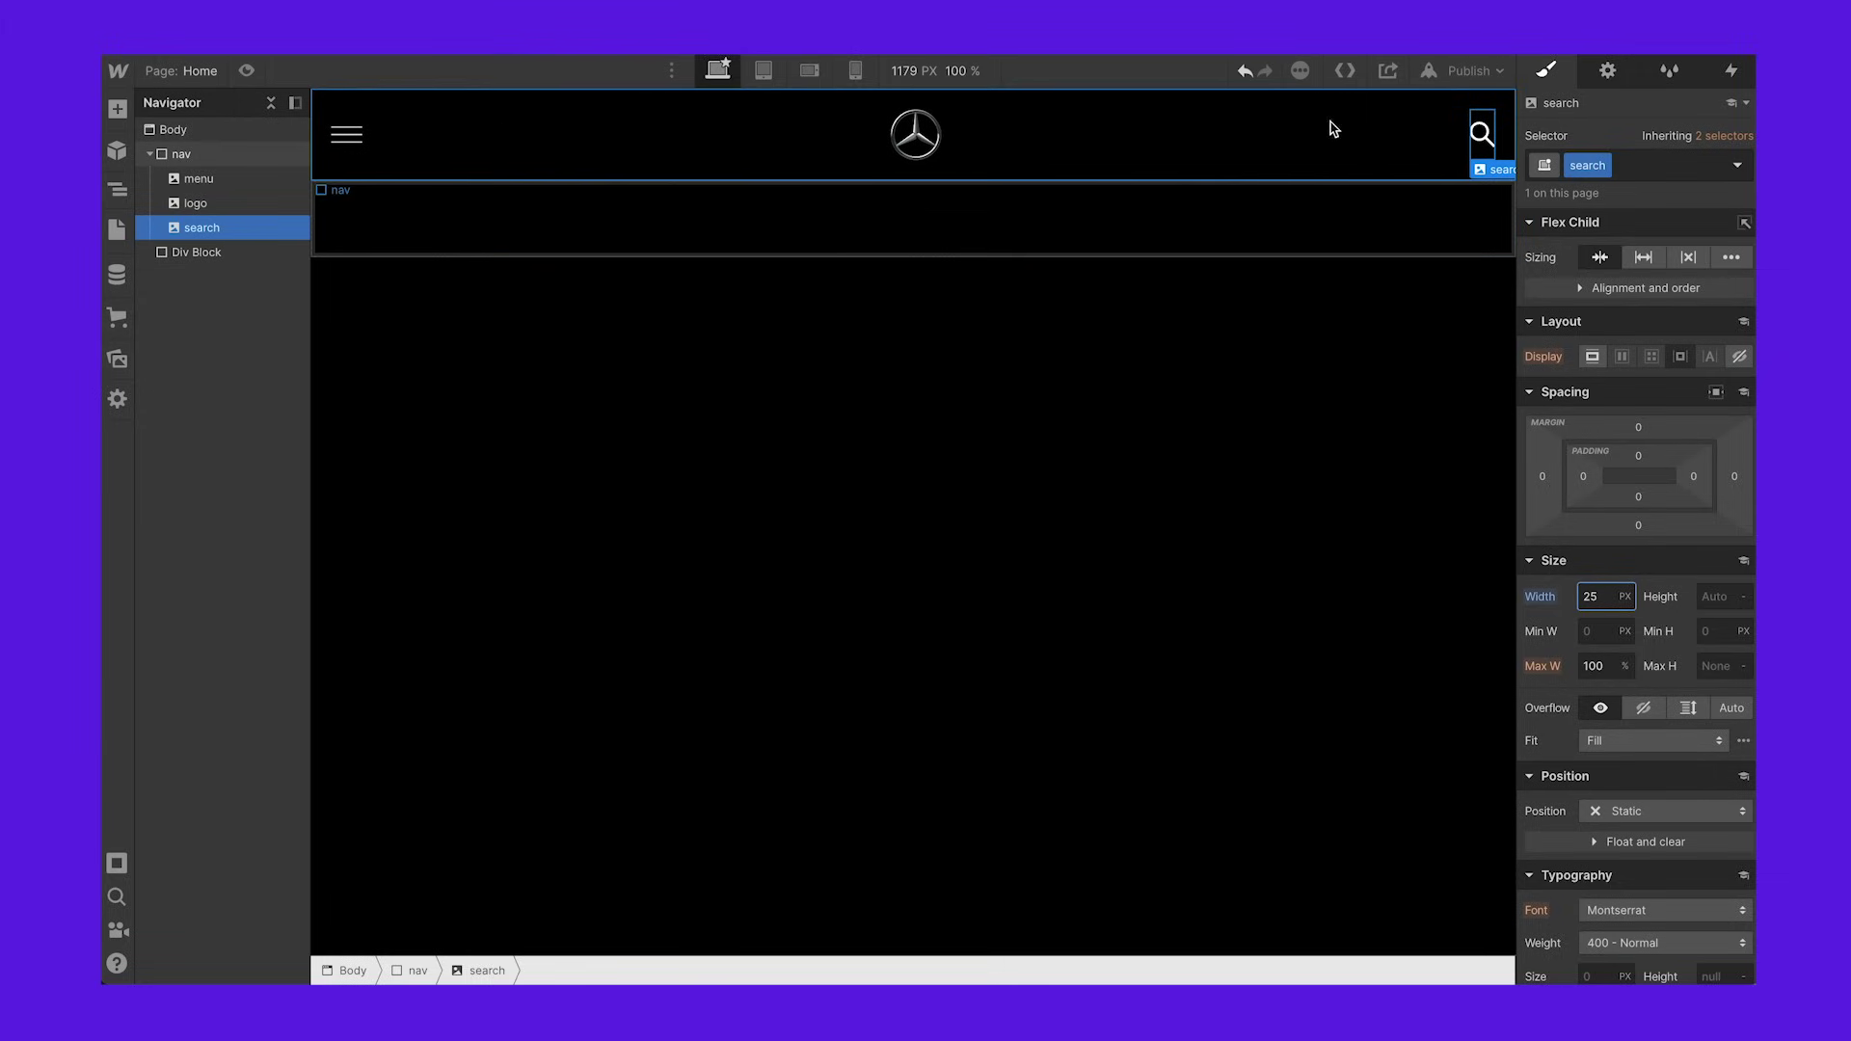
{"action": "left_click", "coordinate": [872, 321]}
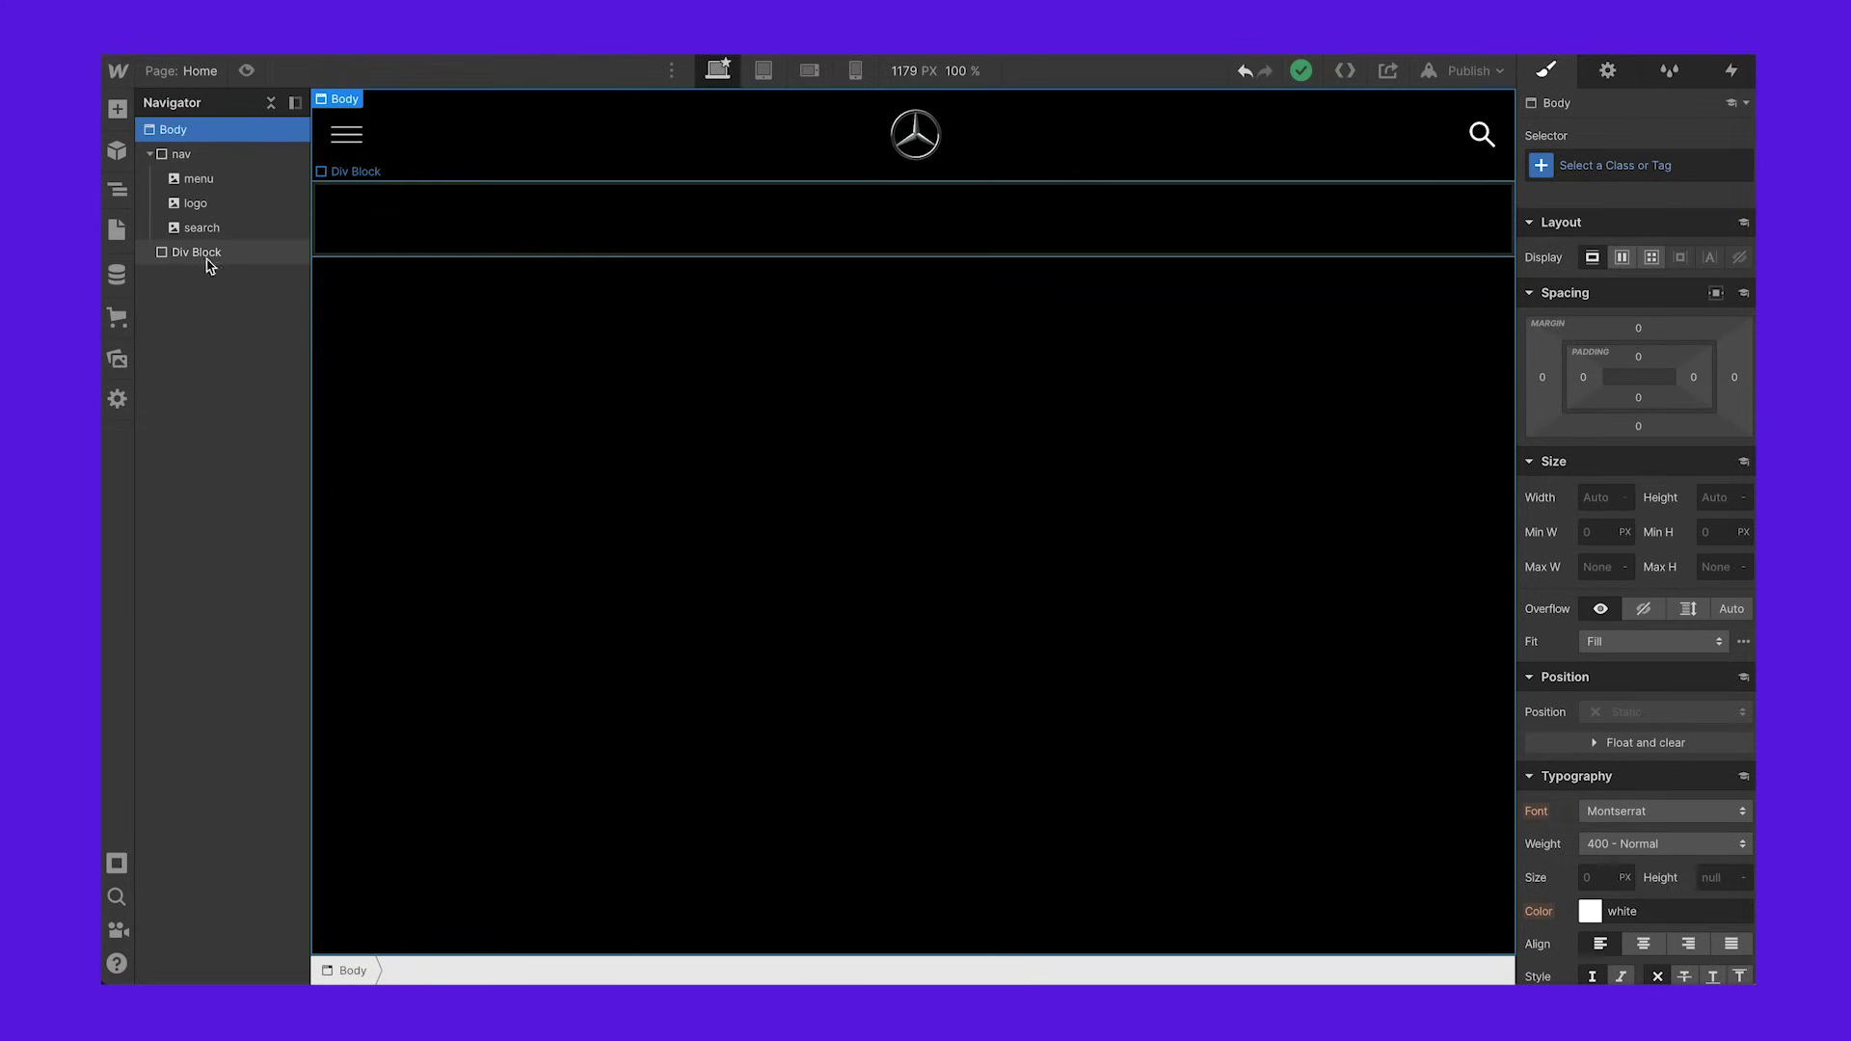
Step: Give the empty div block below the nav block a new class named container
{"action": "left_click", "coordinate": [205, 253]}
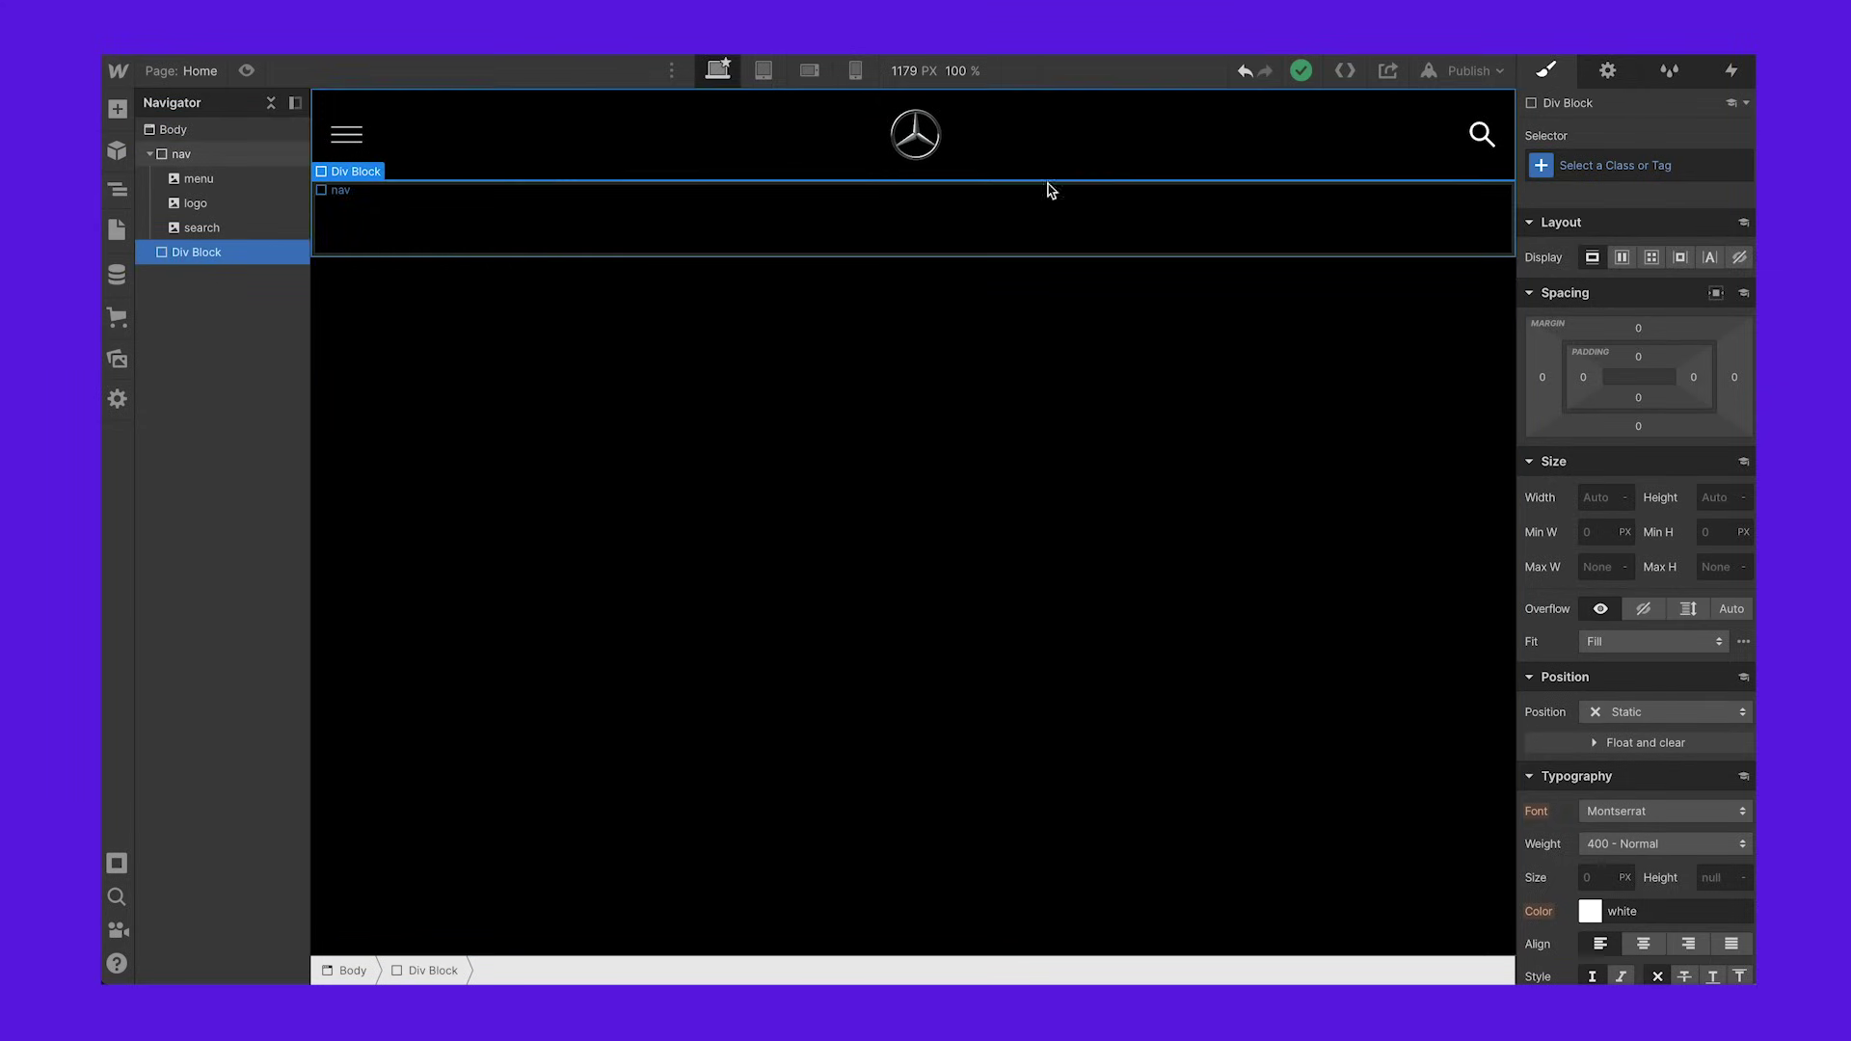
{"action": "left_click", "coordinate": [1634, 164]}
{"action": "type", "text": "con"}
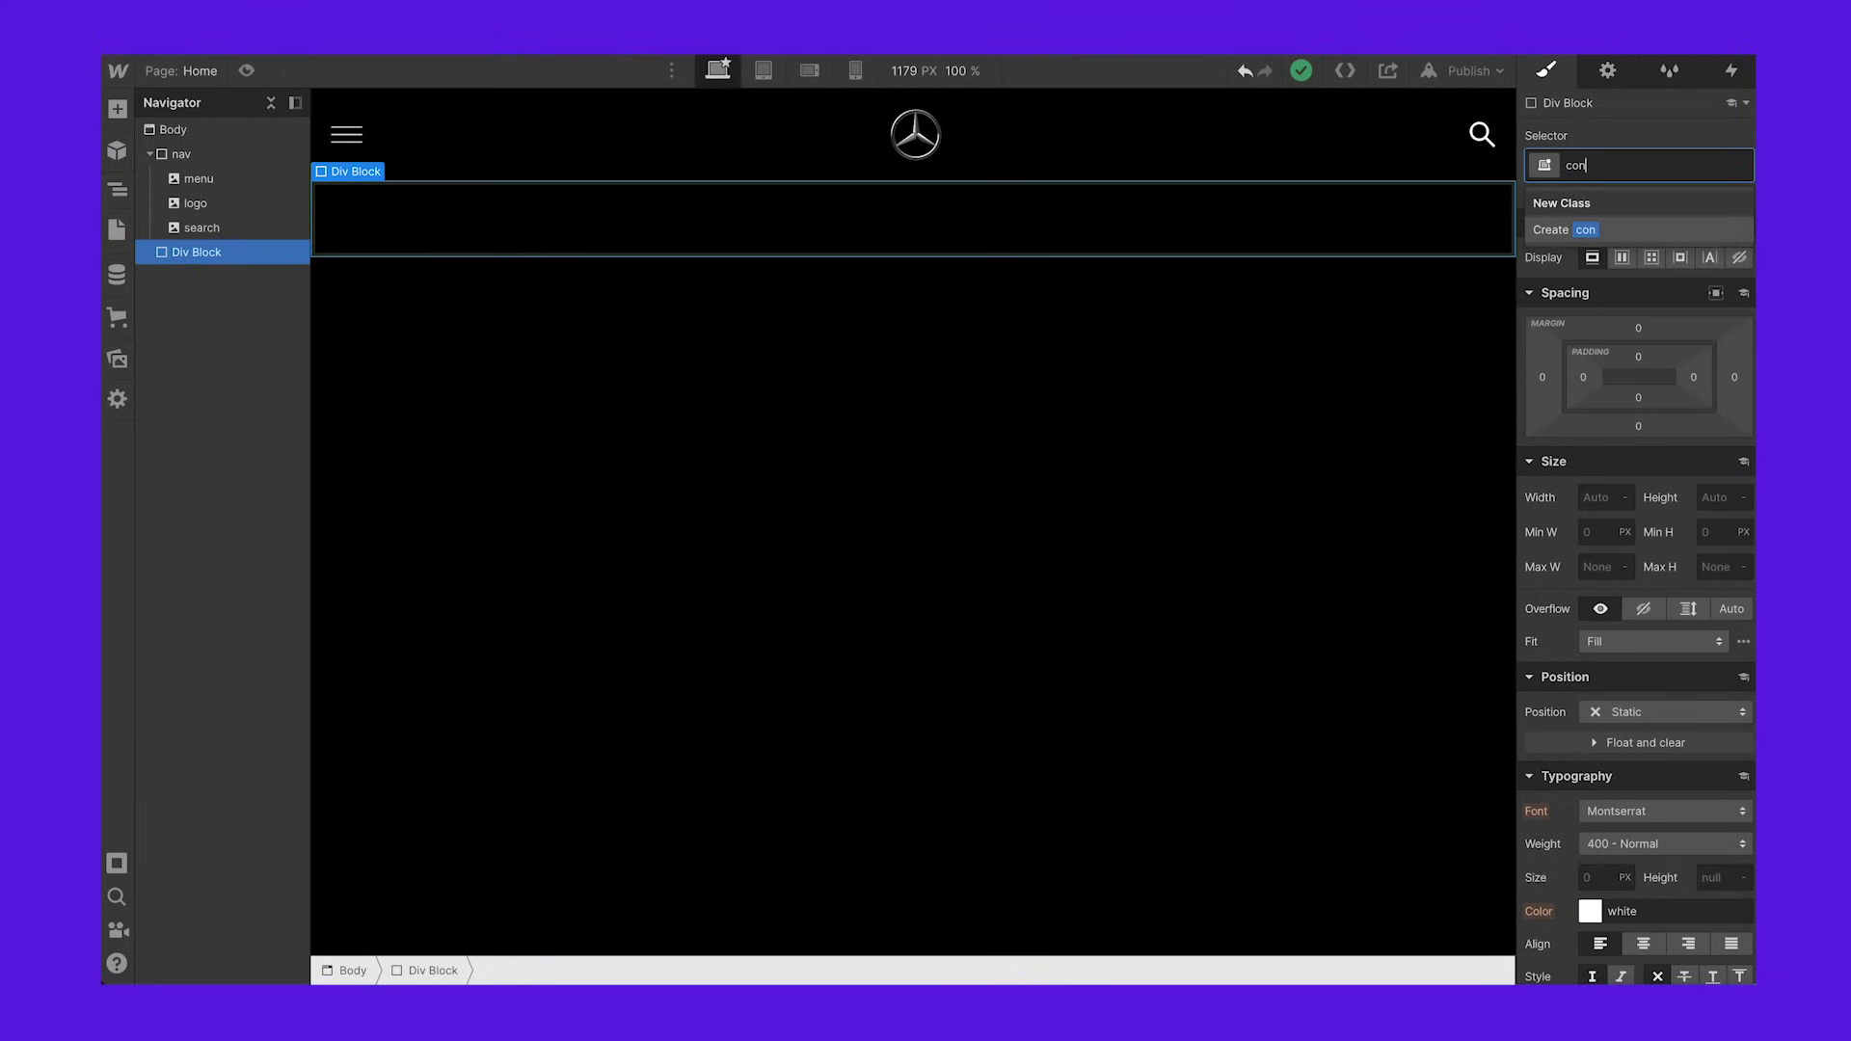
{"action": "type", "text": "taun"}
{"action": "key", "text": "BackSpace"}
{"action": "type", "text": "uner"}
{"action": "key", "text": "Return"}
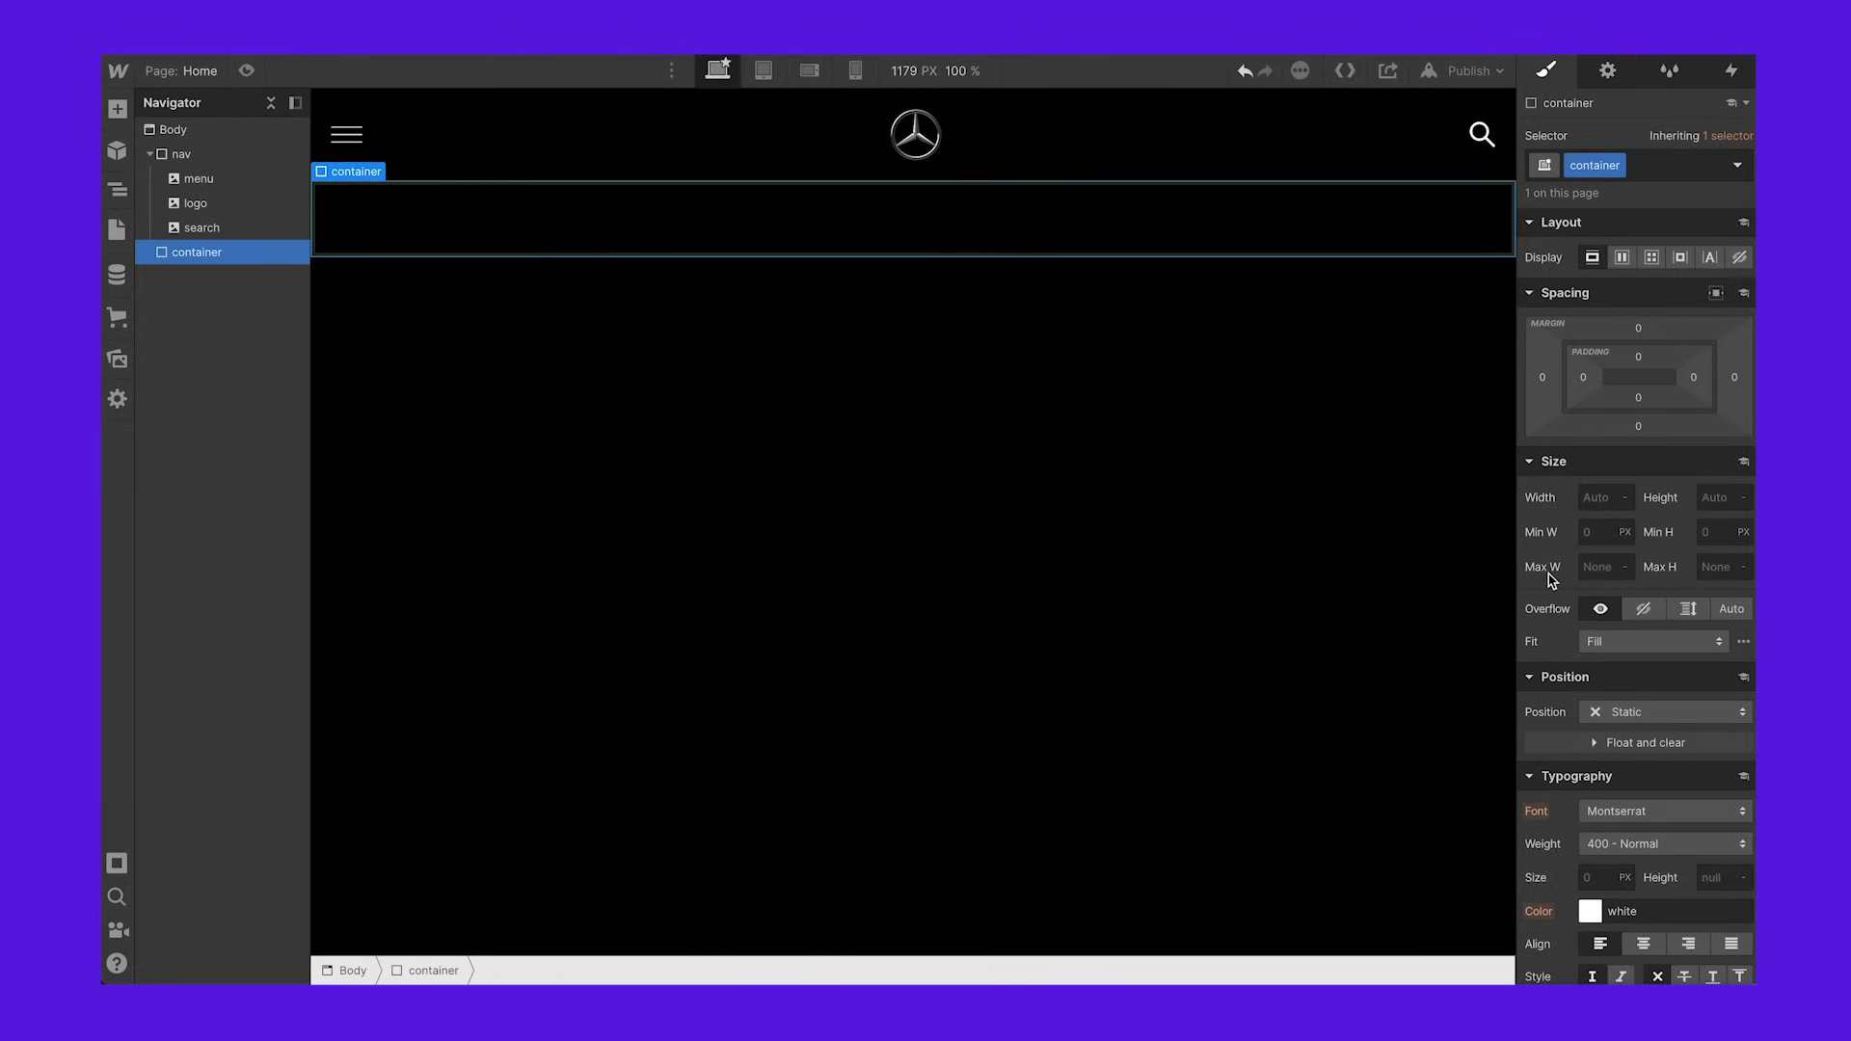
Step: Limit the container's maximum width to 1100 px and center it with automatic side margins
{"action": "left_click", "coordinate": [1590, 567]}
{"action": "type", "text": "1100"}
{"action": "key", "text": "Return"}
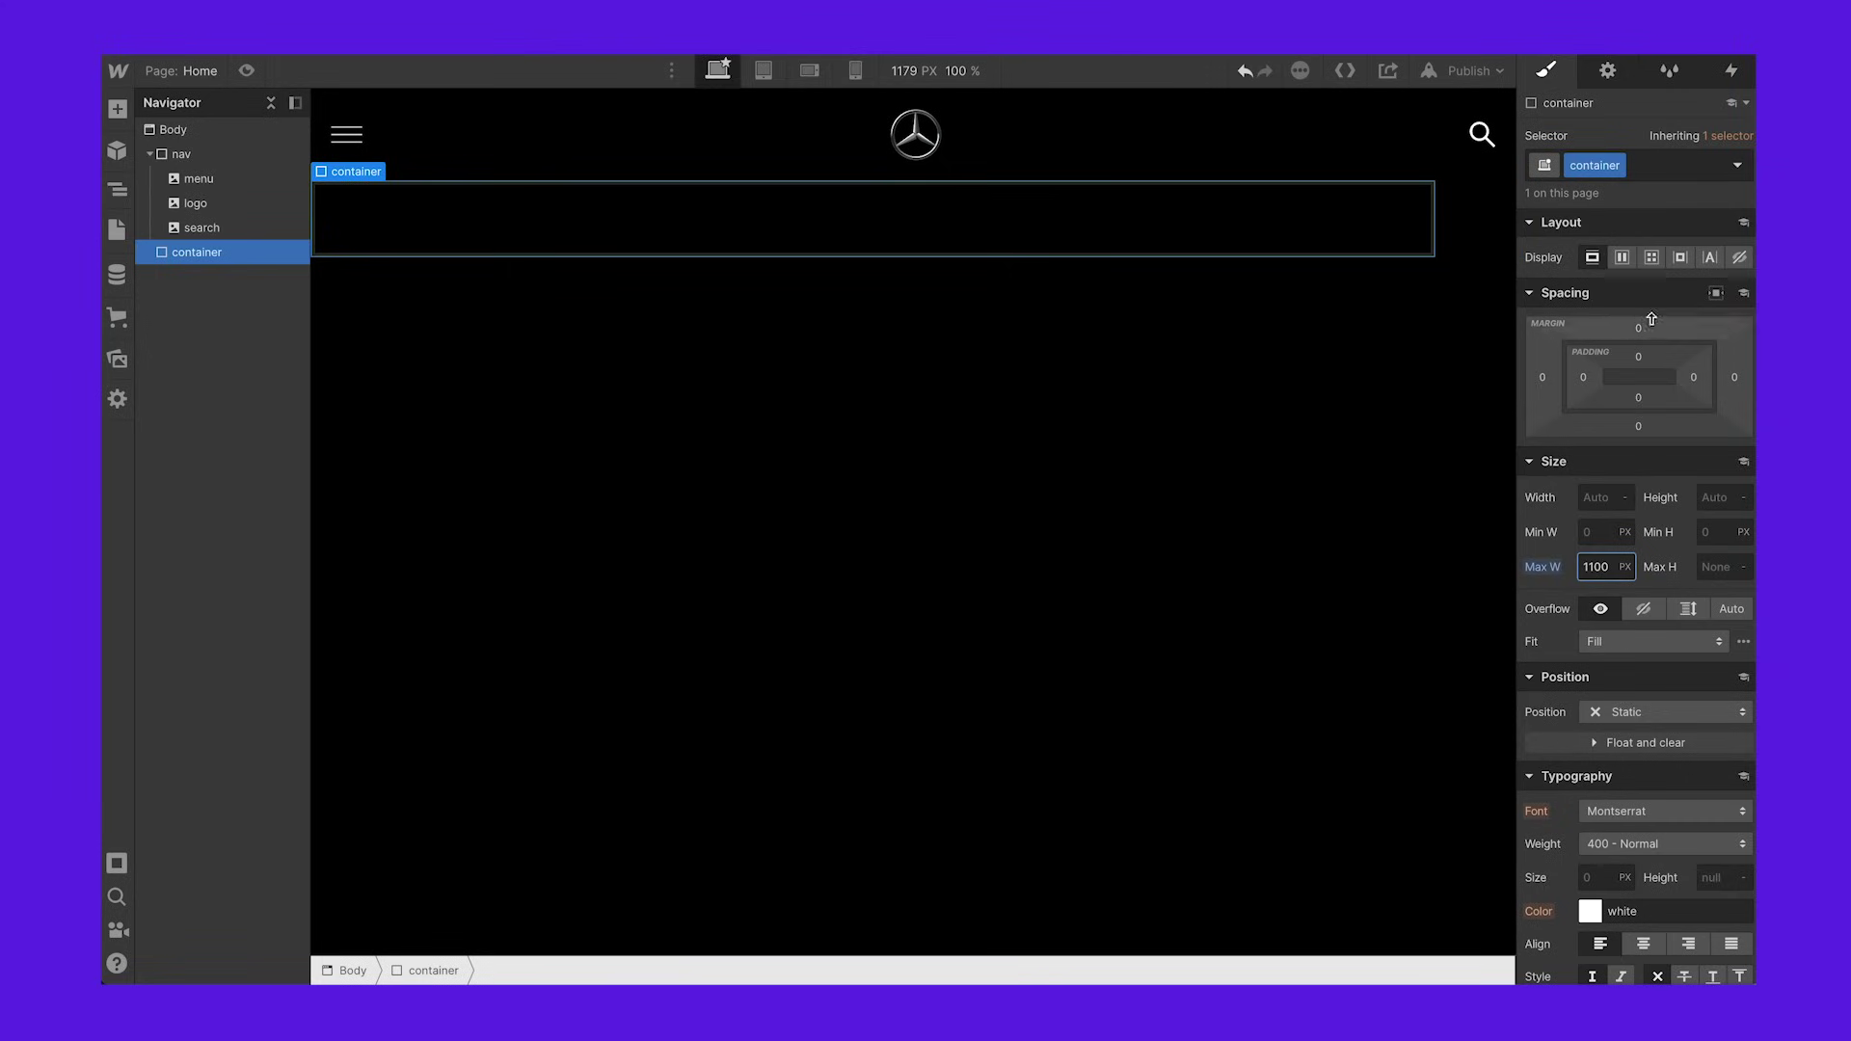
{"action": "left_click", "coordinate": [1716, 294]}
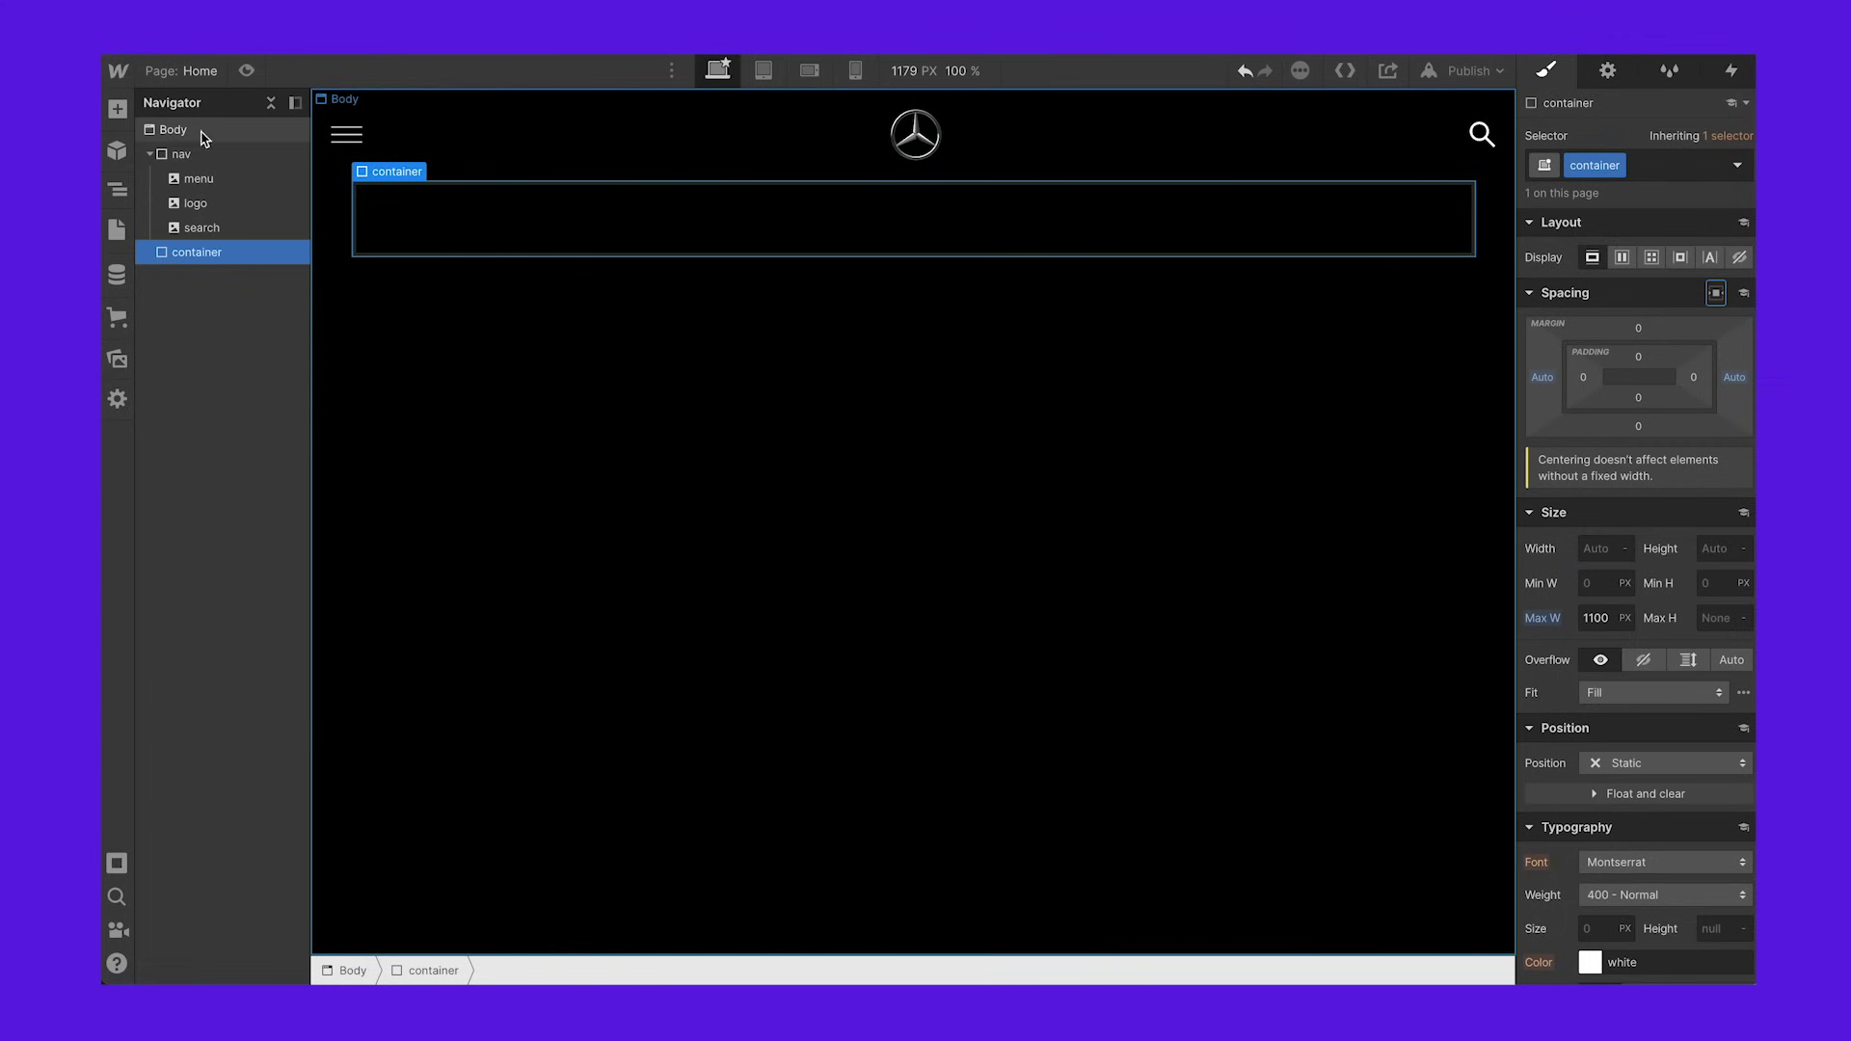
Step: Add a heading inside the container with the text "The All New S-Class"
{"action": "key", "text": "a"}
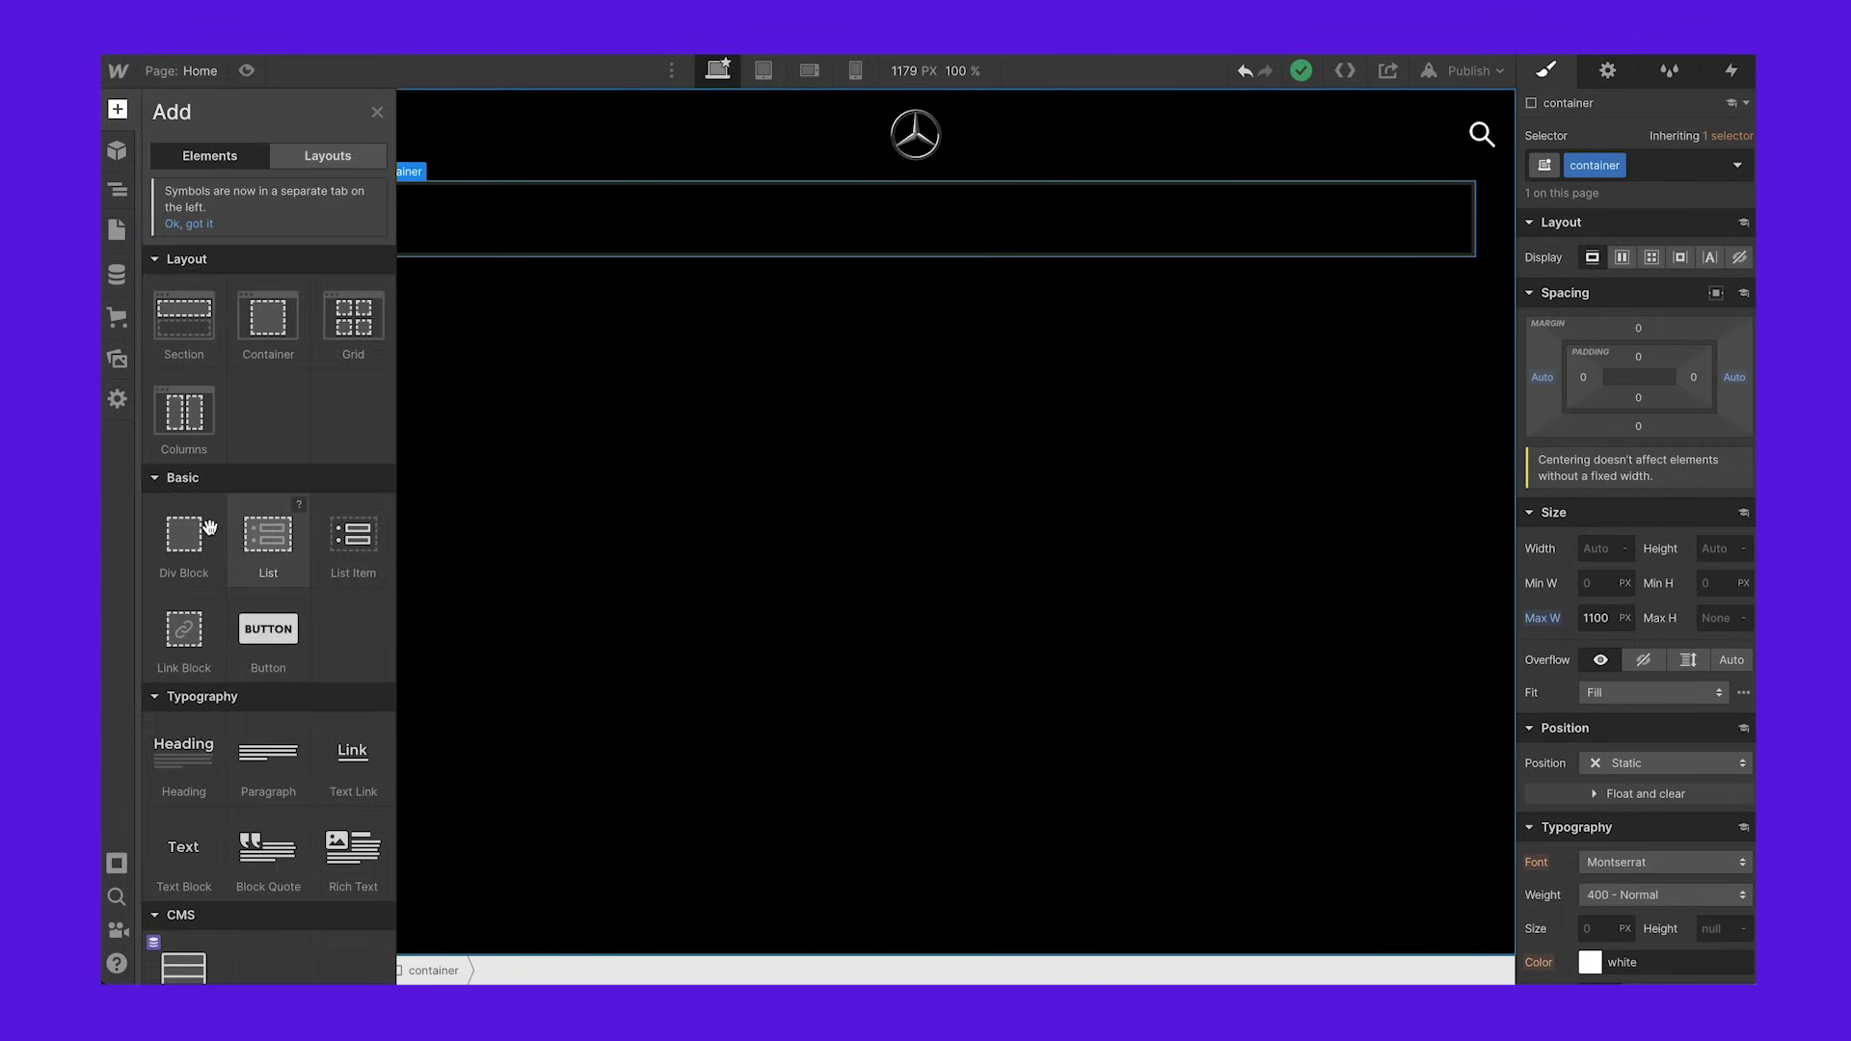
{"action": "scroll", "coordinate": [183, 550], "scroll_direction": "down", "scroll_amount": 1}
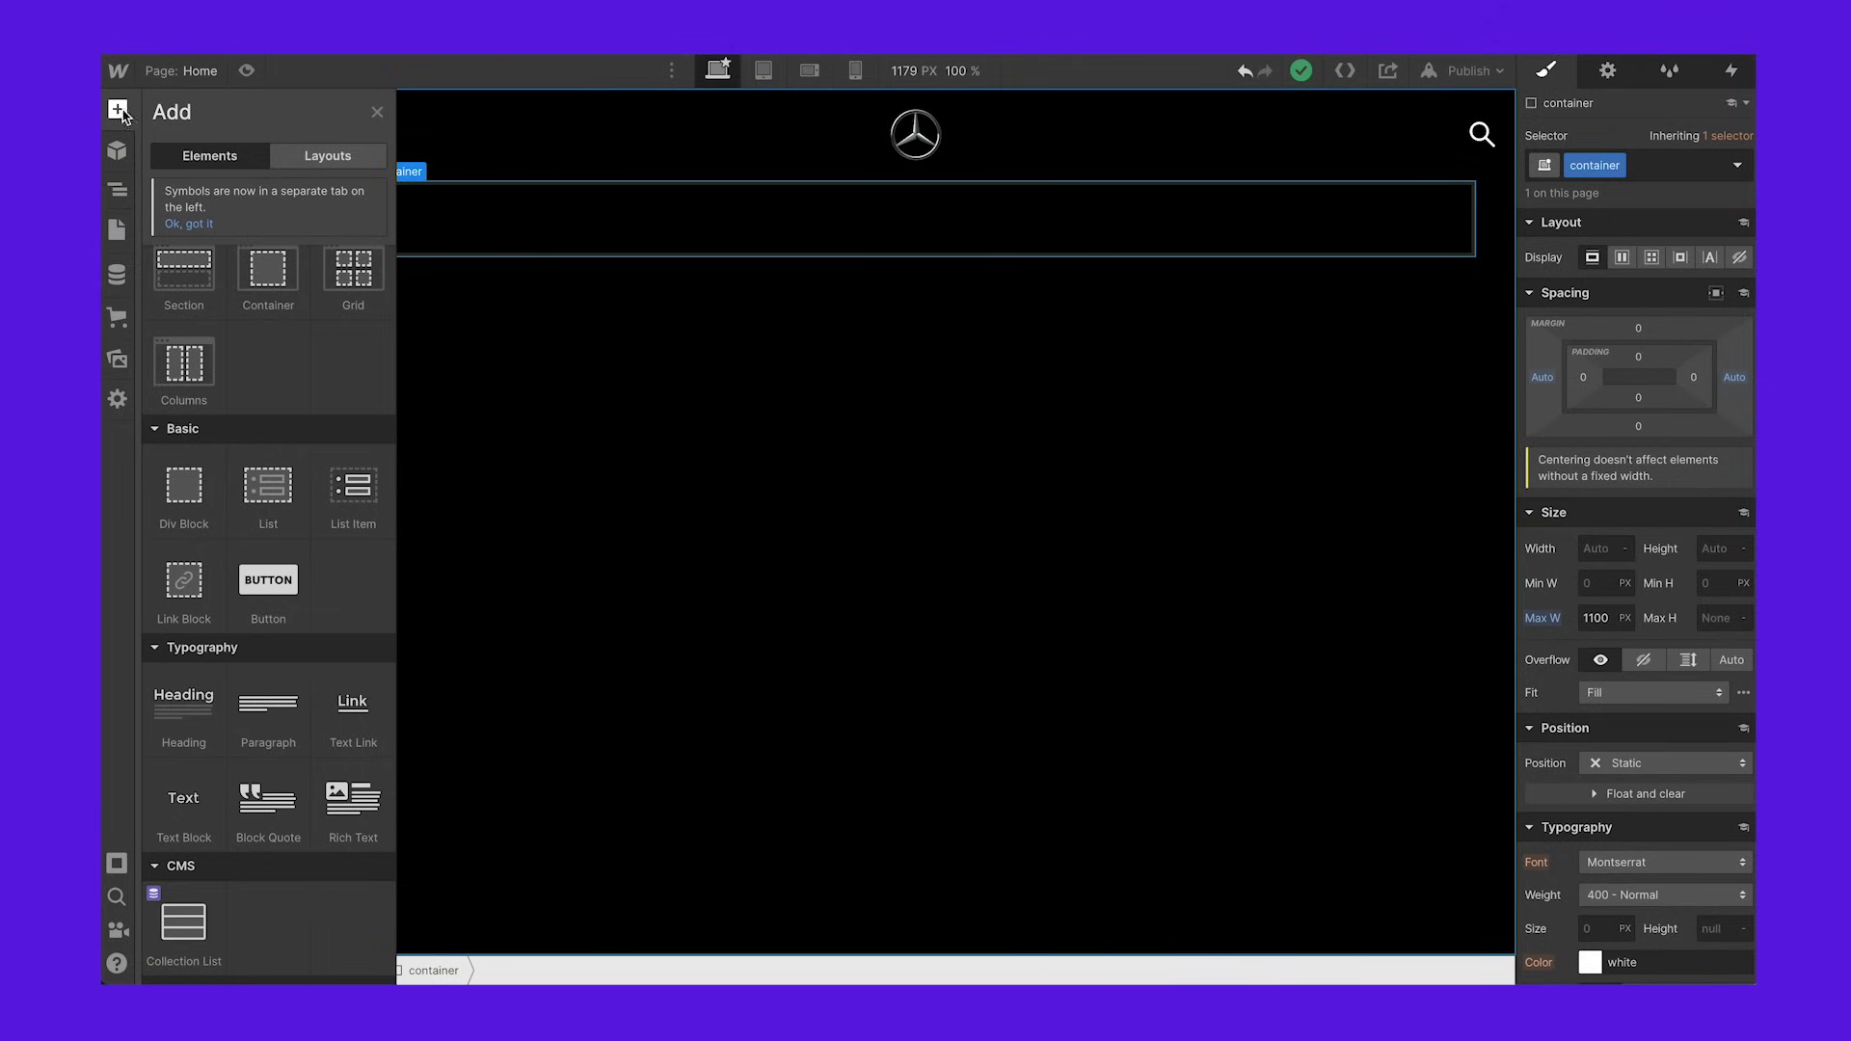
{"action": "left_click_drag", "start_coordinate": [174, 730], "coordinate": [599, 235]}
{"action": "double_click", "coordinate": [508, 227]}
{"action": "type", "text": "The"}
{"action": "type", "text": "New s-"}
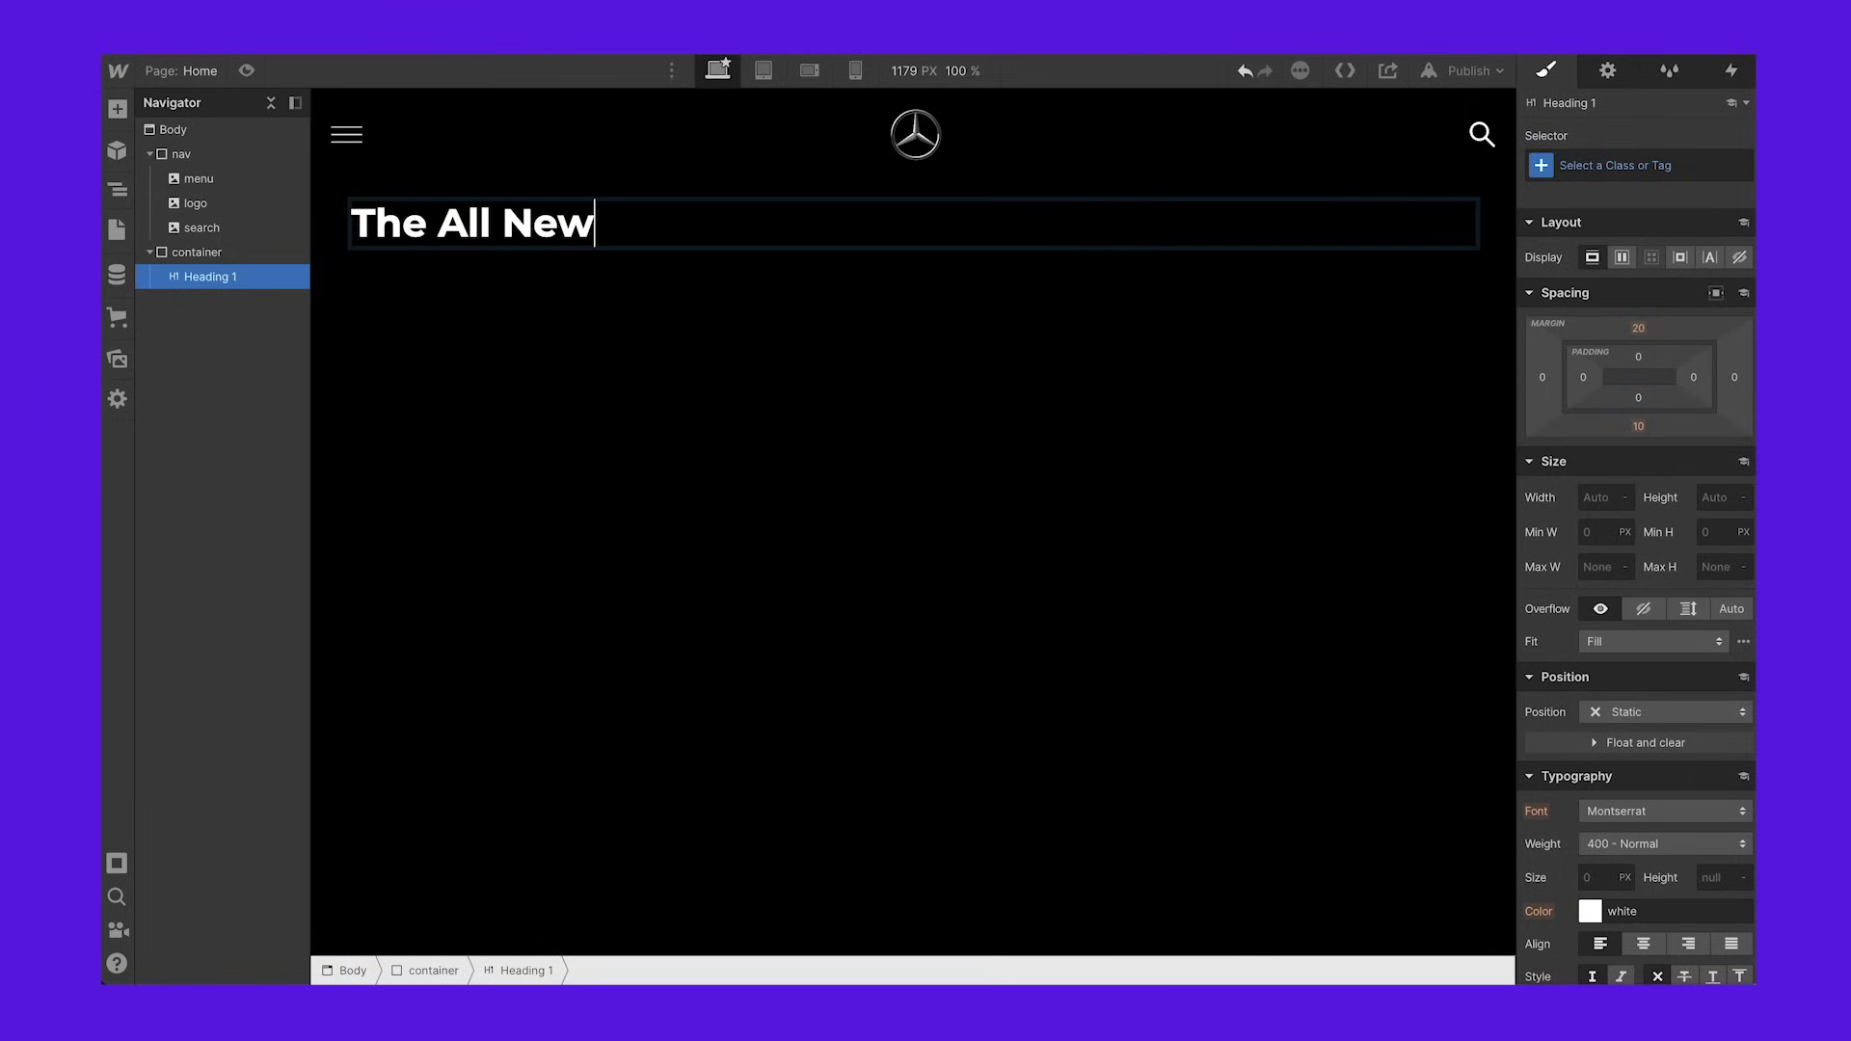
{"action": "key", "text": "BackSpace"}
{"action": "key", "text": "BackSpace"}
{"action": "type", "text": "Sc"}
{"action": "key", "text": "BackSpace"}
{"action": "type", "text": "-Class"}
{"action": "left_click", "coordinate": [474, 284]}
{"action": "left_click", "coordinate": [483, 242]}
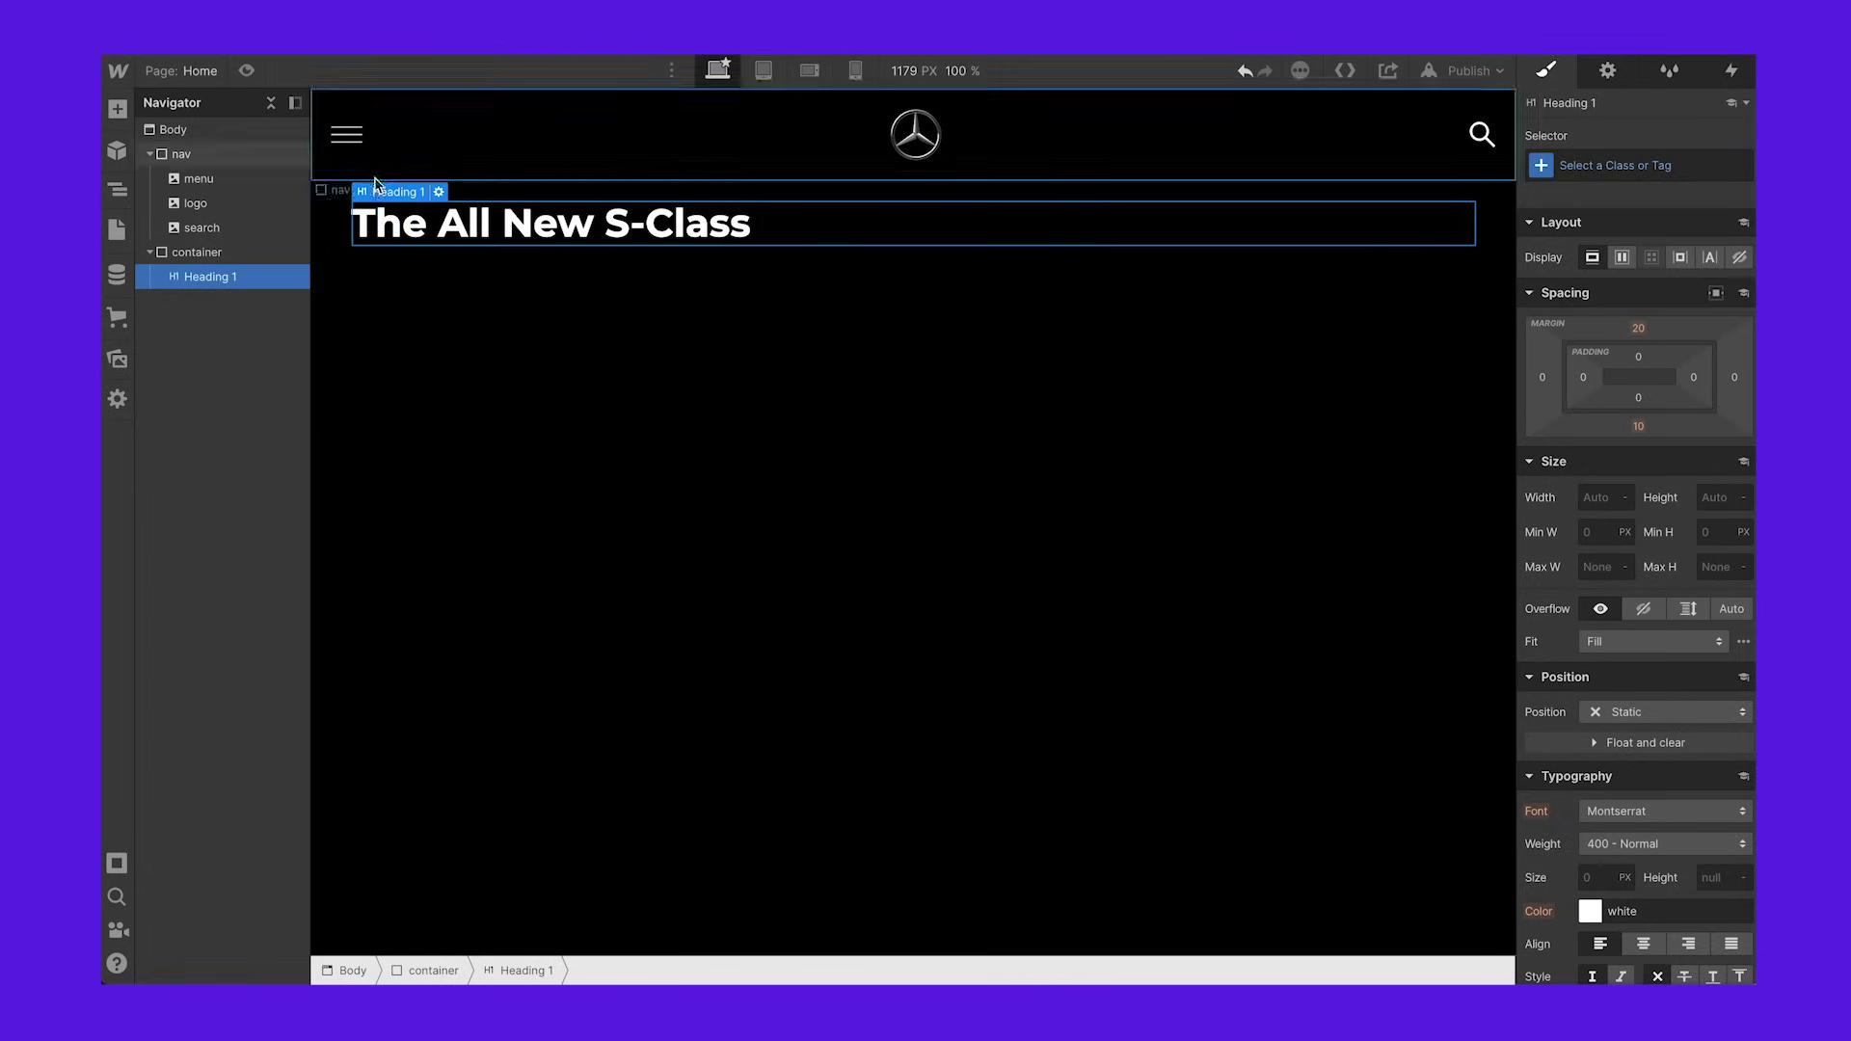
Step: Style all H1 headings with the Cormorant font, 400 - Normal weight and centered alignment
{"action": "left_click", "coordinate": [1653, 166]}
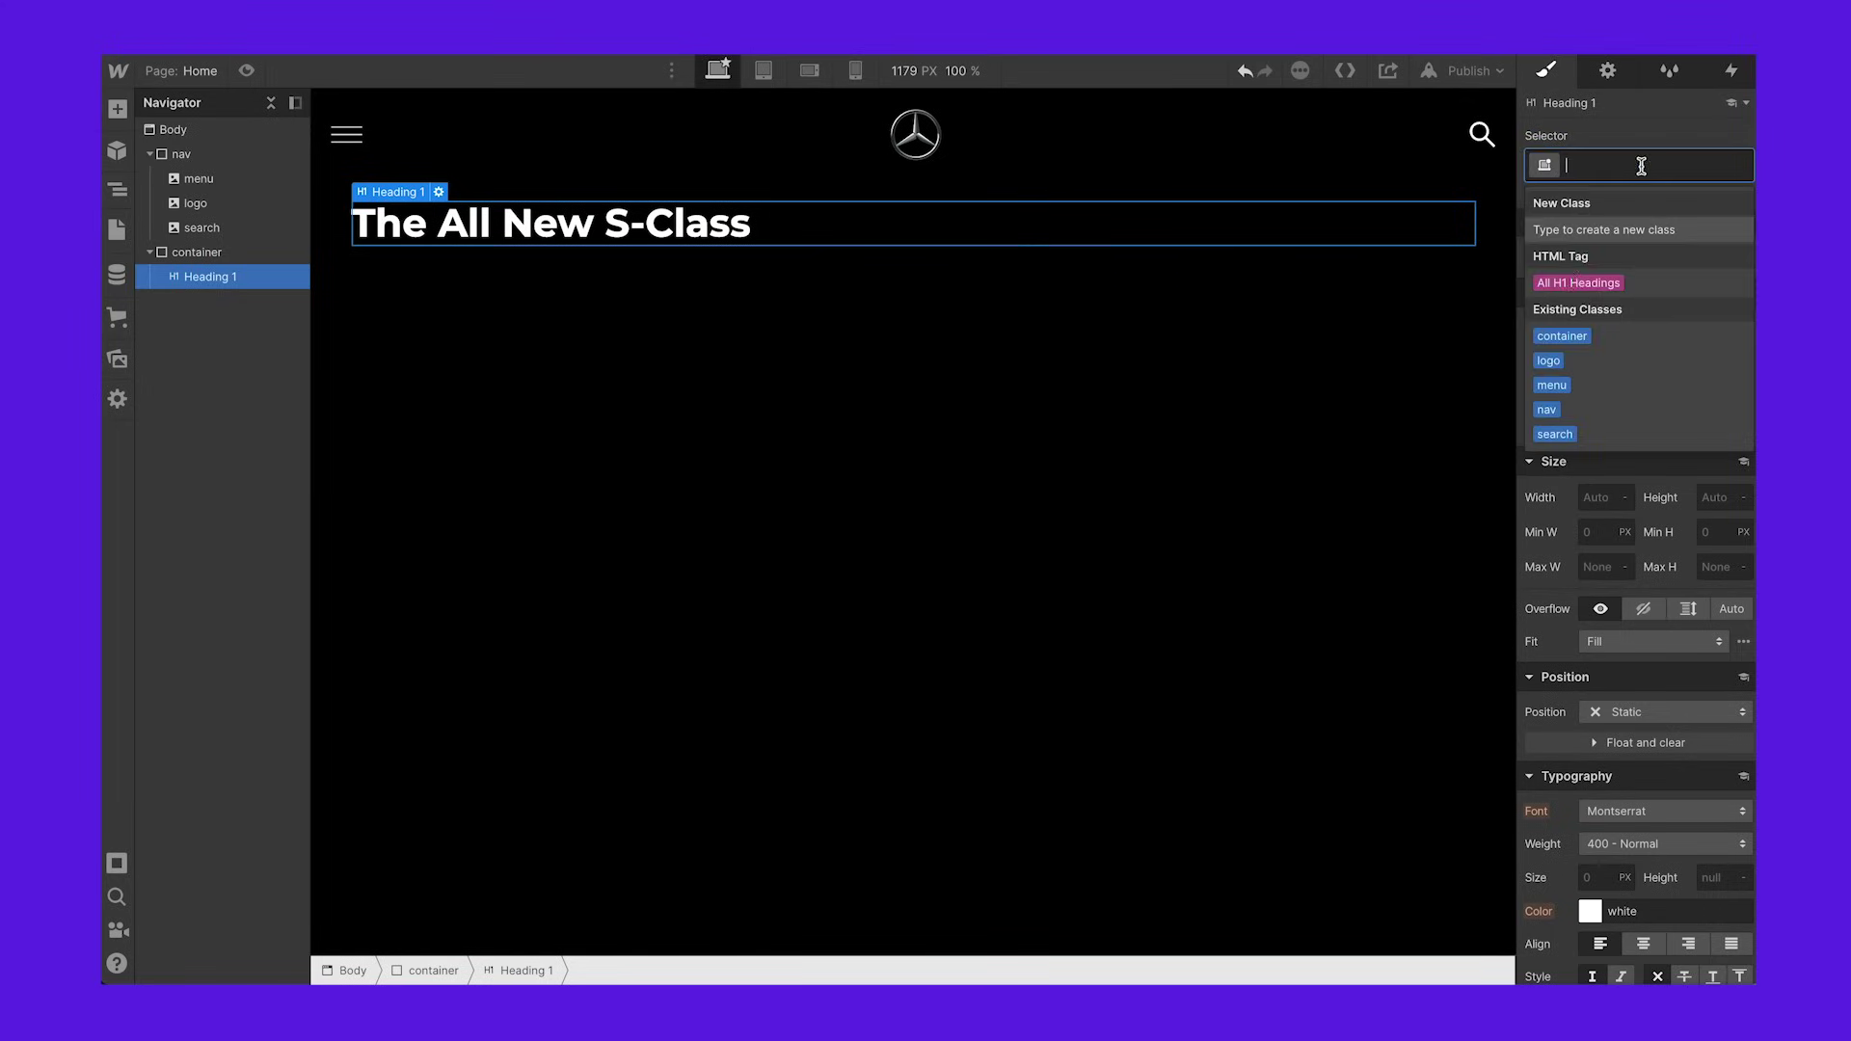
{"action": "left_click", "coordinate": [1563, 285]}
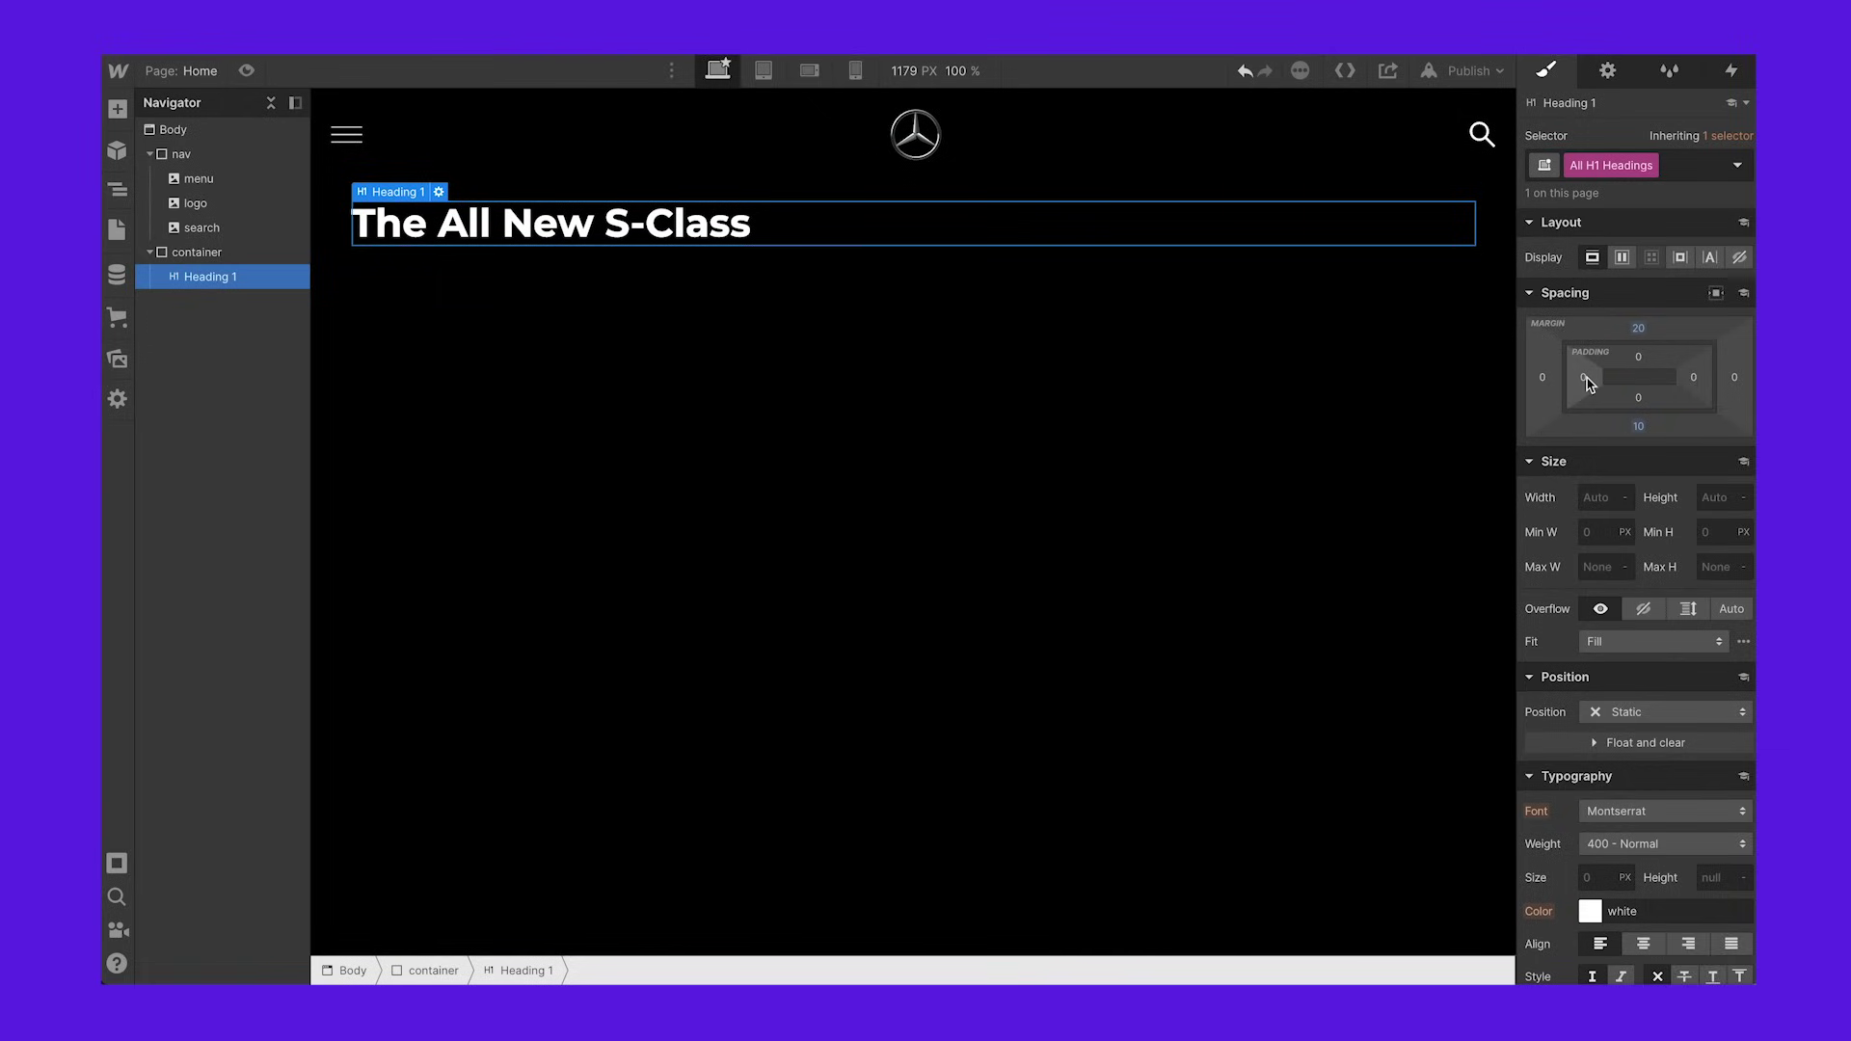
{"action": "scroll", "coordinate": [1629, 385], "scroll_direction": "down", "scroll_amount": 5}
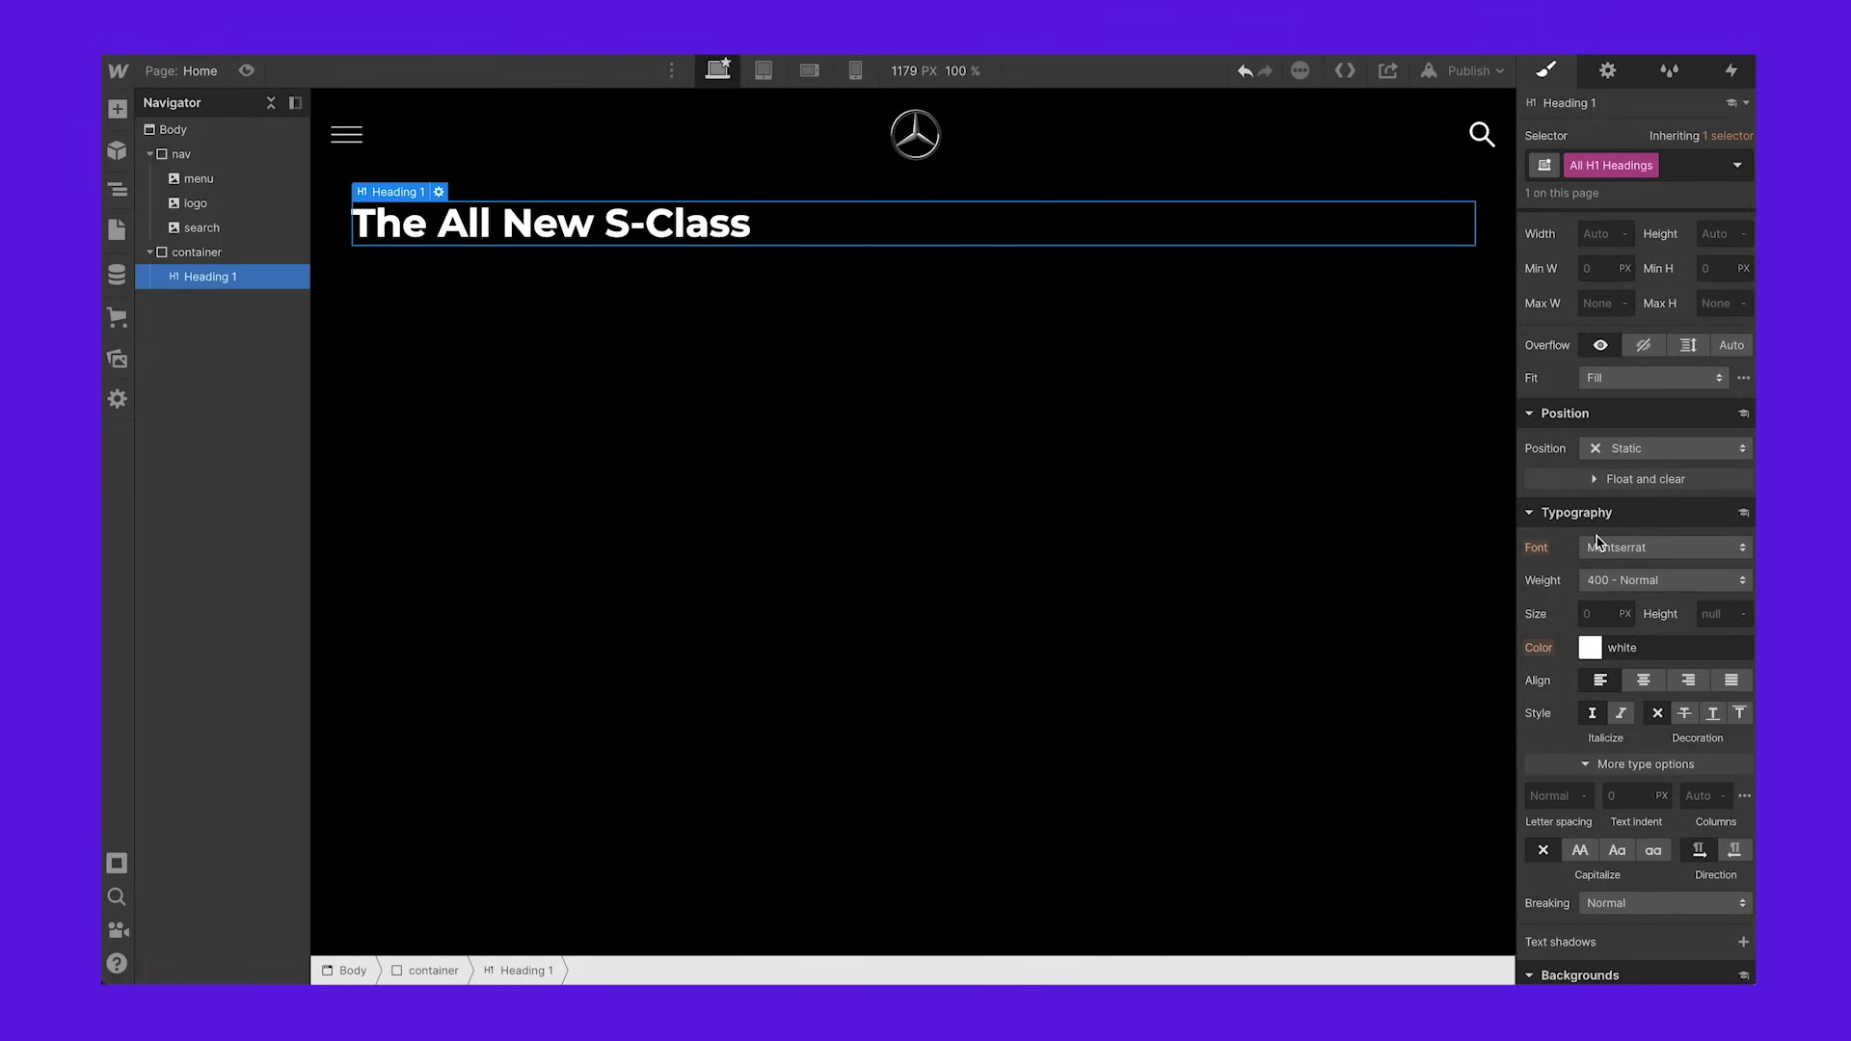
{"action": "left_click", "coordinate": [1636, 550]}
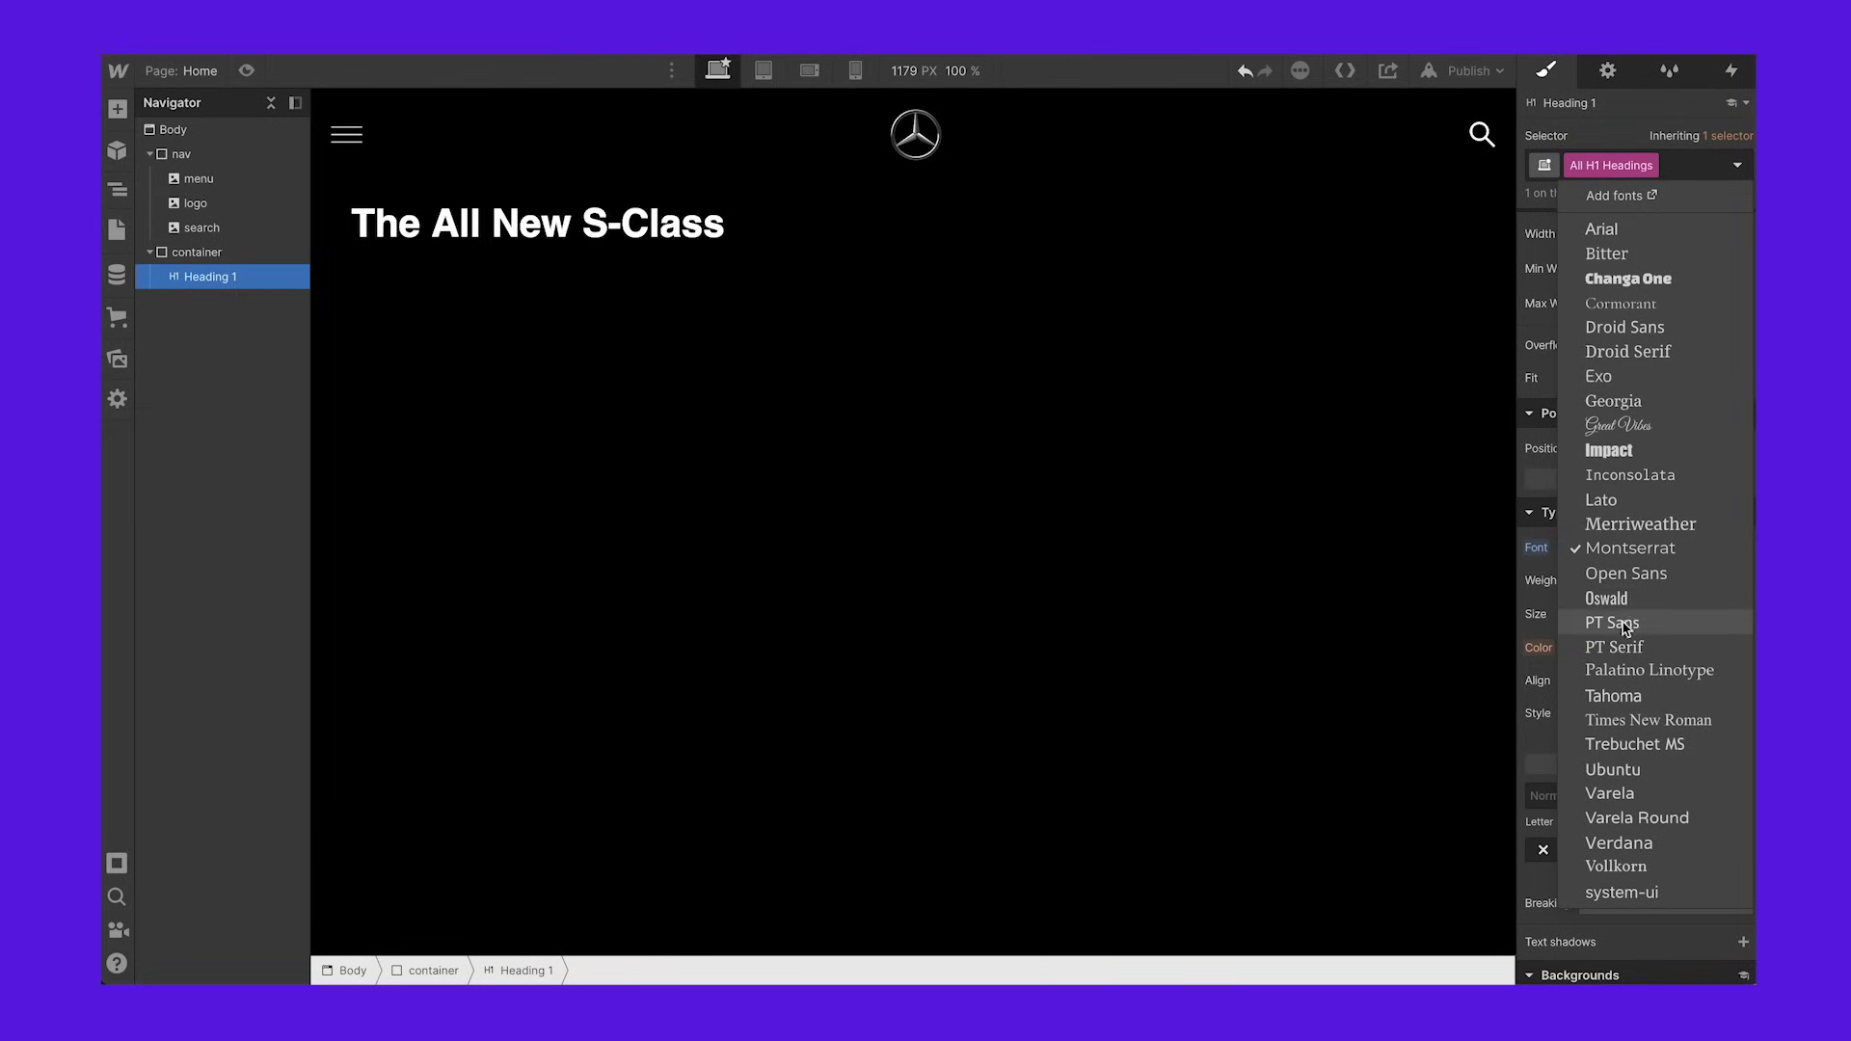
{"action": "left_click", "coordinate": [1628, 304]}
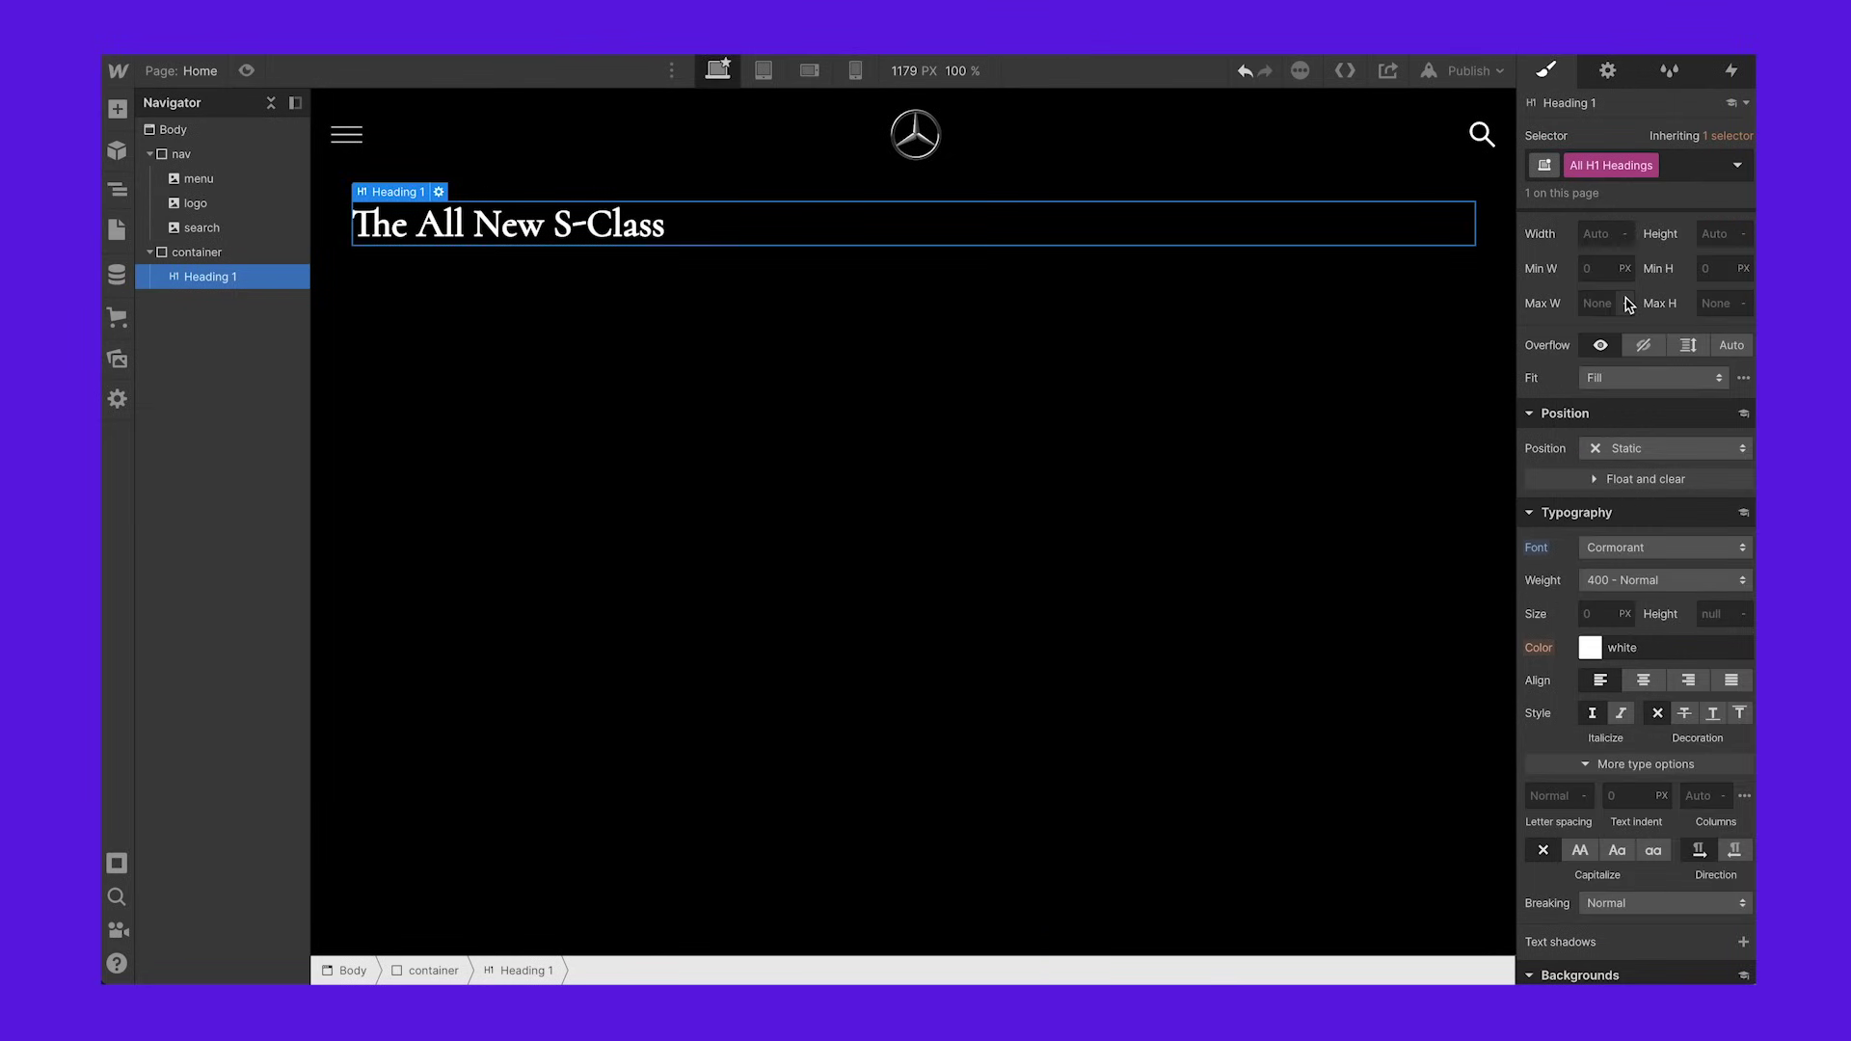
{"action": "left_click", "coordinate": [1616, 581]}
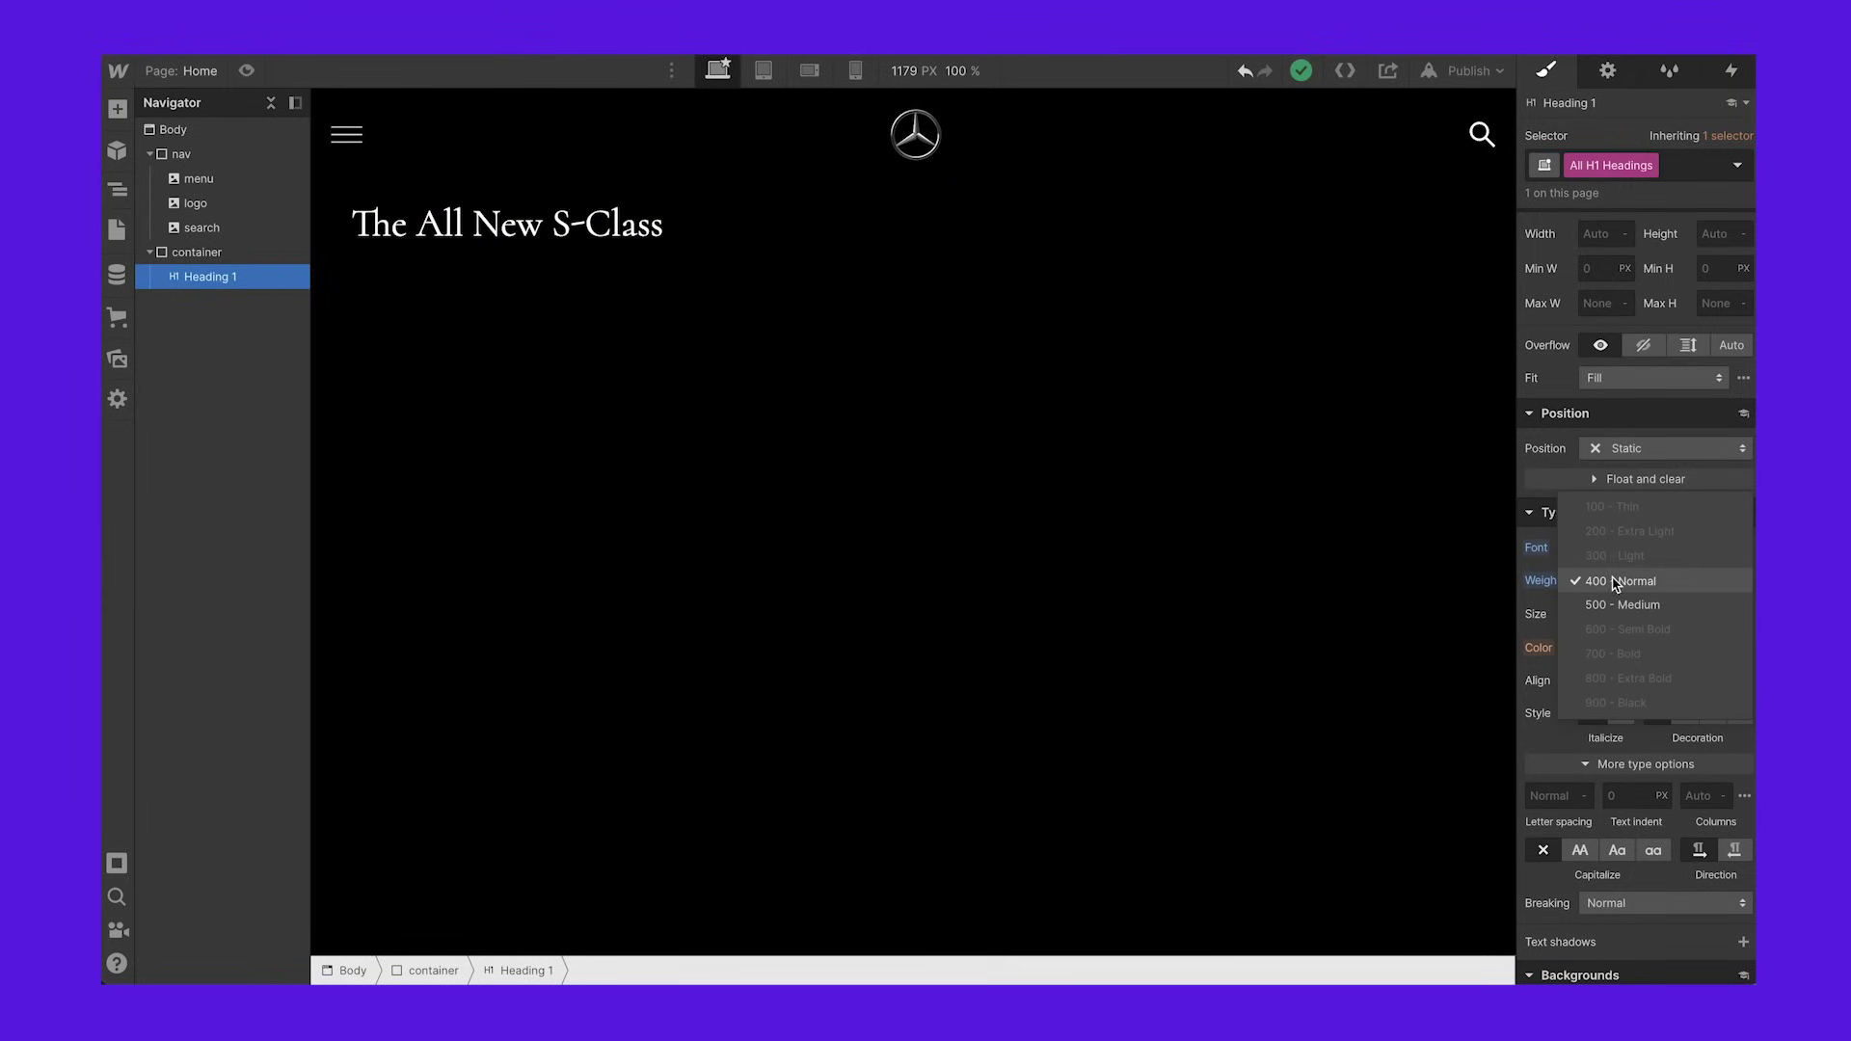
{"action": "left_click", "coordinate": [1623, 584]}
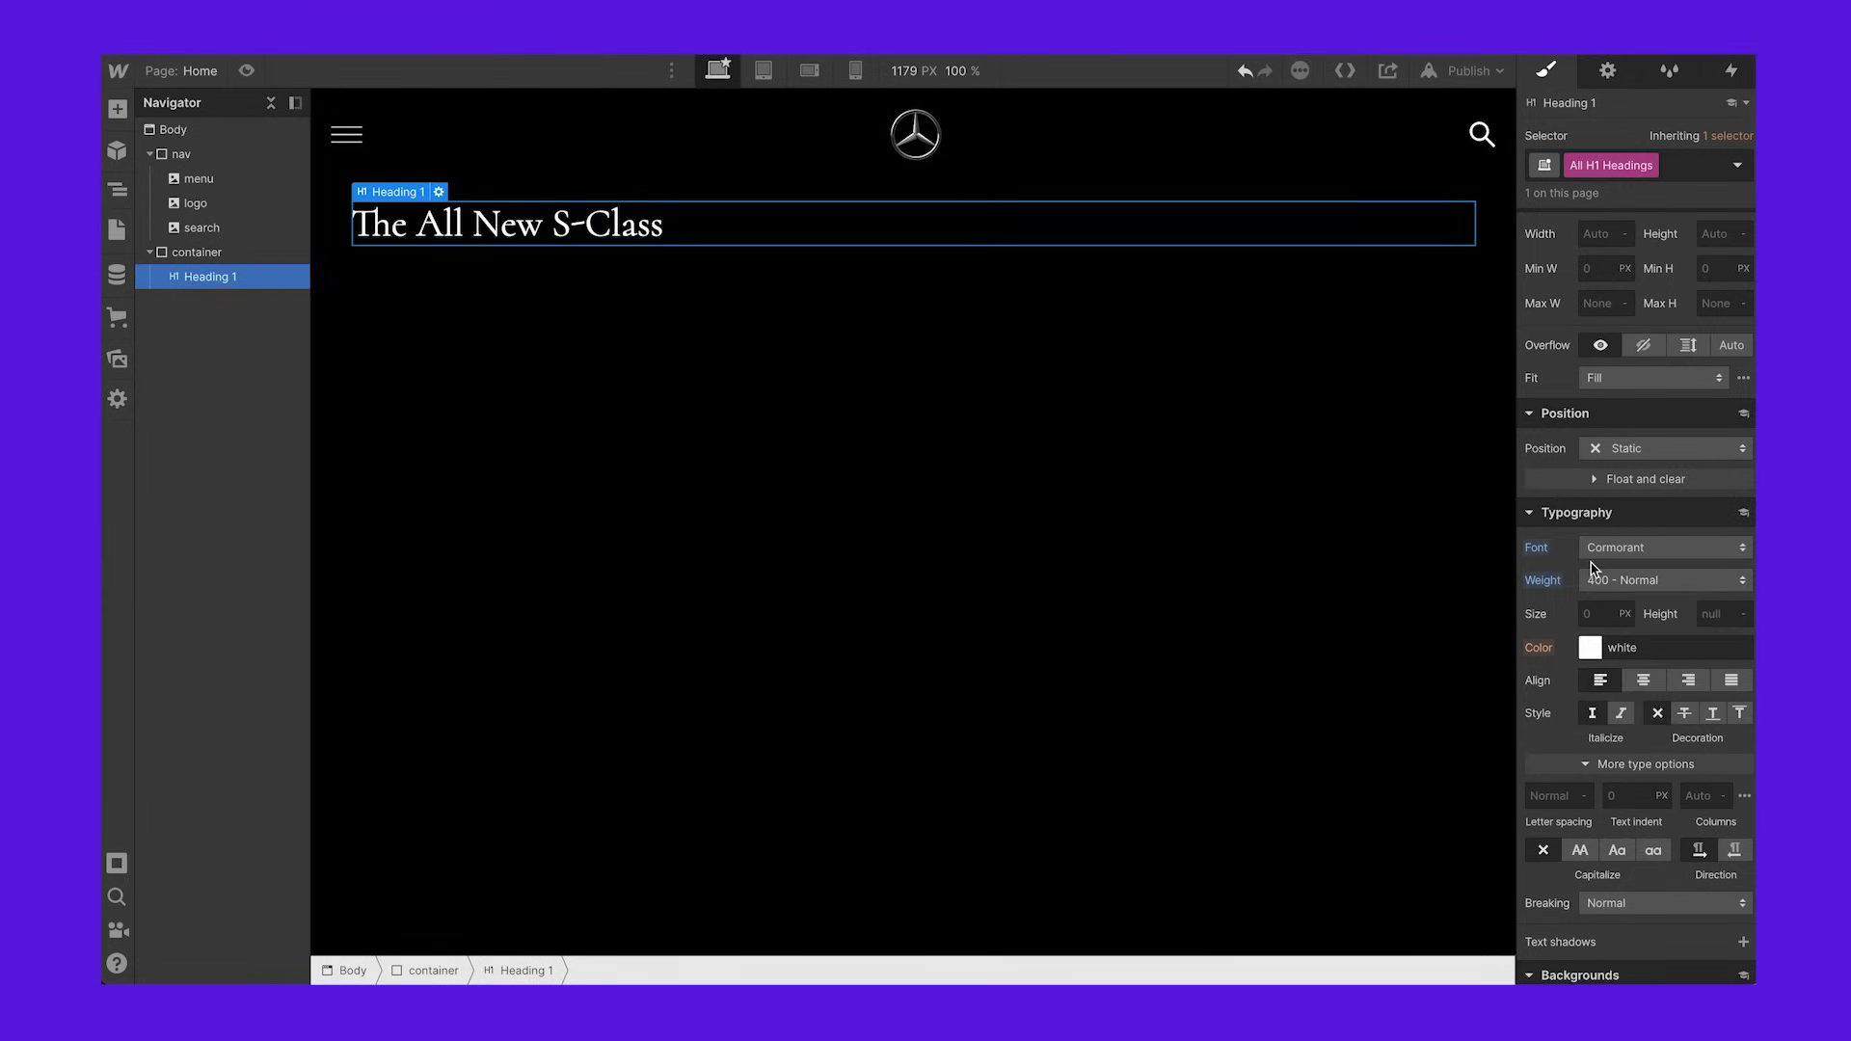
{"action": "left_click", "coordinate": [1642, 683]}
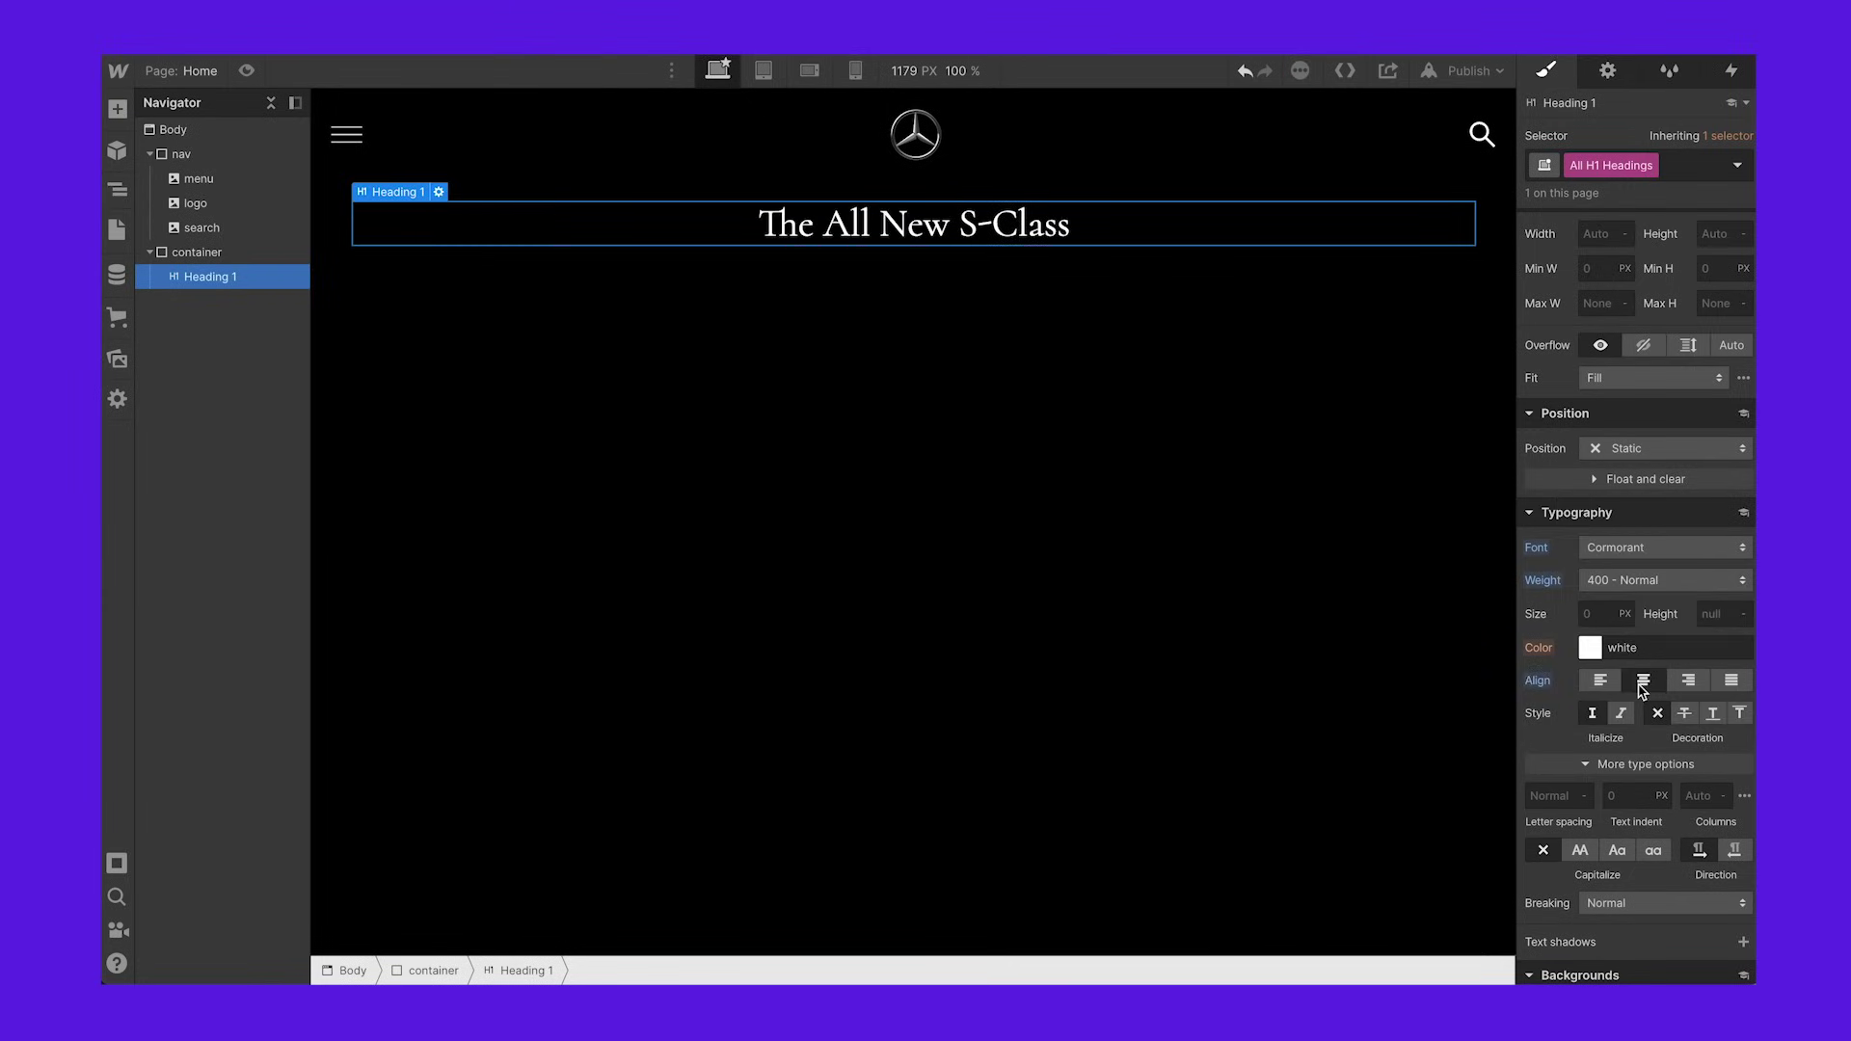
Step: Set the font size of all H1 headings to 52 px and capitalize every letter
{"action": "left_click", "coordinate": [1598, 609]}
{"action": "type", "text": "40"}
{"action": "key", "text": "Return"}
{"action": "key", "text": "Up"}
{"action": "key", "text": "Up"}
{"action": "key", "text": "Up"}
{"action": "key", "text": "Up"}
{"action": "key", "text": "Up"}
{"action": "key", "text": "Up"}
{"action": "key", "text": "Up"}
{"action": "key", "text": "Up"}
{"action": "key", "text": "Up"}
{"action": "key", "text": "Up"}
{"action": "key", "text": "Up"}
{"action": "key", "text": "Up"}
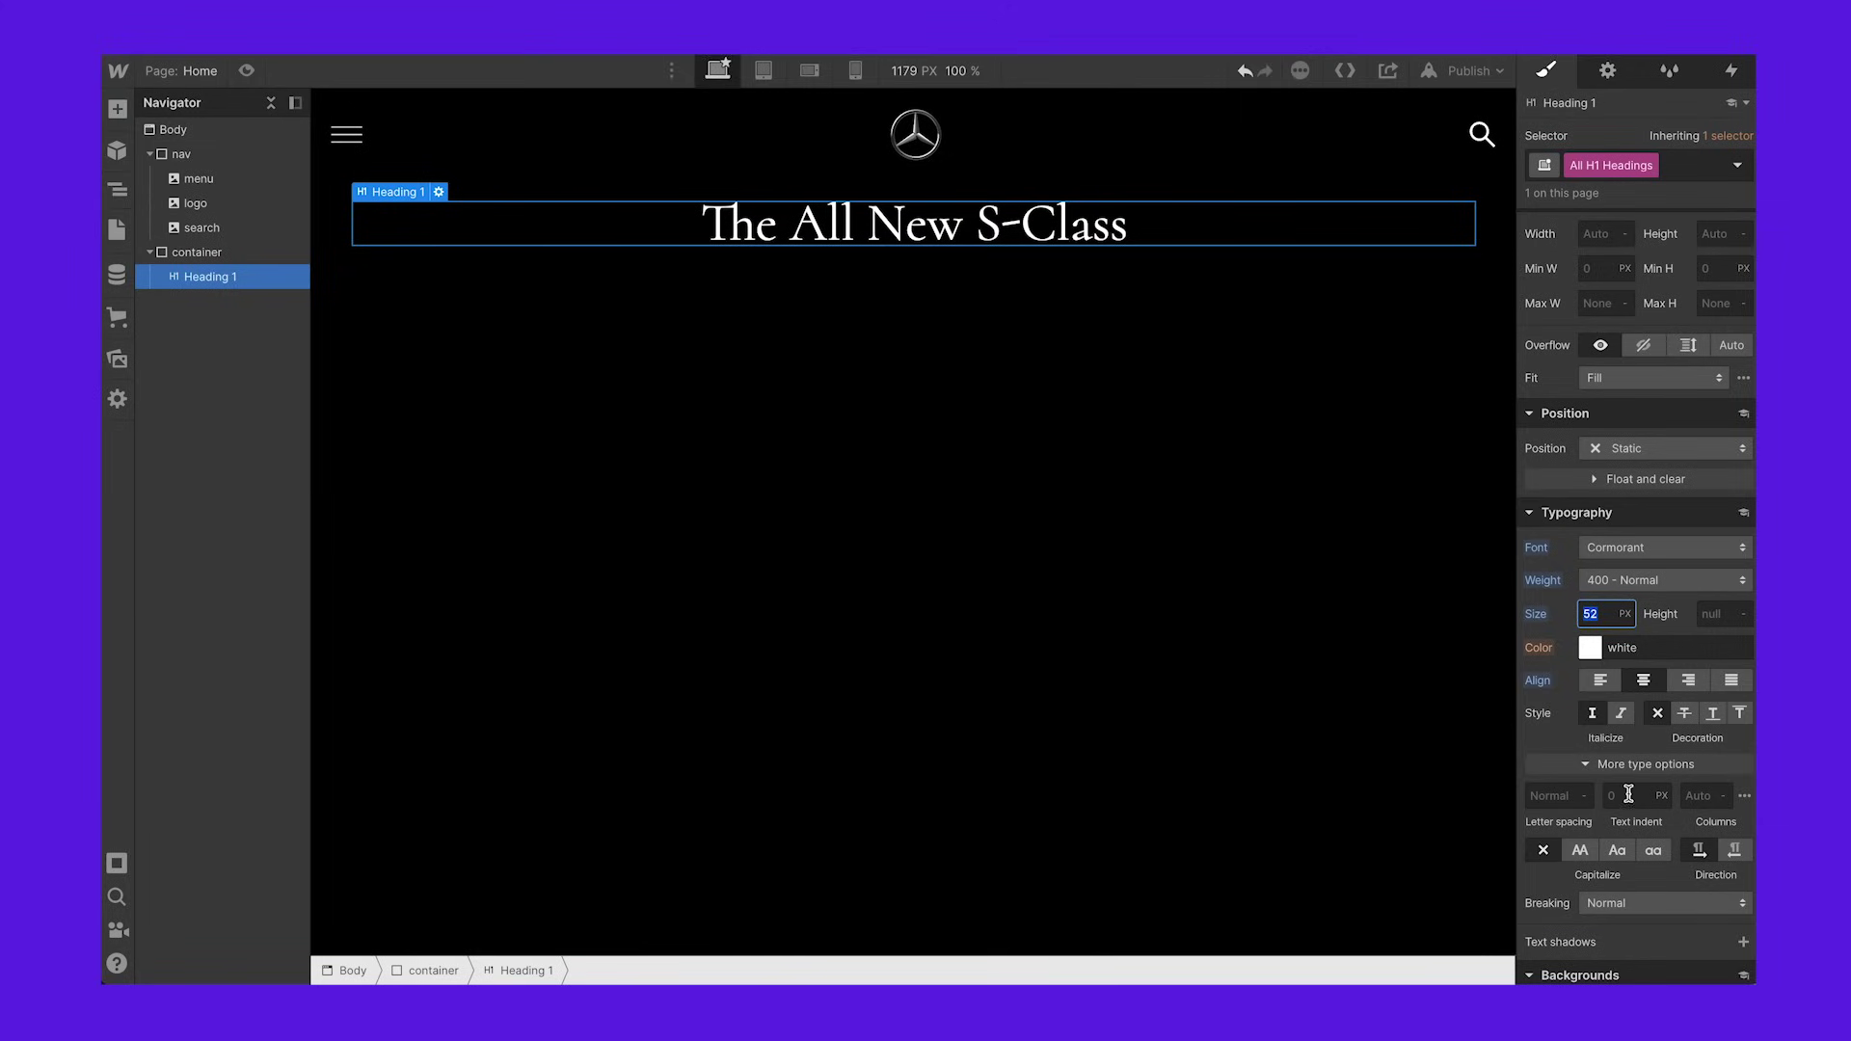
{"action": "left_click", "coordinate": [1582, 852]}
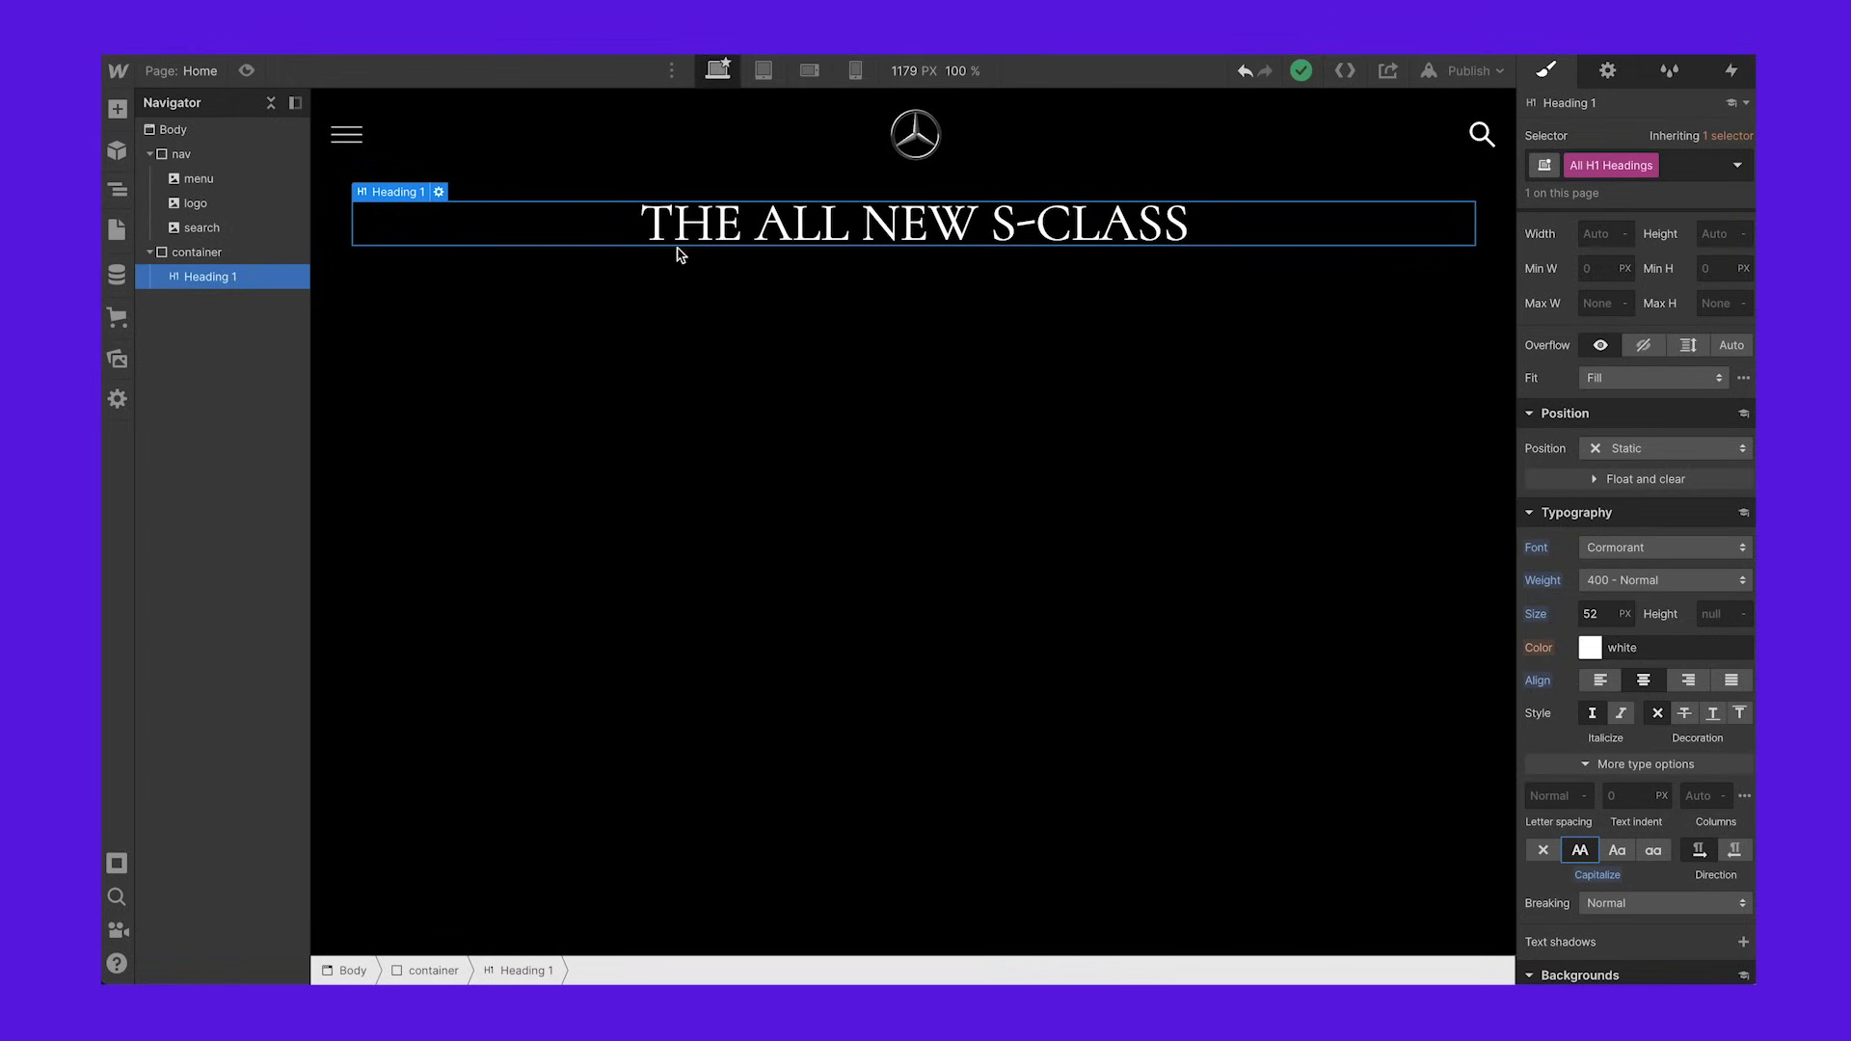
Step: Wrap the words "S-Class" in the heading in a text span with a new class named big-h1
{"action": "double_click", "coordinate": [983, 229]}
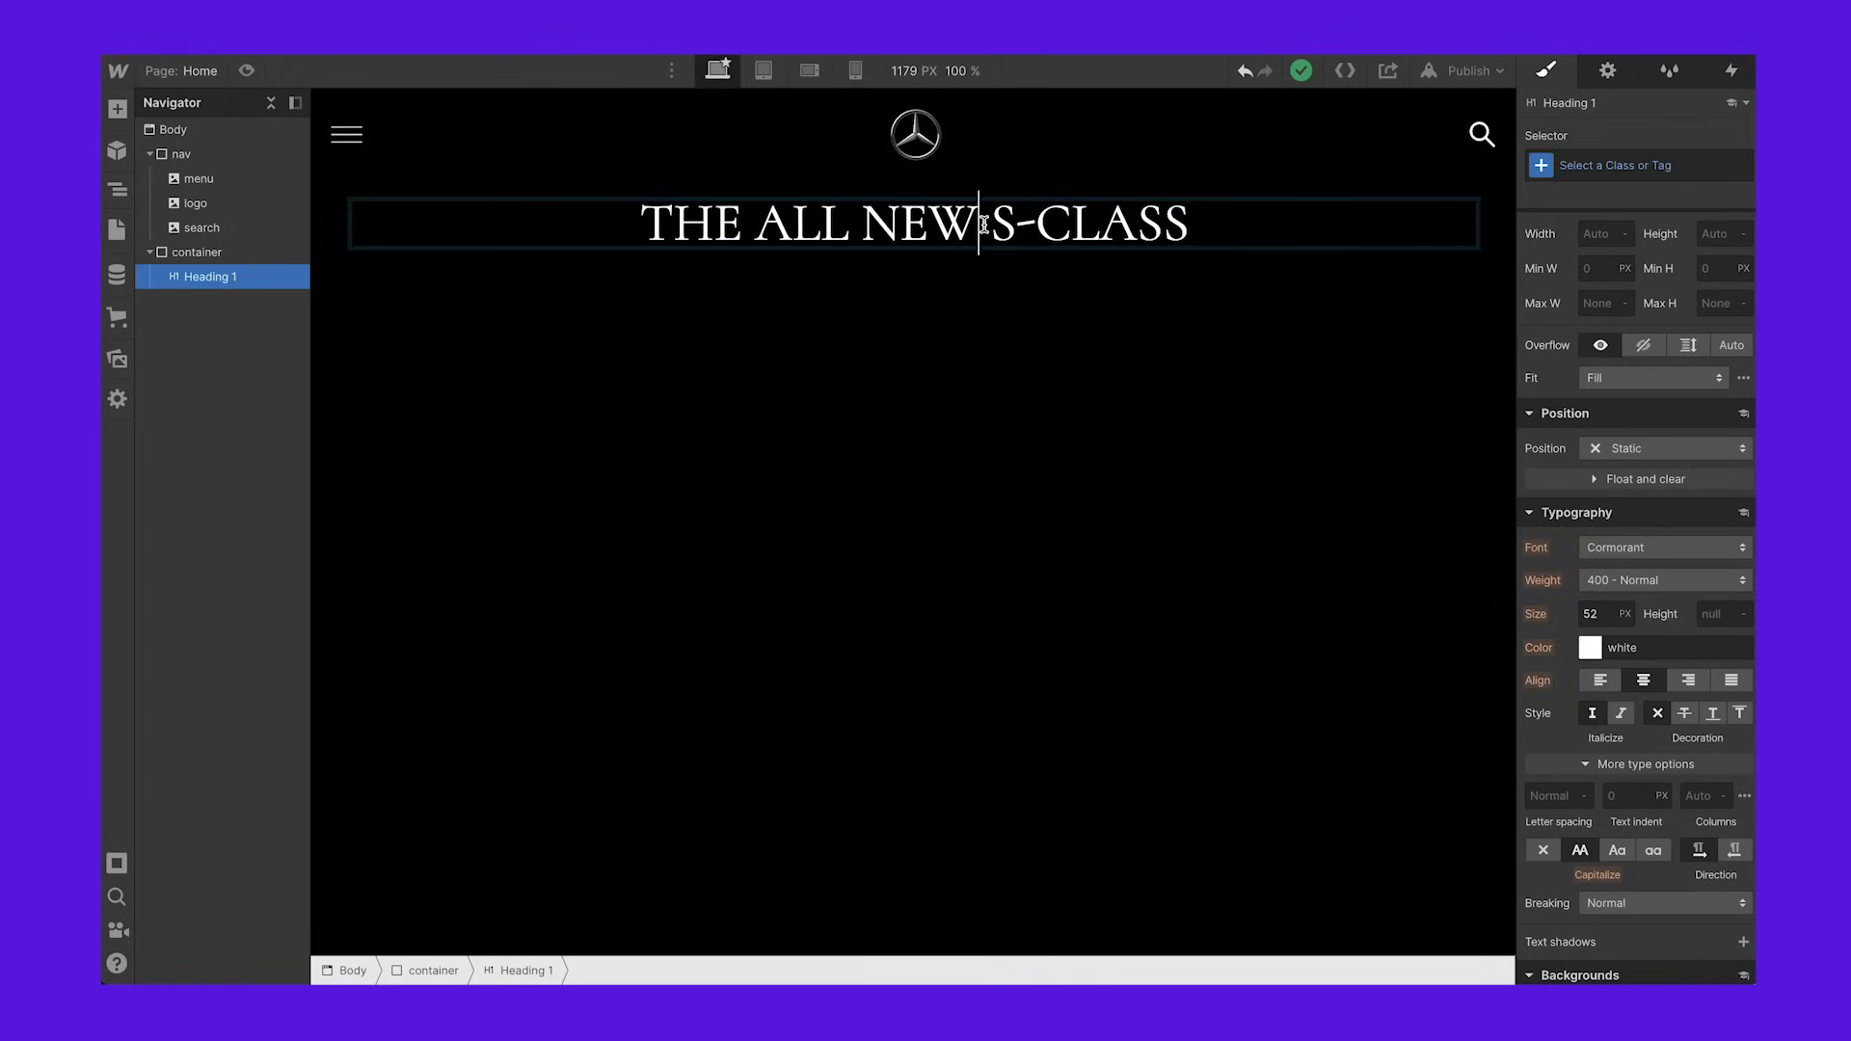
{"action": "left_click_drag", "start_coordinate": [1190, 221], "coordinate": [998, 196]}
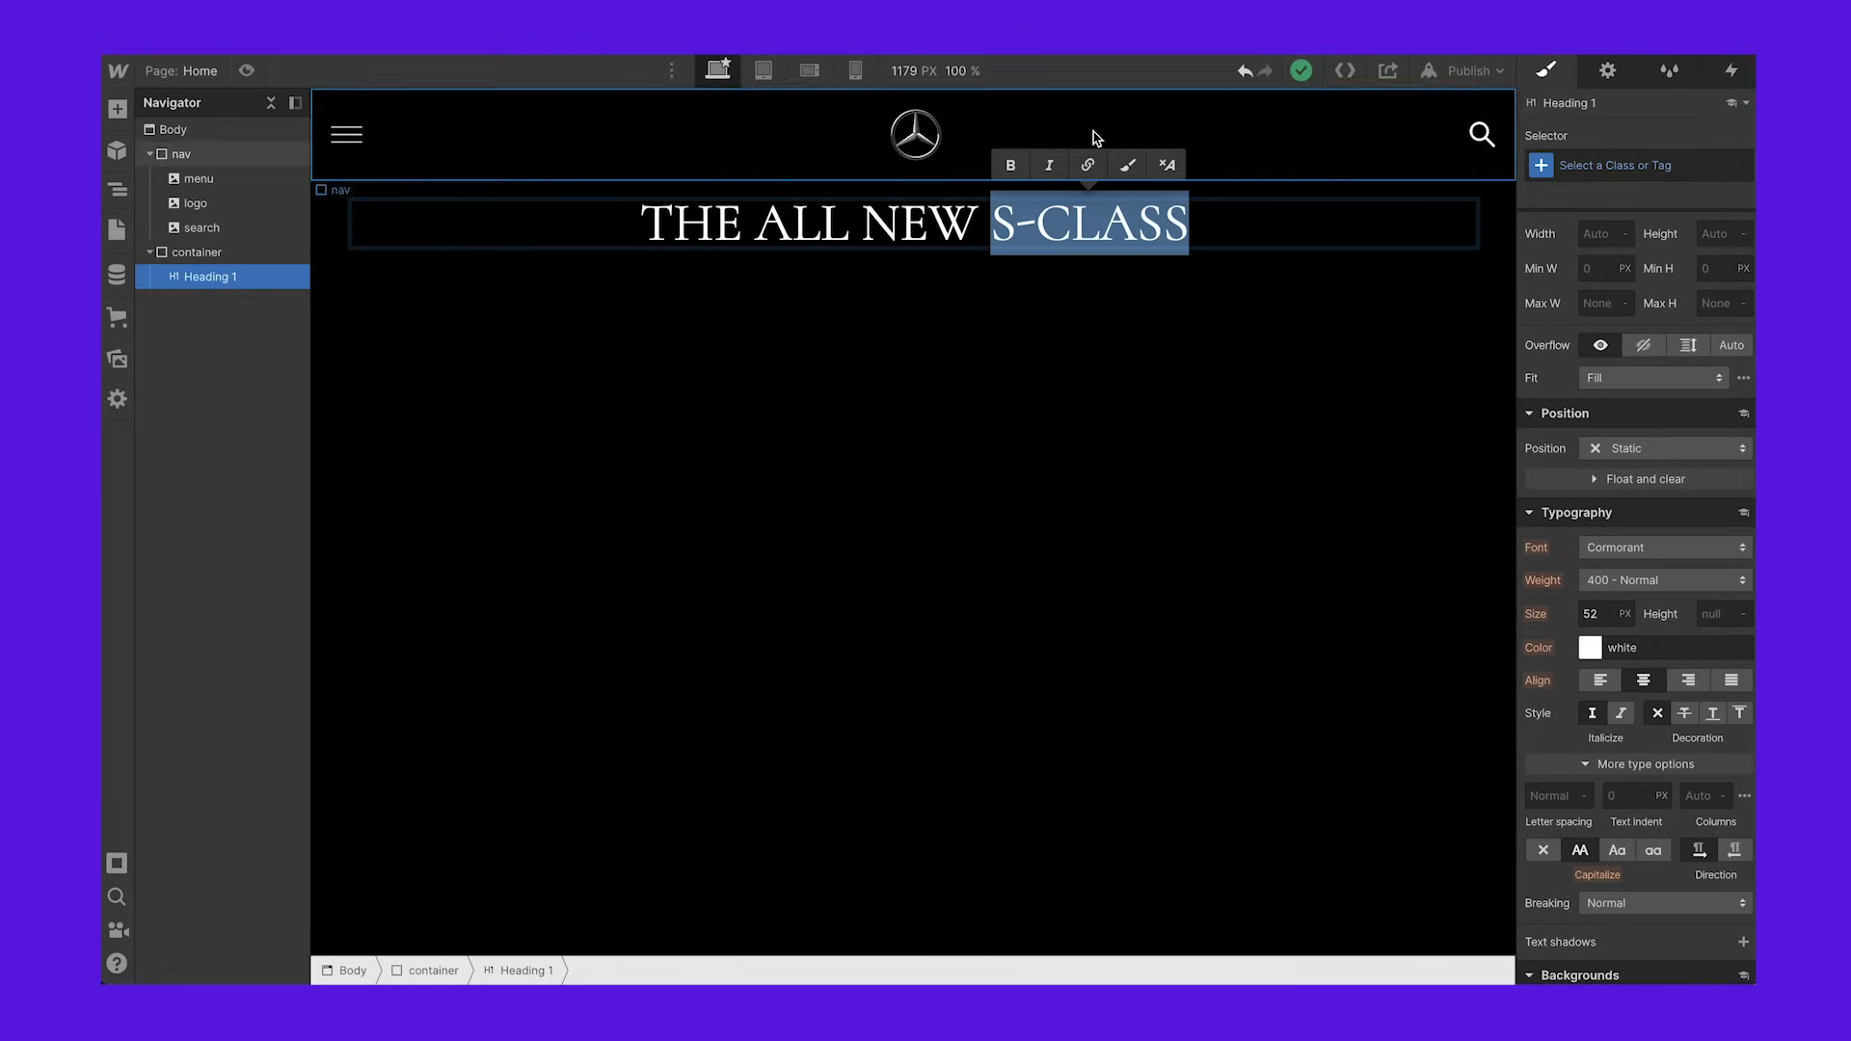
{"action": "left_click", "coordinate": [1134, 171]}
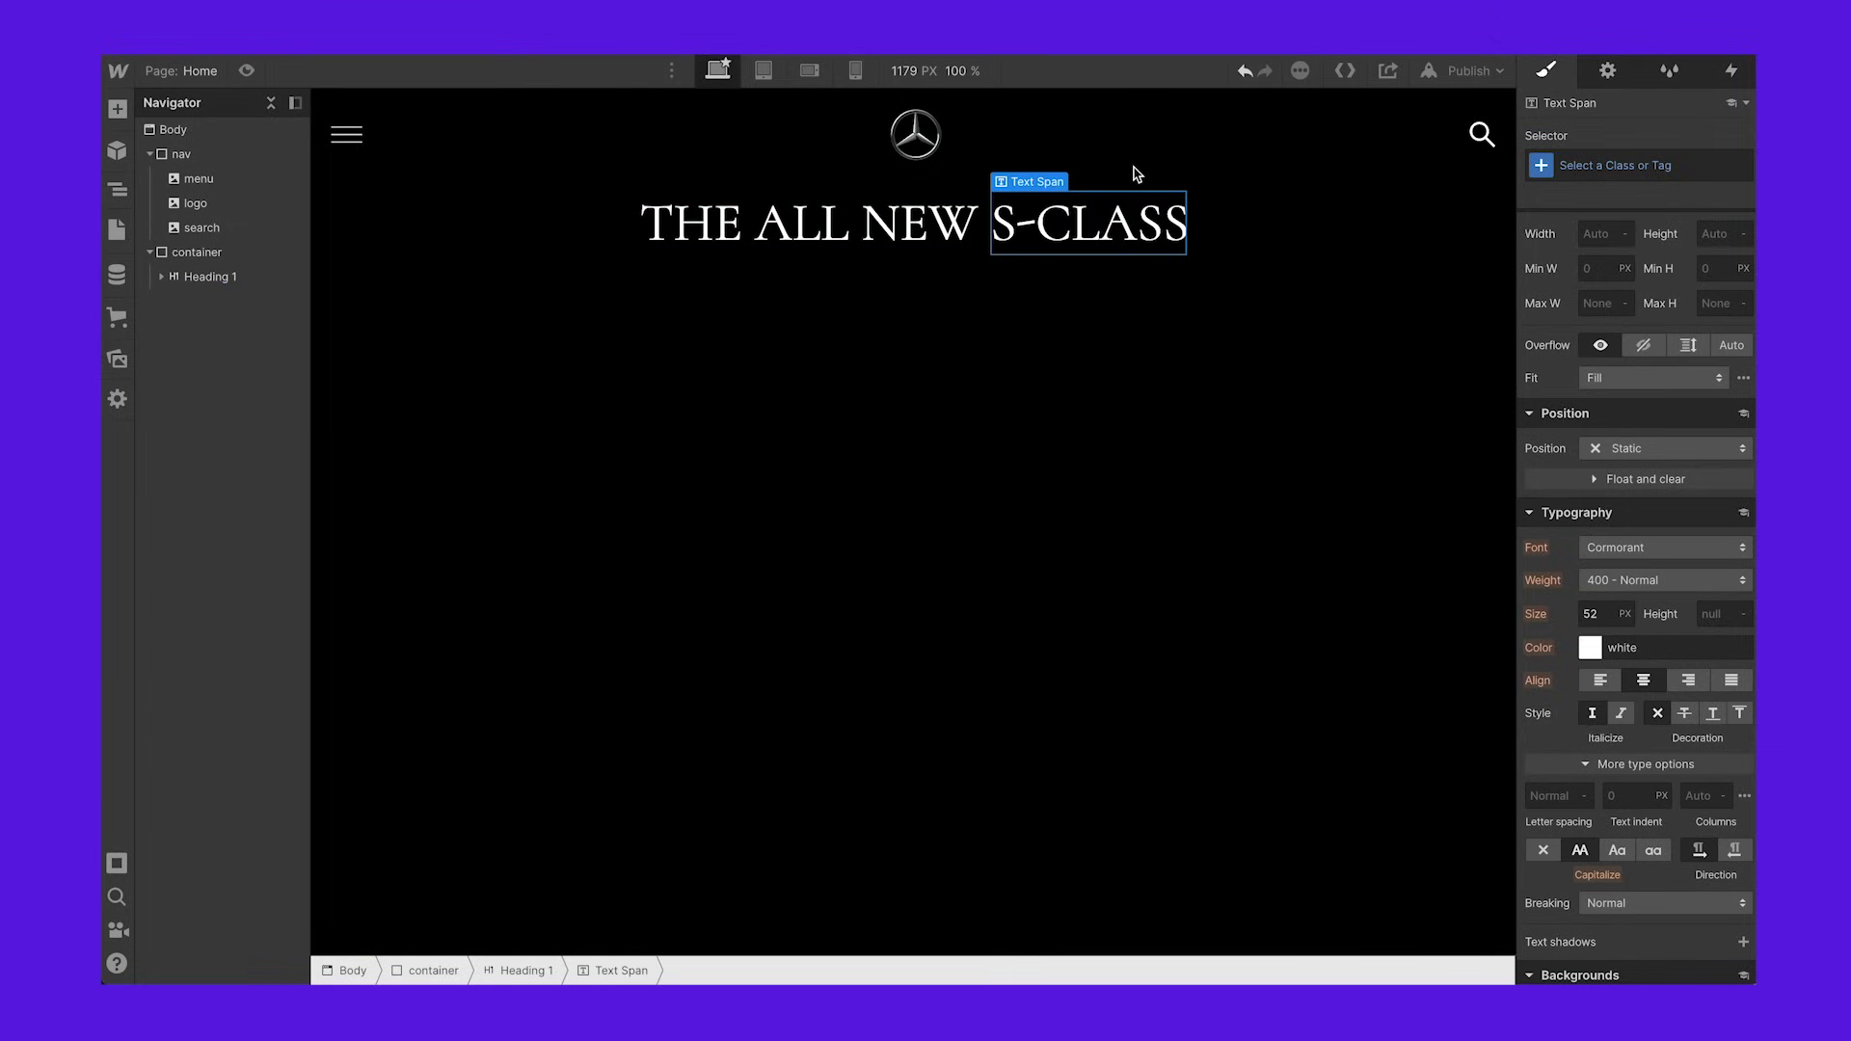
{"action": "left_click", "coordinate": [1578, 165]}
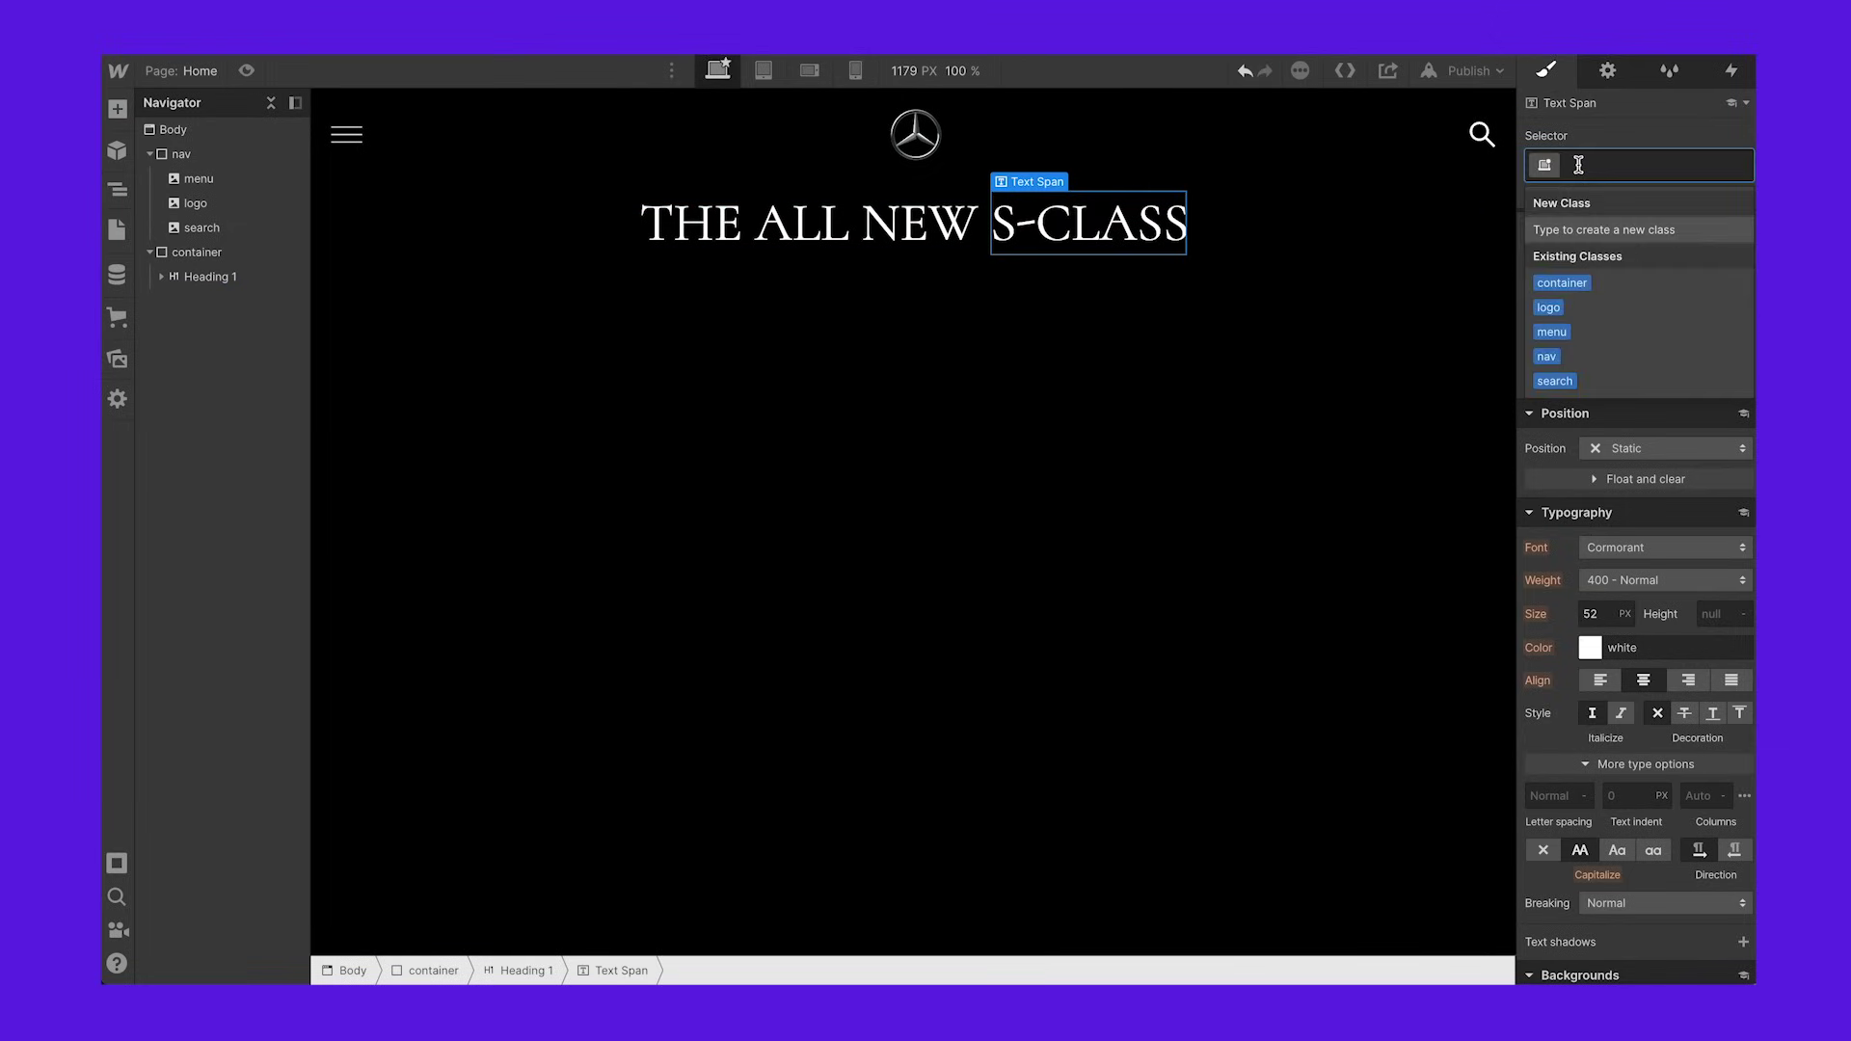
{"action": "type", "text": "big-h1"}
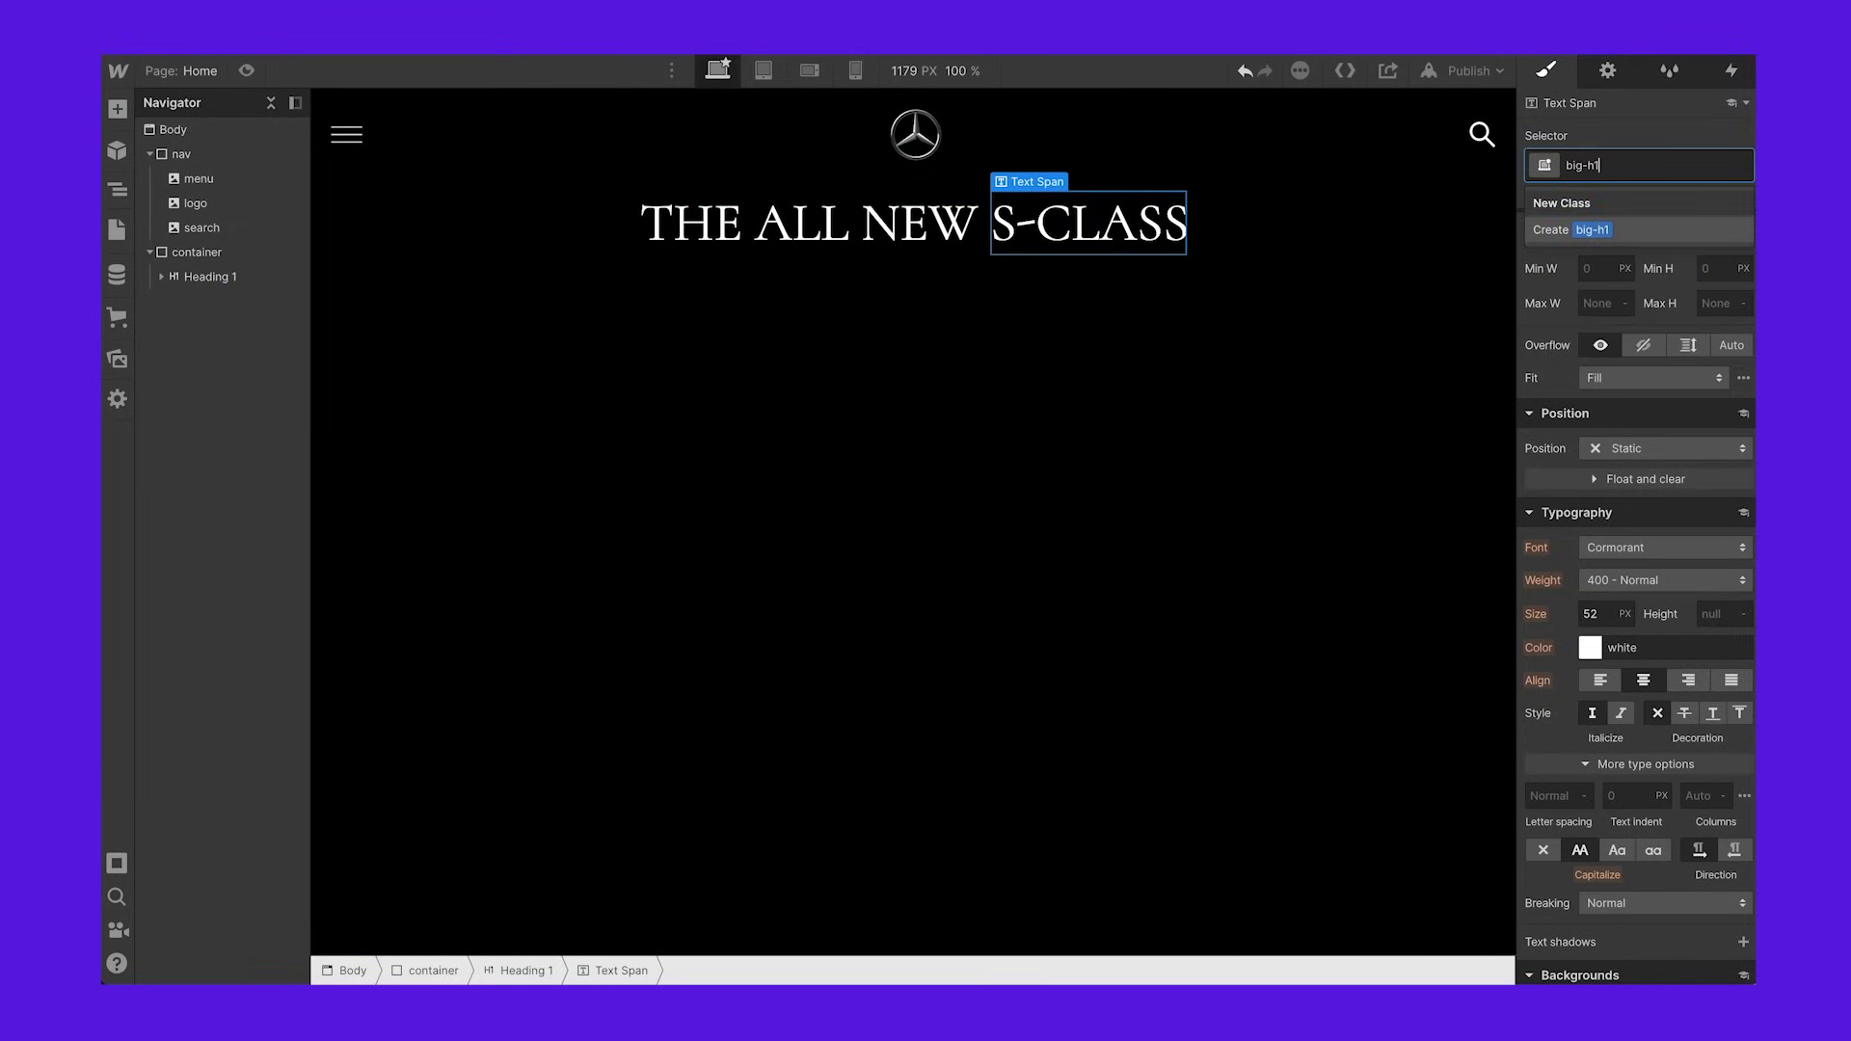
{"action": "key", "text": "Return"}
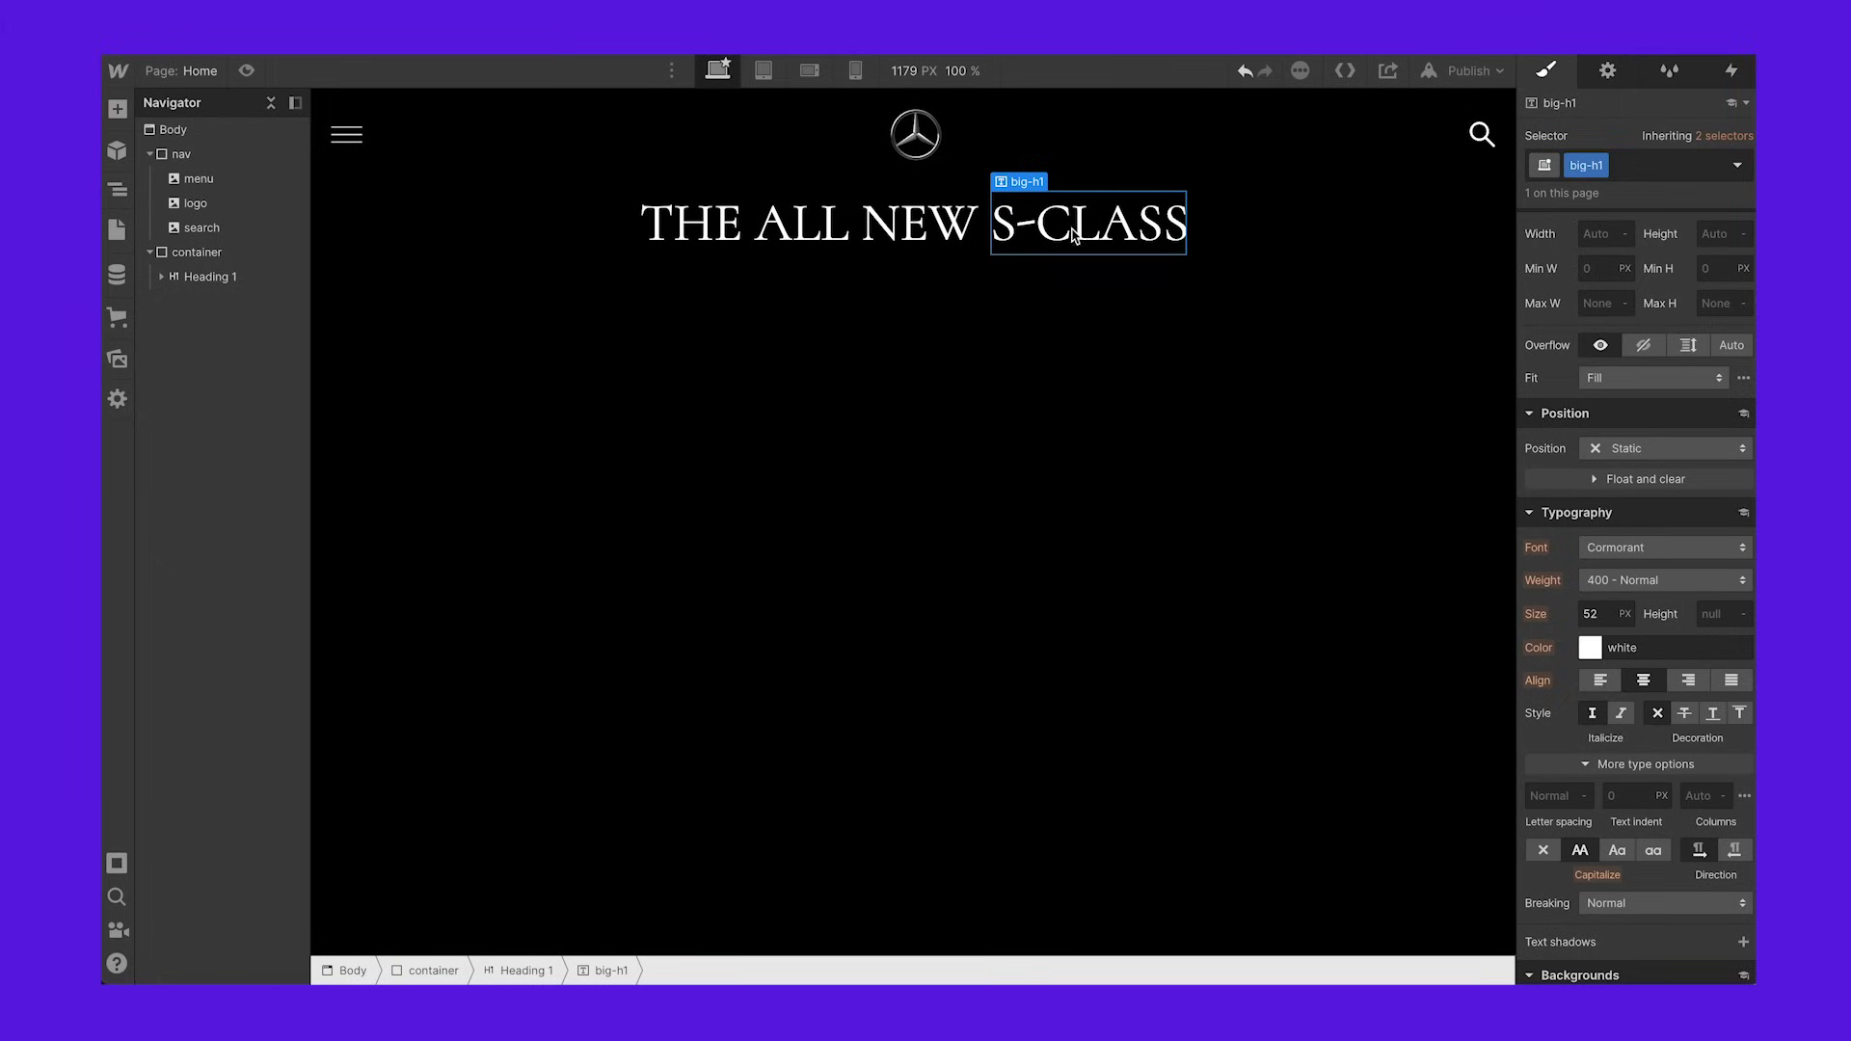
Step: Set the font size of the big-h1 text span to 150 px
{"action": "left_click", "coordinate": [1592, 614]}
{"action": "type", "text": "90"}
{"action": "key", "text": "shift+Up"}
{"action": "key", "text": "shift+Up"}
{"action": "key", "text": "shift+Up"}
{"action": "key", "text": "shift+Up"}
{"action": "key", "text": "shift+Up"}
{"action": "key", "text": "shift+Up"}
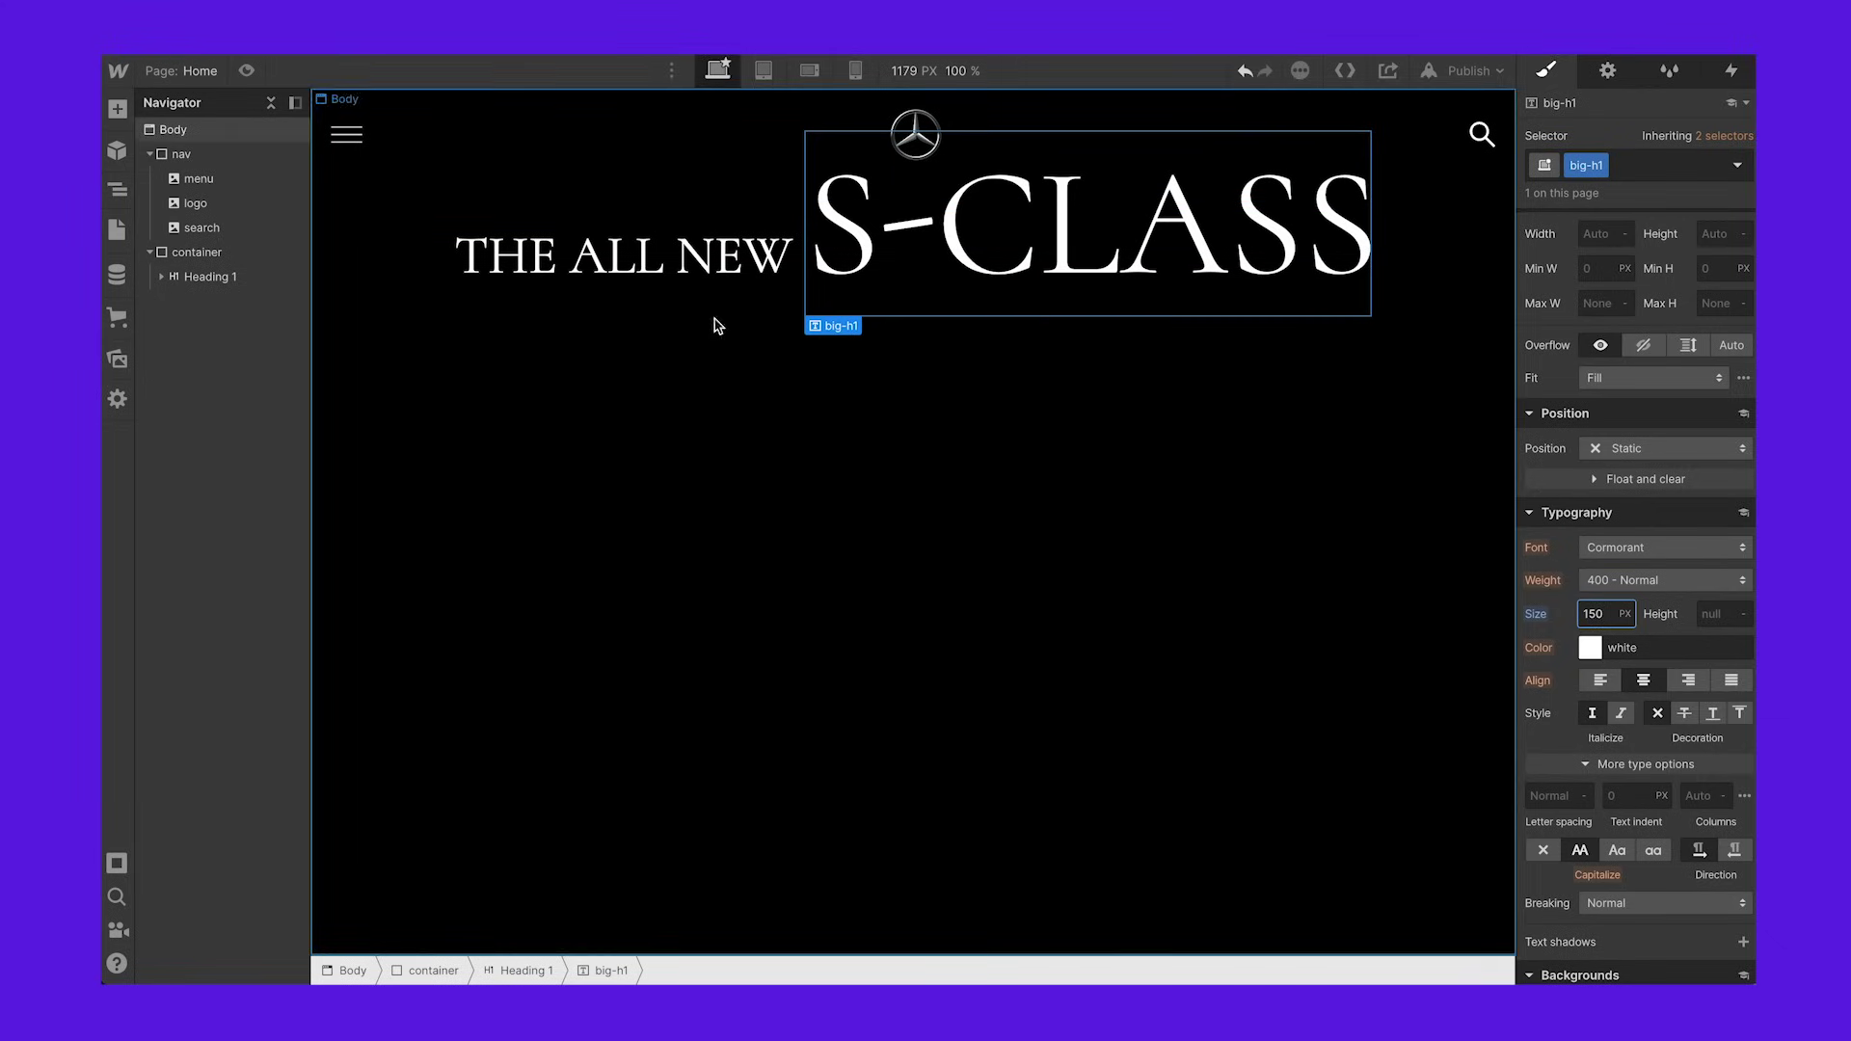
Step: Display the big-h1 span as a block on its own line with a top margin of 42 px
{"action": "scroll", "coordinate": [1706, 622], "scroll_direction": "up", "scroll_amount": 3}
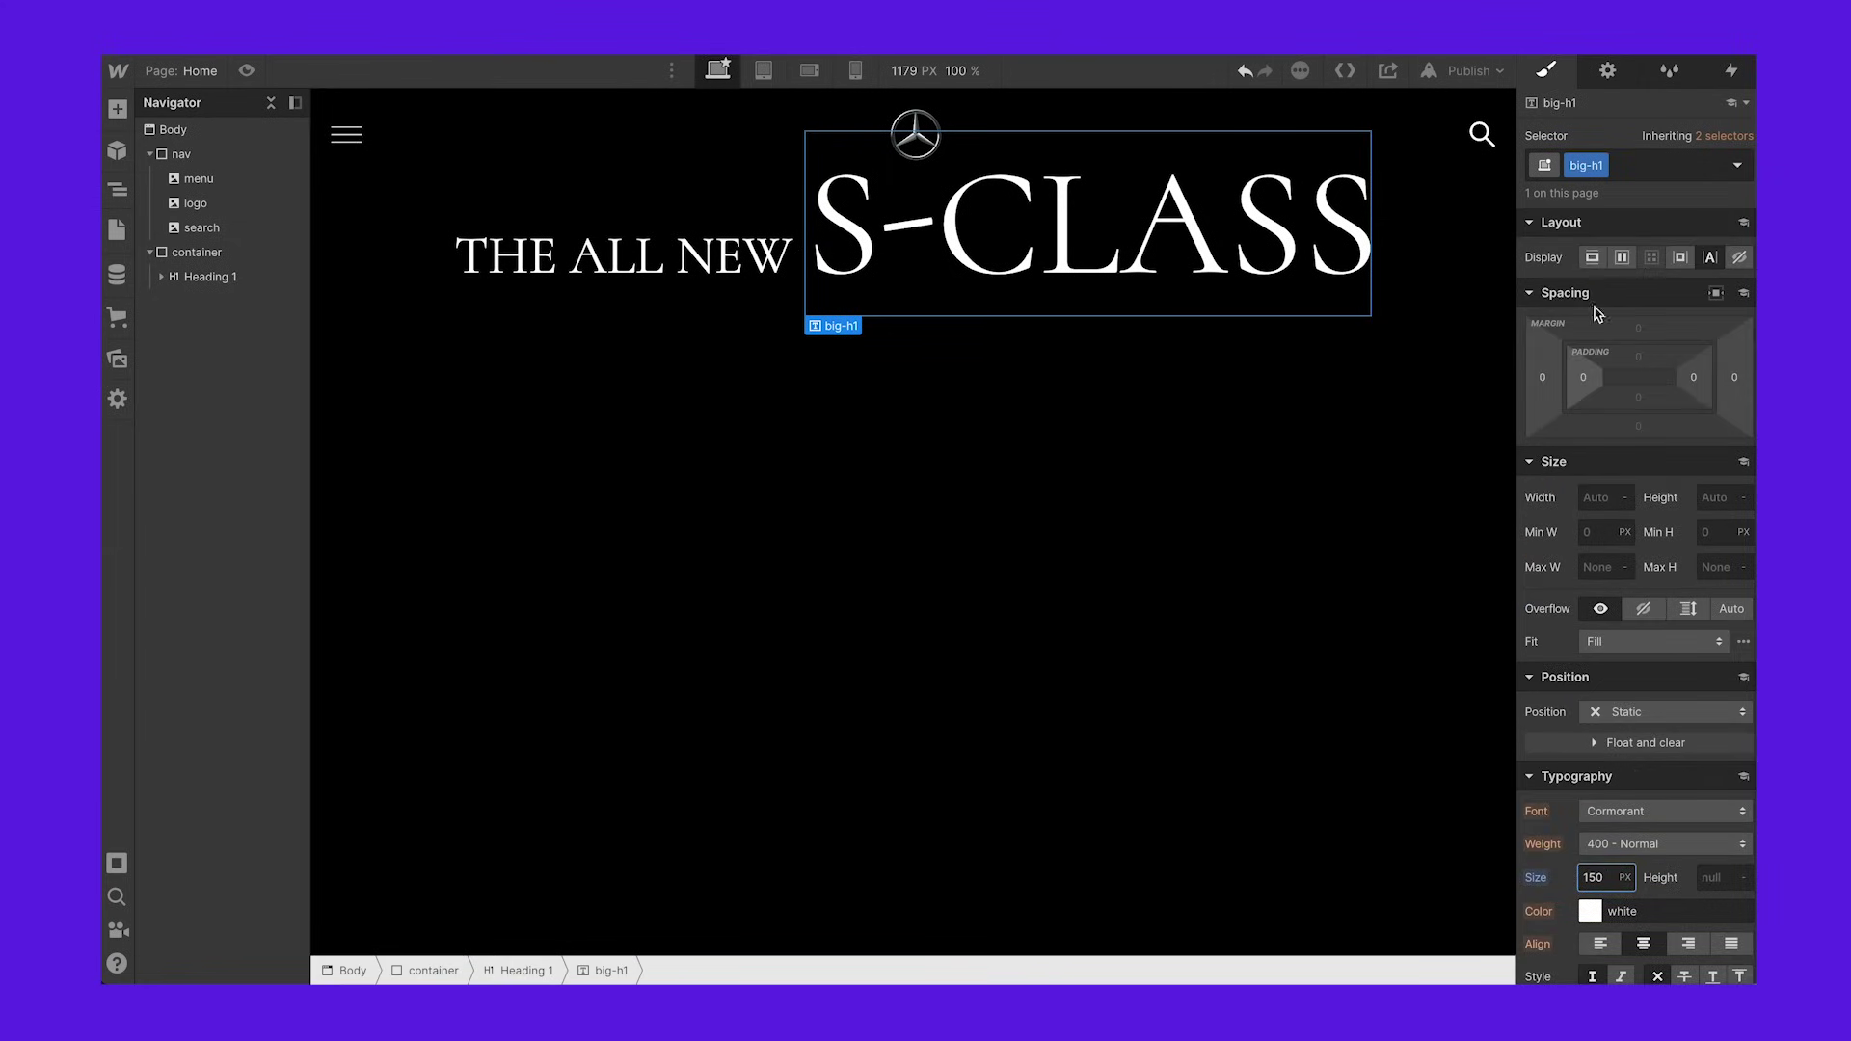
{"action": "left_click", "coordinate": [1592, 261]}
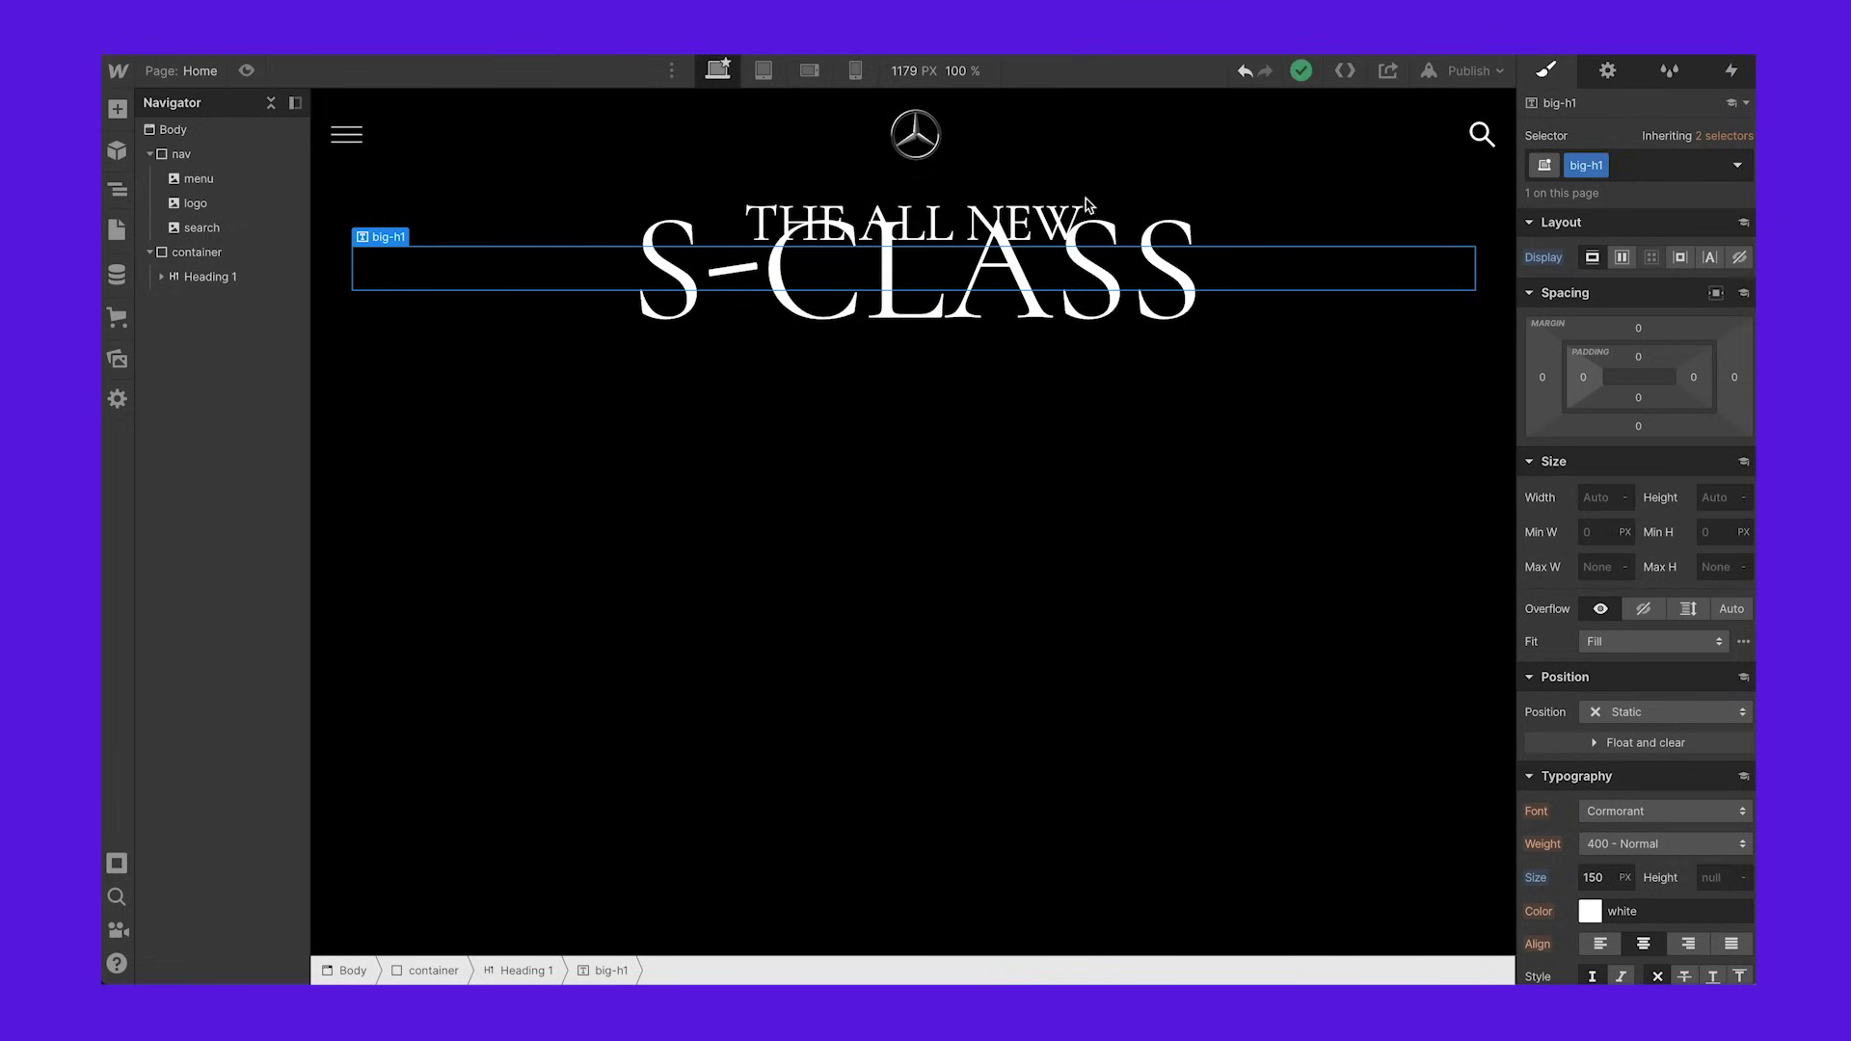
{"action": "mouse_move", "coordinate": [1637, 333]}
{"action": "left_mouse_down"}
{"action": "mouse_move", "coordinate": [1637, 294]}
{"action": "mouse_move", "coordinate": [1641, 328]}
{"action": "left_mouse_up"}
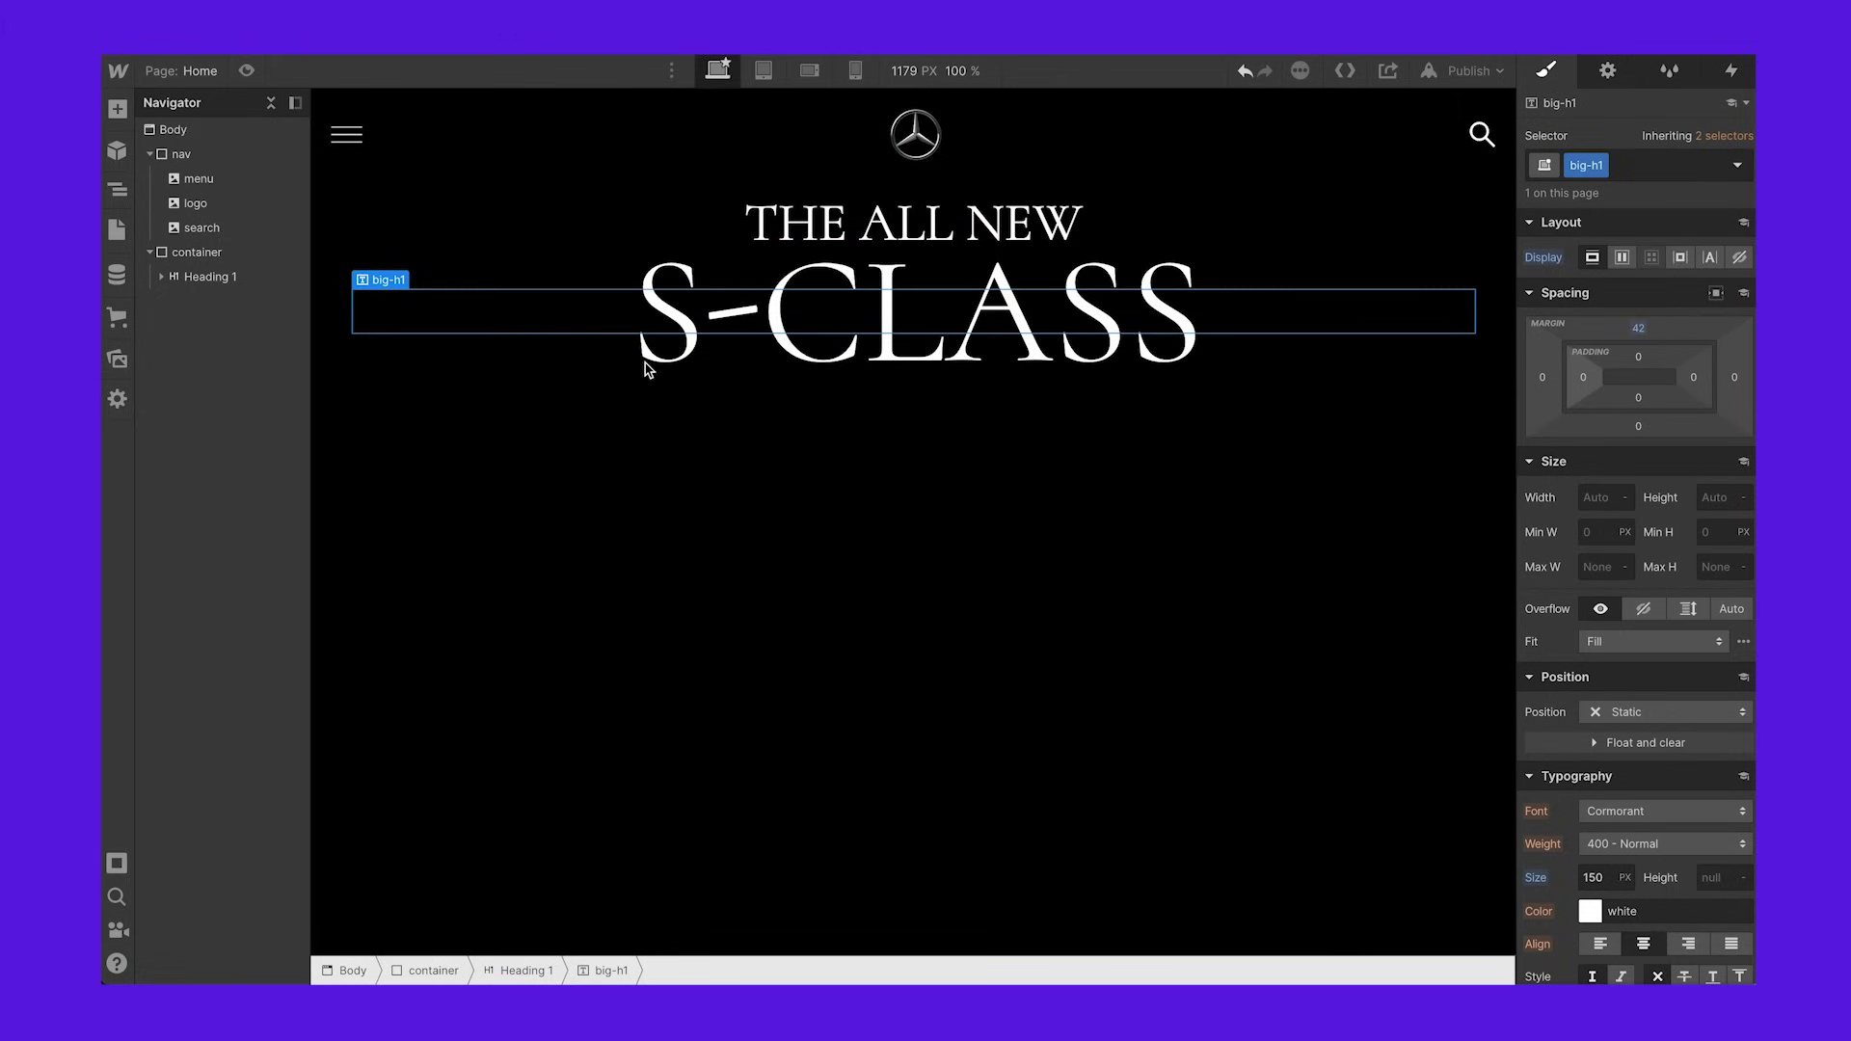
Step: Insert the Car.png asset into the container directly below the H1 heading and close its image settings
{"action": "left_click", "coordinate": [174, 158]}
{"action": "left_click", "coordinate": [149, 154]}
{"action": "left_click", "coordinate": [161, 180]}
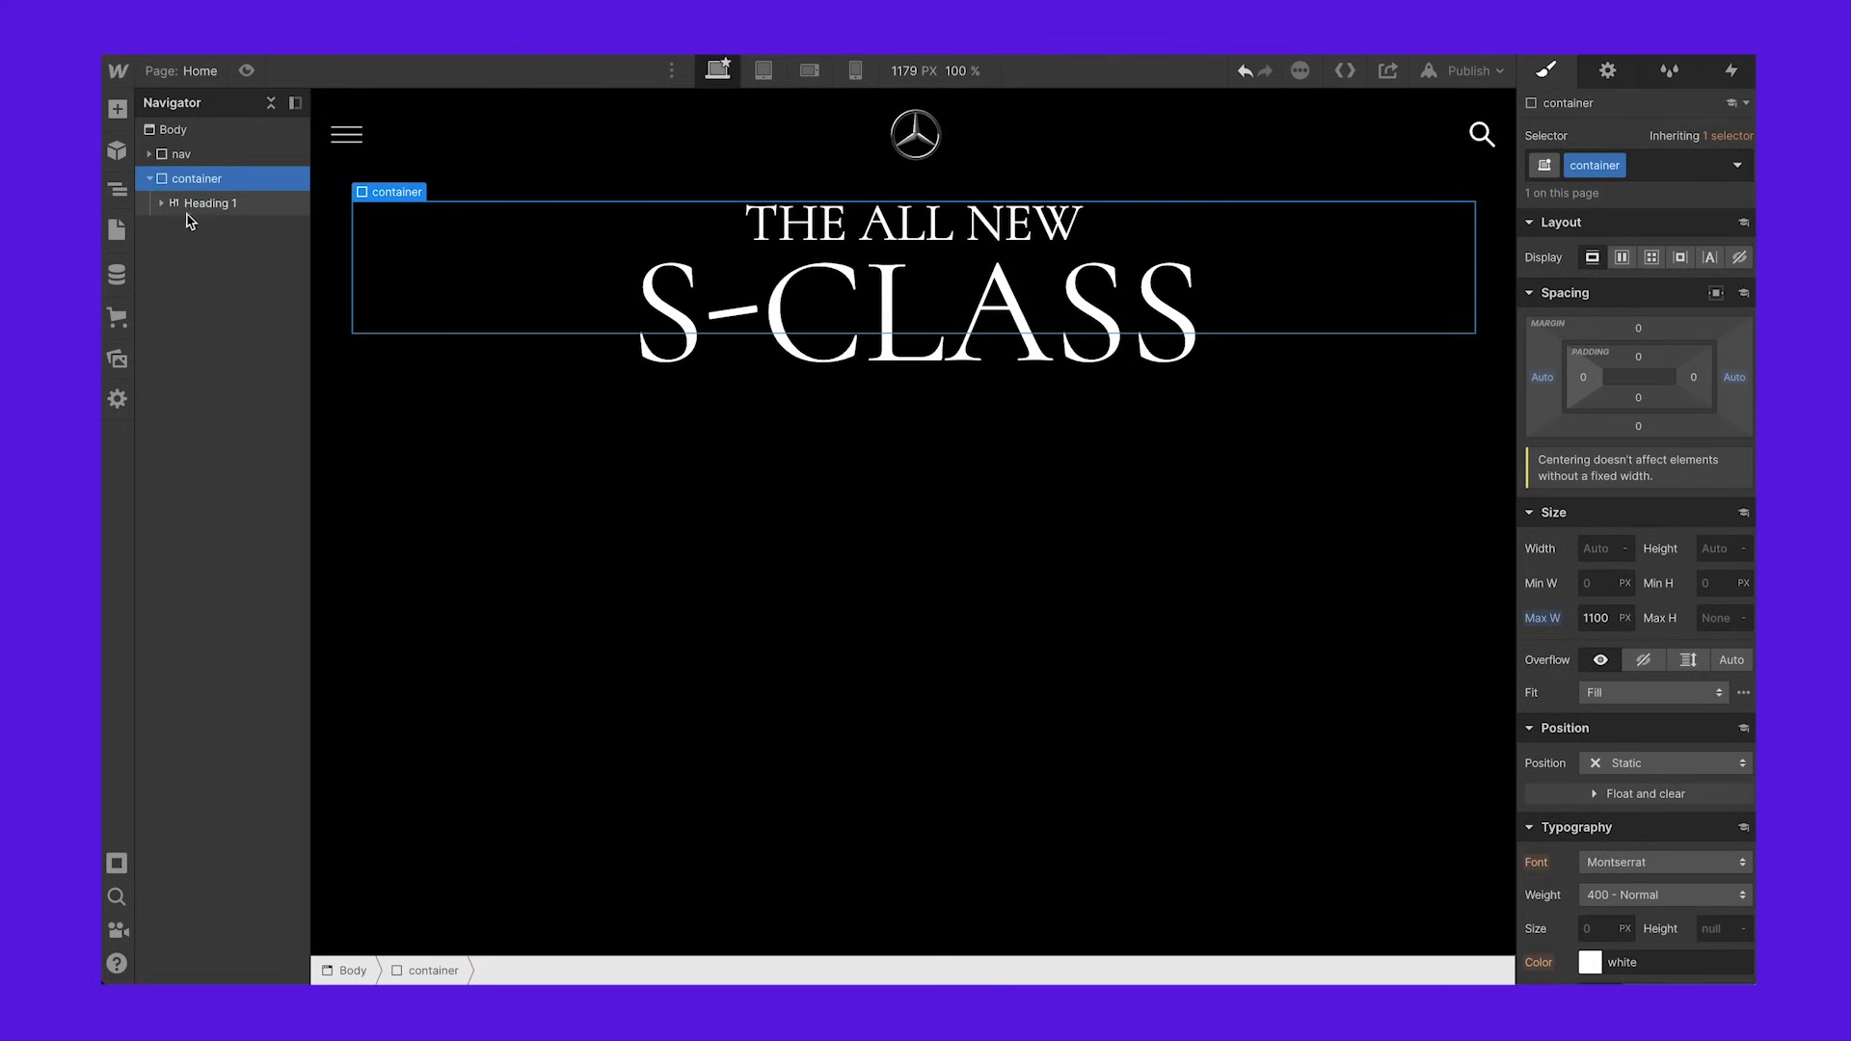
{"action": "left_click", "coordinate": [204, 206]}
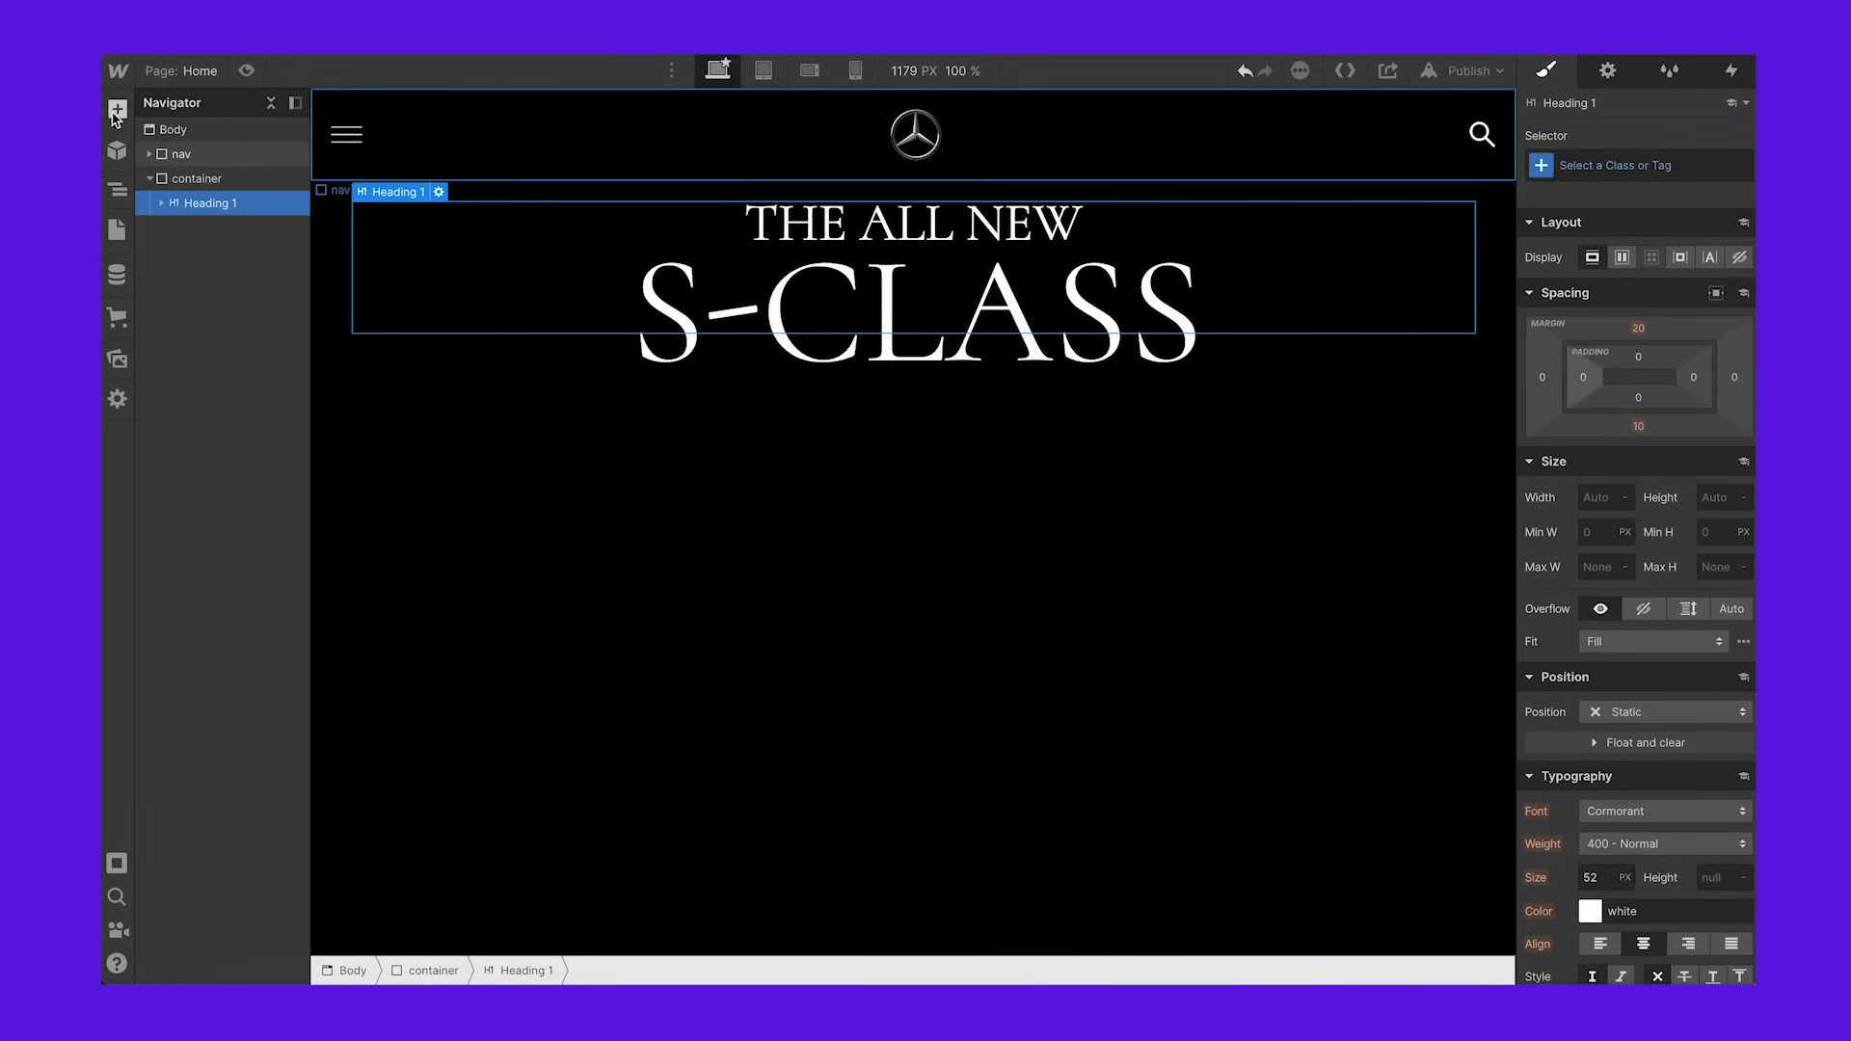
{"action": "left_click", "coordinate": [117, 111]}
{"action": "scroll", "coordinate": [270, 636], "scroll_direction": "down", "scroll_amount": 5}
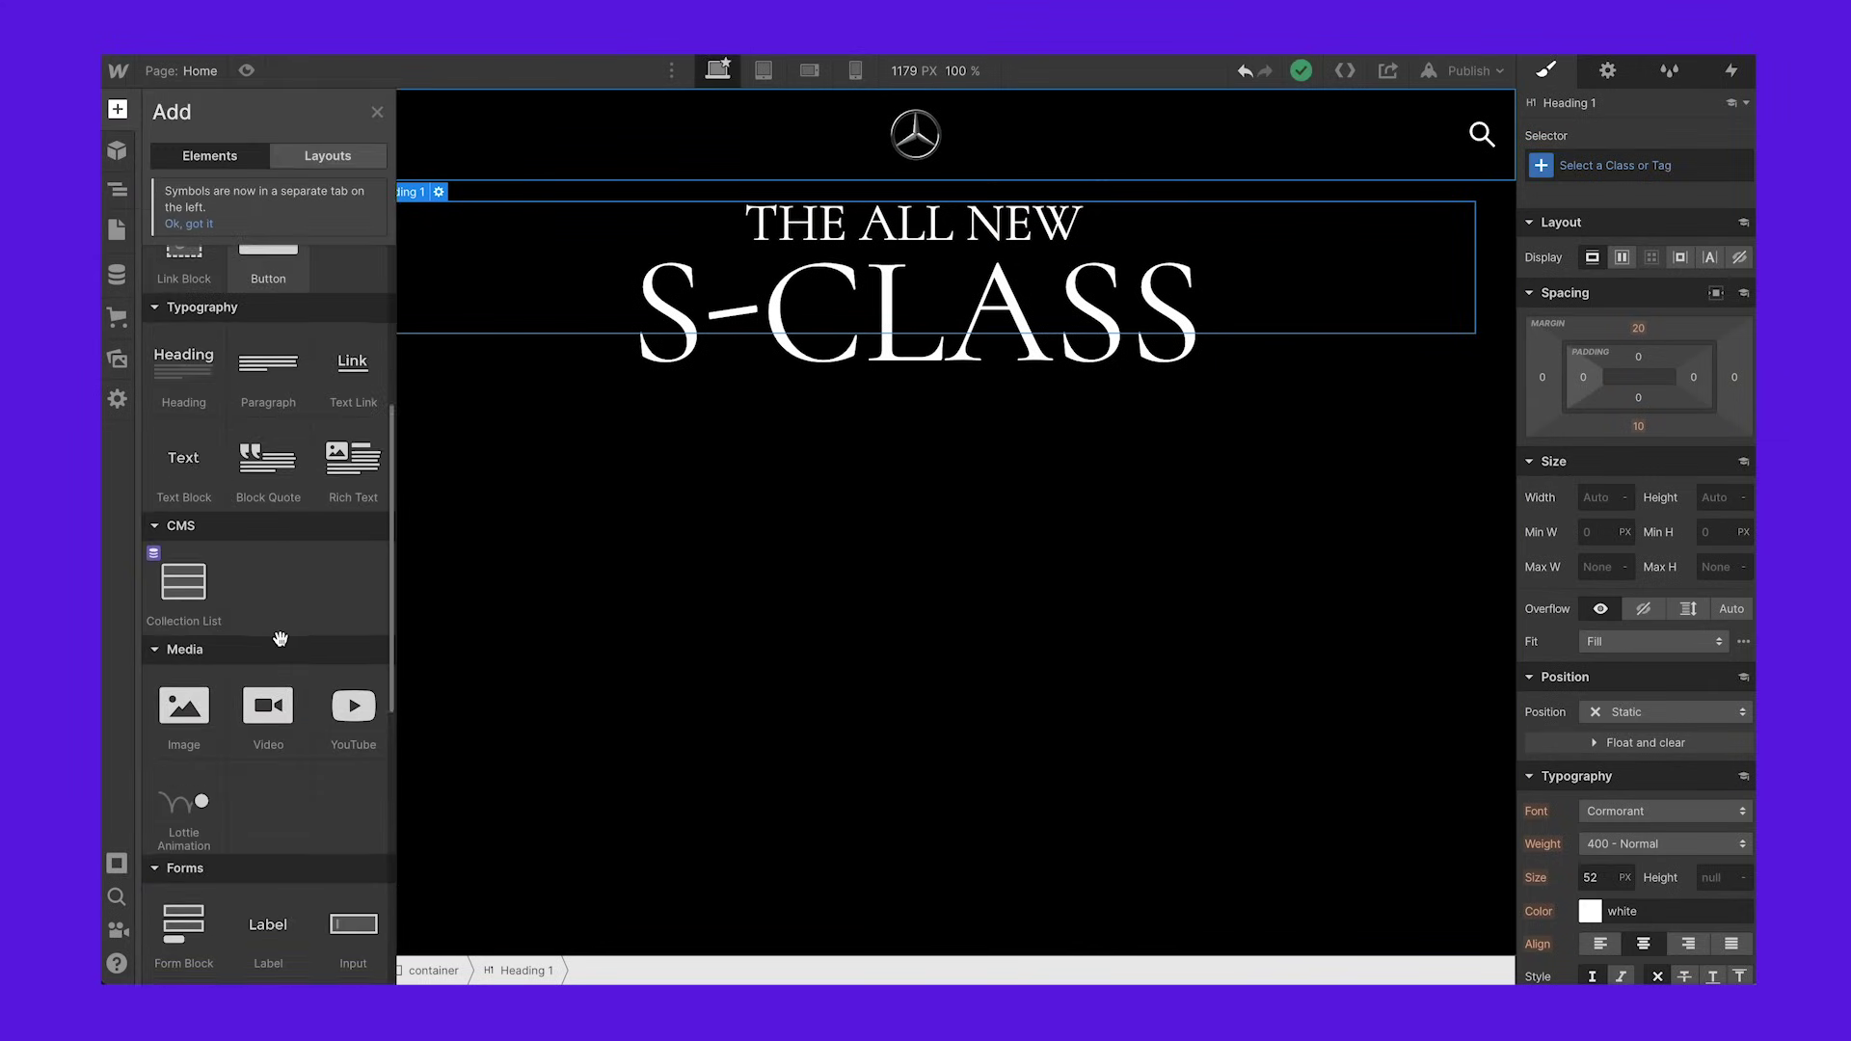
{"action": "left_click", "coordinate": [116, 359]}
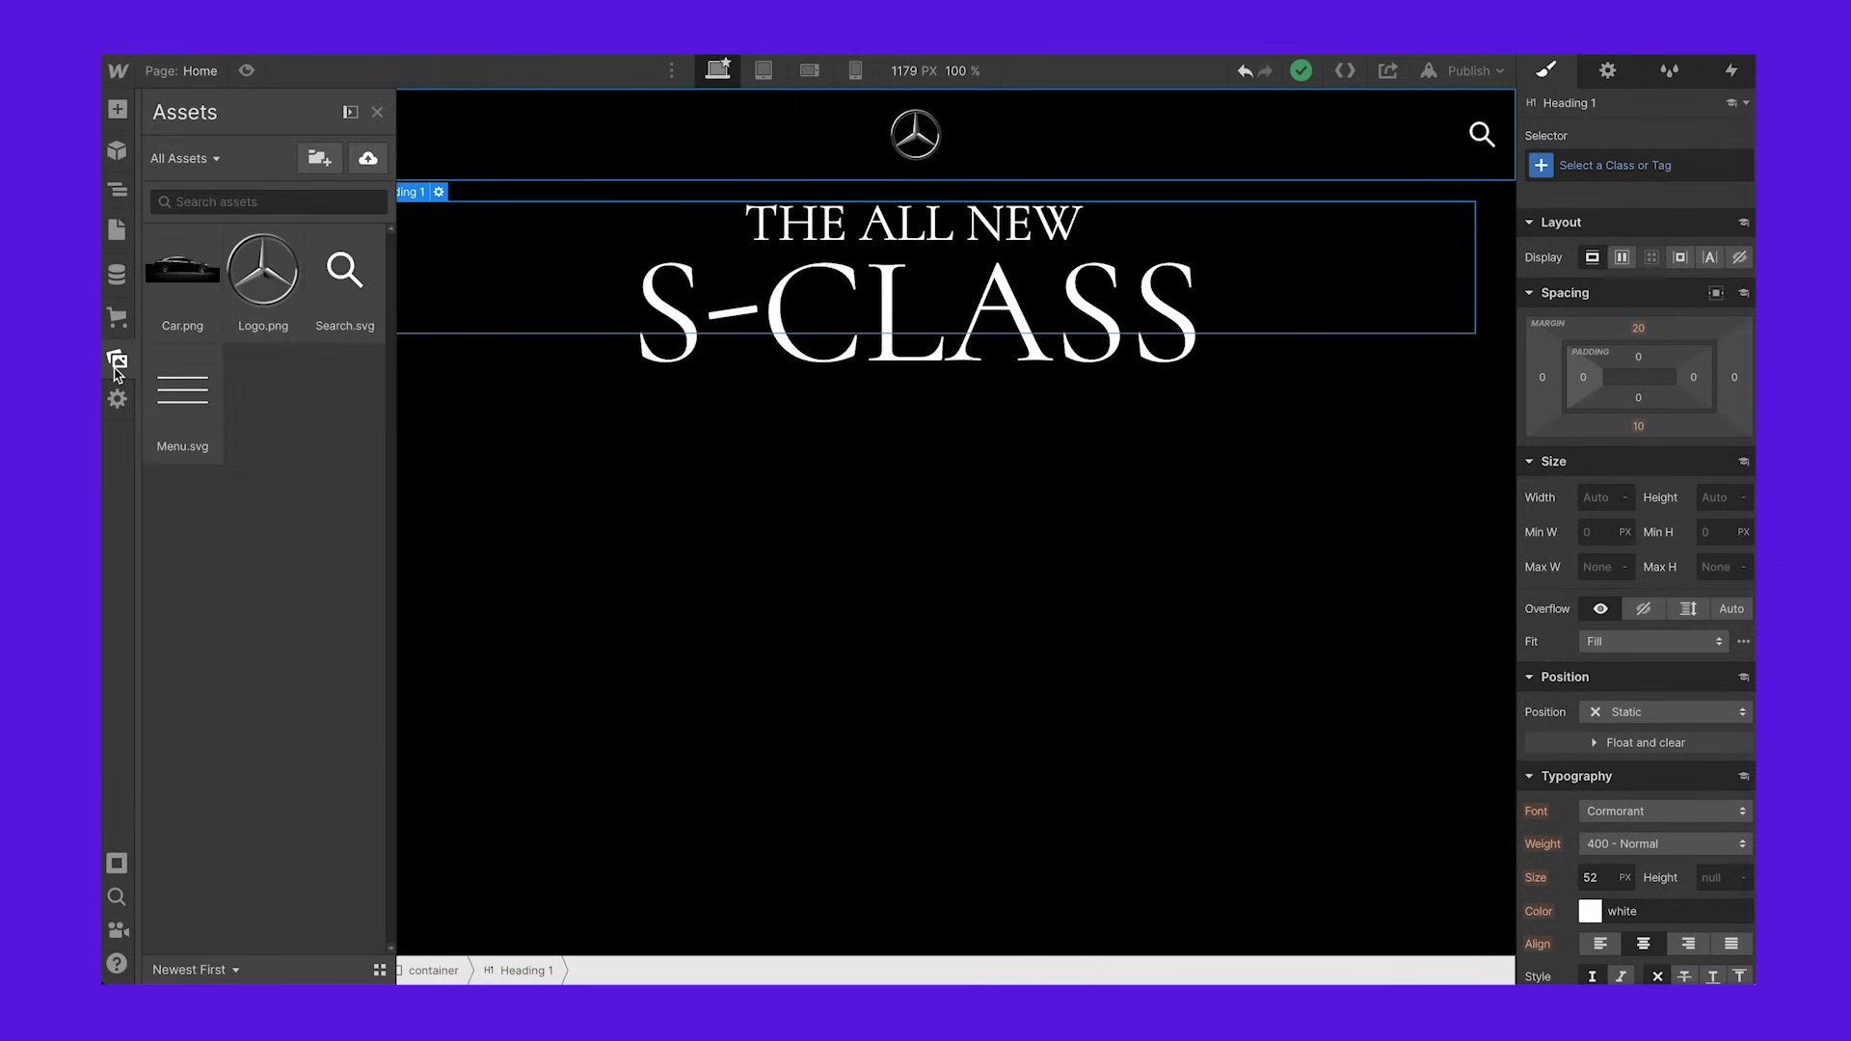
{"action": "left_click_drag", "start_coordinate": [188, 279], "coordinate": [221, 260]}
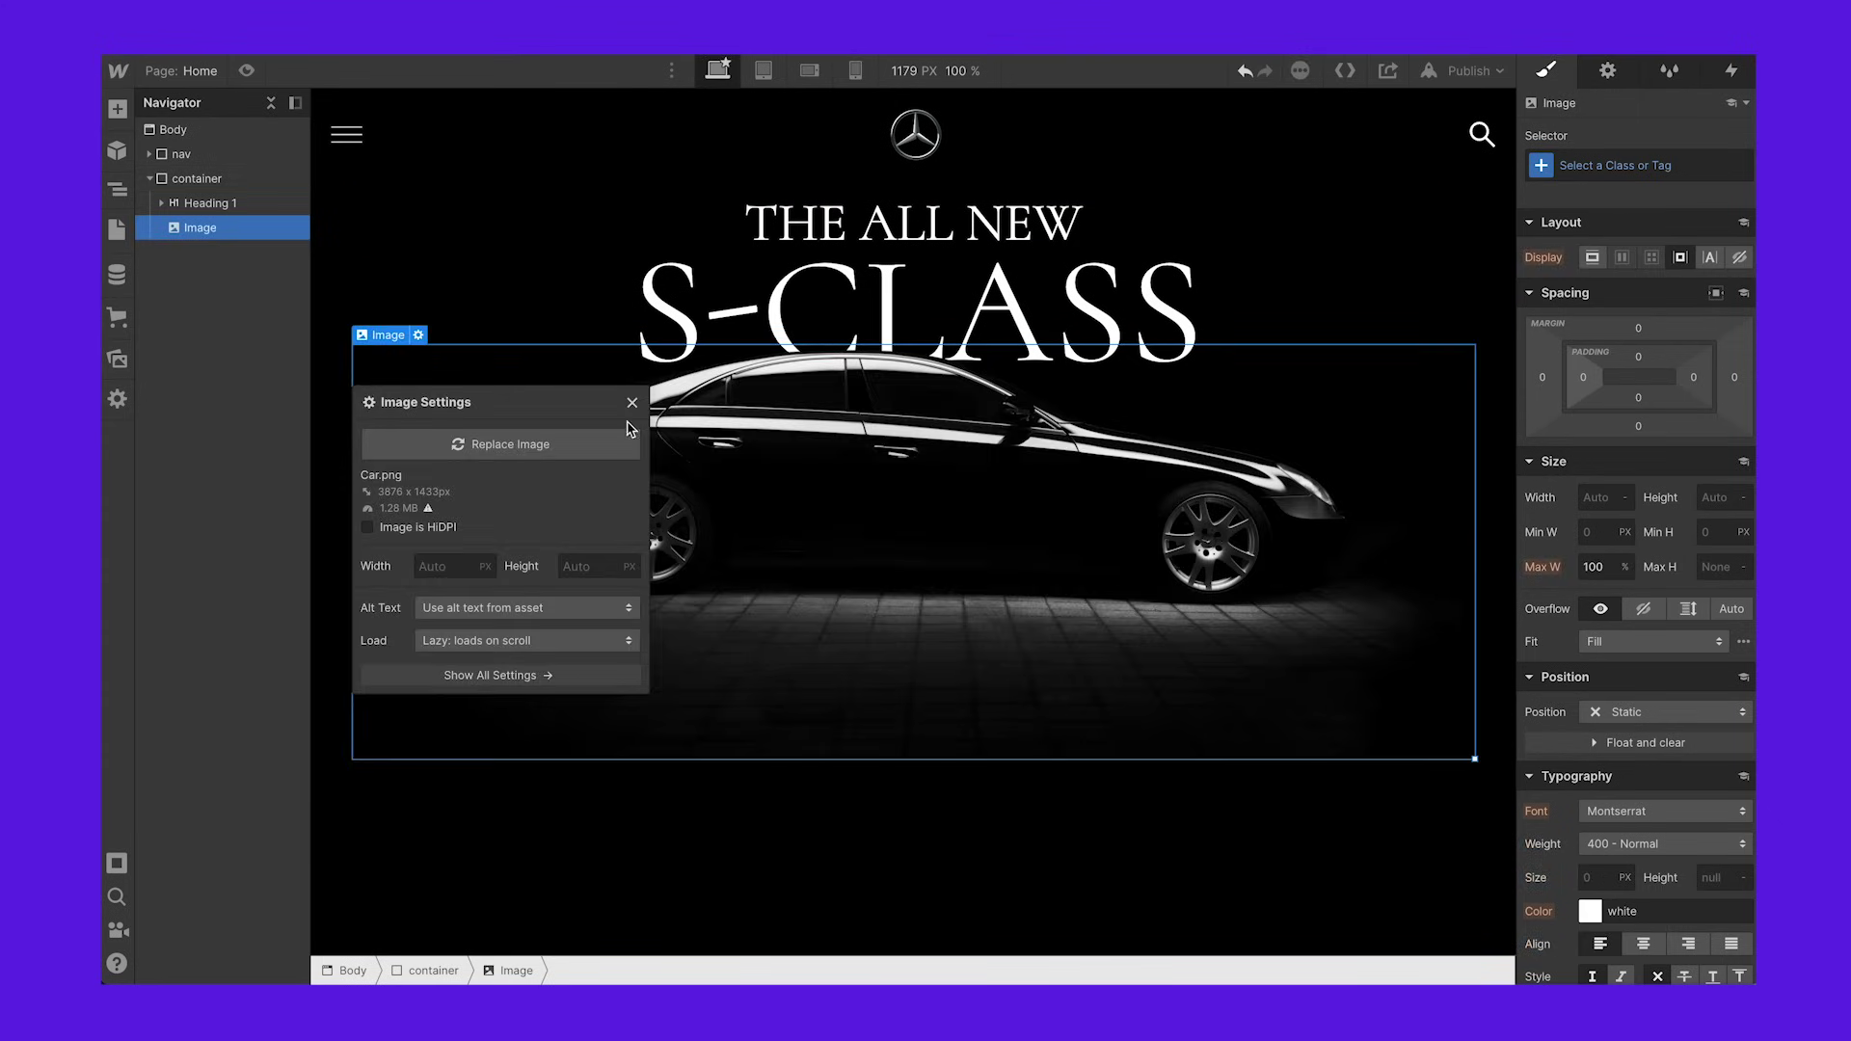
{"action": "left_click", "coordinate": [631, 405]}
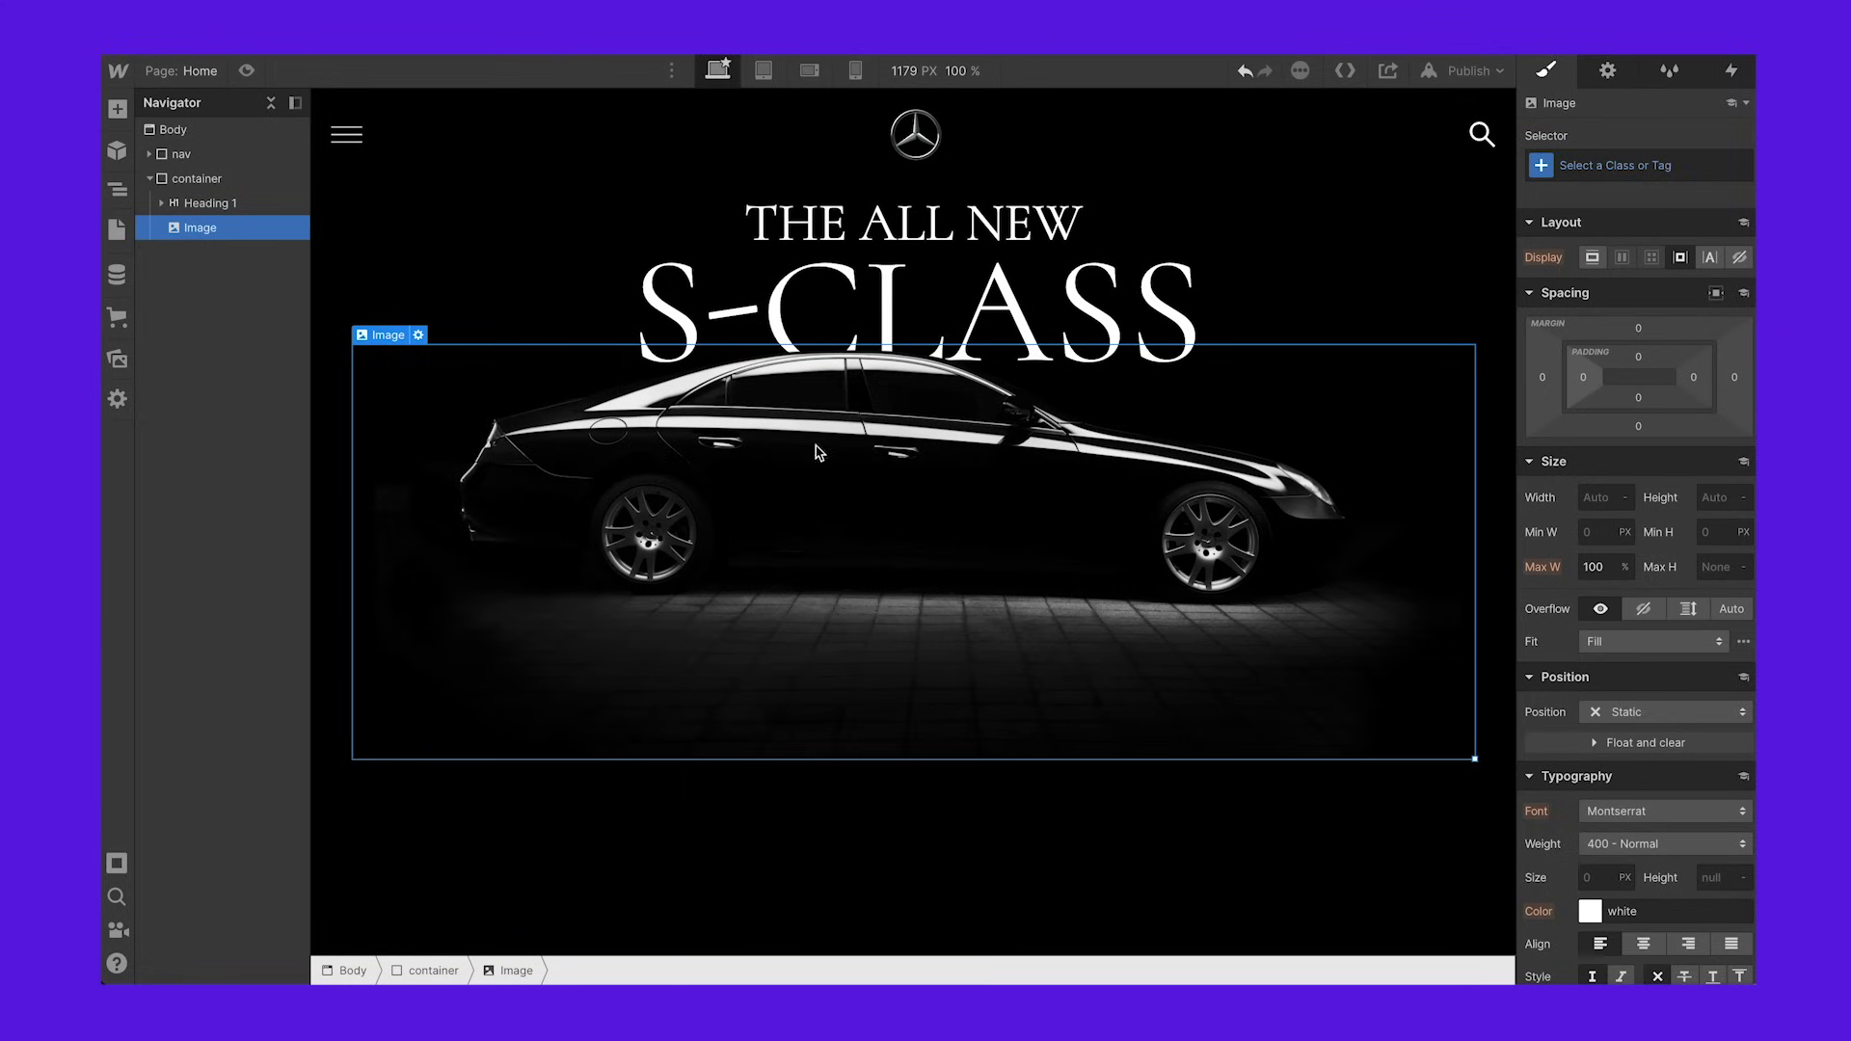
{"action": "left_click", "coordinate": [227, 206]}
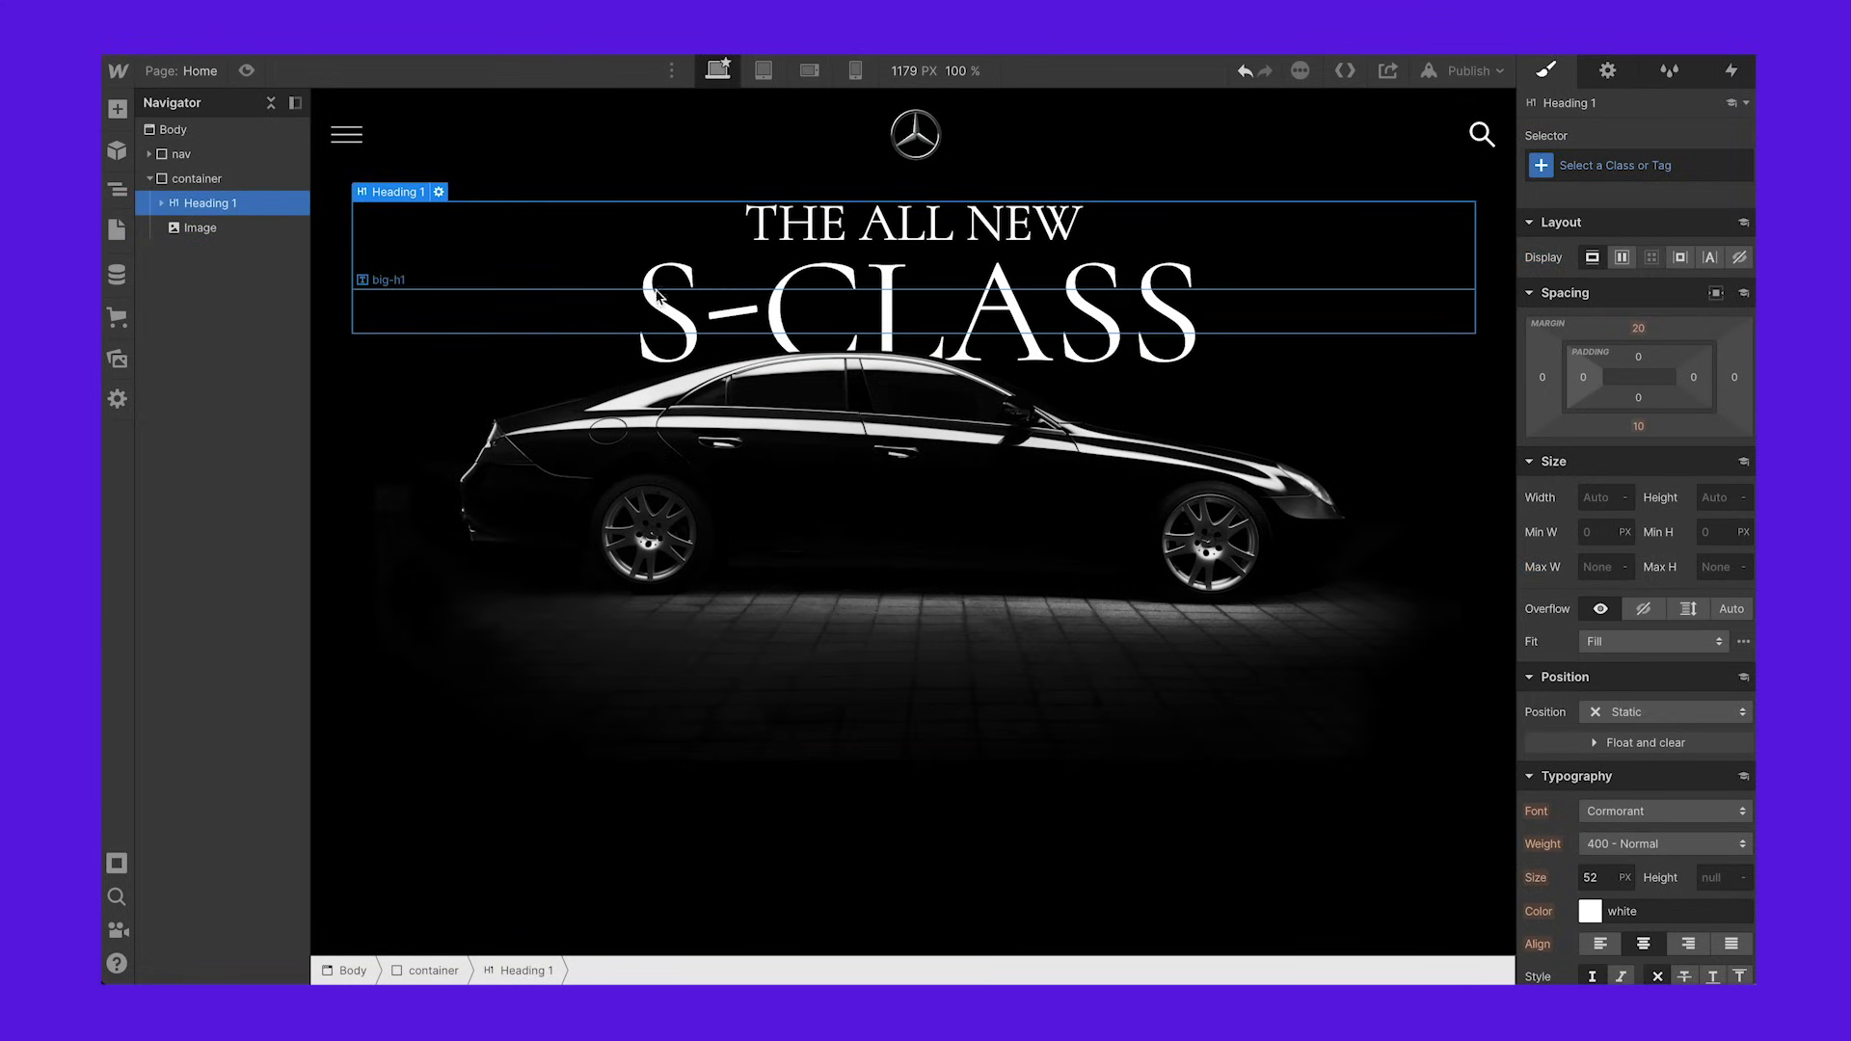
{"action": "left_click", "coordinate": [617, 320]}
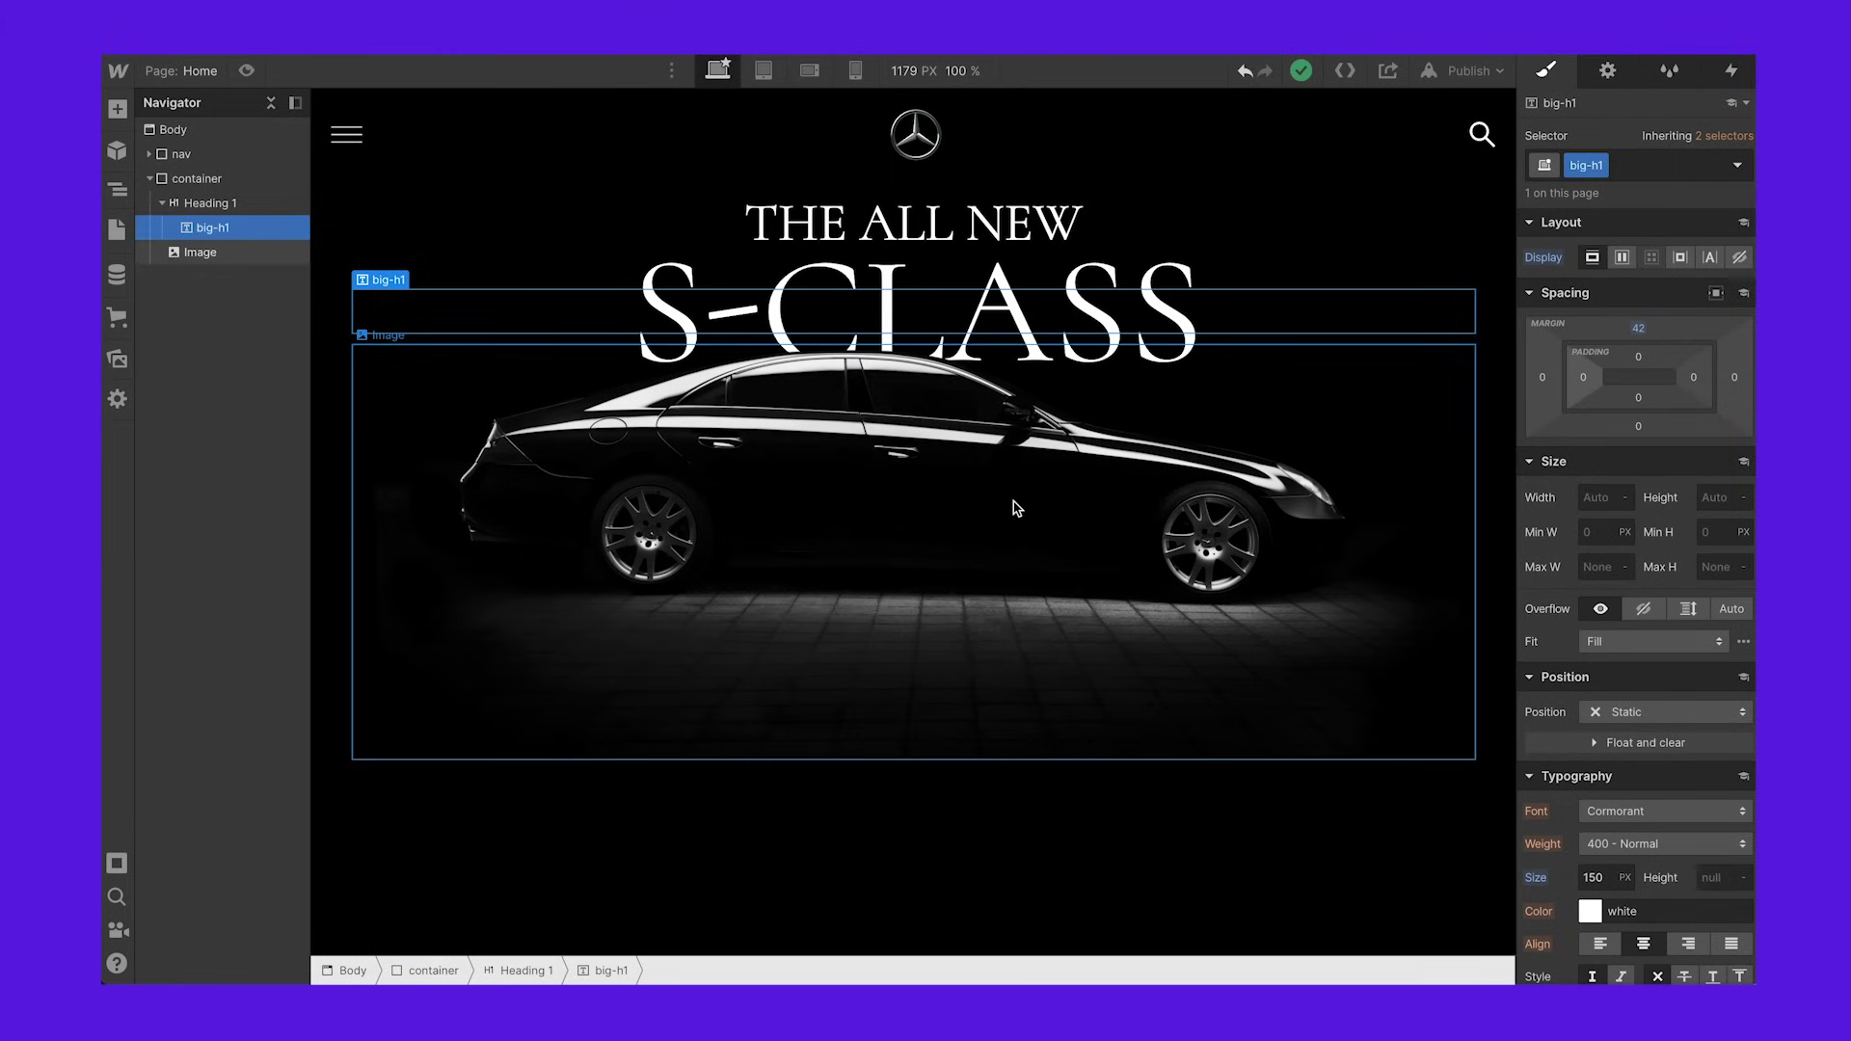
{"action": "left_click", "coordinate": [852, 401]}
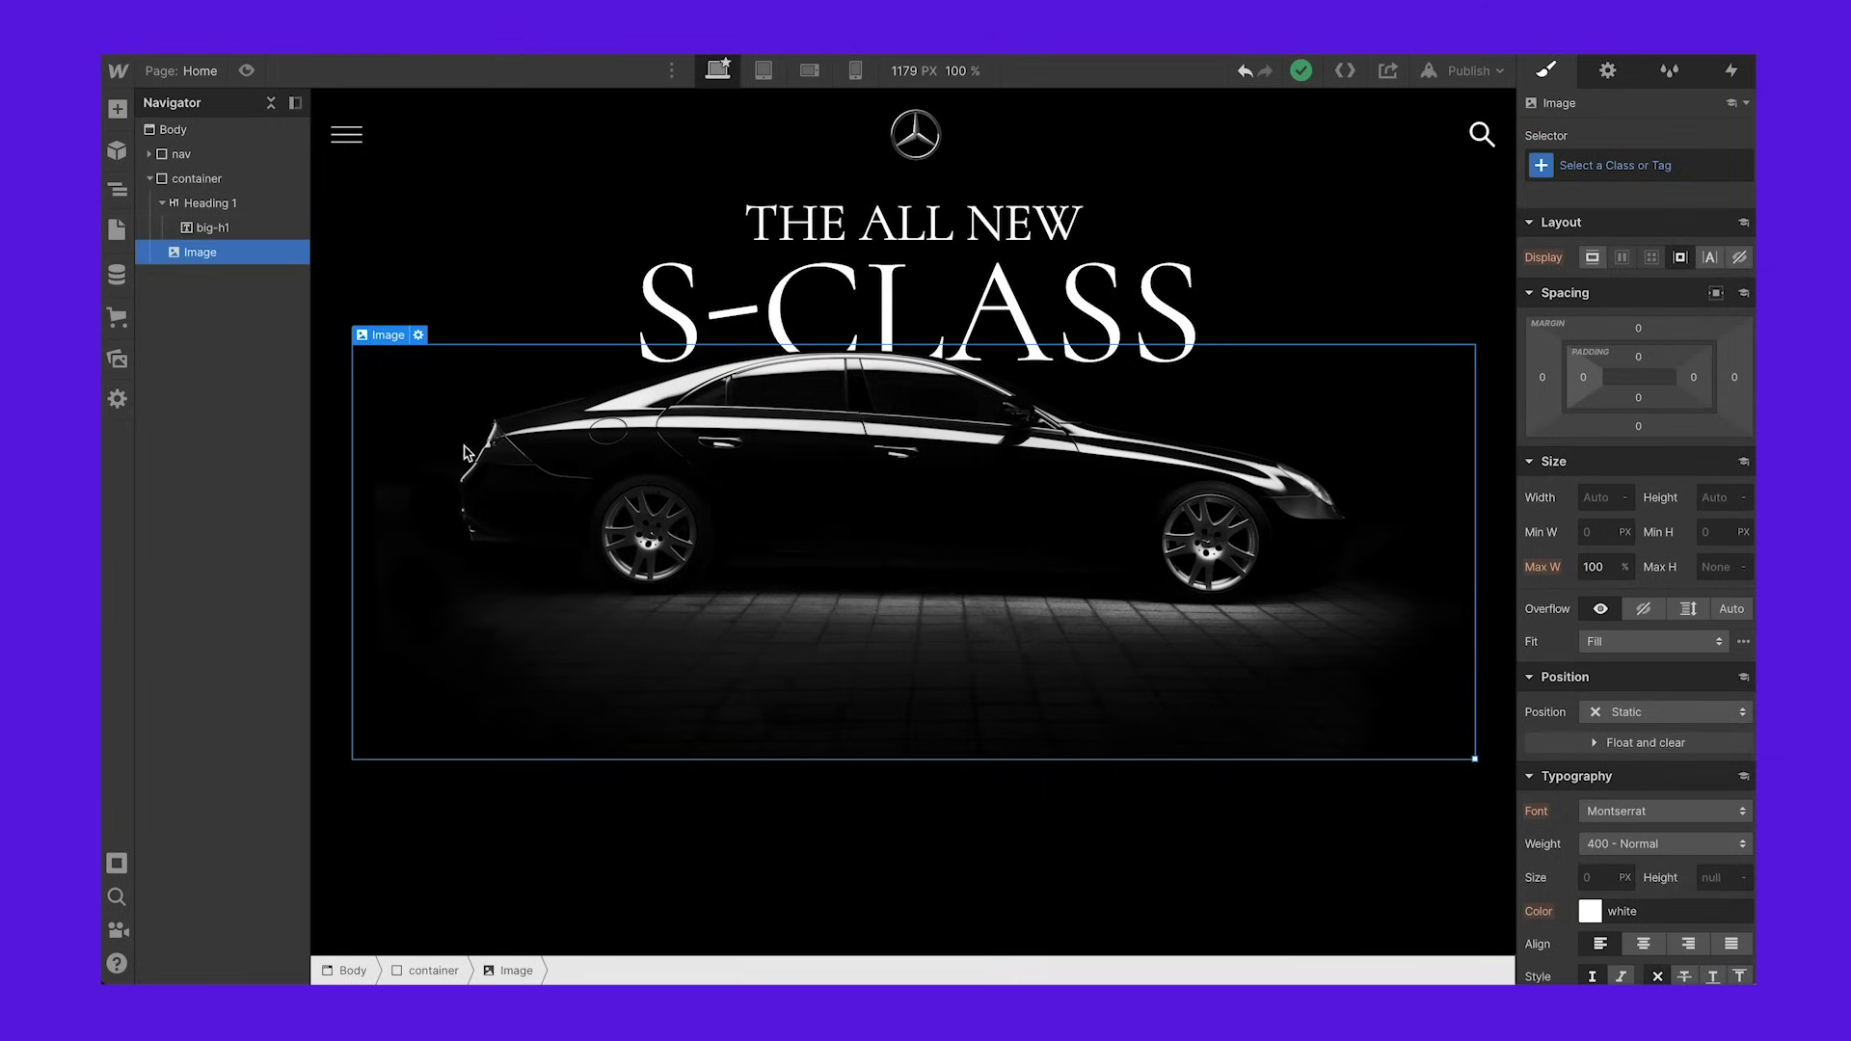
Step: Add a grid to the container and place it beneath the car image
{"action": "left_click", "coordinate": [162, 203]}
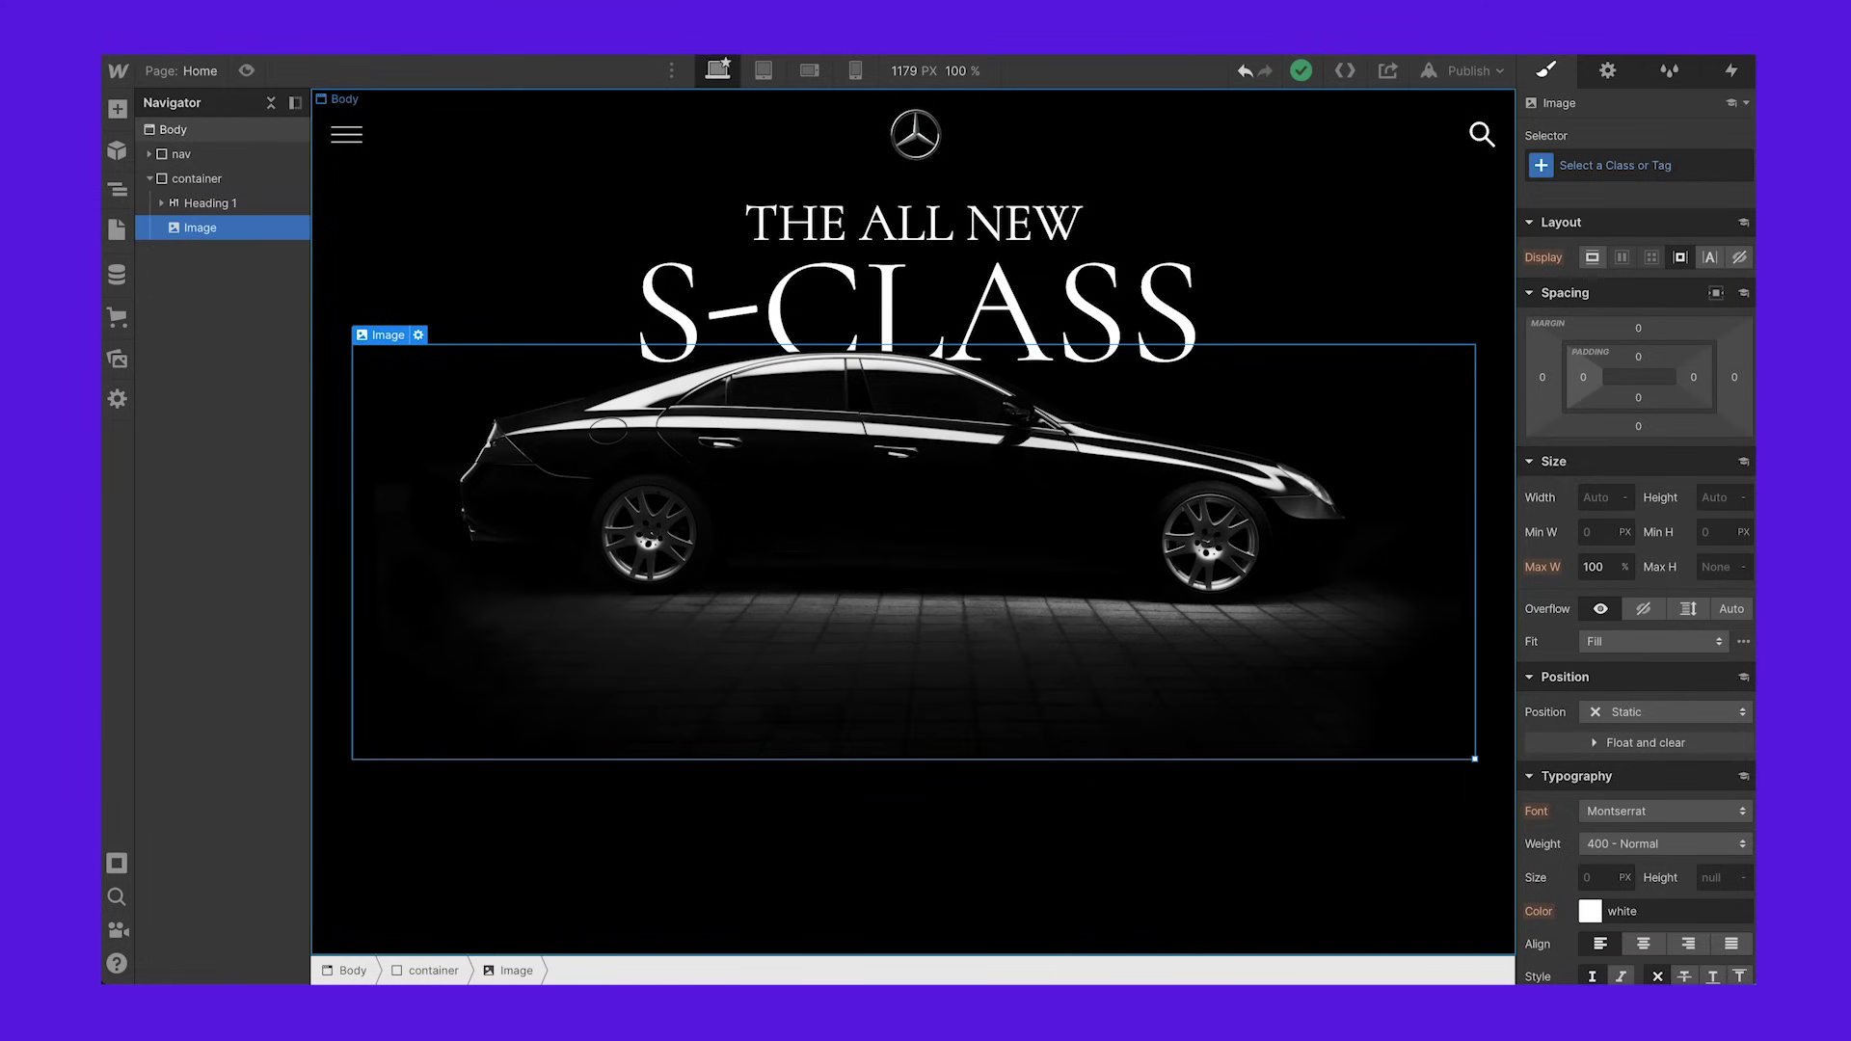
{"action": "left_click", "coordinate": [116, 109]}
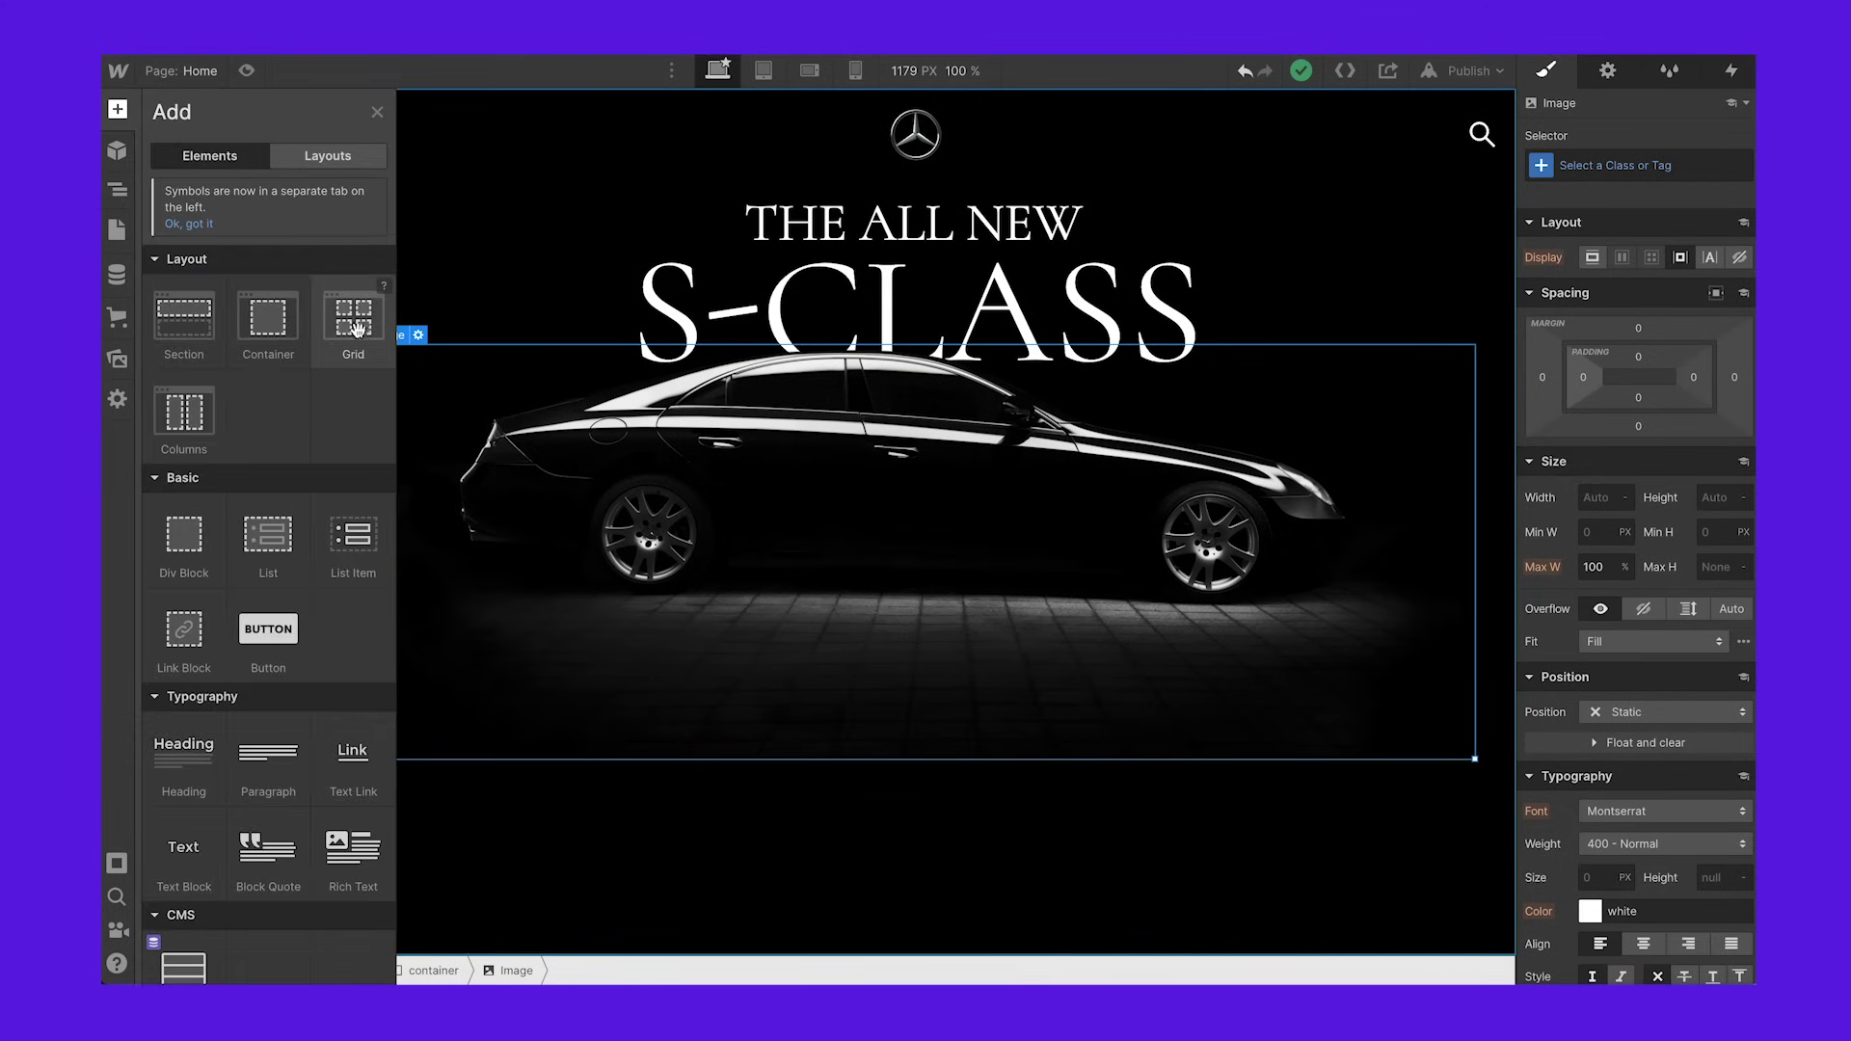
{"action": "left_click_drag", "start_coordinate": [418, 384], "coordinate": [536, 655]}
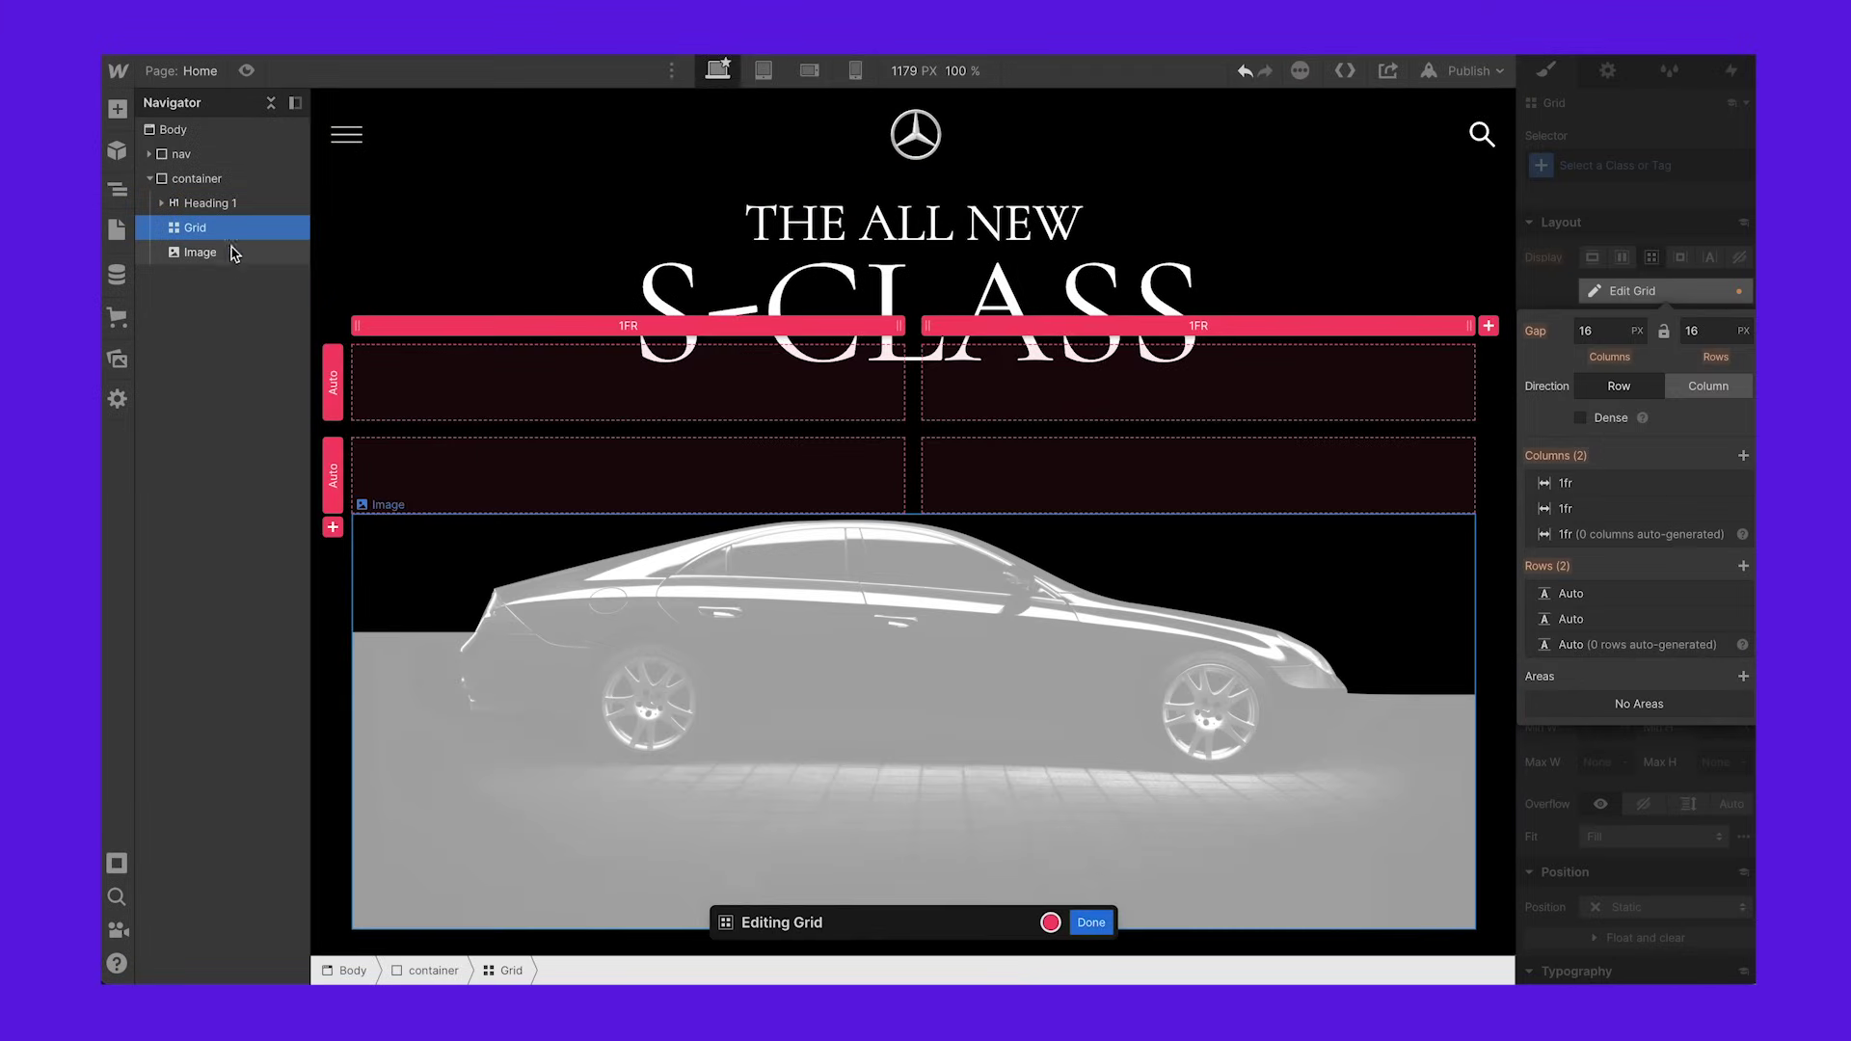
{"action": "left_click_drag", "start_coordinate": [188, 239], "coordinate": [188, 261]}
{"action": "left_click", "coordinate": [188, 256]}
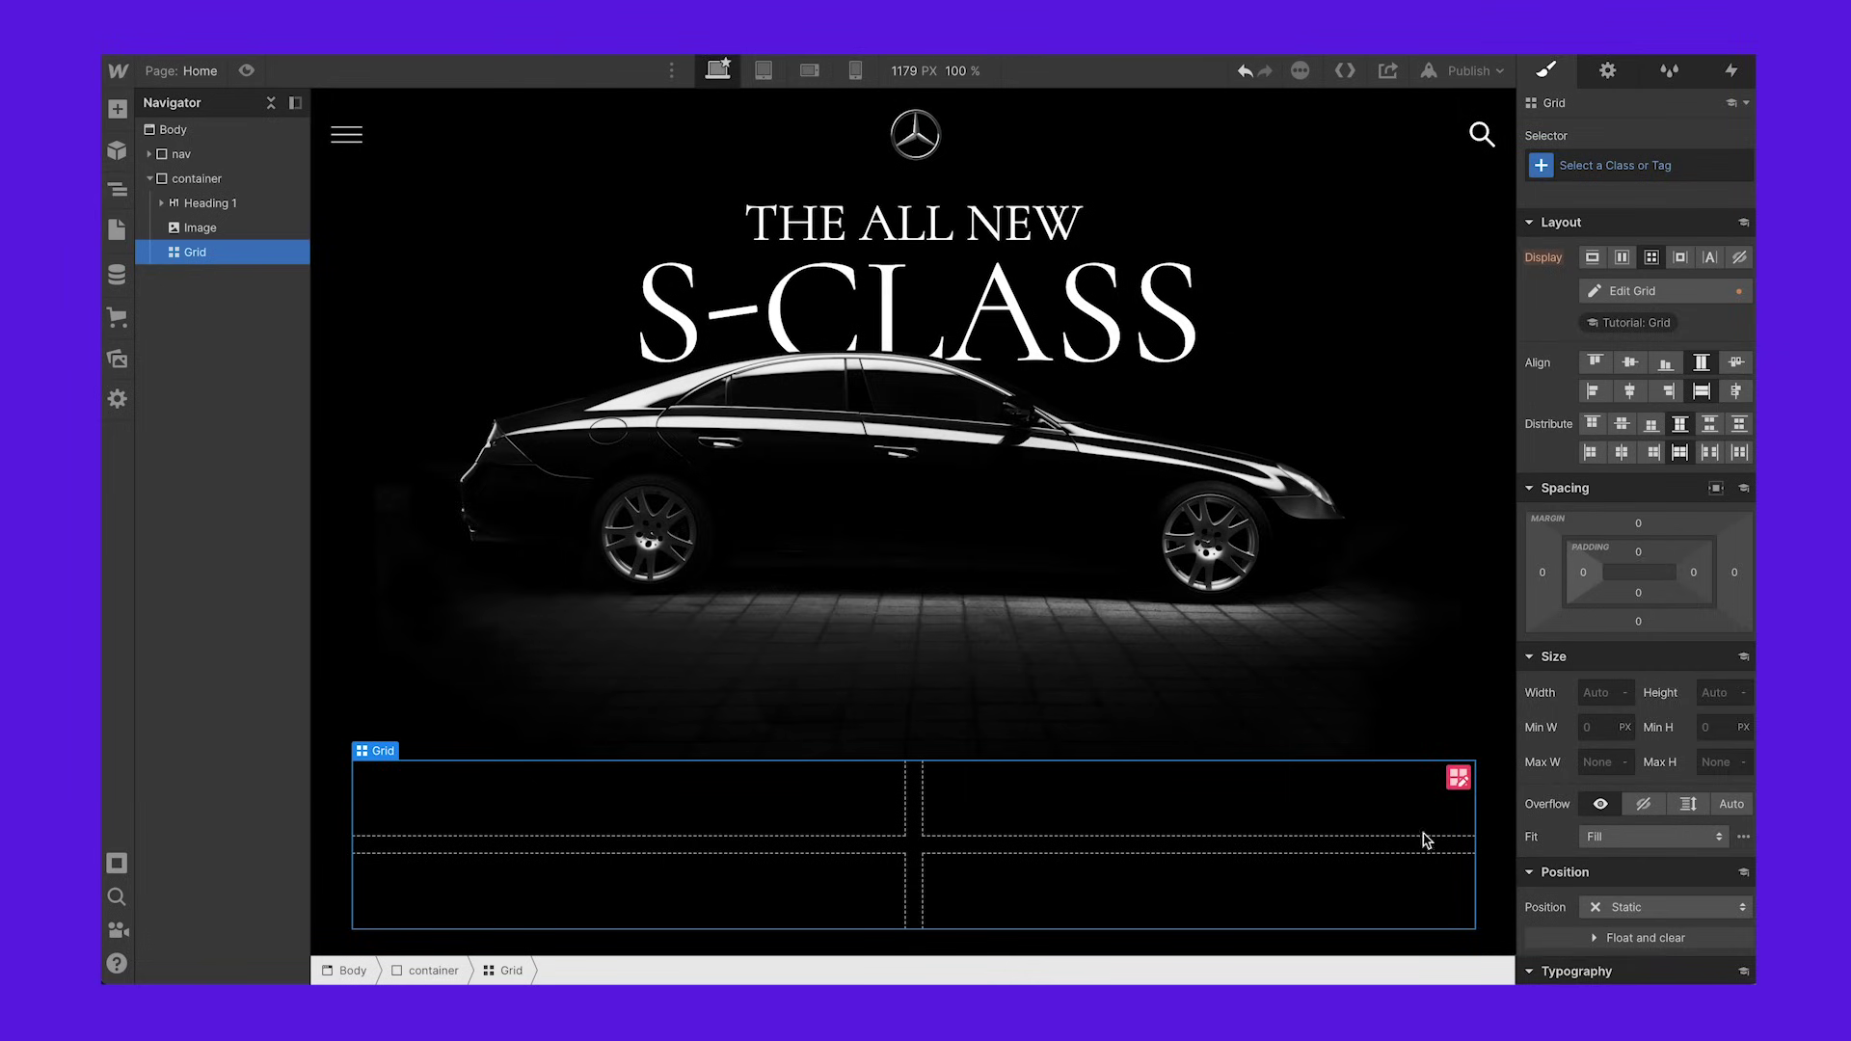
Step: Edit the grid below the car to have three 1fr columns and a single row
{"action": "left_click", "coordinate": [1453, 771]}
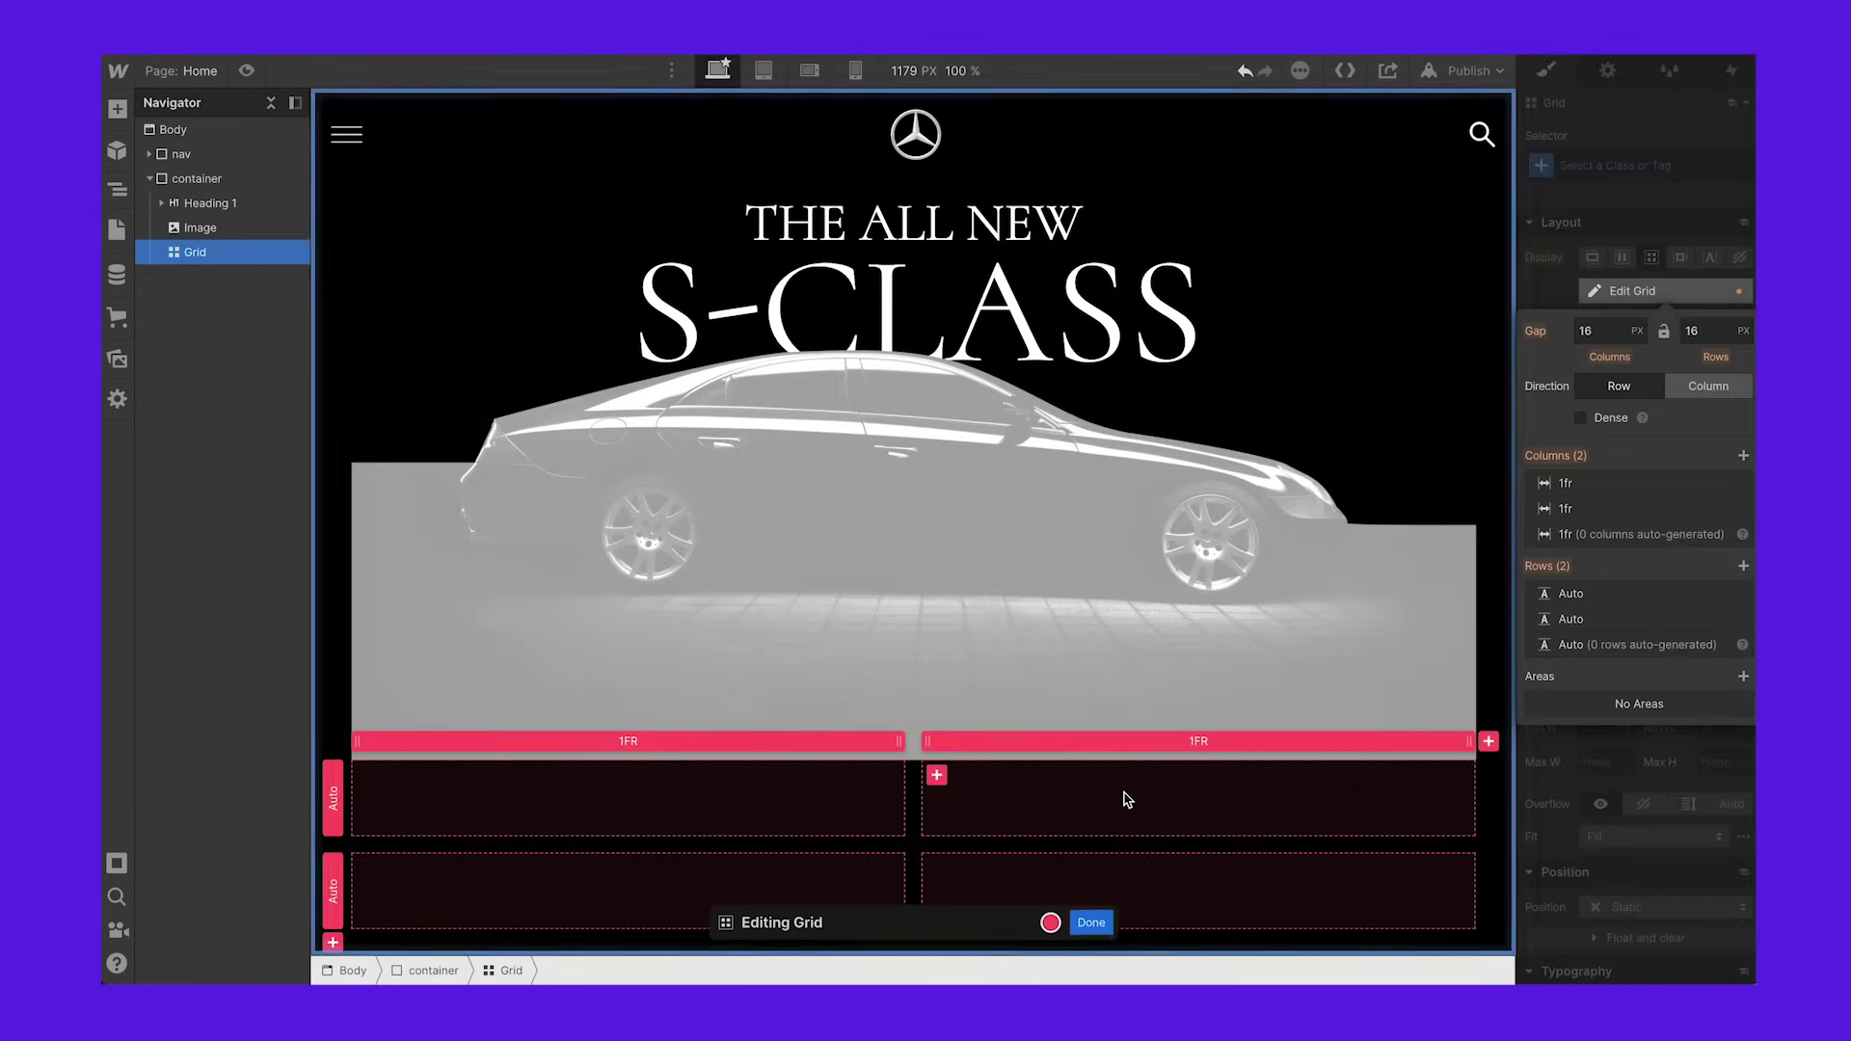
{"action": "left_click", "coordinate": [1488, 740]}
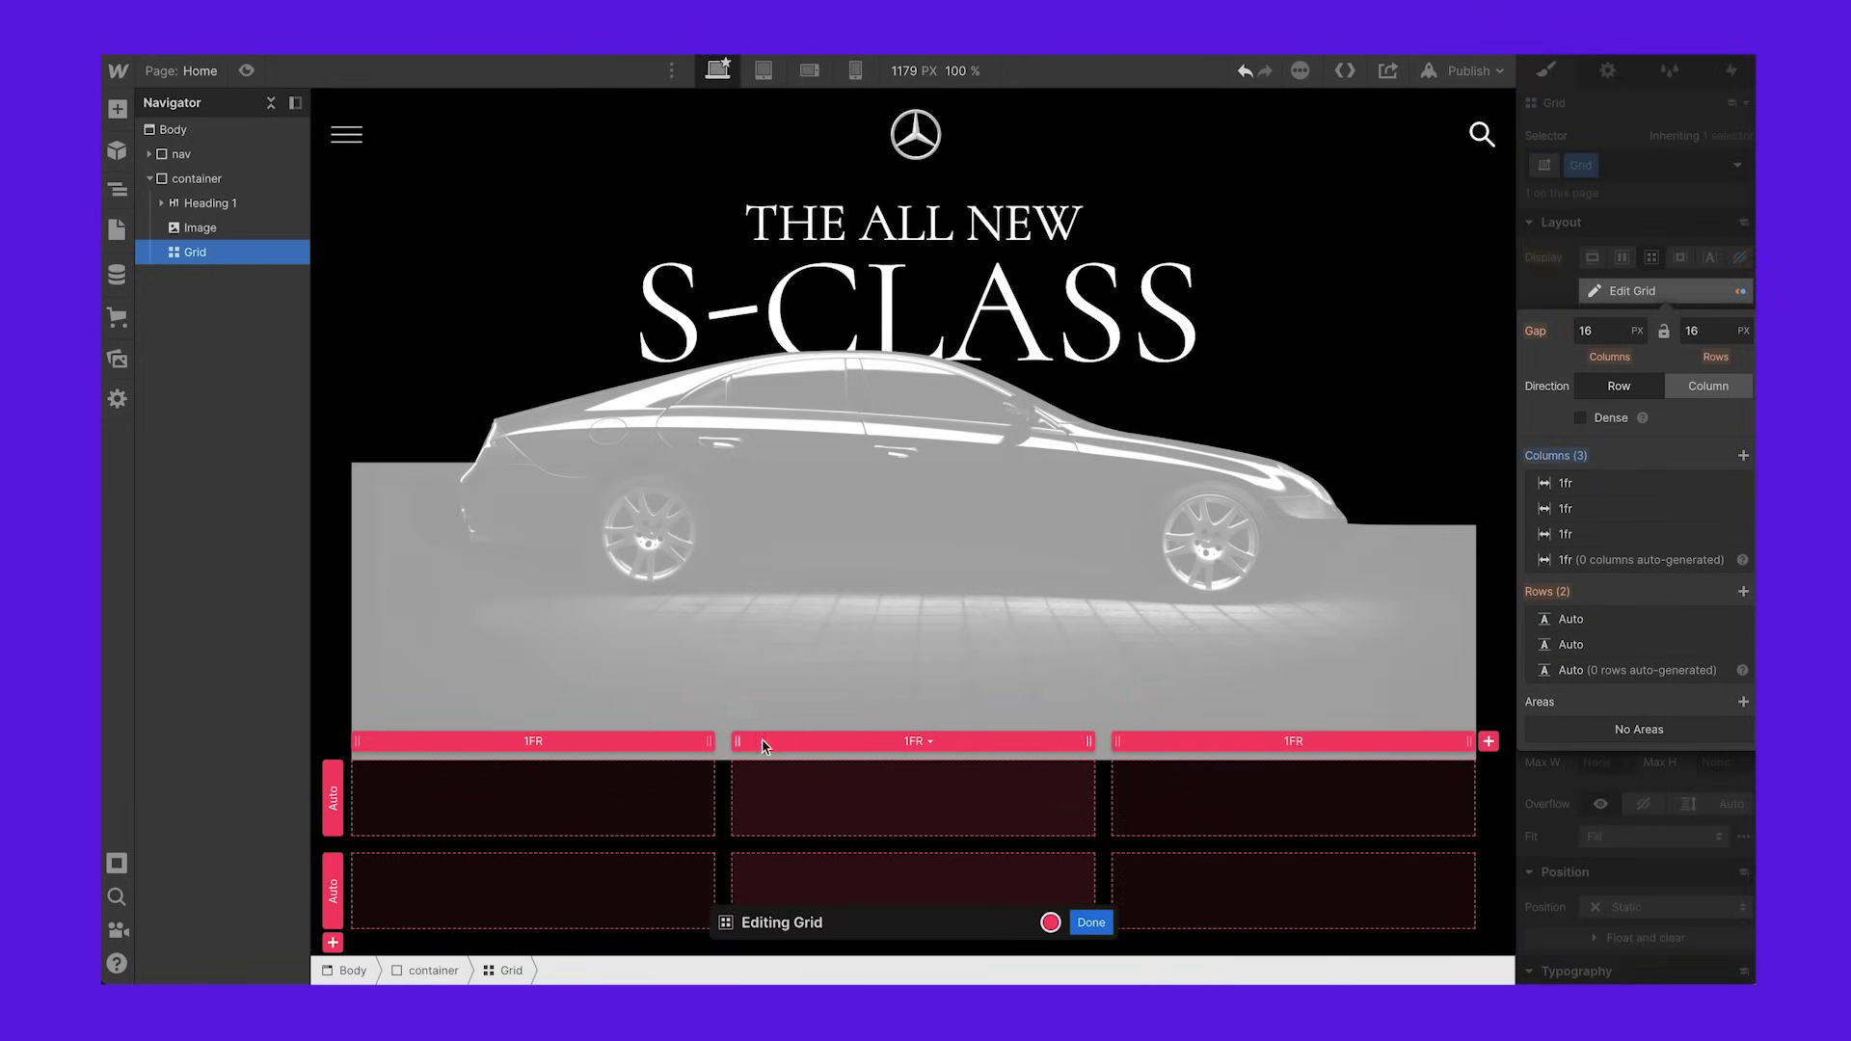
{"action": "left_click", "coordinate": [335, 896]}
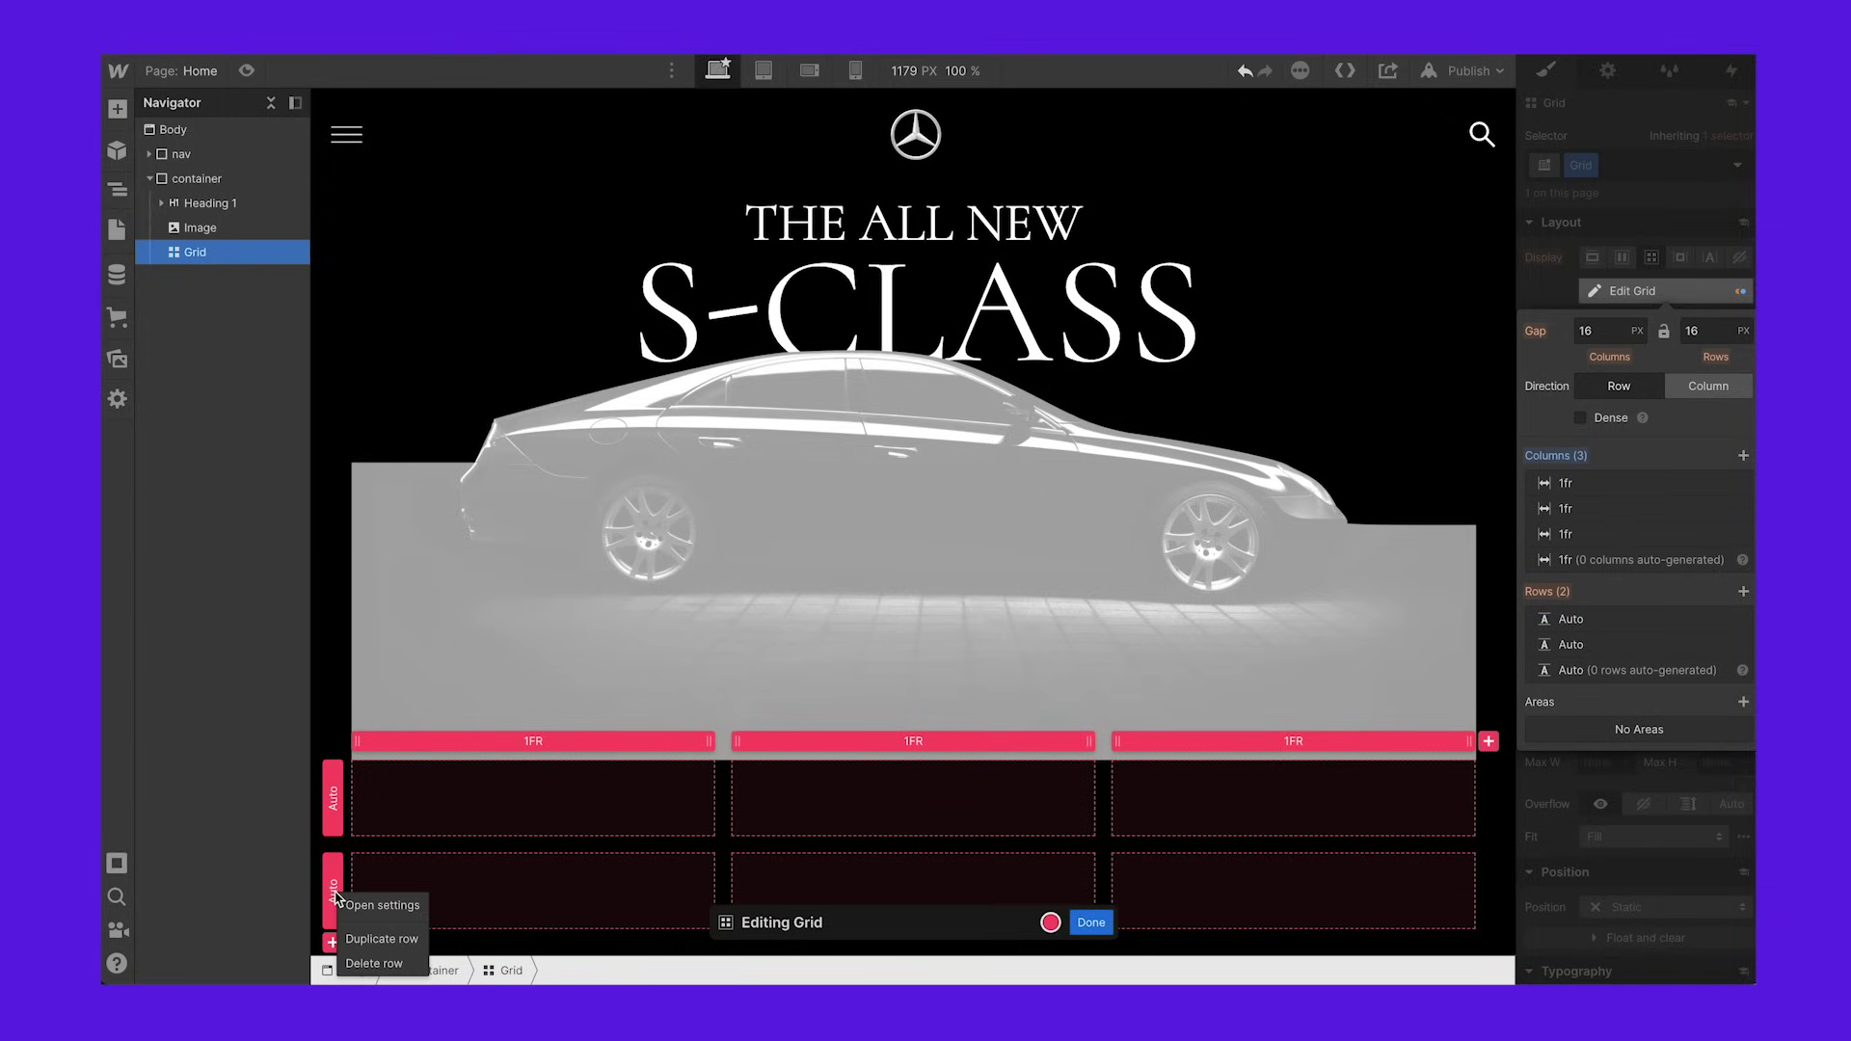
{"action": "left_click", "coordinate": [372, 962]}
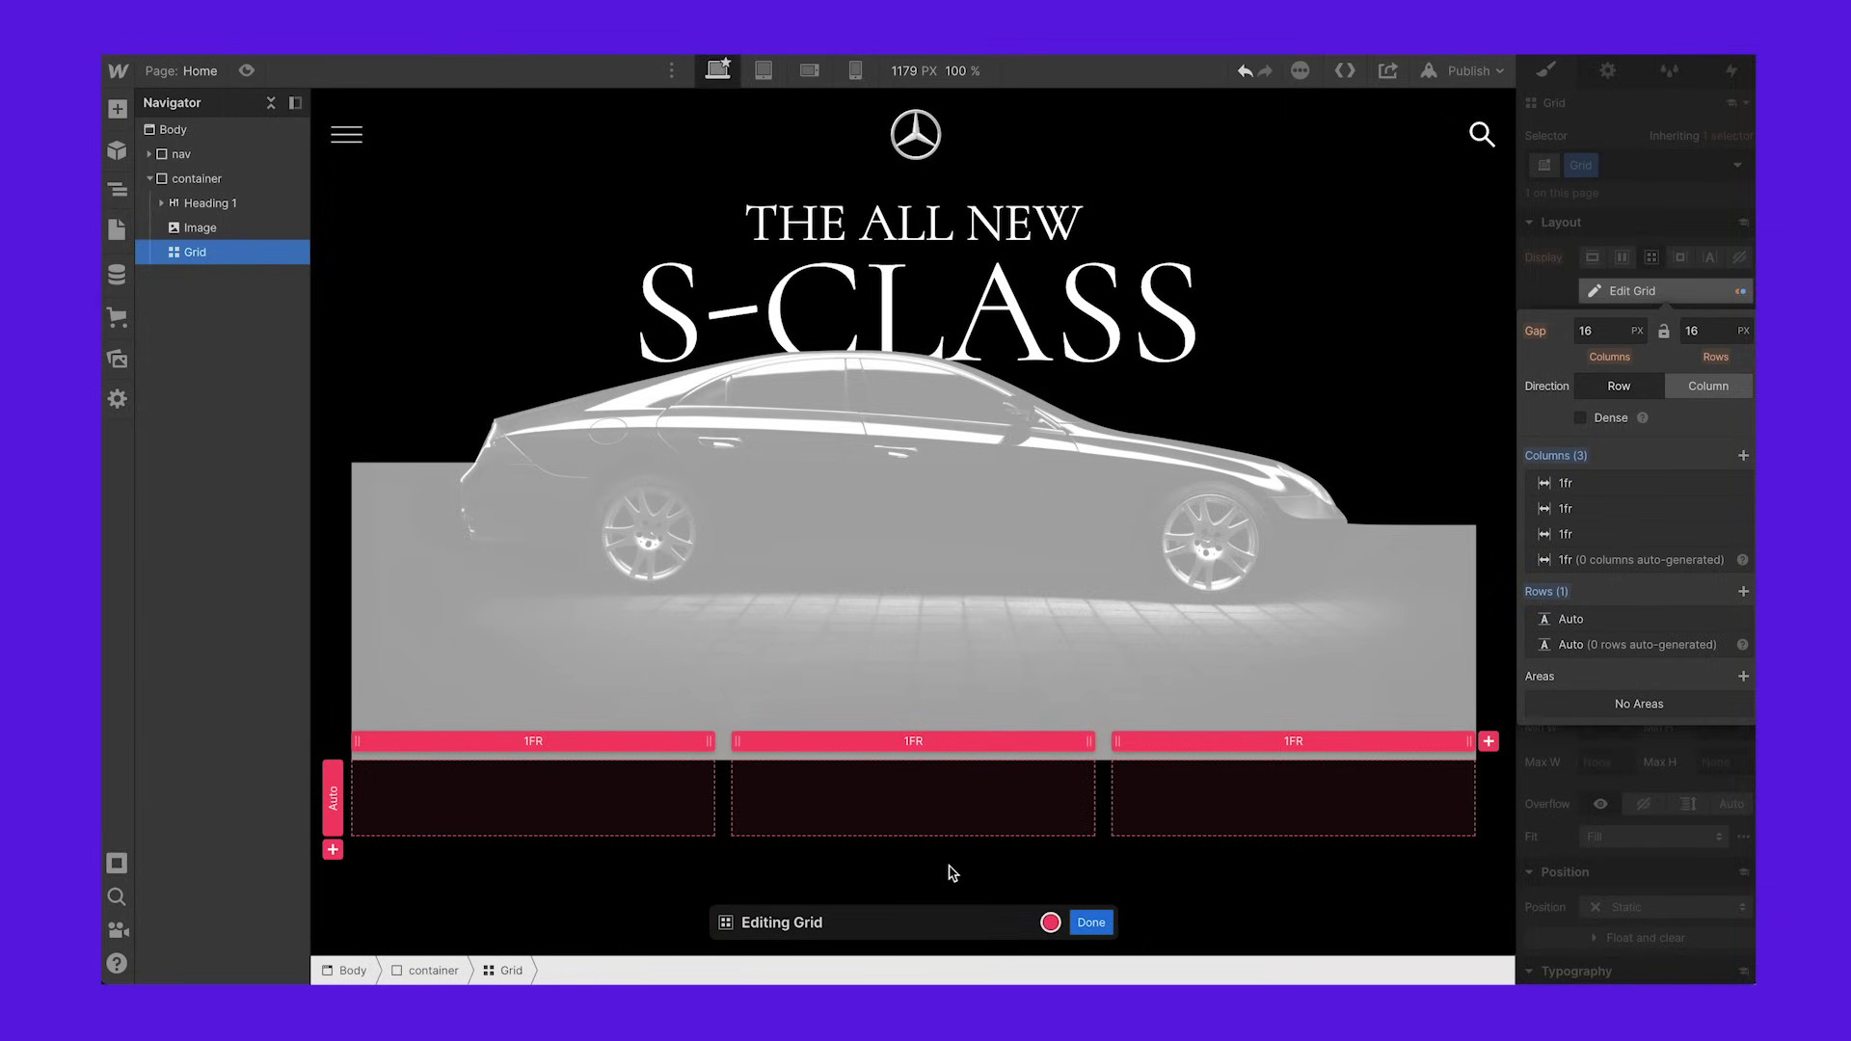
{"action": "left_click", "coordinate": [1087, 922]}
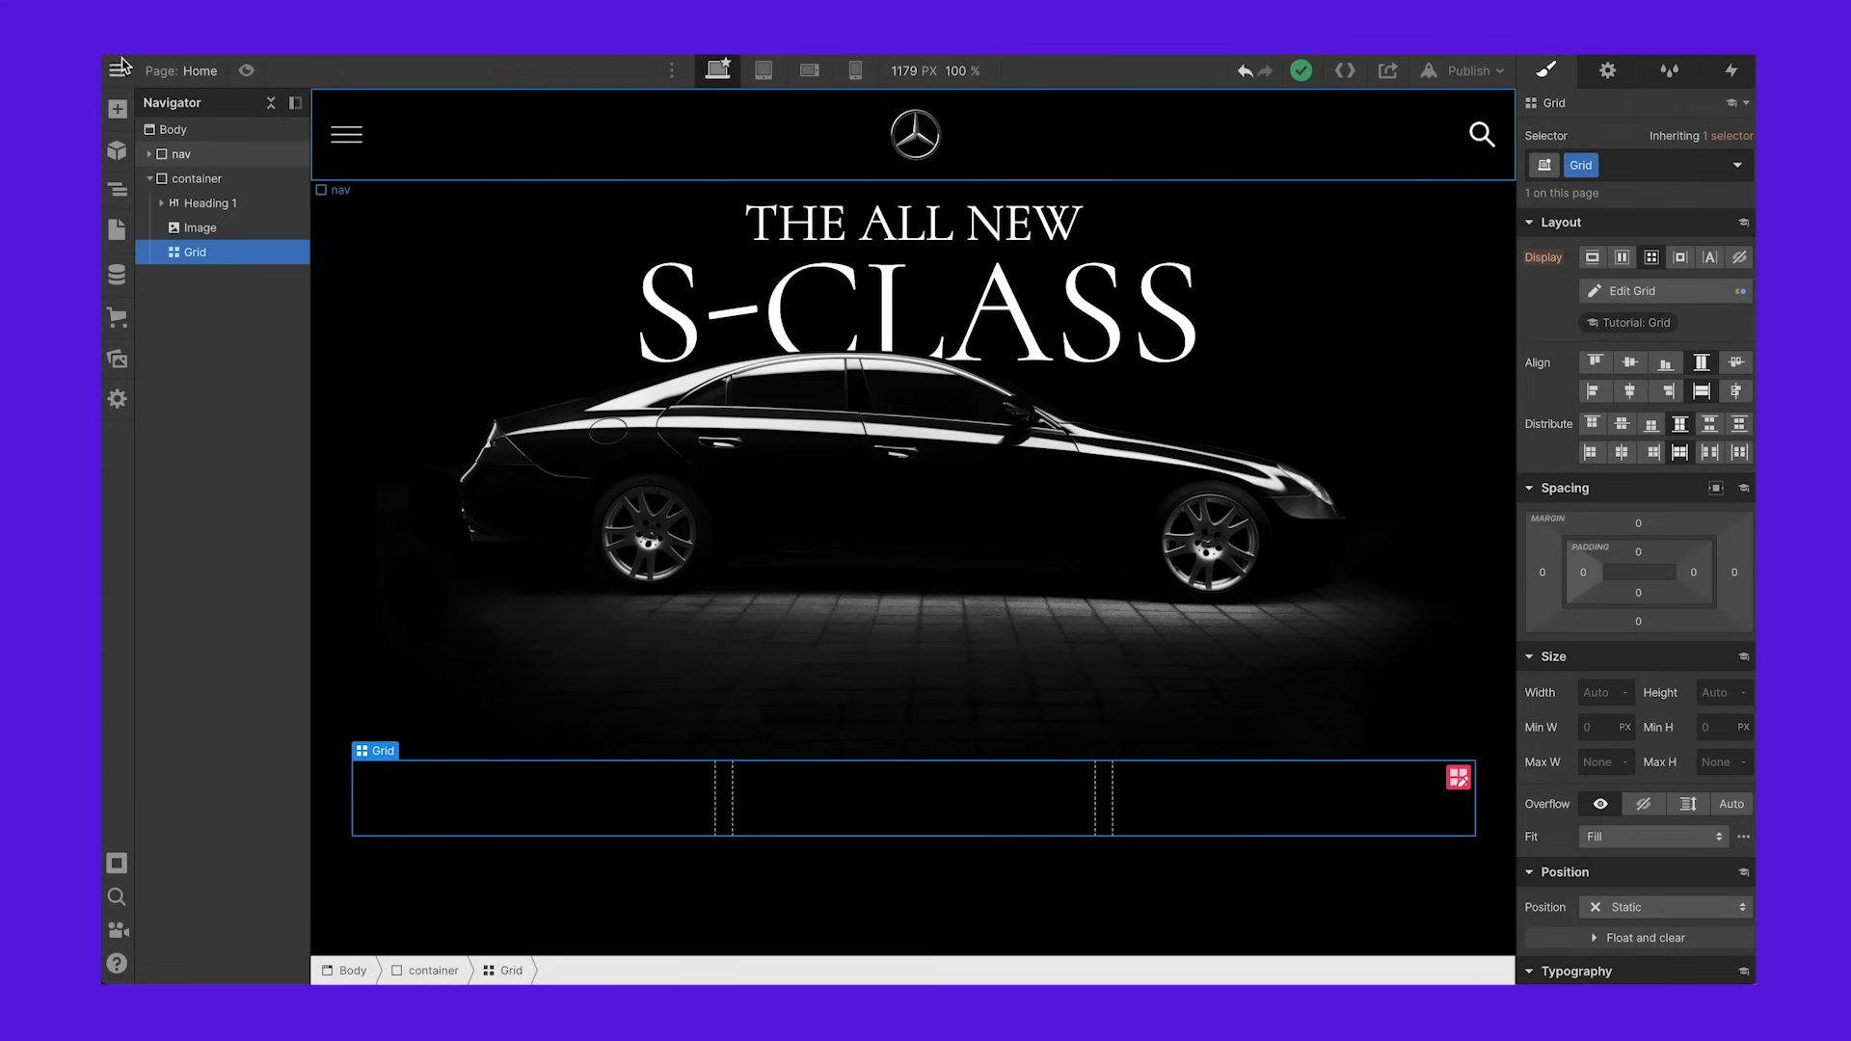
Step: Place a div block in the grid's first cell and give it a new class named feature-box
{"action": "left_click", "coordinate": [117, 109]}
{"action": "left_click_drag", "start_coordinate": [193, 528], "coordinate": [445, 777]}
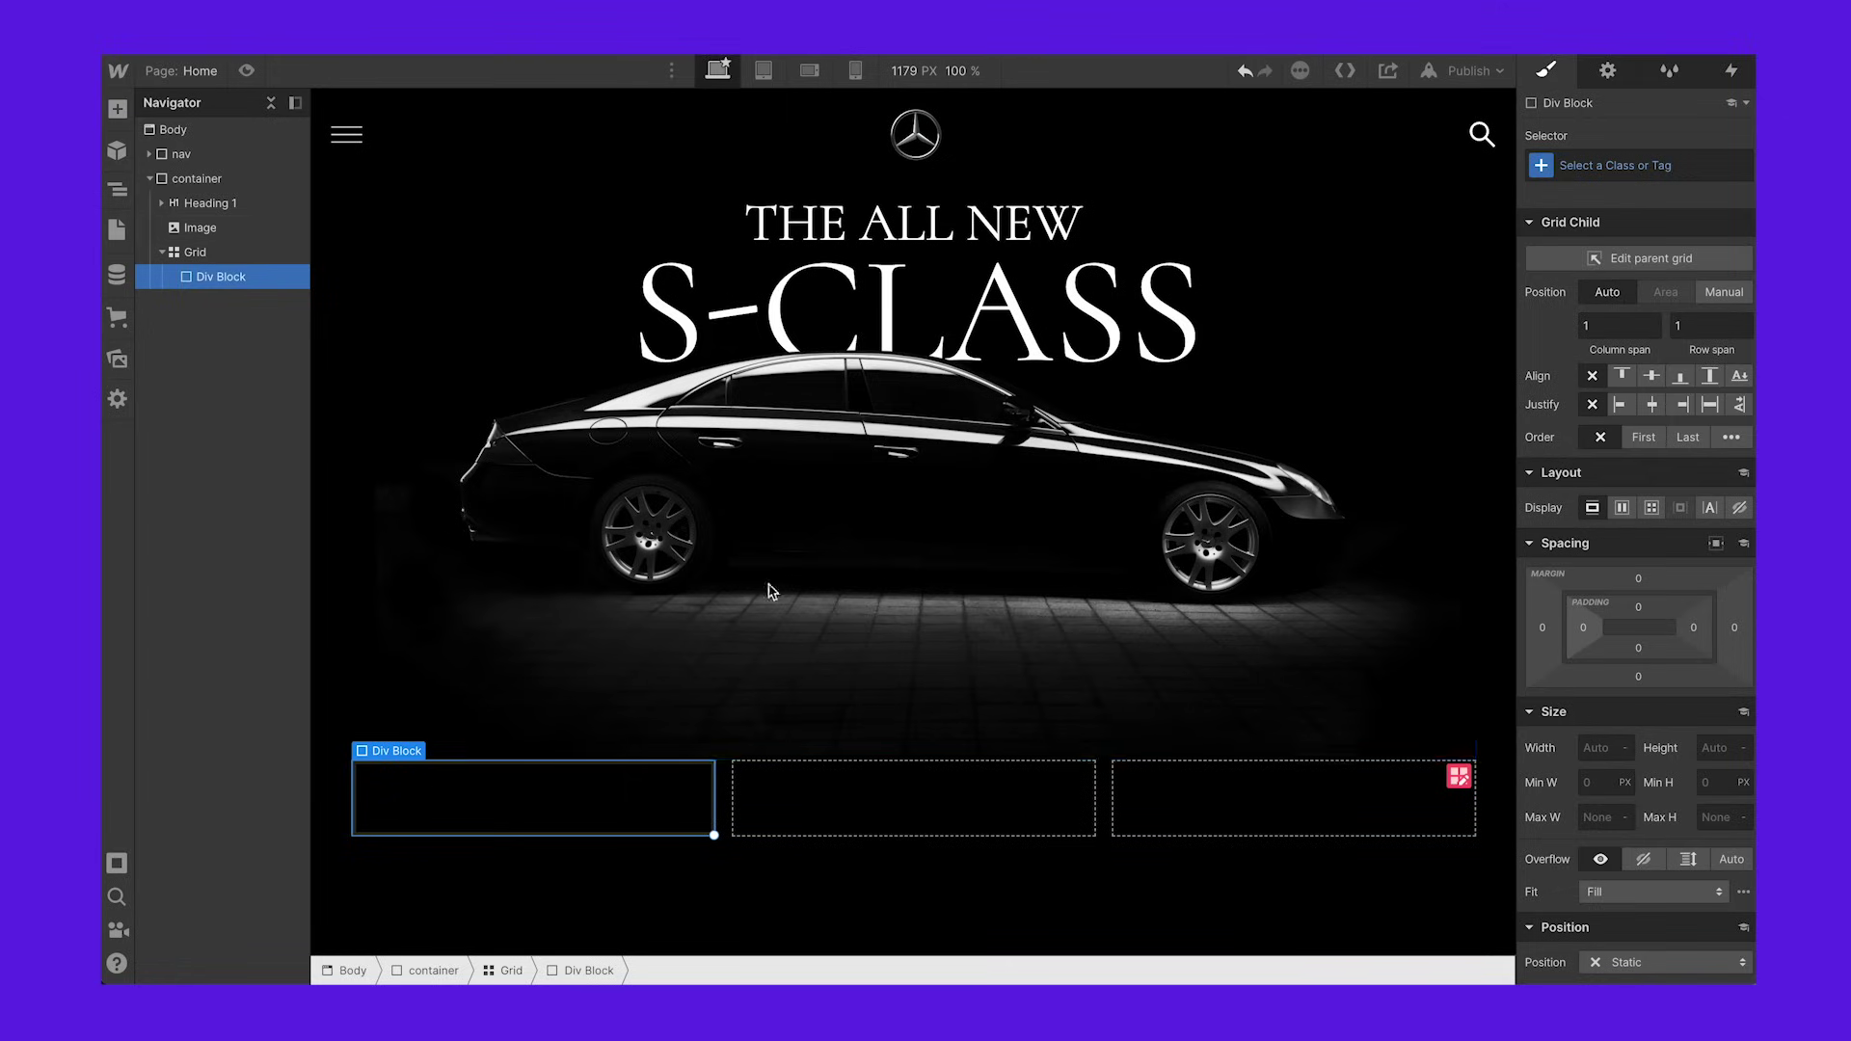
{"action": "left_click", "coordinate": [1595, 166]}
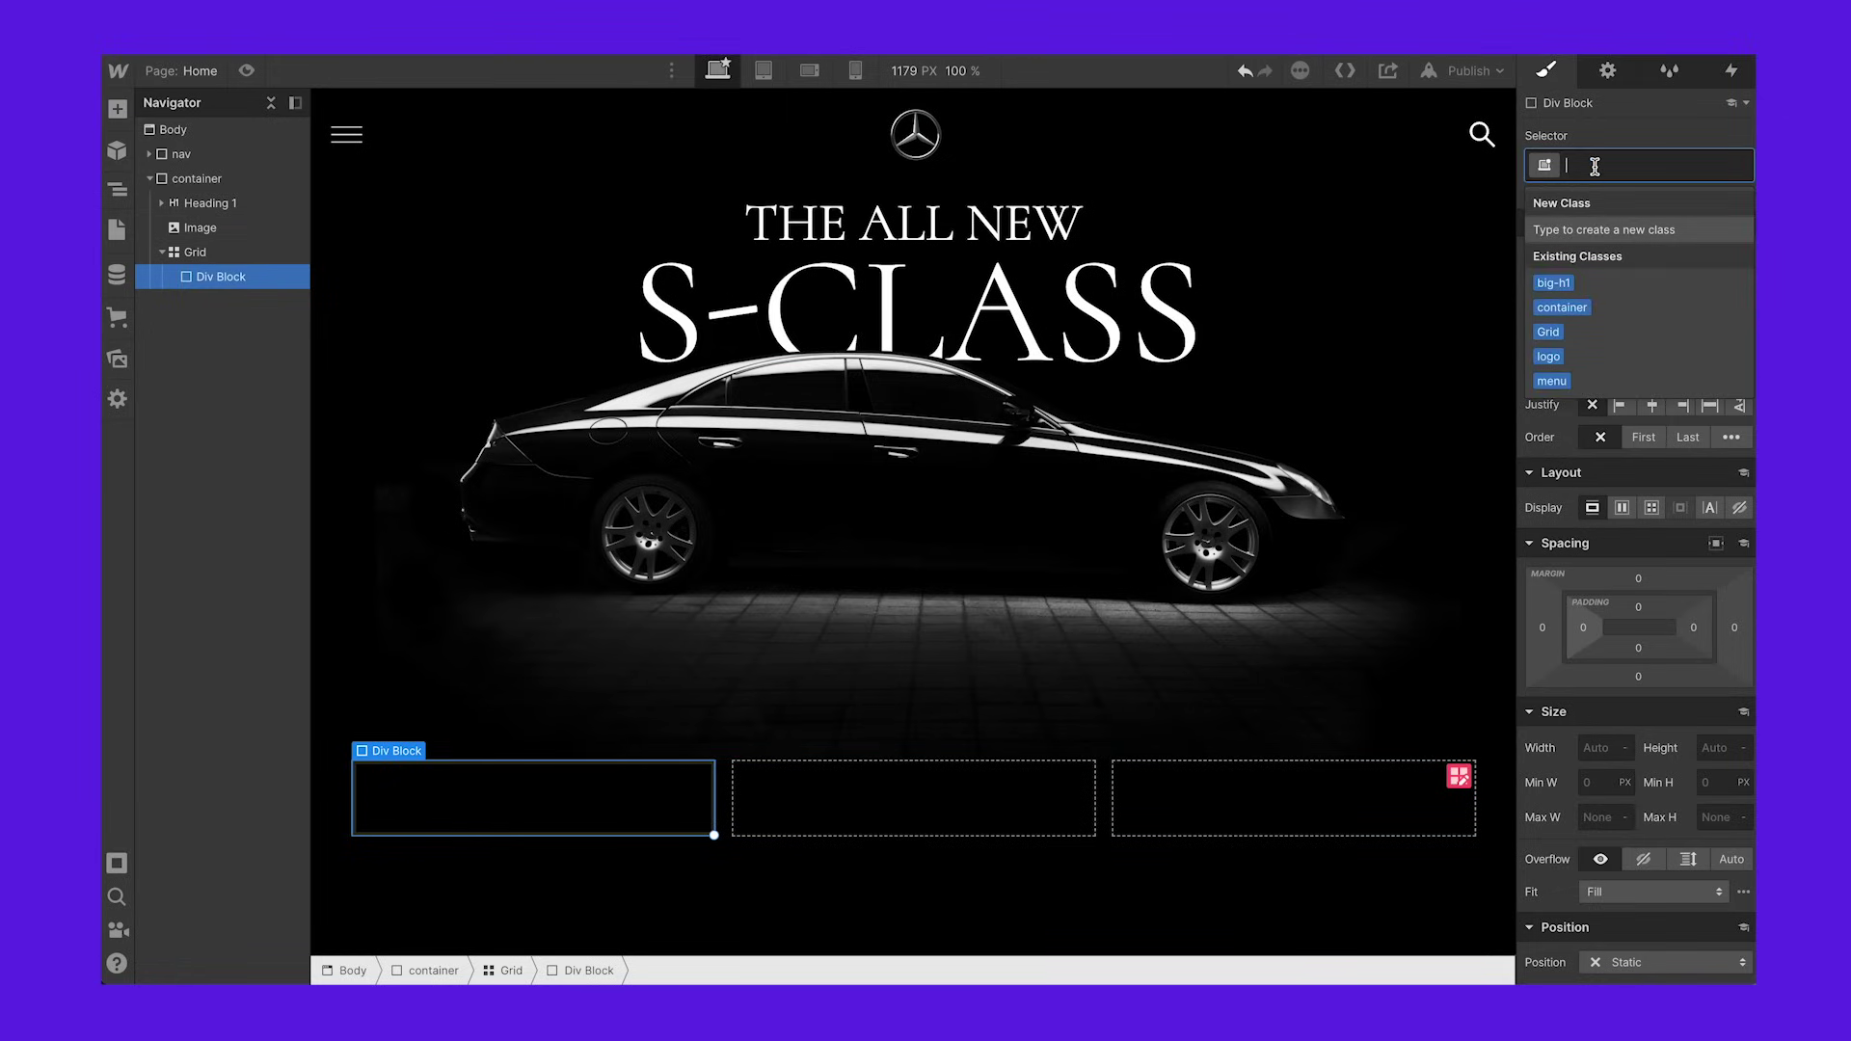
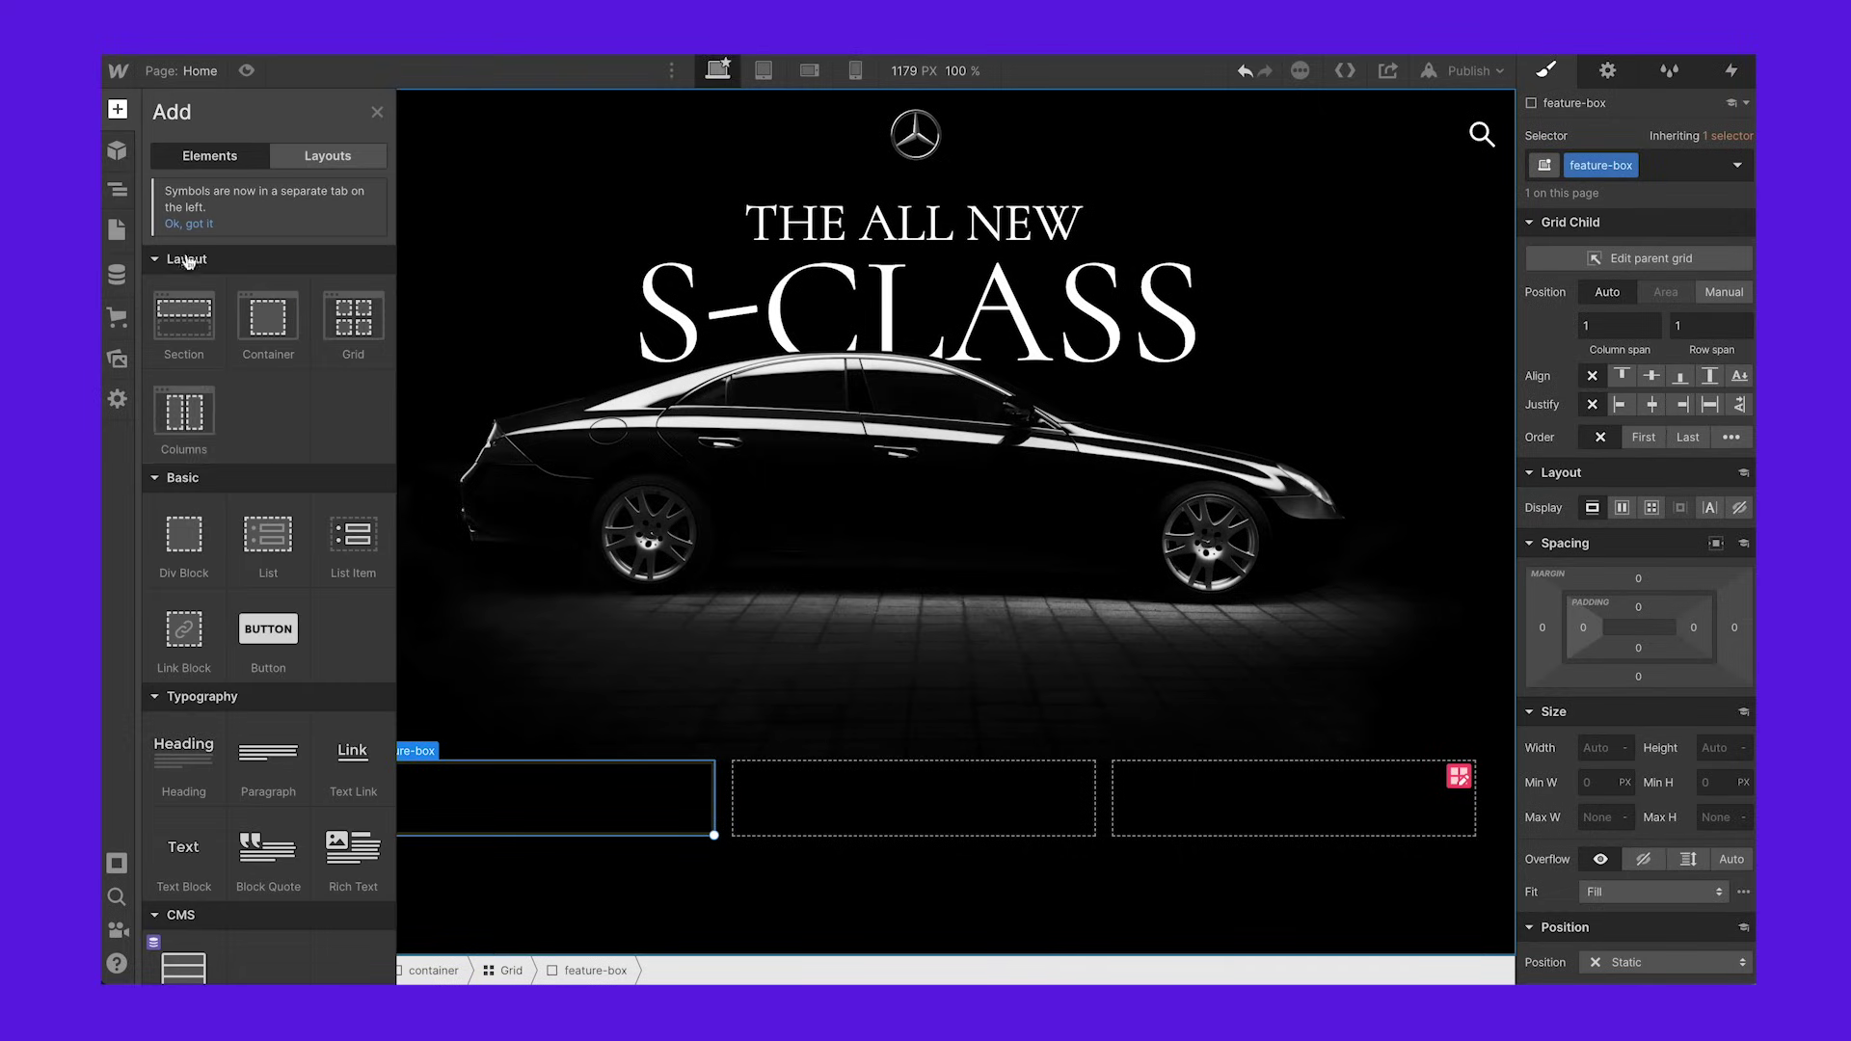
Step: Add a heading inside the feature-box div and make it an H2
{"action": "left_click_drag", "start_coordinate": [169, 751], "coordinate": [415, 819]}
{"action": "left_click", "coordinate": [419, 652]}
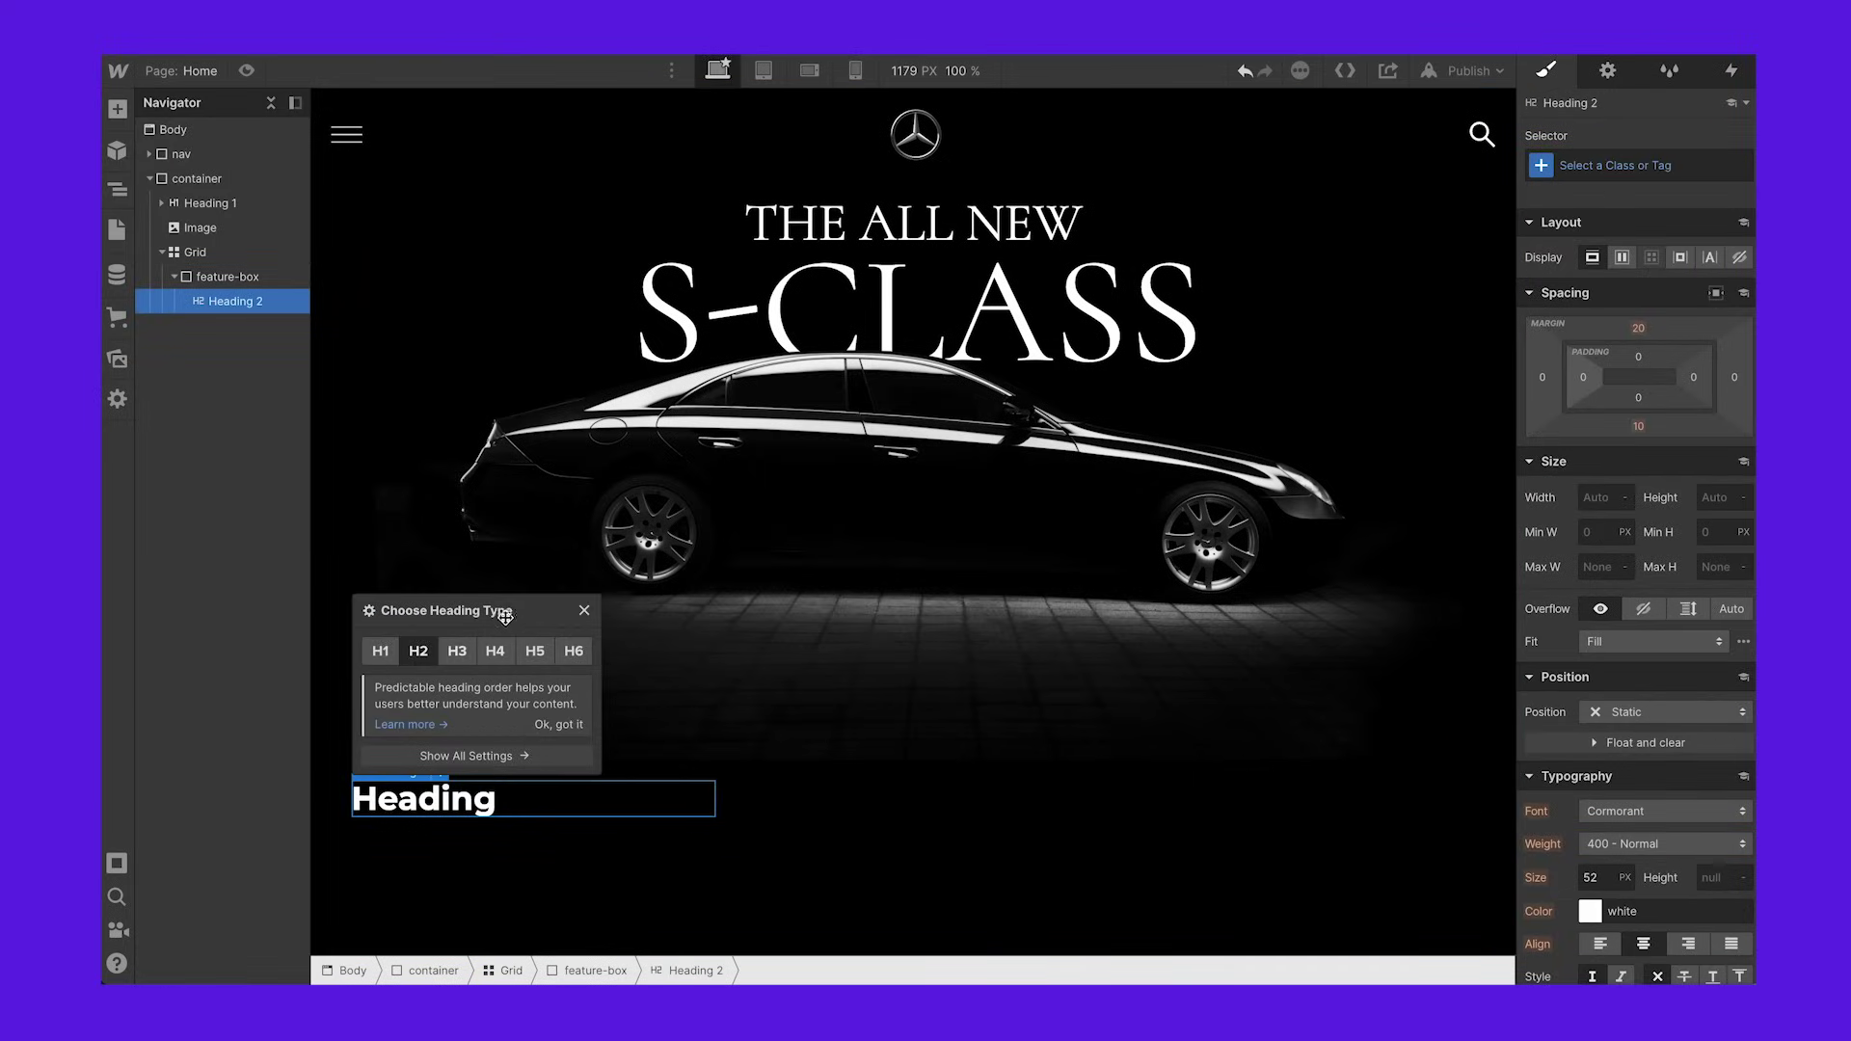
{"action": "left_click", "coordinate": [583, 612]}
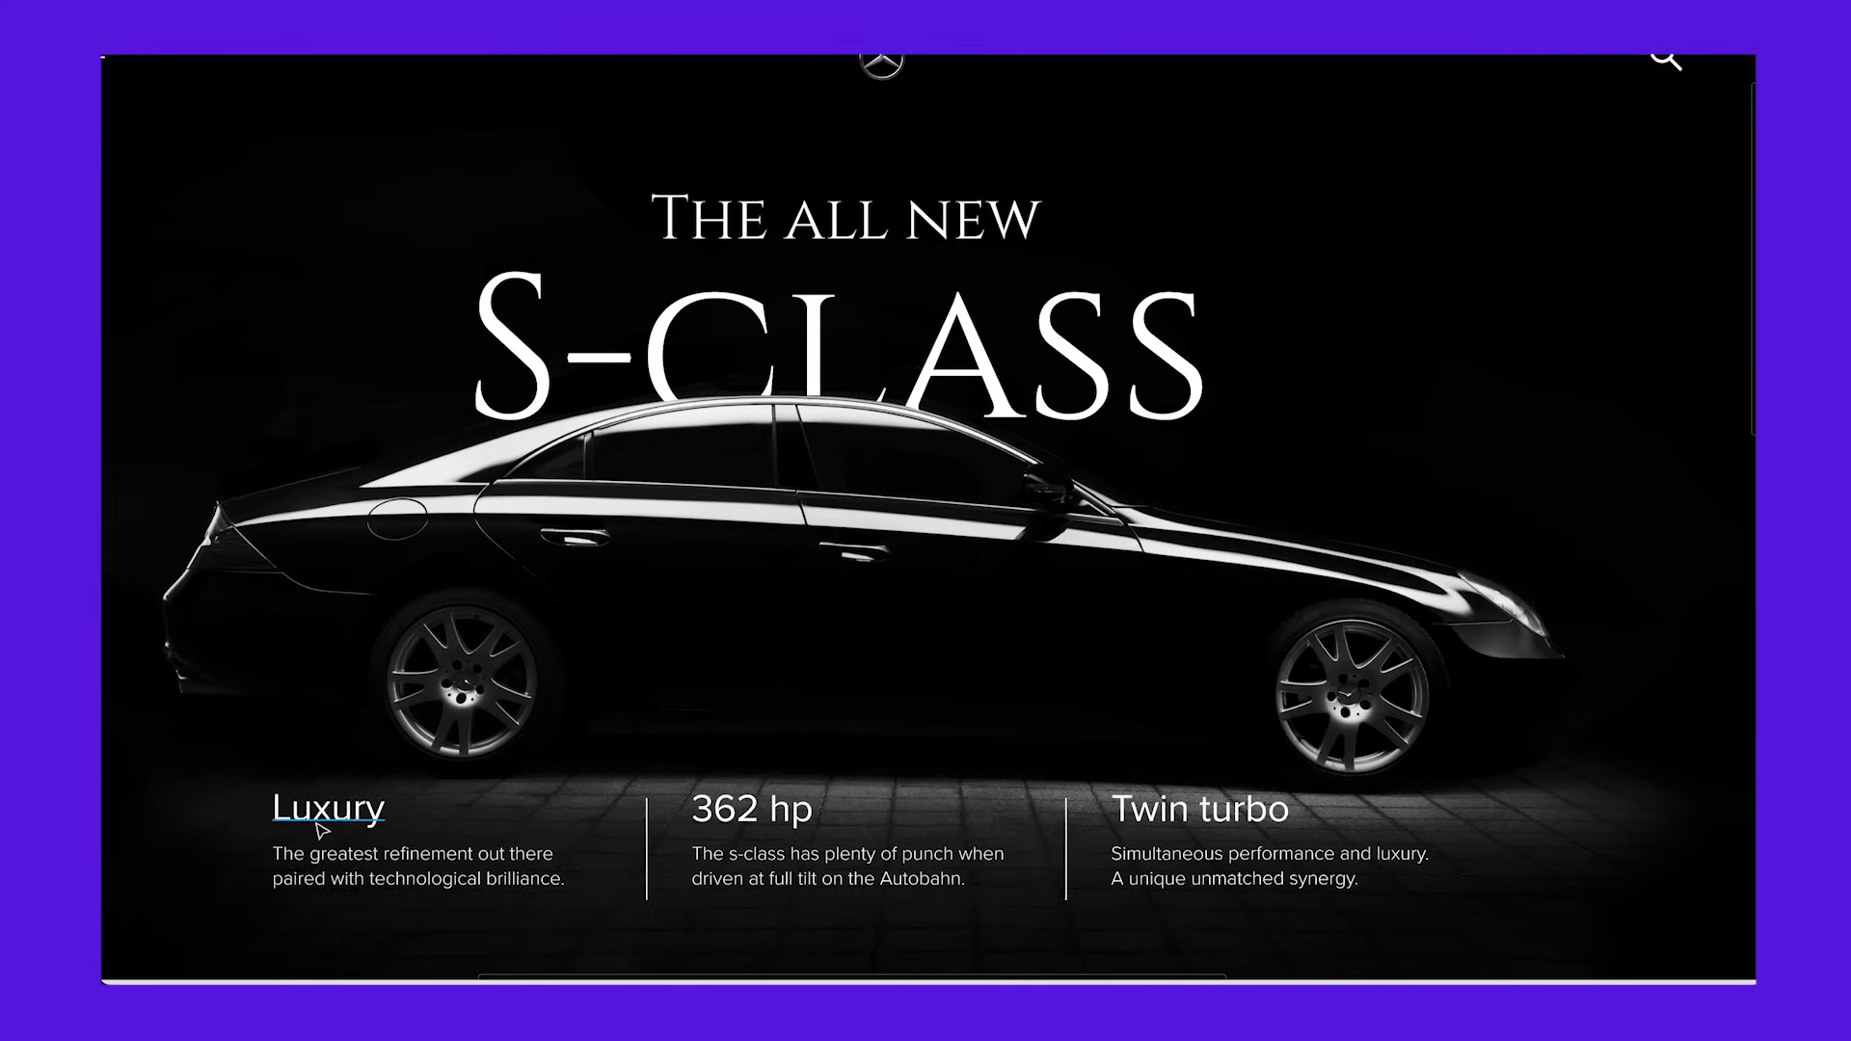
Step: Copy the word "Luxury" from the design mockup and use it as the text of the H2 heading
{"action": "double_click", "coordinate": [321, 827]}
{"action": "key", "text": "ctrl+c"}
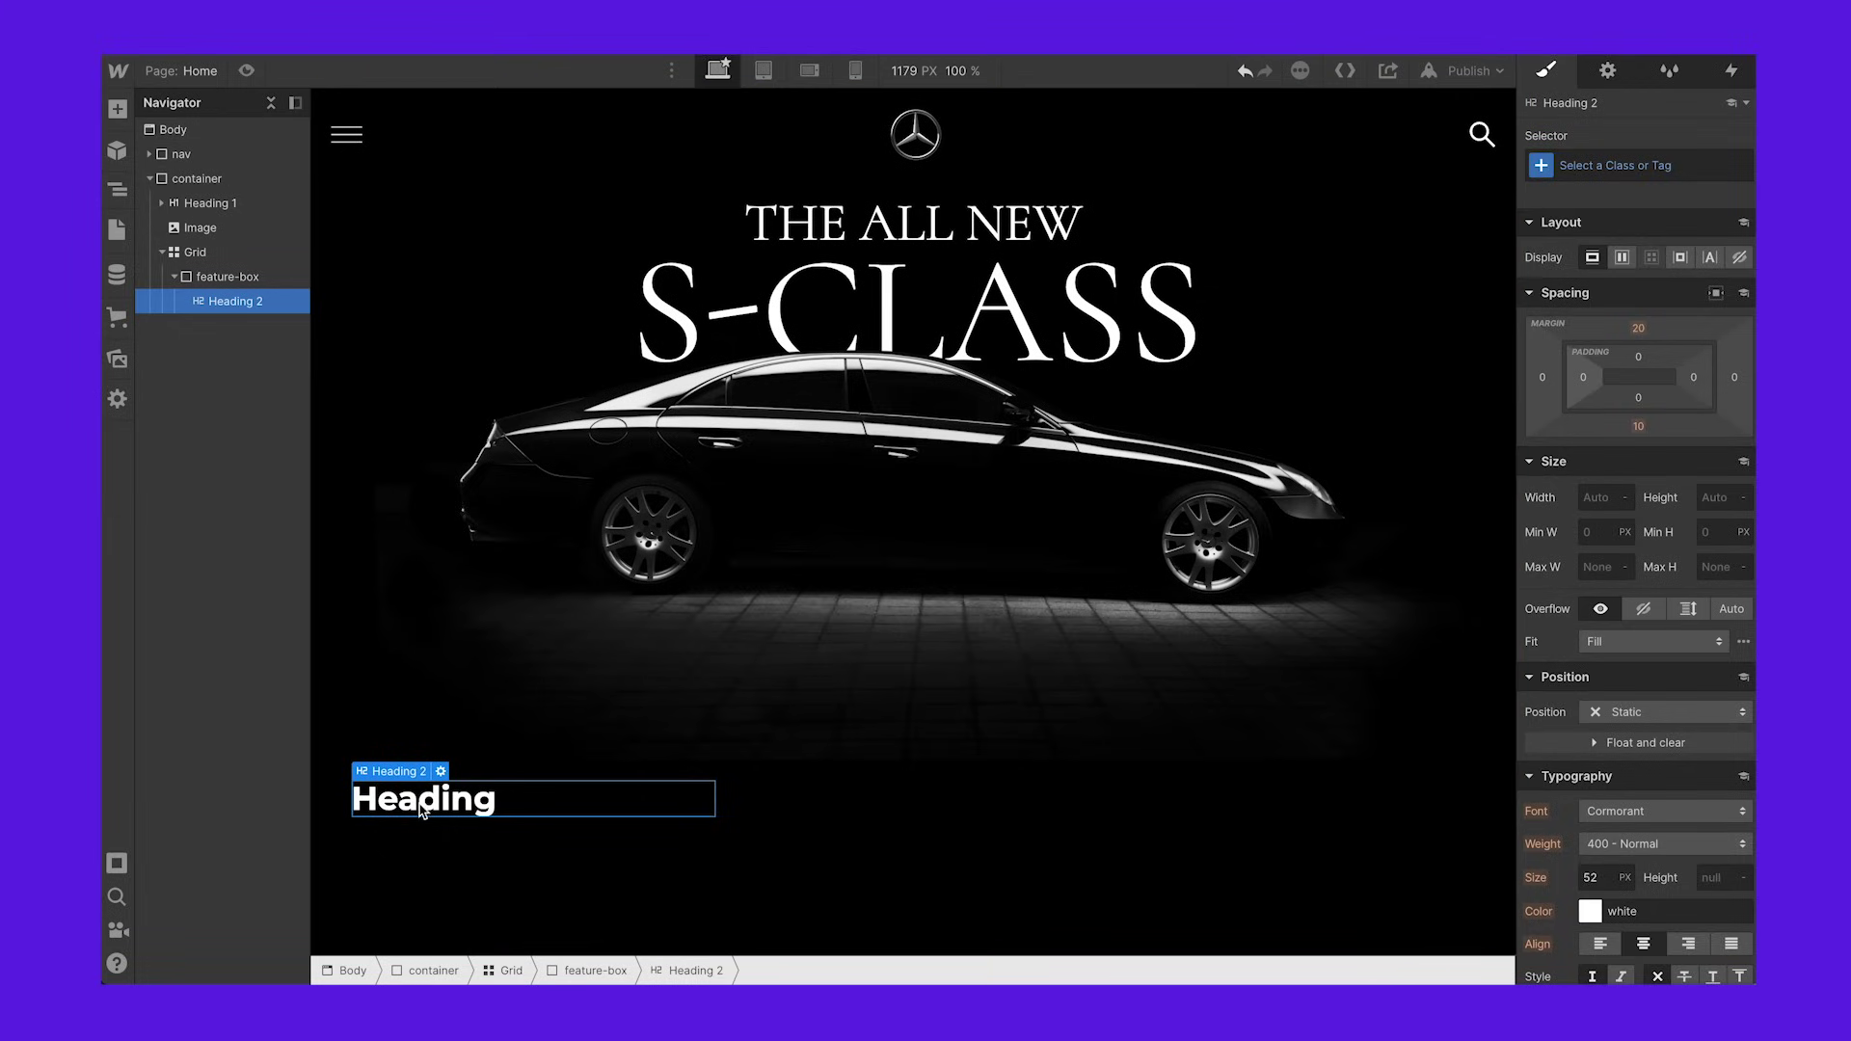
{"action": "double_click", "coordinate": [421, 810]}
{"action": "key", "text": "ctrl+v"}
{"action": "key", "text": "Escape"}
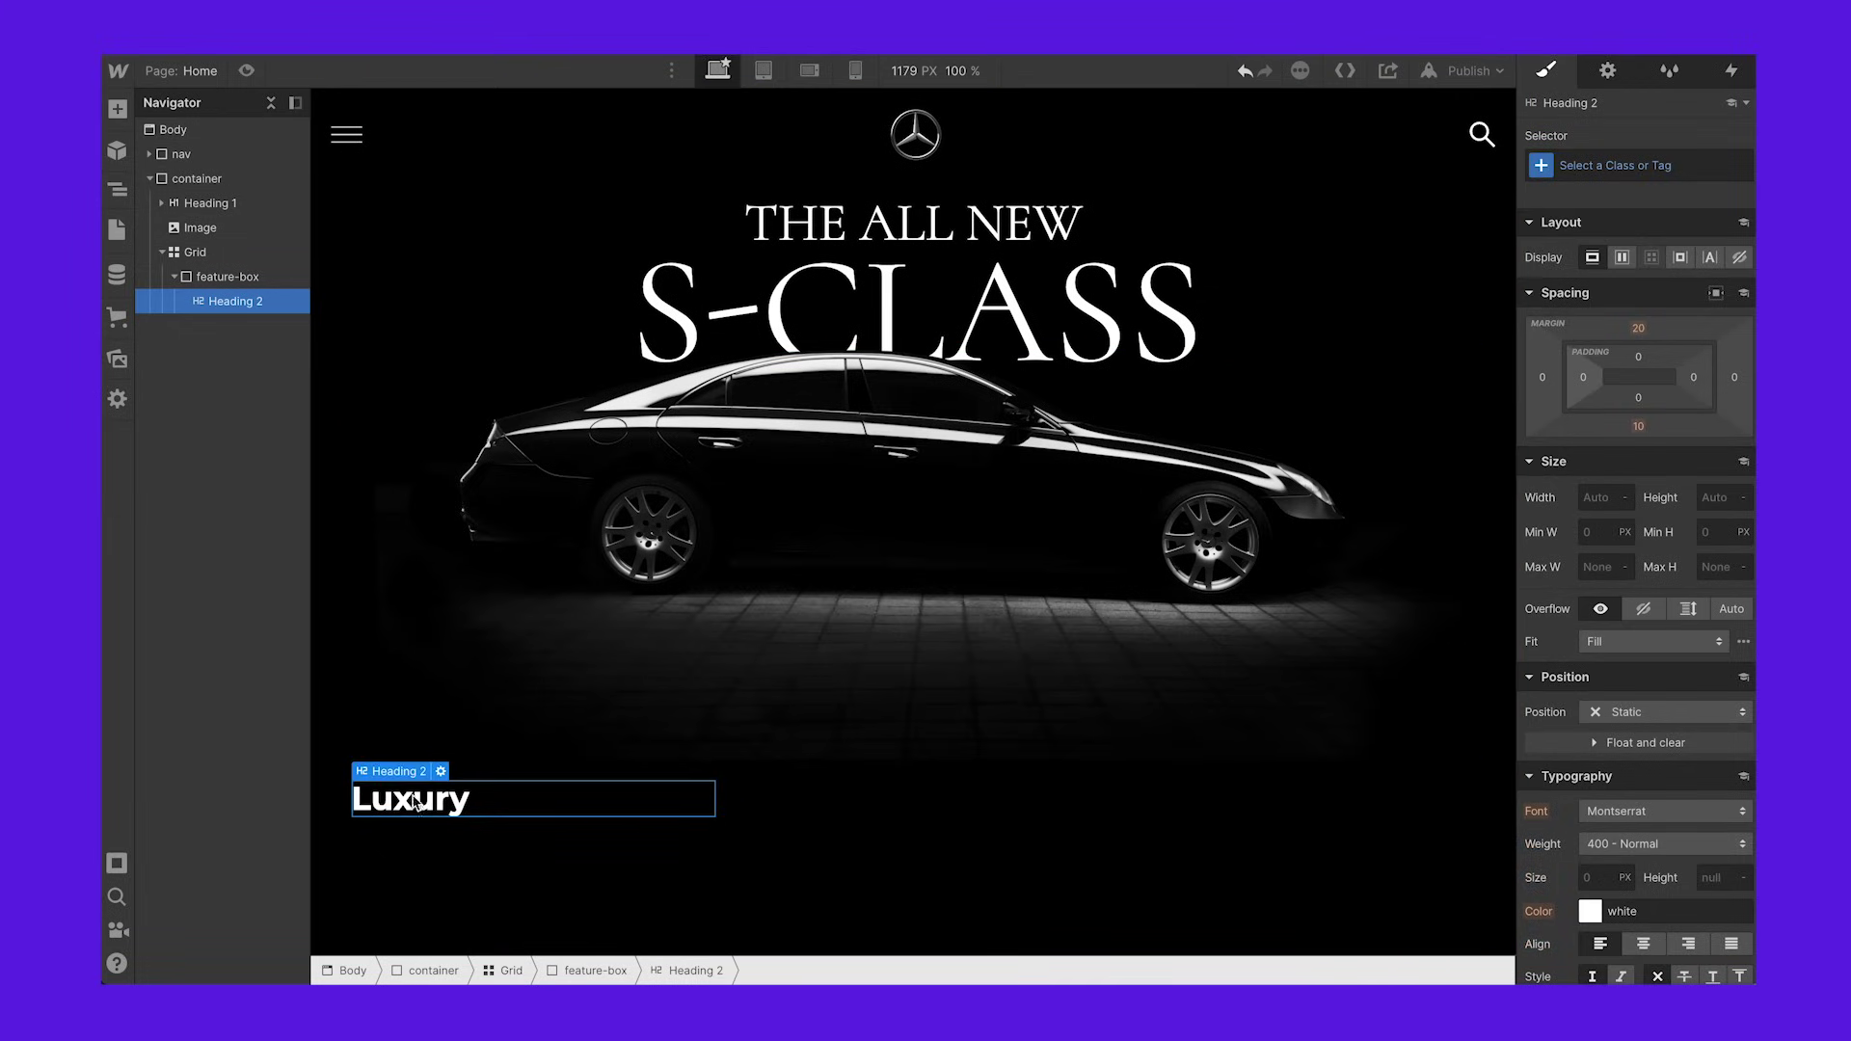
Step: Set the font weight of all H2 headings to 300 - Light
{"action": "left_click", "coordinate": [1629, 164]}
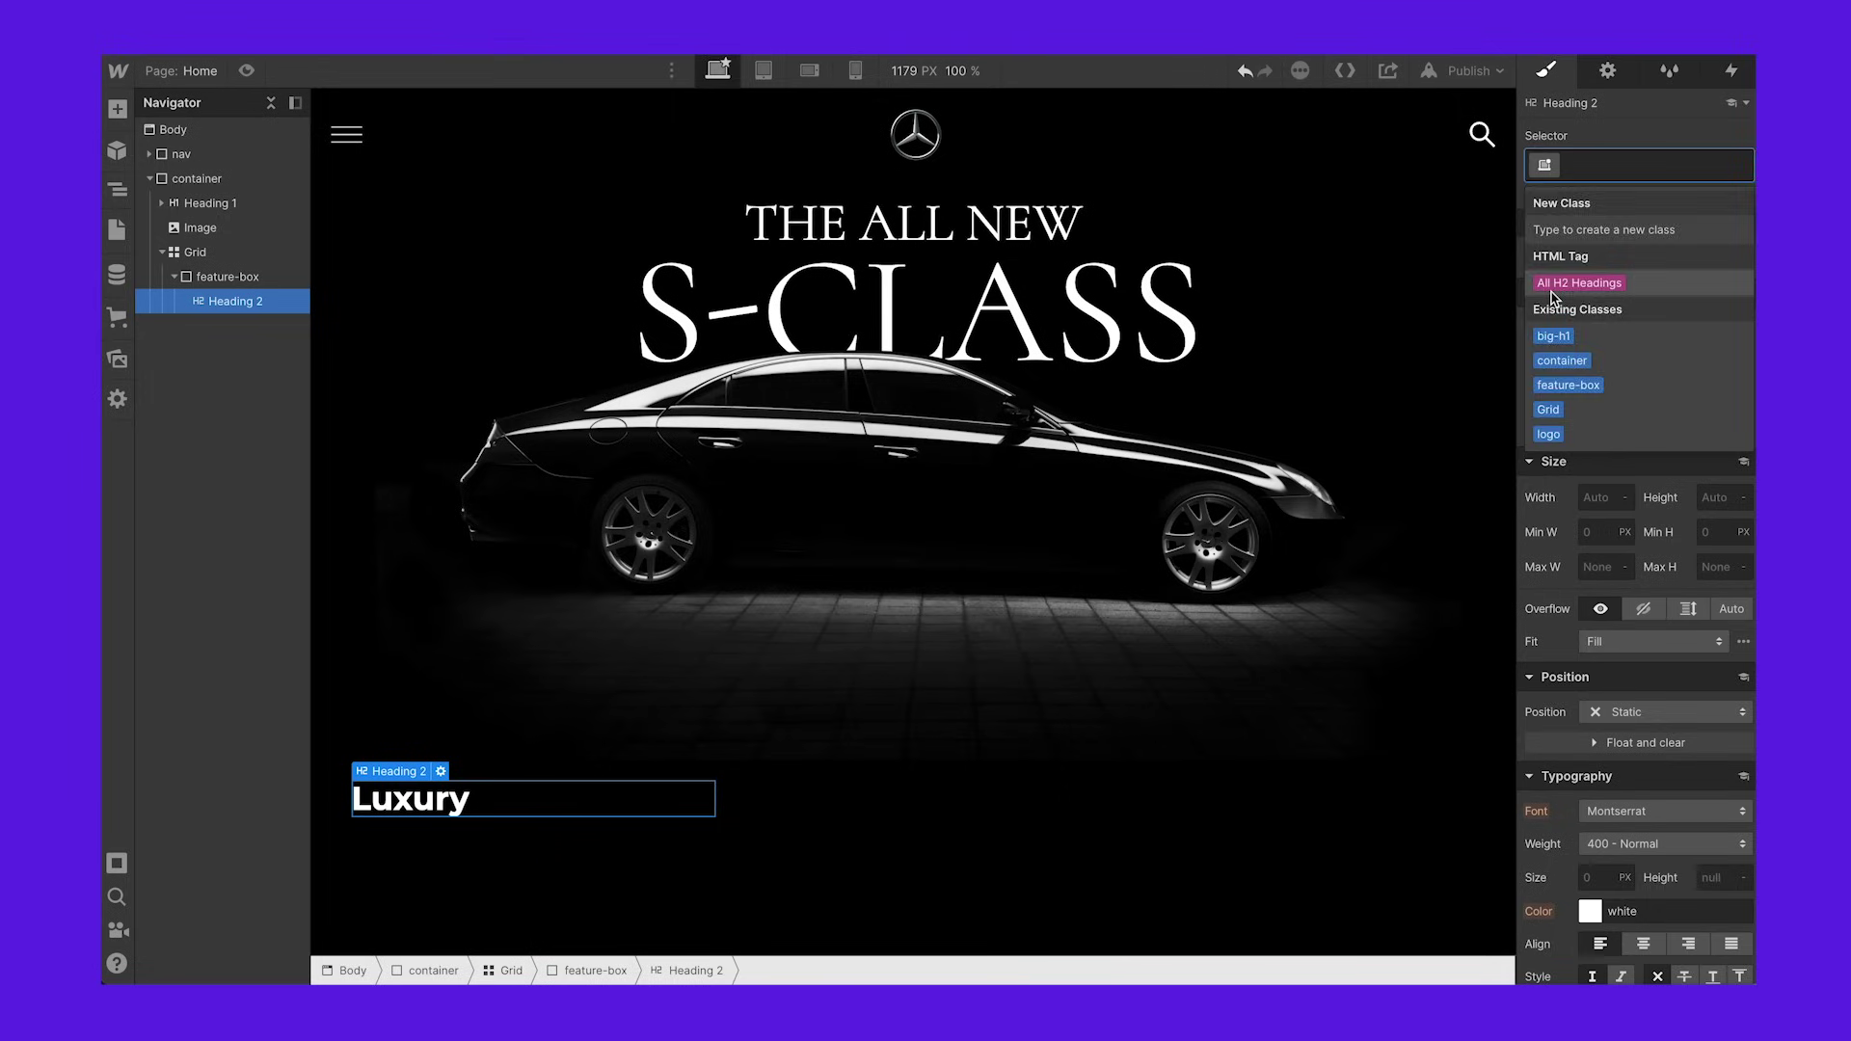
{"action": "left_click", "coordinate": [1552, 283]}
{"action": "scroll", "coordinate": [1590, 578], "scroll_direction": "down", "scroll_amount": 3}
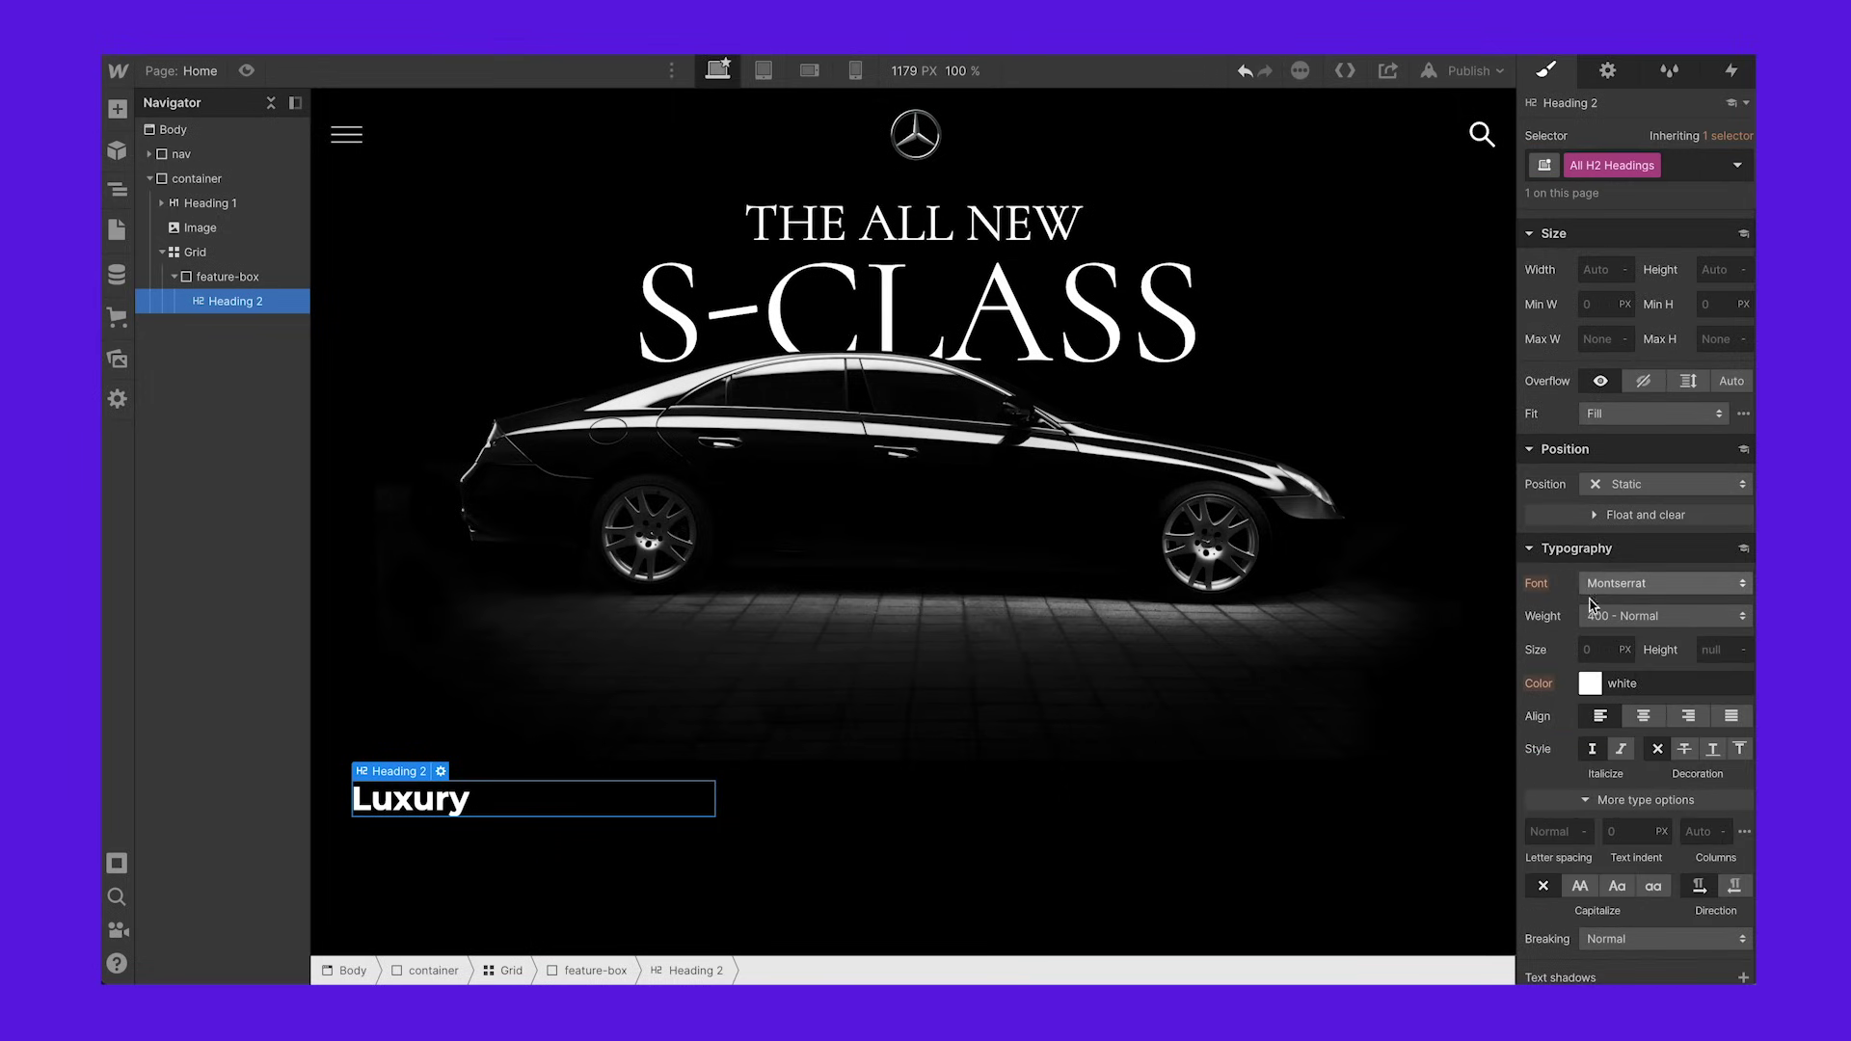
{"action": "left_click", "coordinate": [1596, 615]}
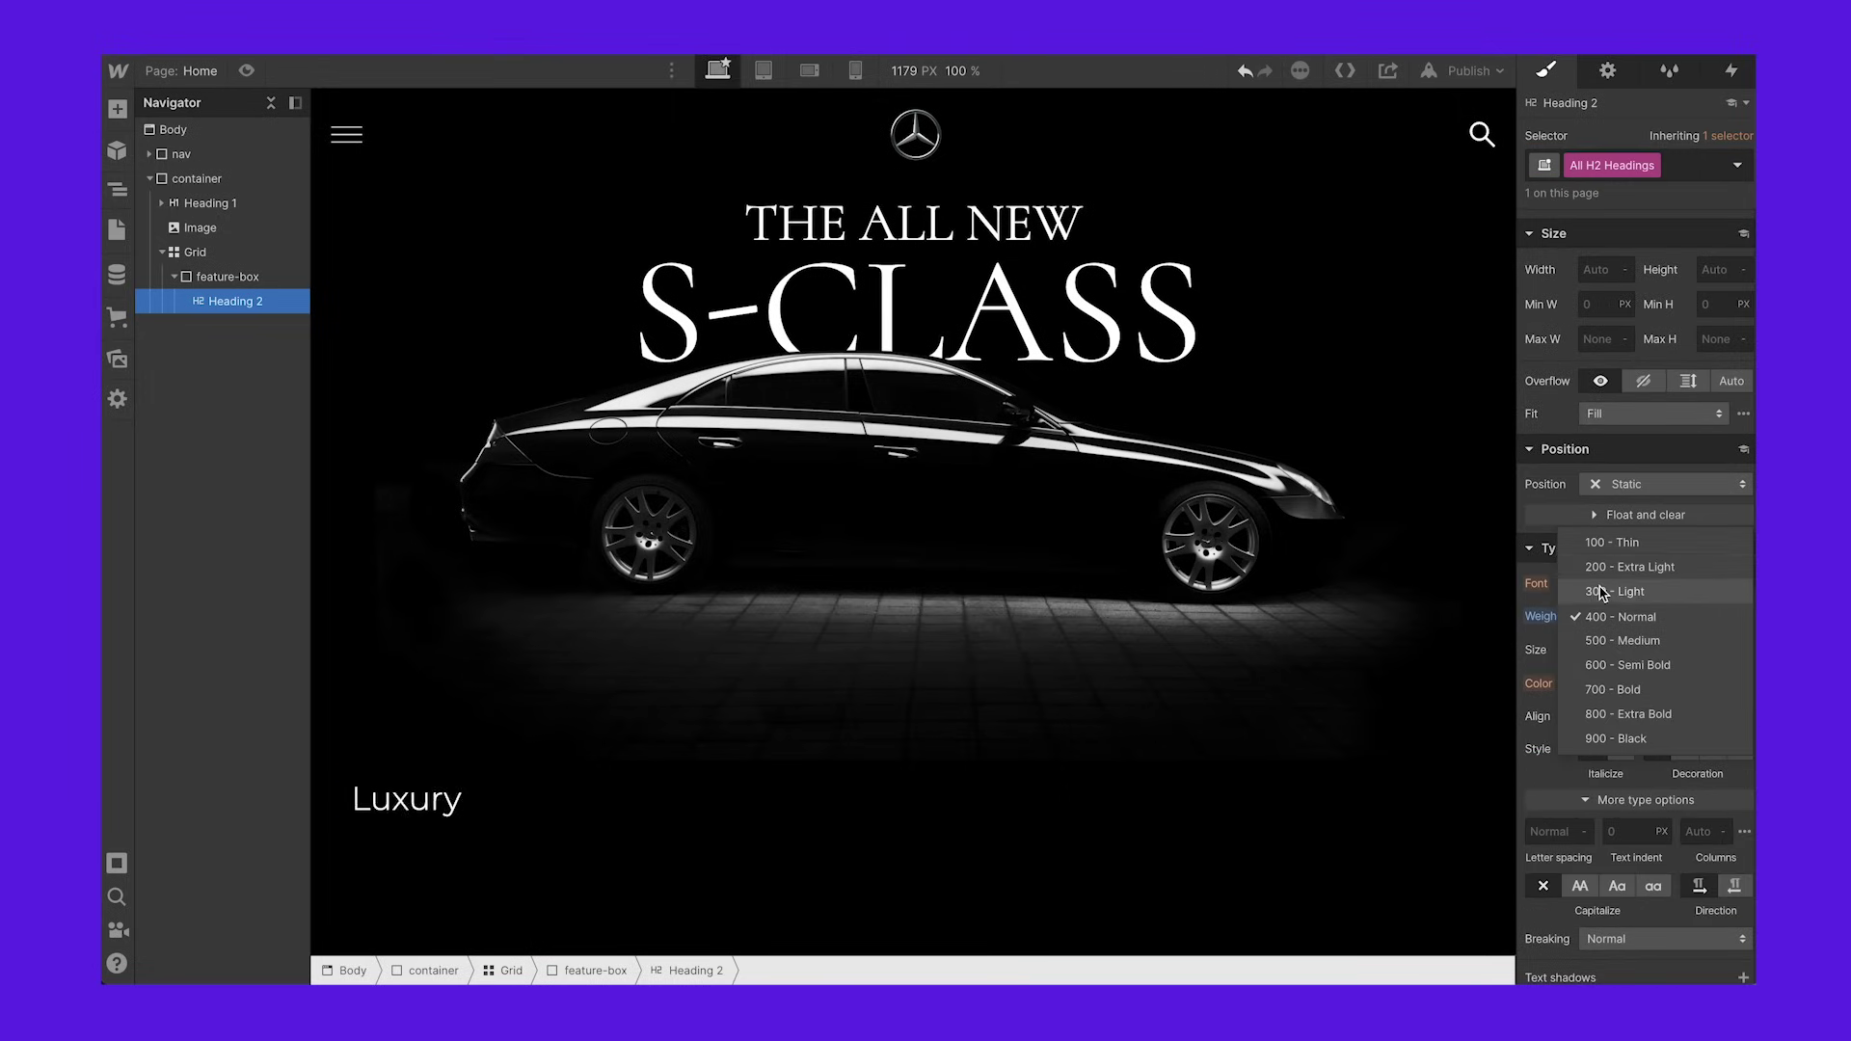
{"action": "left_click", "coordinate": [1605, 591]}
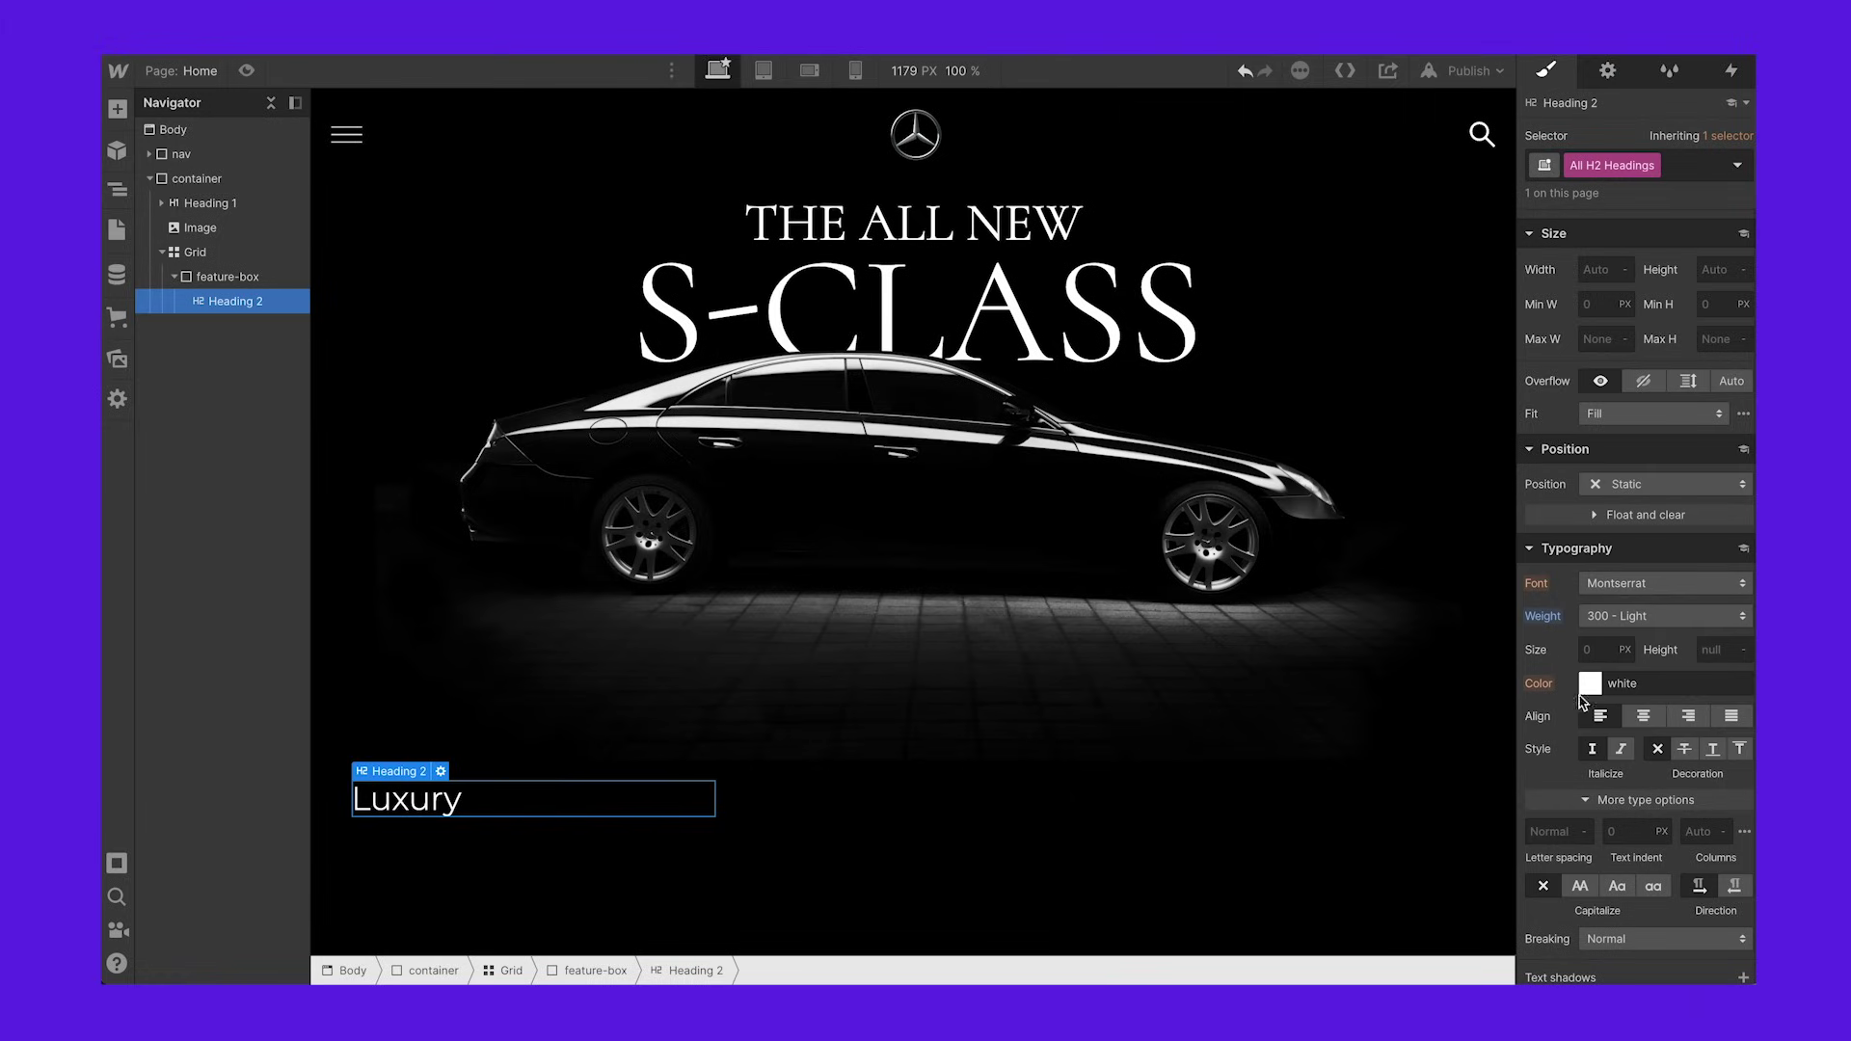
Step: Set the font size of all H2 headings to 35 px
{"action": "left_click", "coordinate": [1593, 652]}
{"action": "type", "text": "40"}
{"action": "key", "text": "Return"}
{"action": "key", "text": "Down"}
{"action": "key", "text": "Down"}
{"action": "key", "text": "Down"}
{"action": "key", "text": "Down"}
{"action": "key", "text": "Down"}
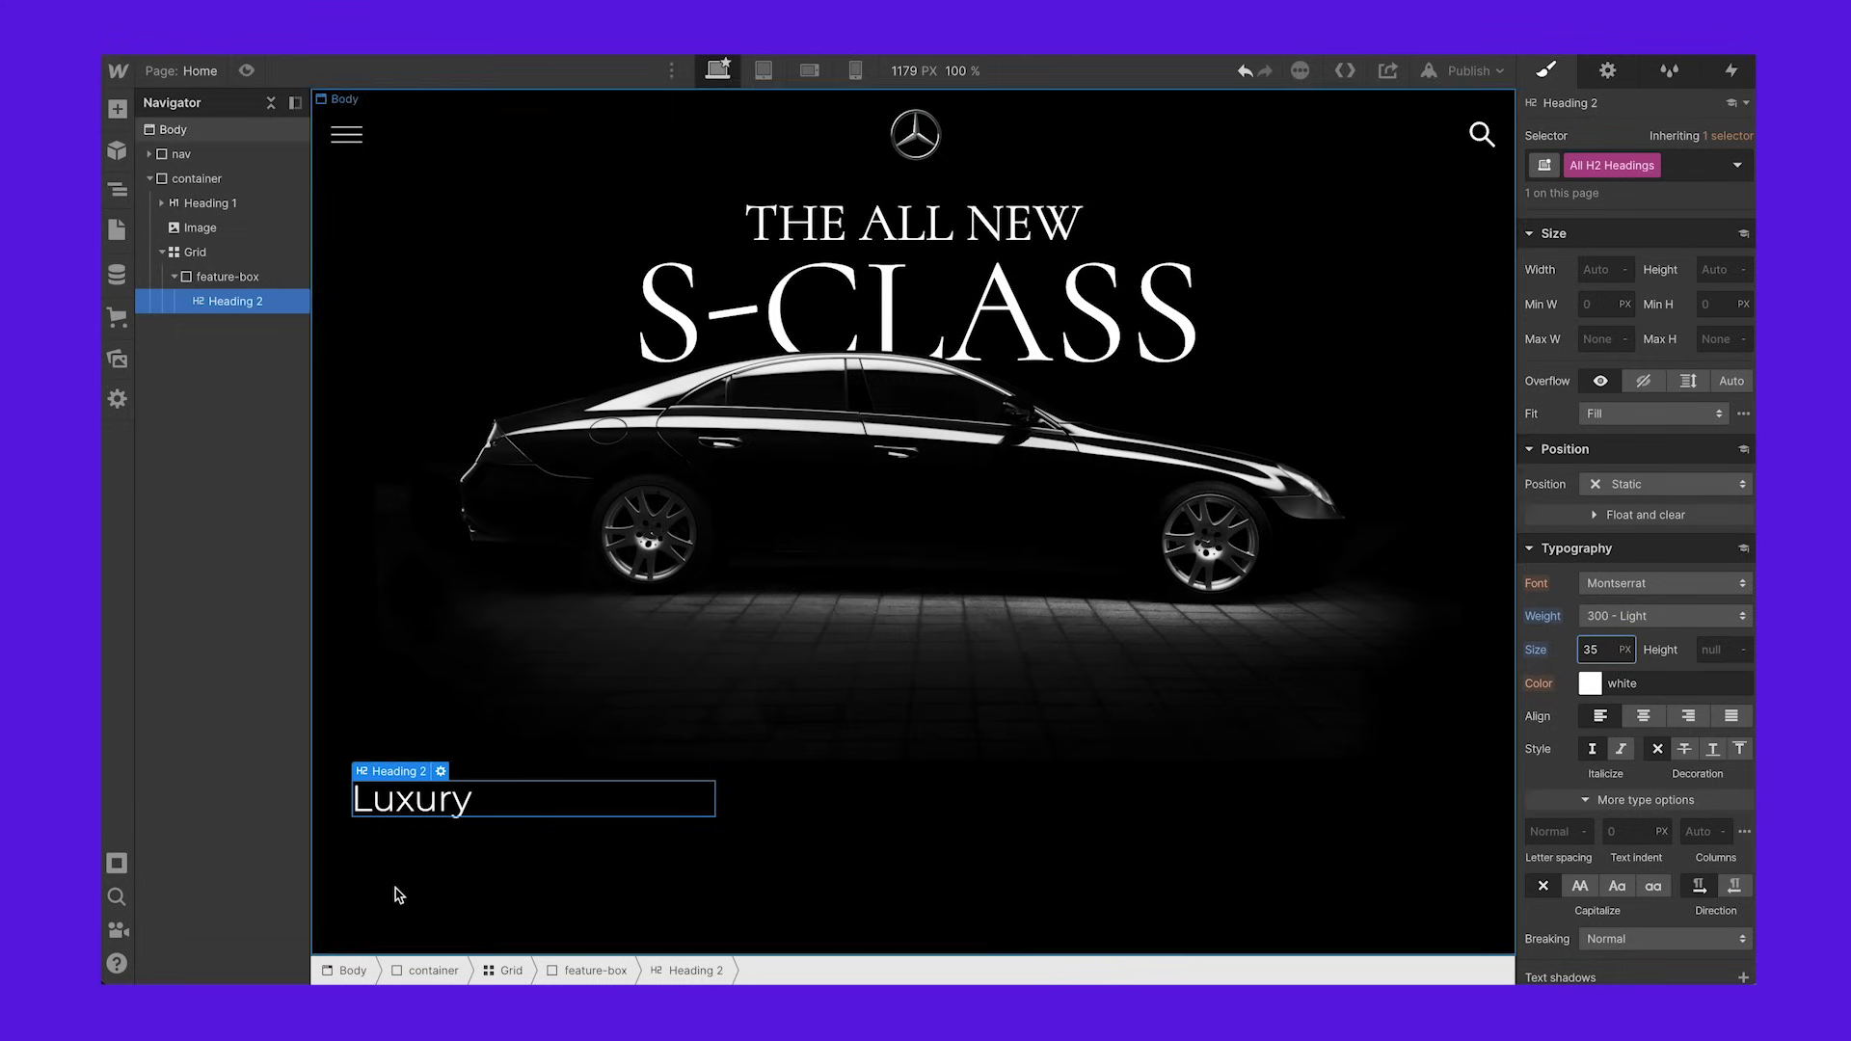
Step: Add a text block under the Luxury heading with the mockup's copy, "The greatest refinement out there paired with technological brilliance."
{"action": "left_click", "coordinate": [115, 109]}
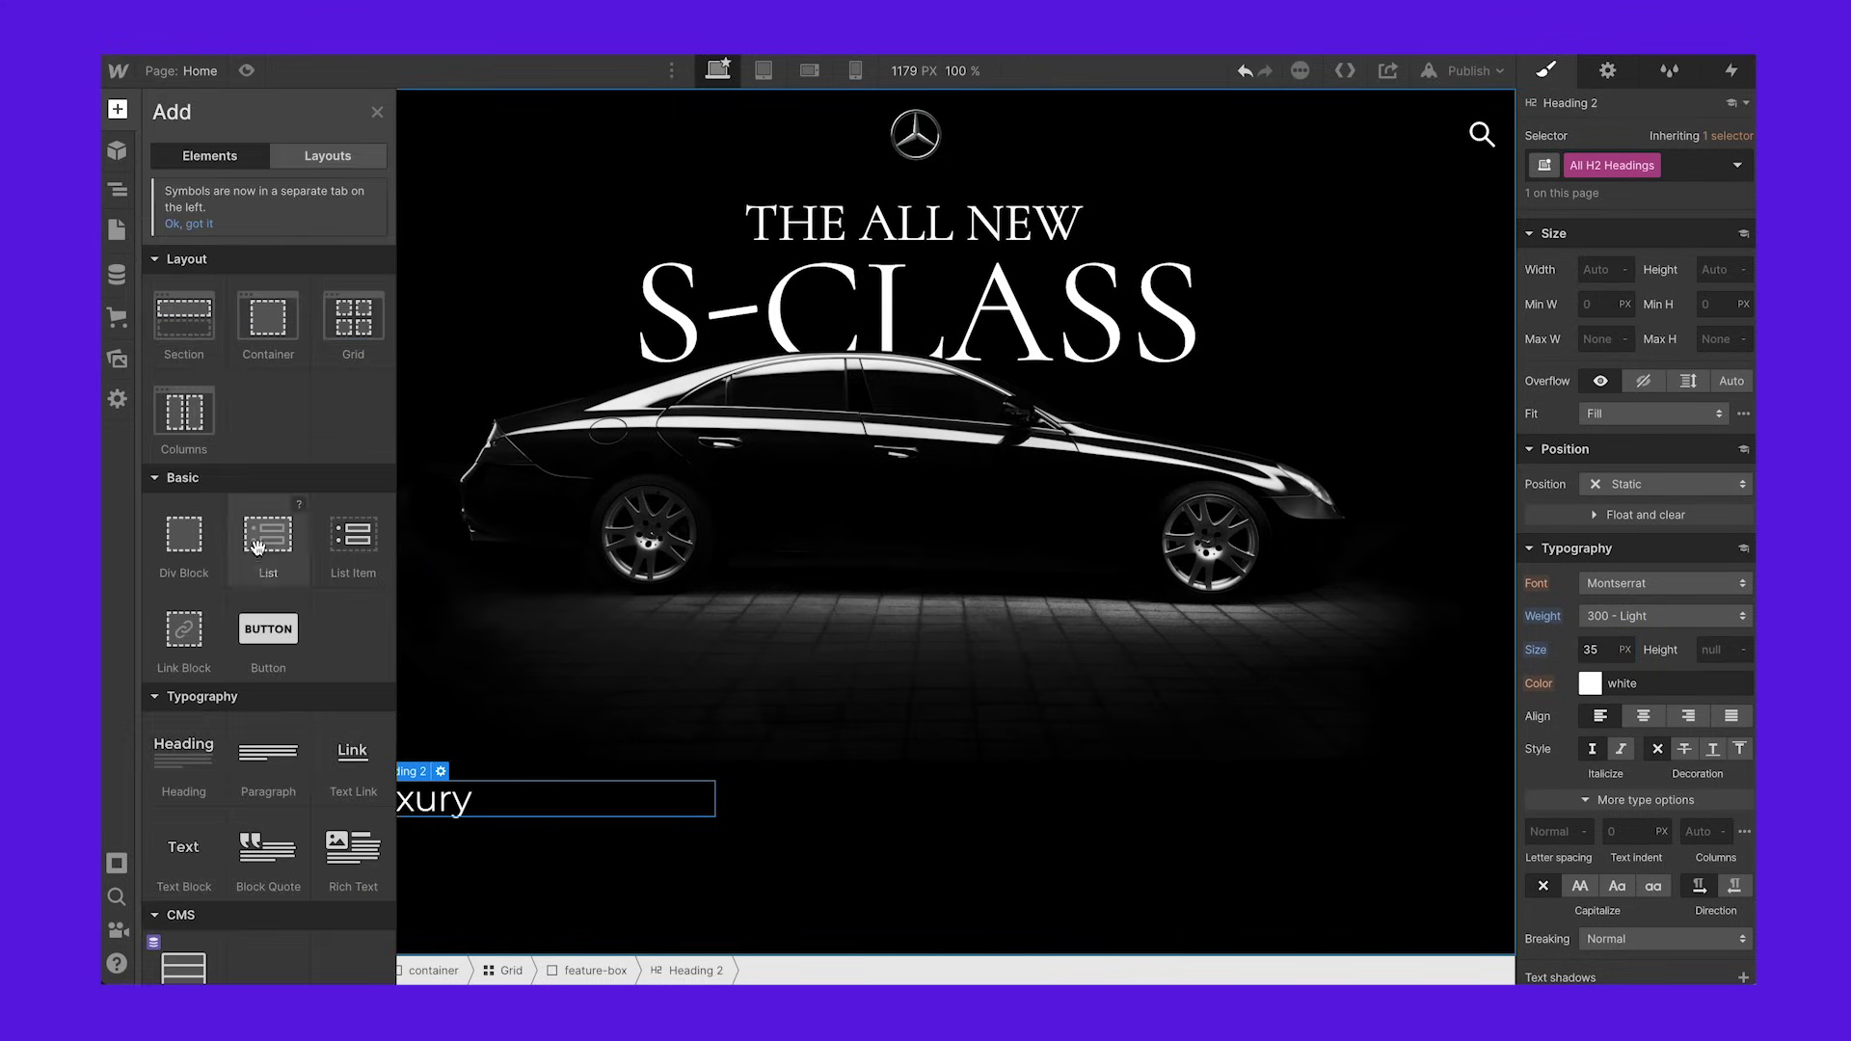
{"action": "left_click_drag", "start_coordinate": [185, 849], "coordinate": [241, 330]}
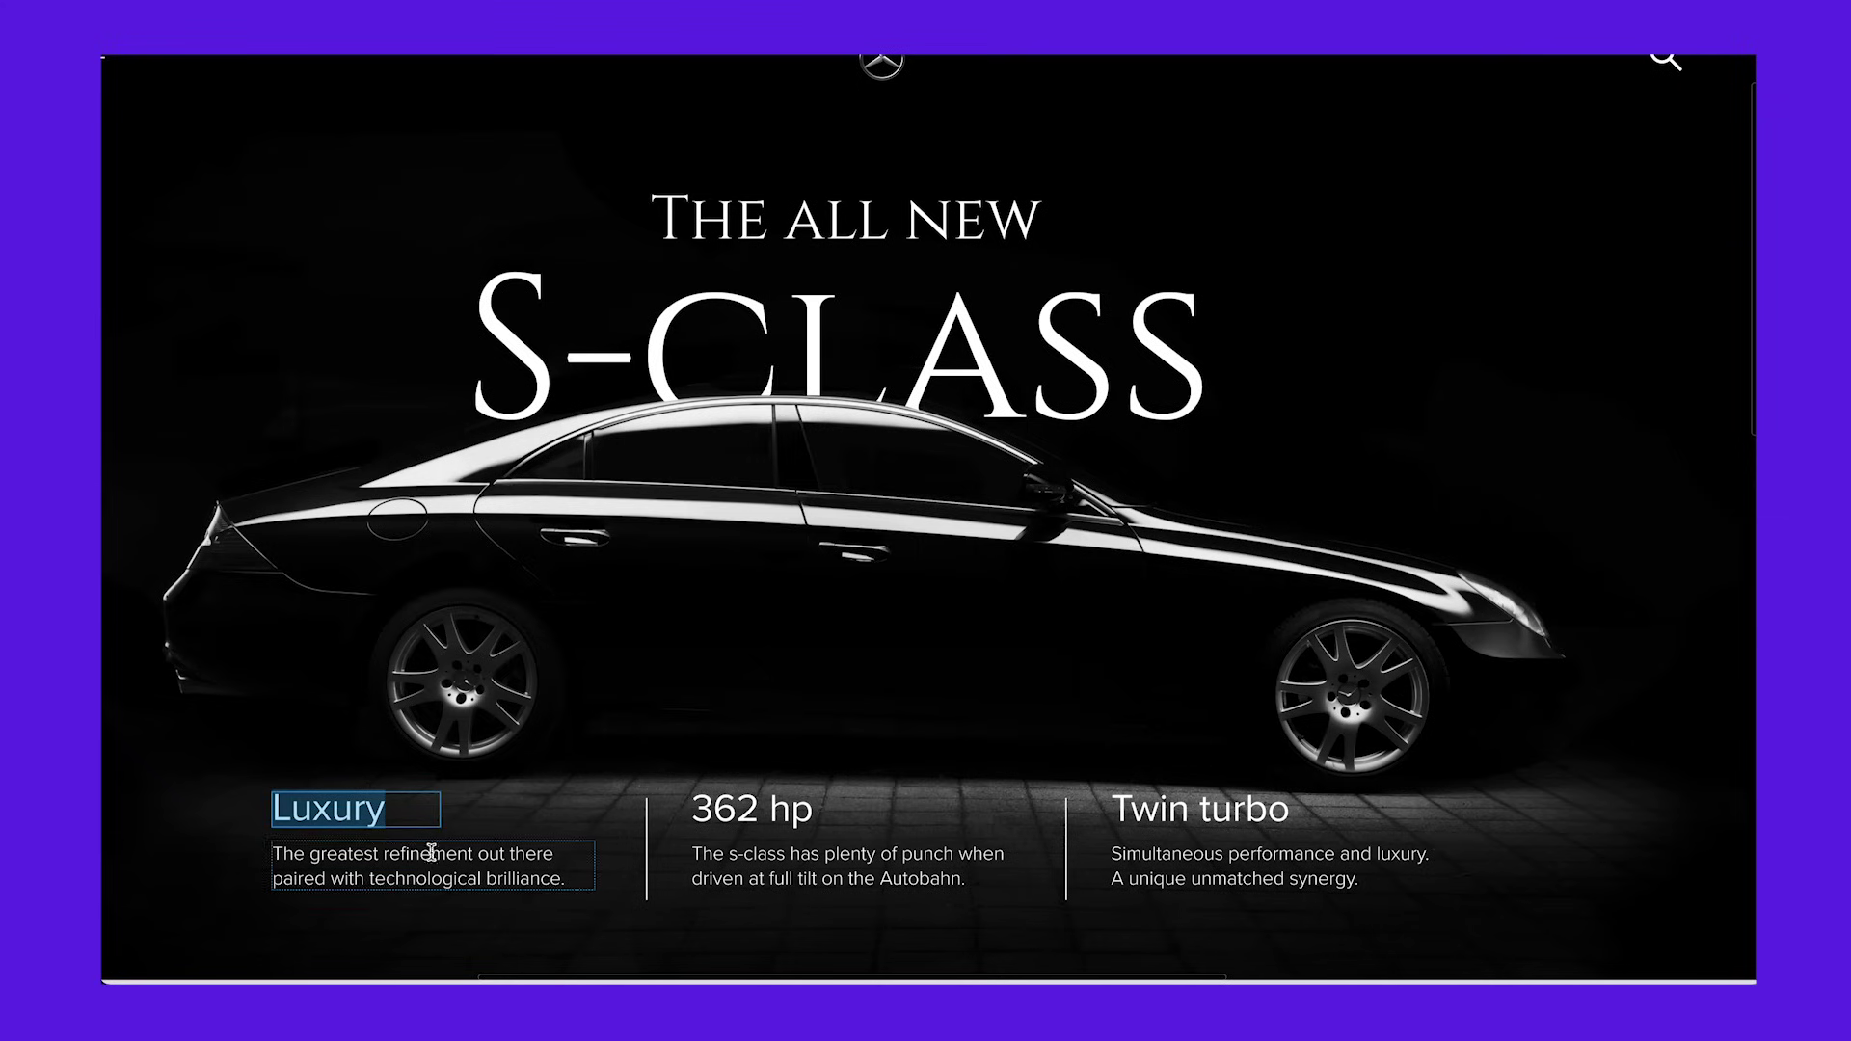
{"action": "triple_click", "coordinate": [426, 856]}
{"action": "key", "text": "ctrl+c"}
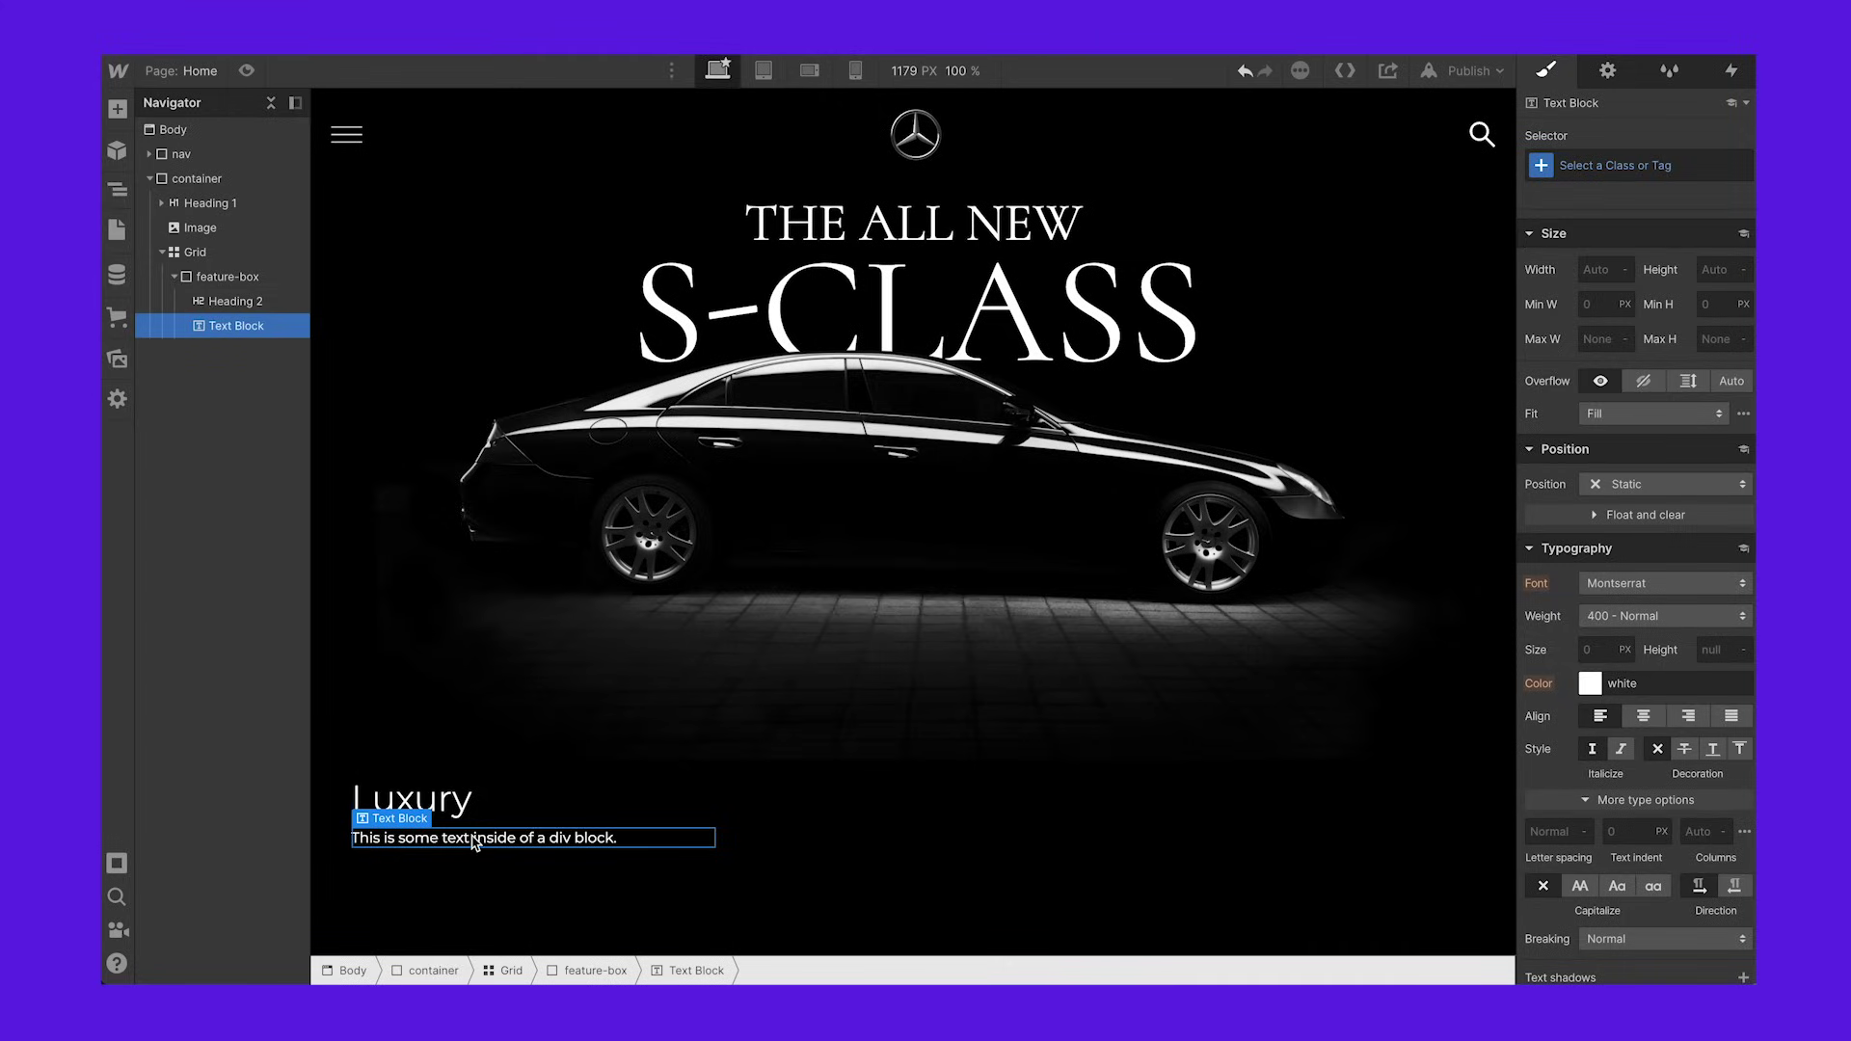
{"action": "double_click", "coordinate": [472, 843]}
{"action": "key", "text": "ctrl+a"}
{"action": "key", "text": "ctrl+v"}
{"action": "left_click", "coordinate": [463, 913]}
Step: Give the text block under the Luxury heading a new class named feature-text
{"action": "left_click", "coordinate": [463, 853]}
{"action": "left_click", "coordinate": [1609, 169]}
{"action": "type", "text": "feature-te"}
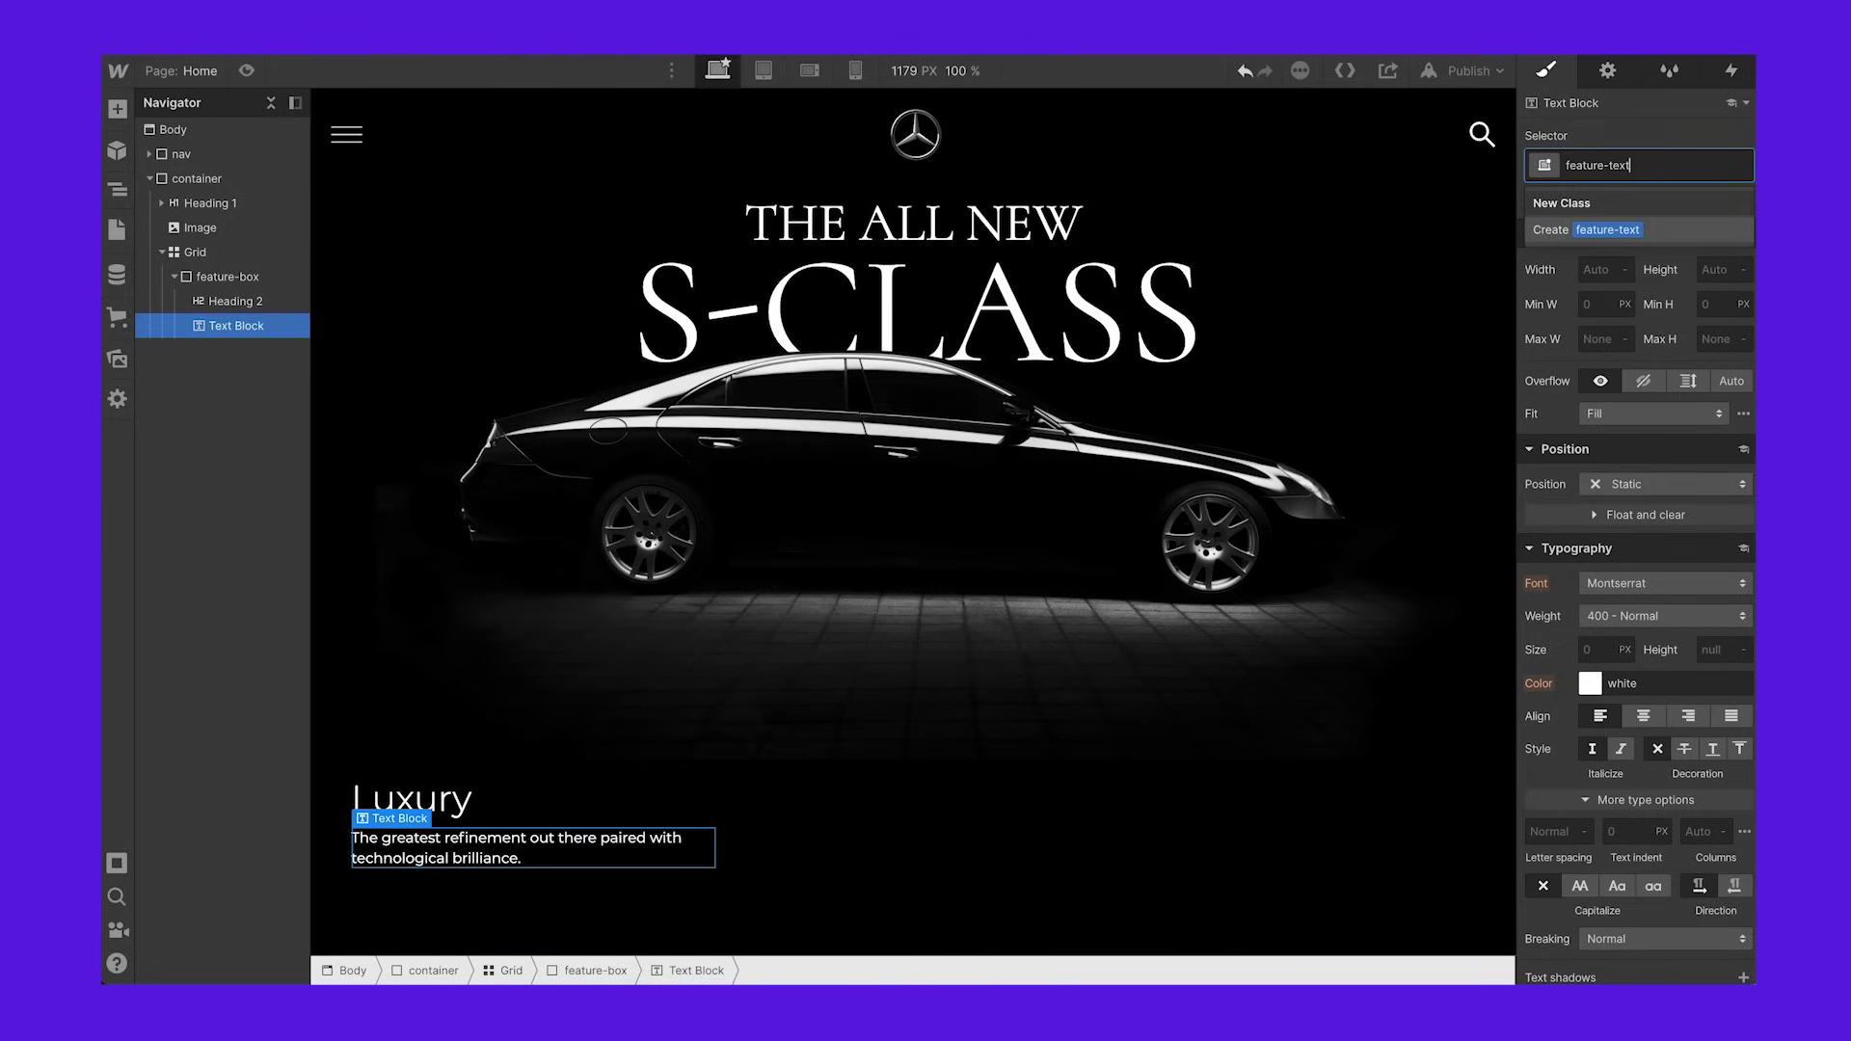
{"action": "key", "text": "Return"}
Step: Set the font size of the feature-text class to 17 px
{"action": "left_click", "coordinate": [1593, 650]}
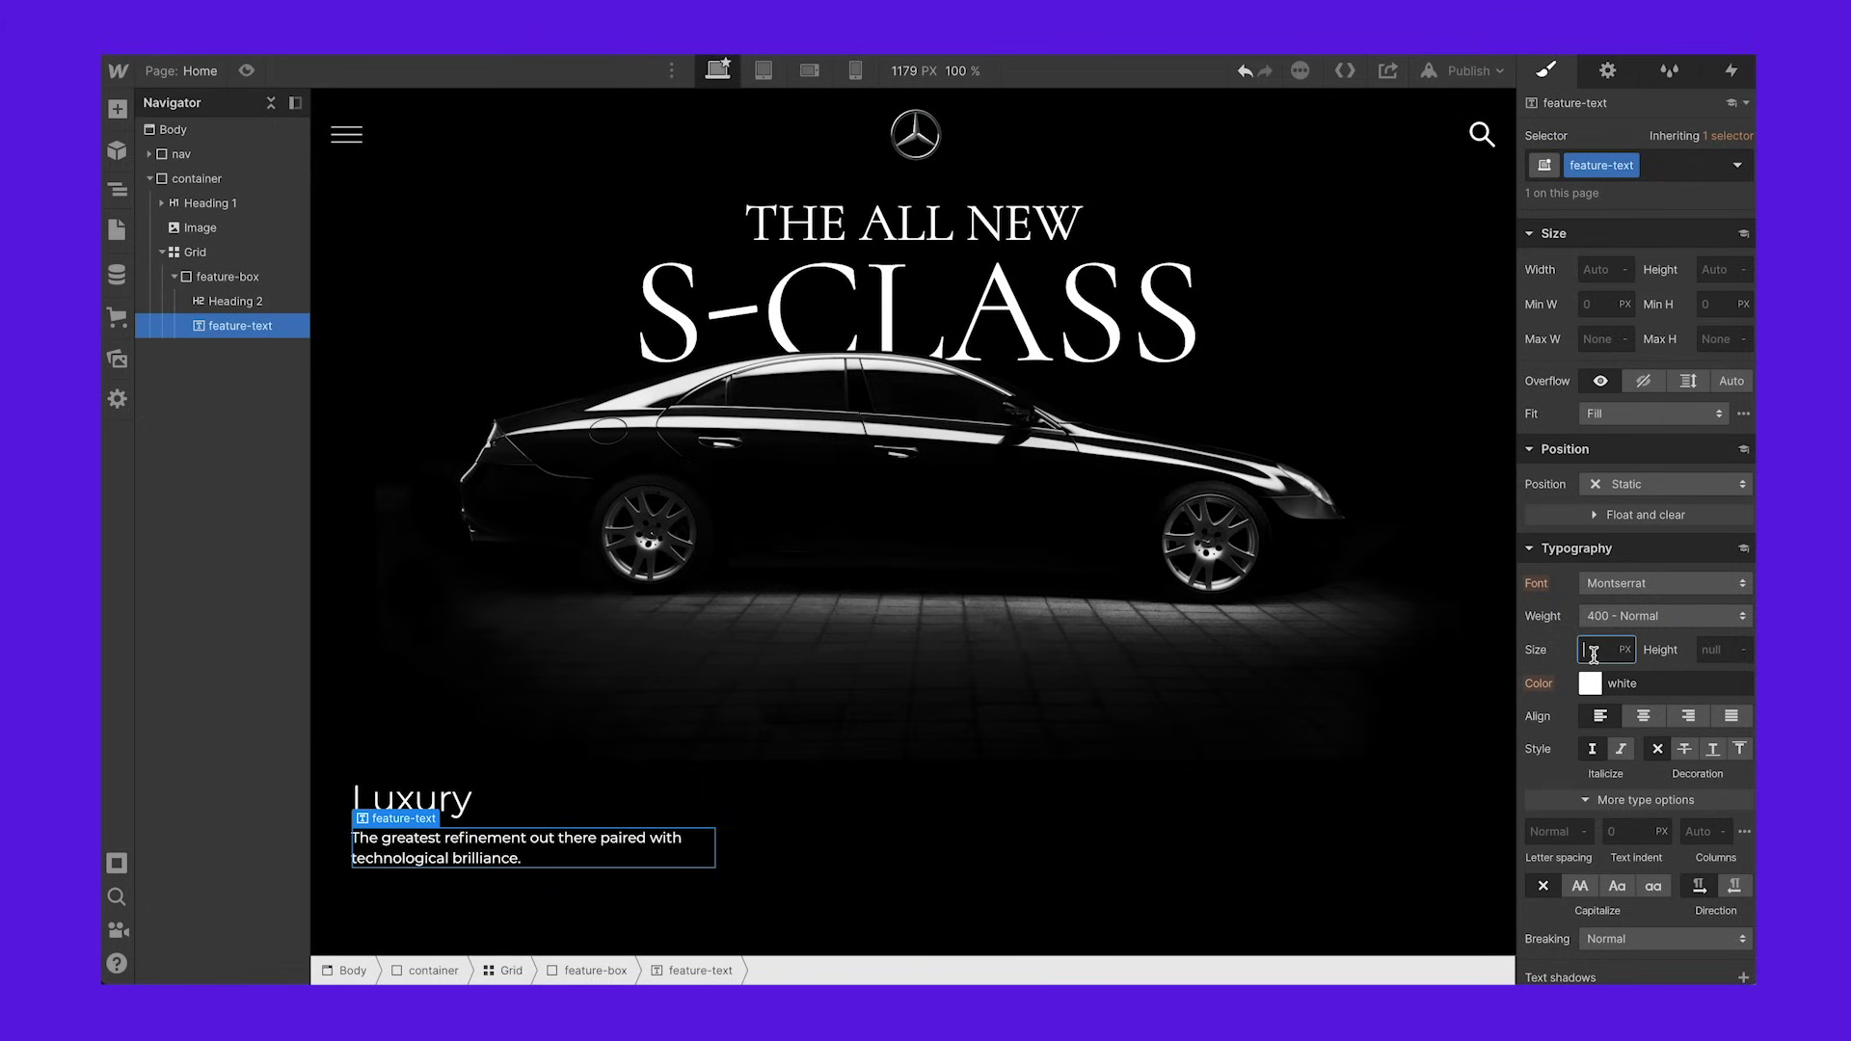
{"action": "type", "text": "18"}
{"action": "key", "text": "Return"}
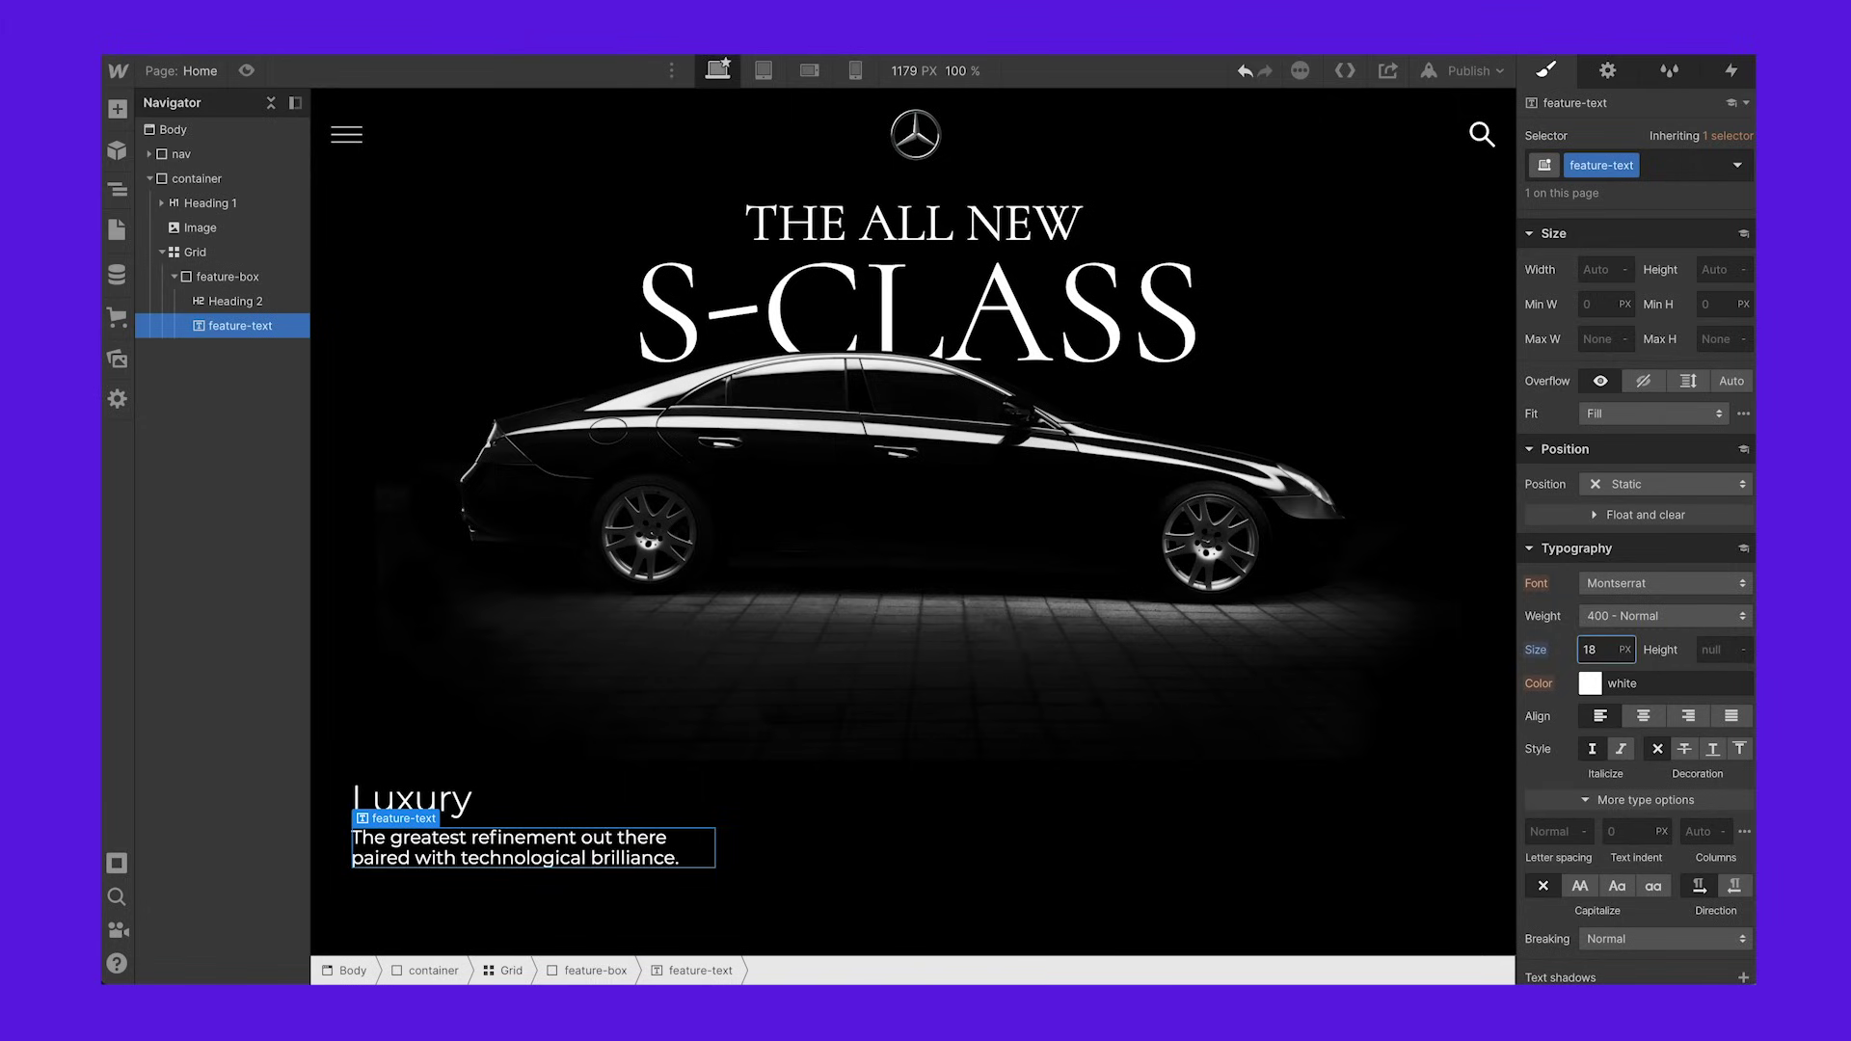
{"action": "key", "text": "Down"}
Step: Set the line height of the feature-text class to 24 px
{"action": "left_click", "coordinate": [1725, 650]}
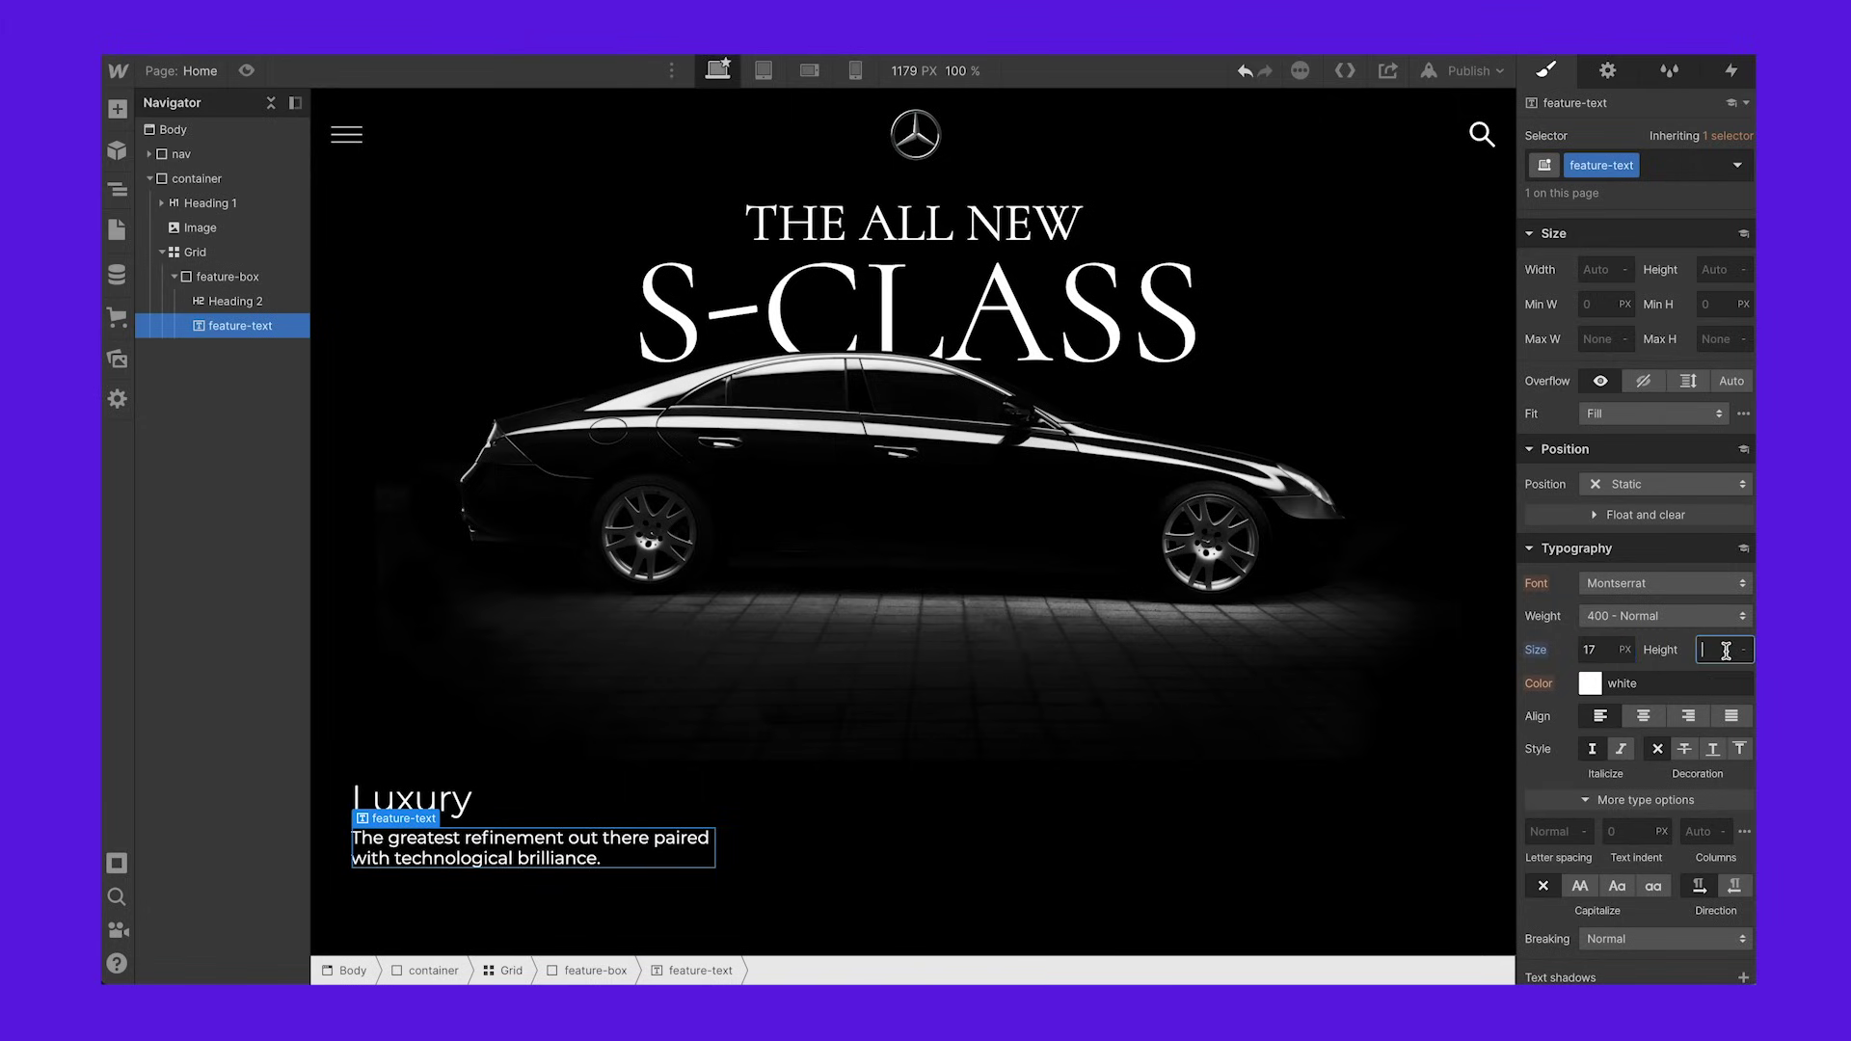
{"action": "type", "text": "20"}
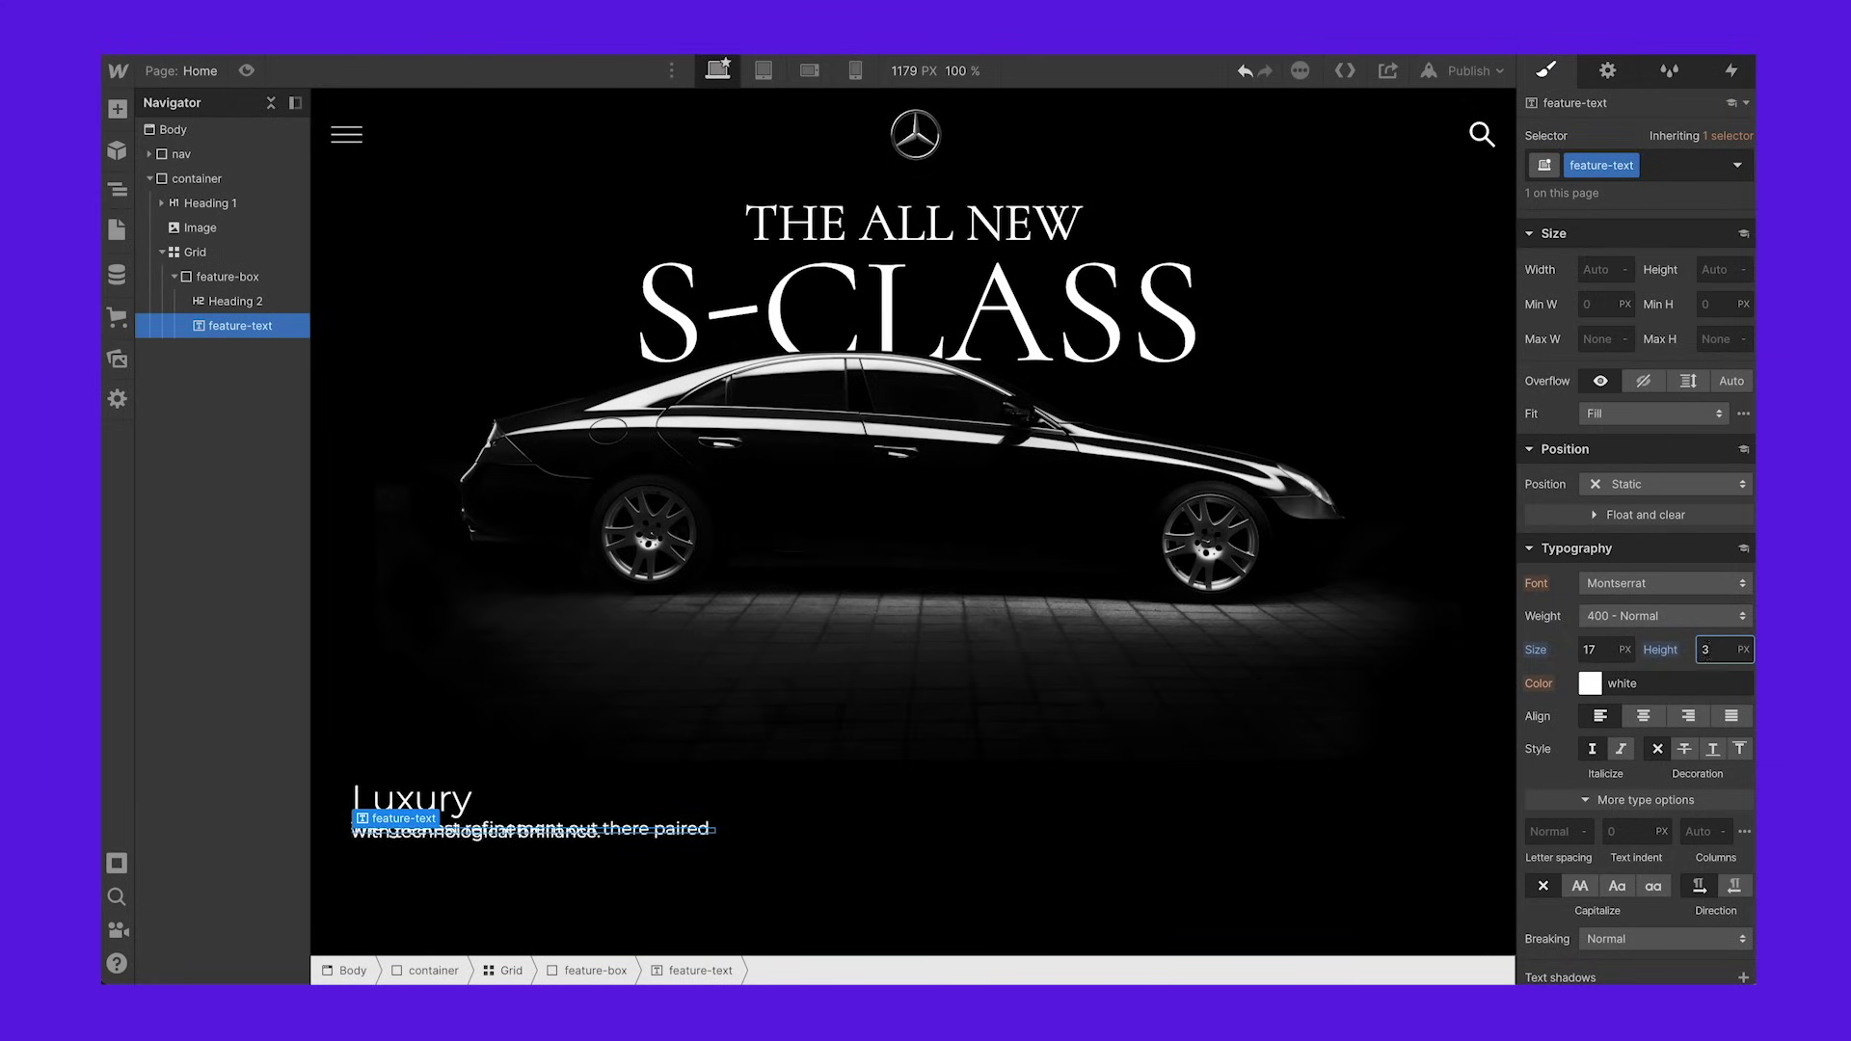
{"action": "key", "text": "Up"}
{"action": "key", "text": "Up"}
{"action": "key", "text": "Up"}
{"action": "key", "text": "Up"}
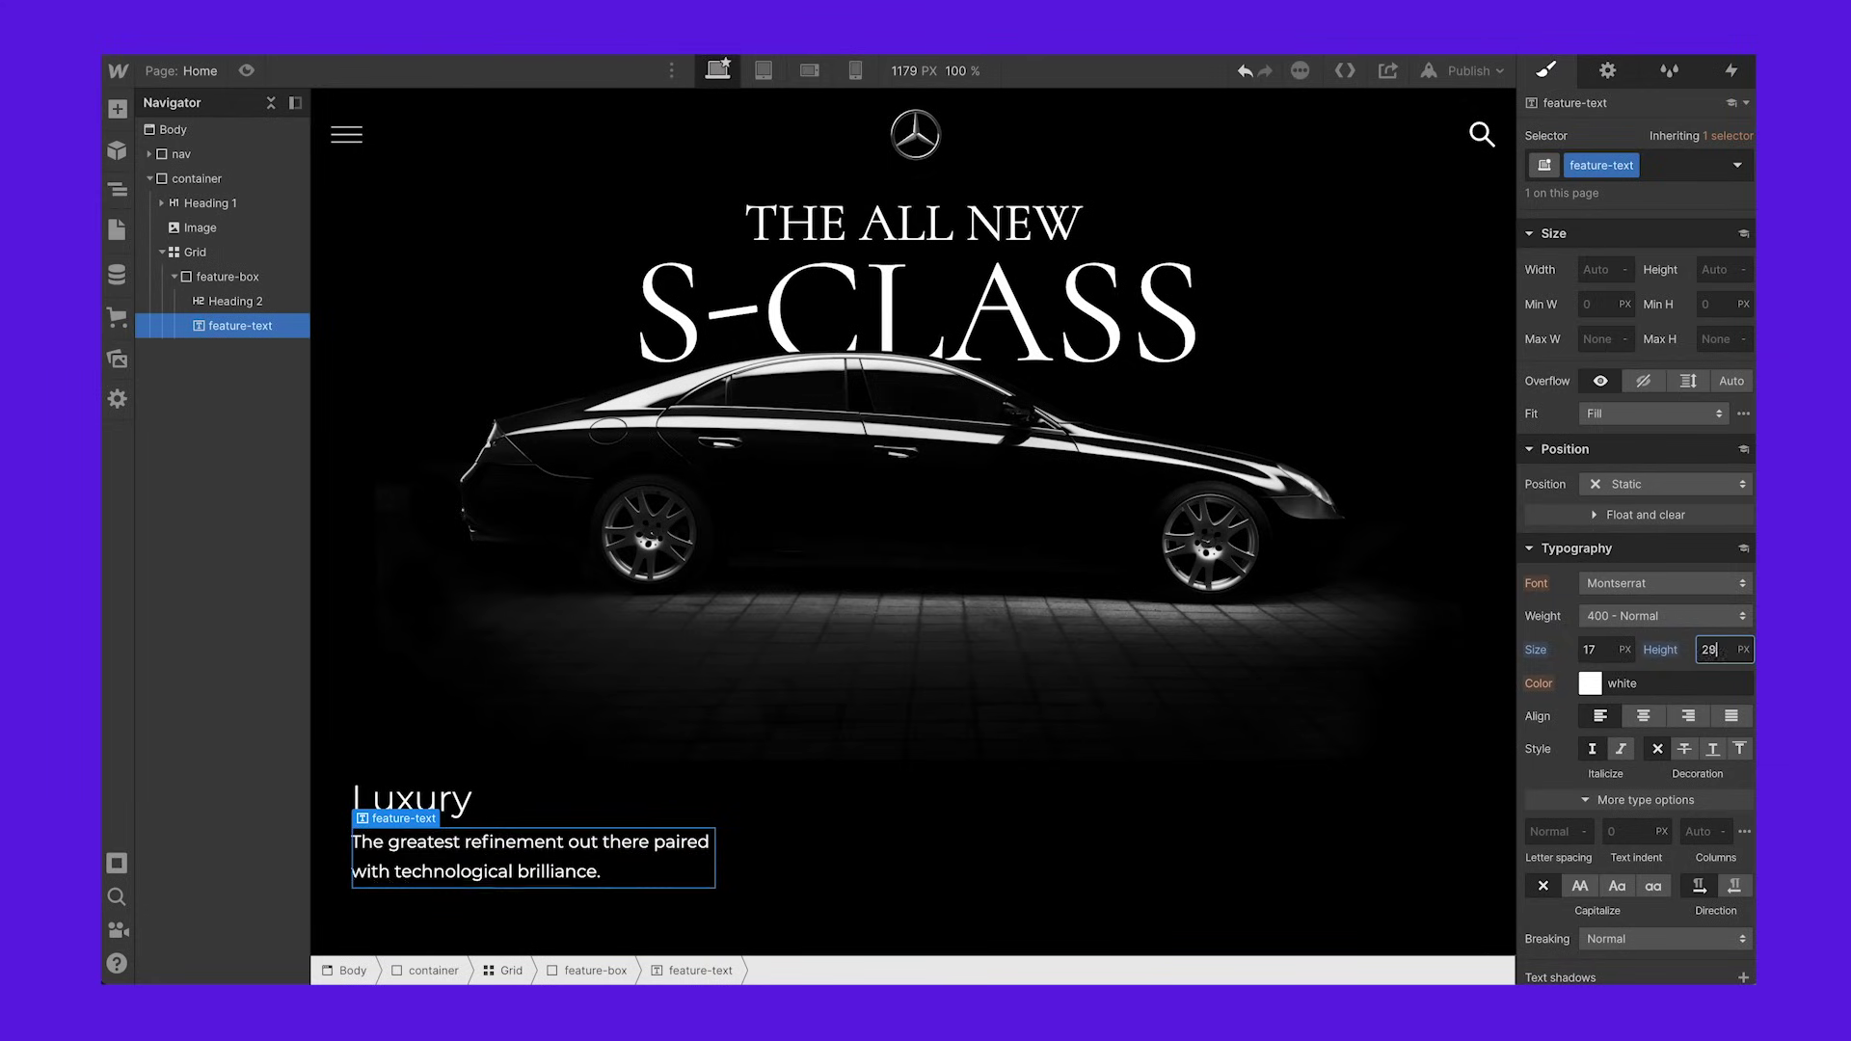
{"action": "left_click", "coordinate": [669, 629]}
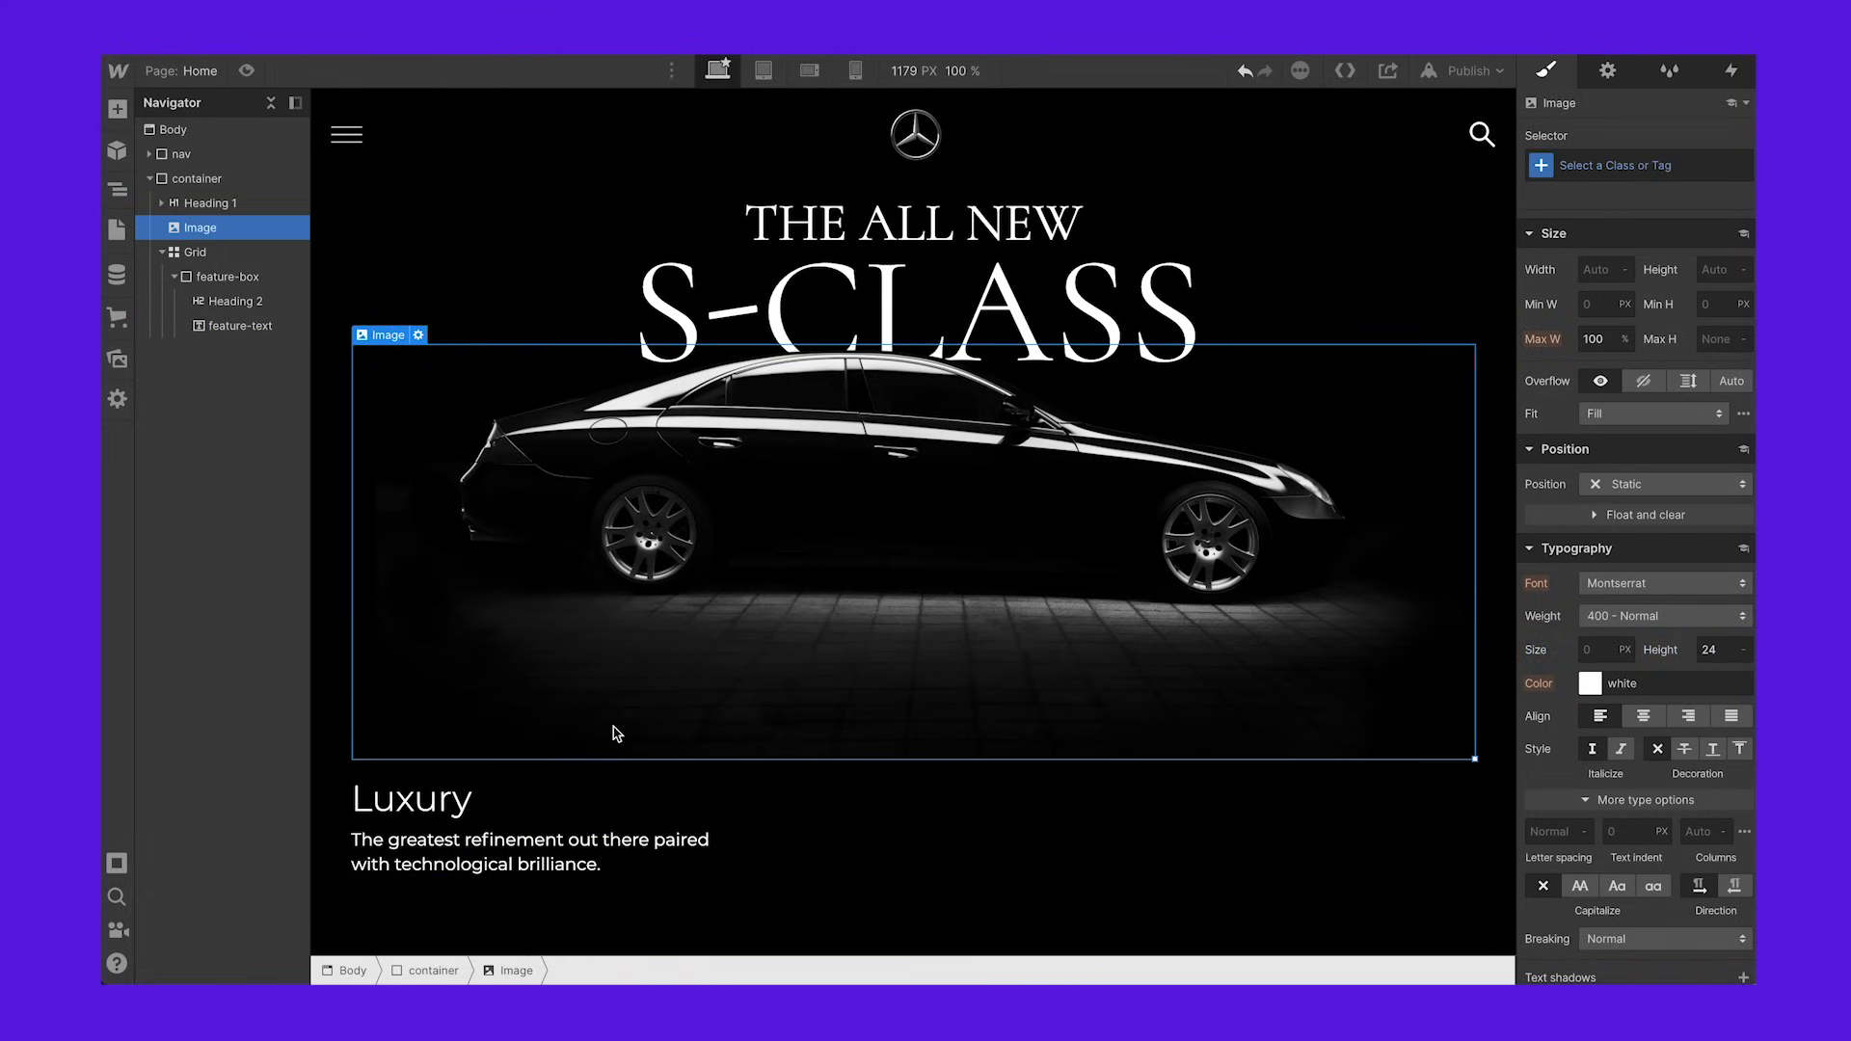
Step: Copy the feature-box in the grid and paste it twice to fill all three columns
{"action": "left_click", "coordinate": [176, 278]}
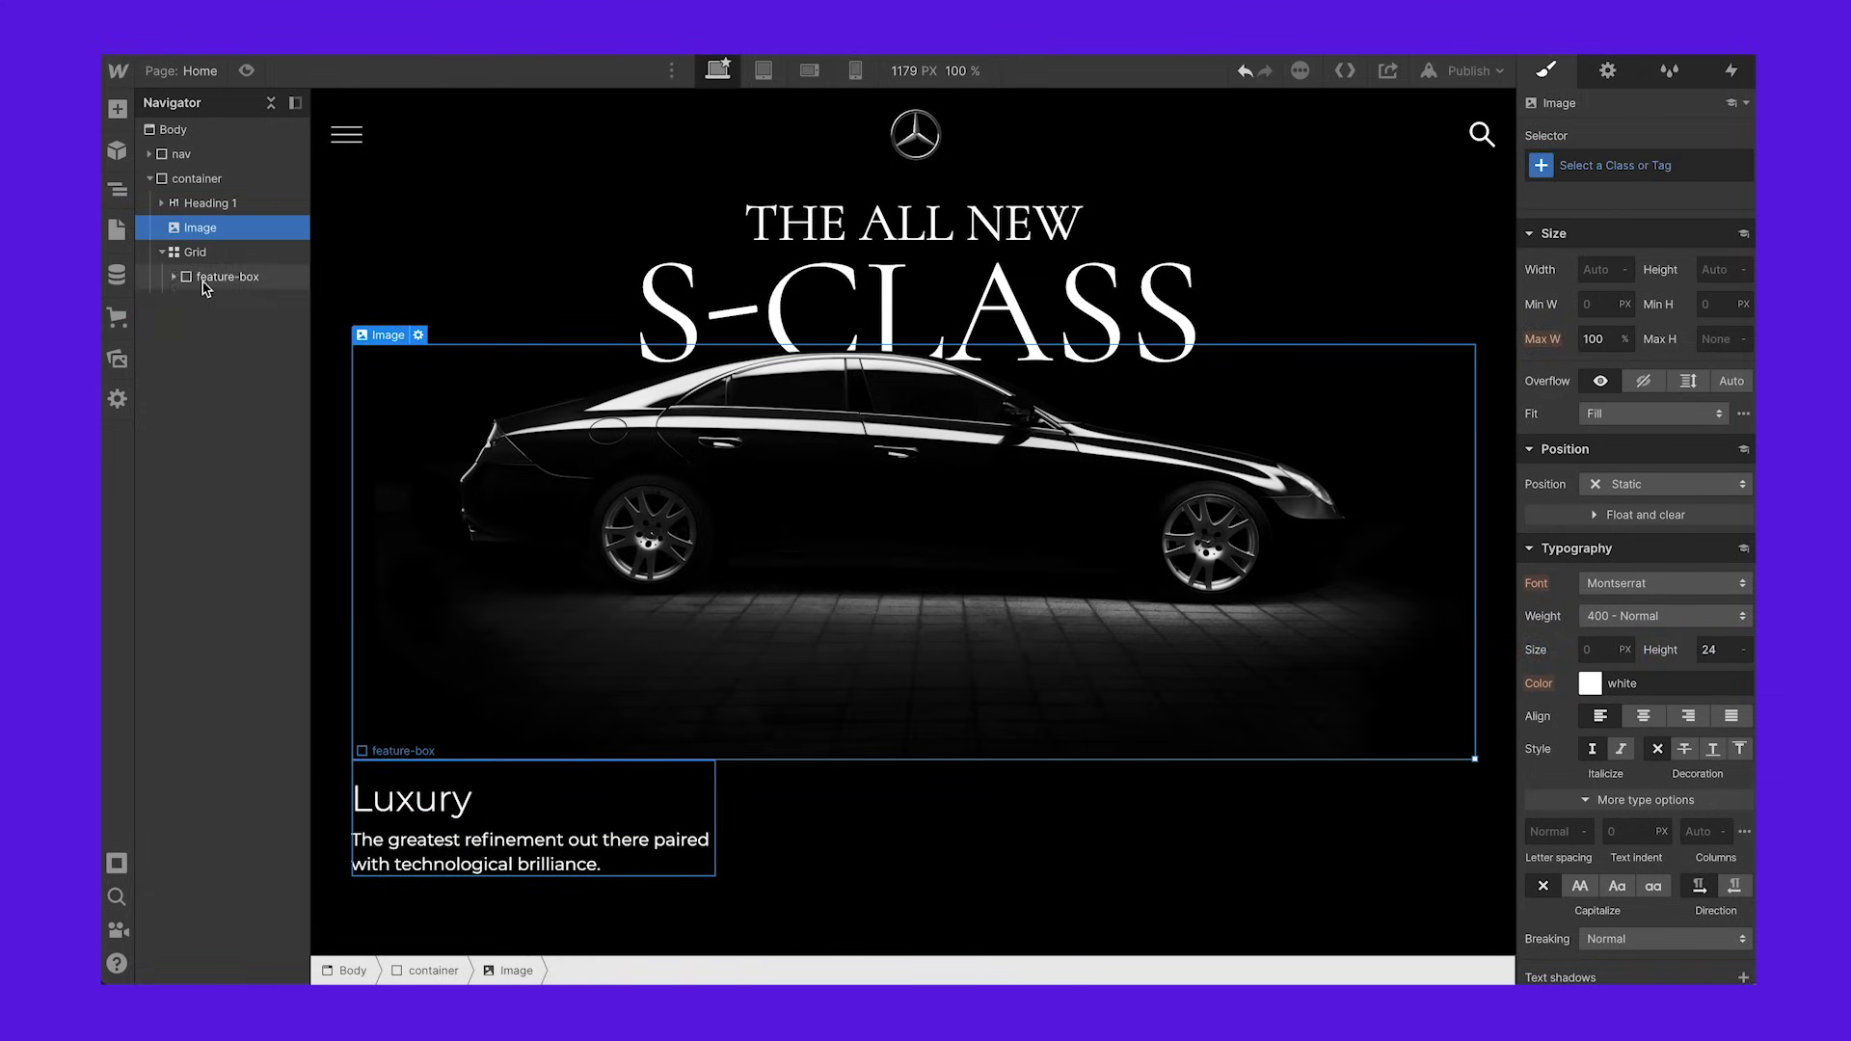
{"action": "left_click", "coordinate": [207, 280]}
{"action": "key", "text": "ctrl+c"}
{"action": "key", "text": "ctrl+v"}
{"action": "key", "text": "ctrl+v"}
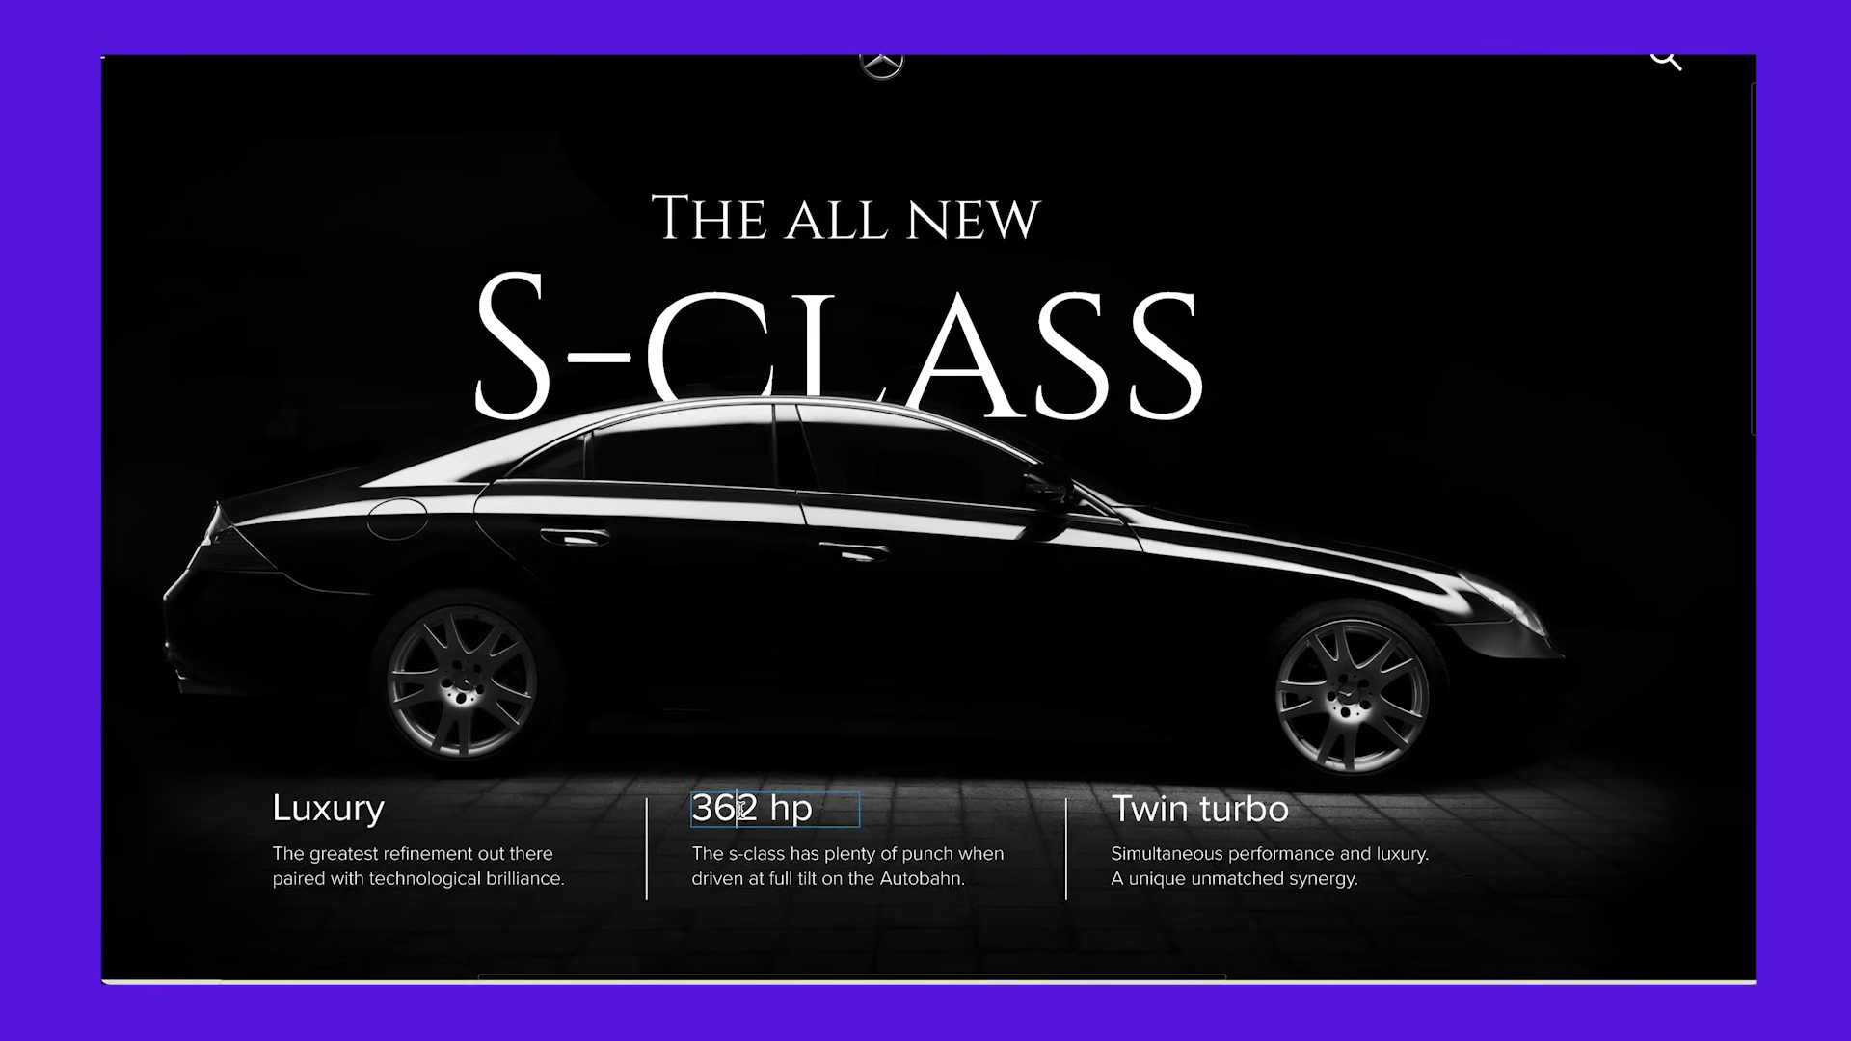
Step: Copy "362 hp" from the design mockup and use it as the heading of the second feature box
{"action": "triple_click", "coordinate": [739, 806]}
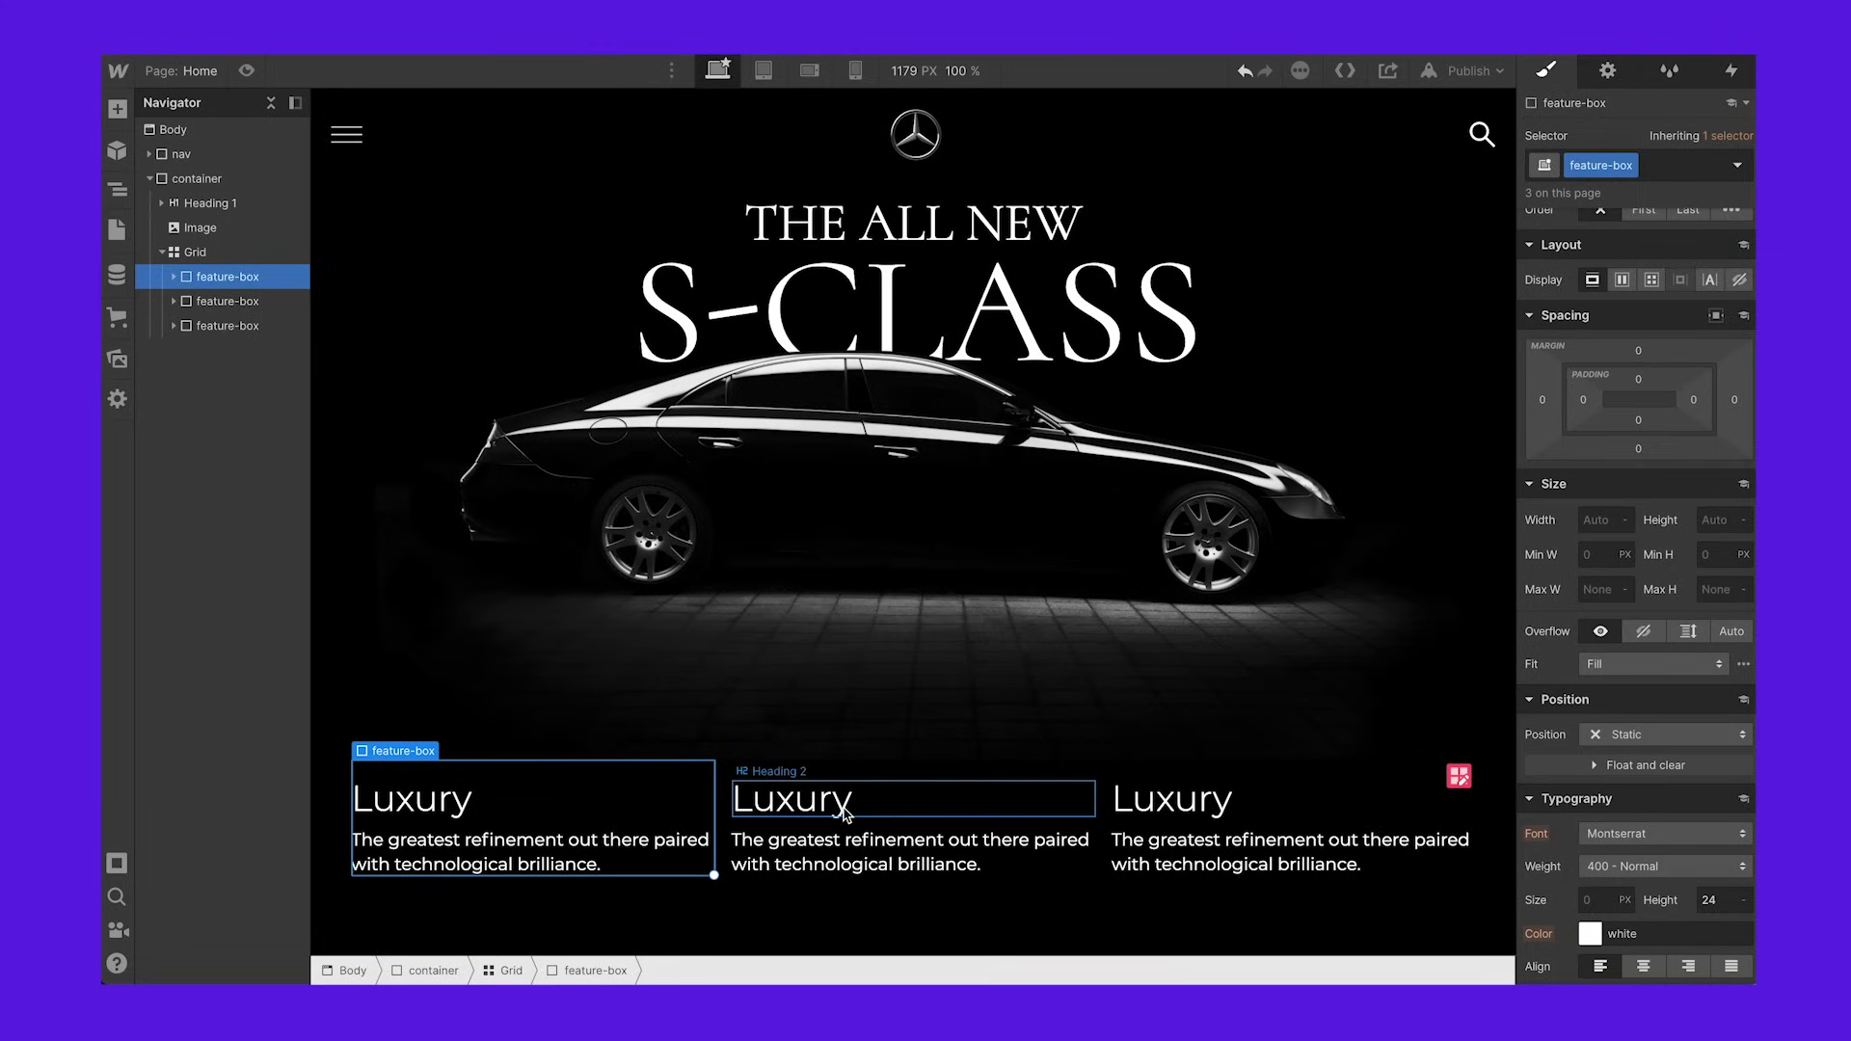
{"action": "double_click", "coordinate": [847, 799]}
{"action": "type", "text": "362 hp"}
{"action": "left_click", "coordinate": [836, 872]}
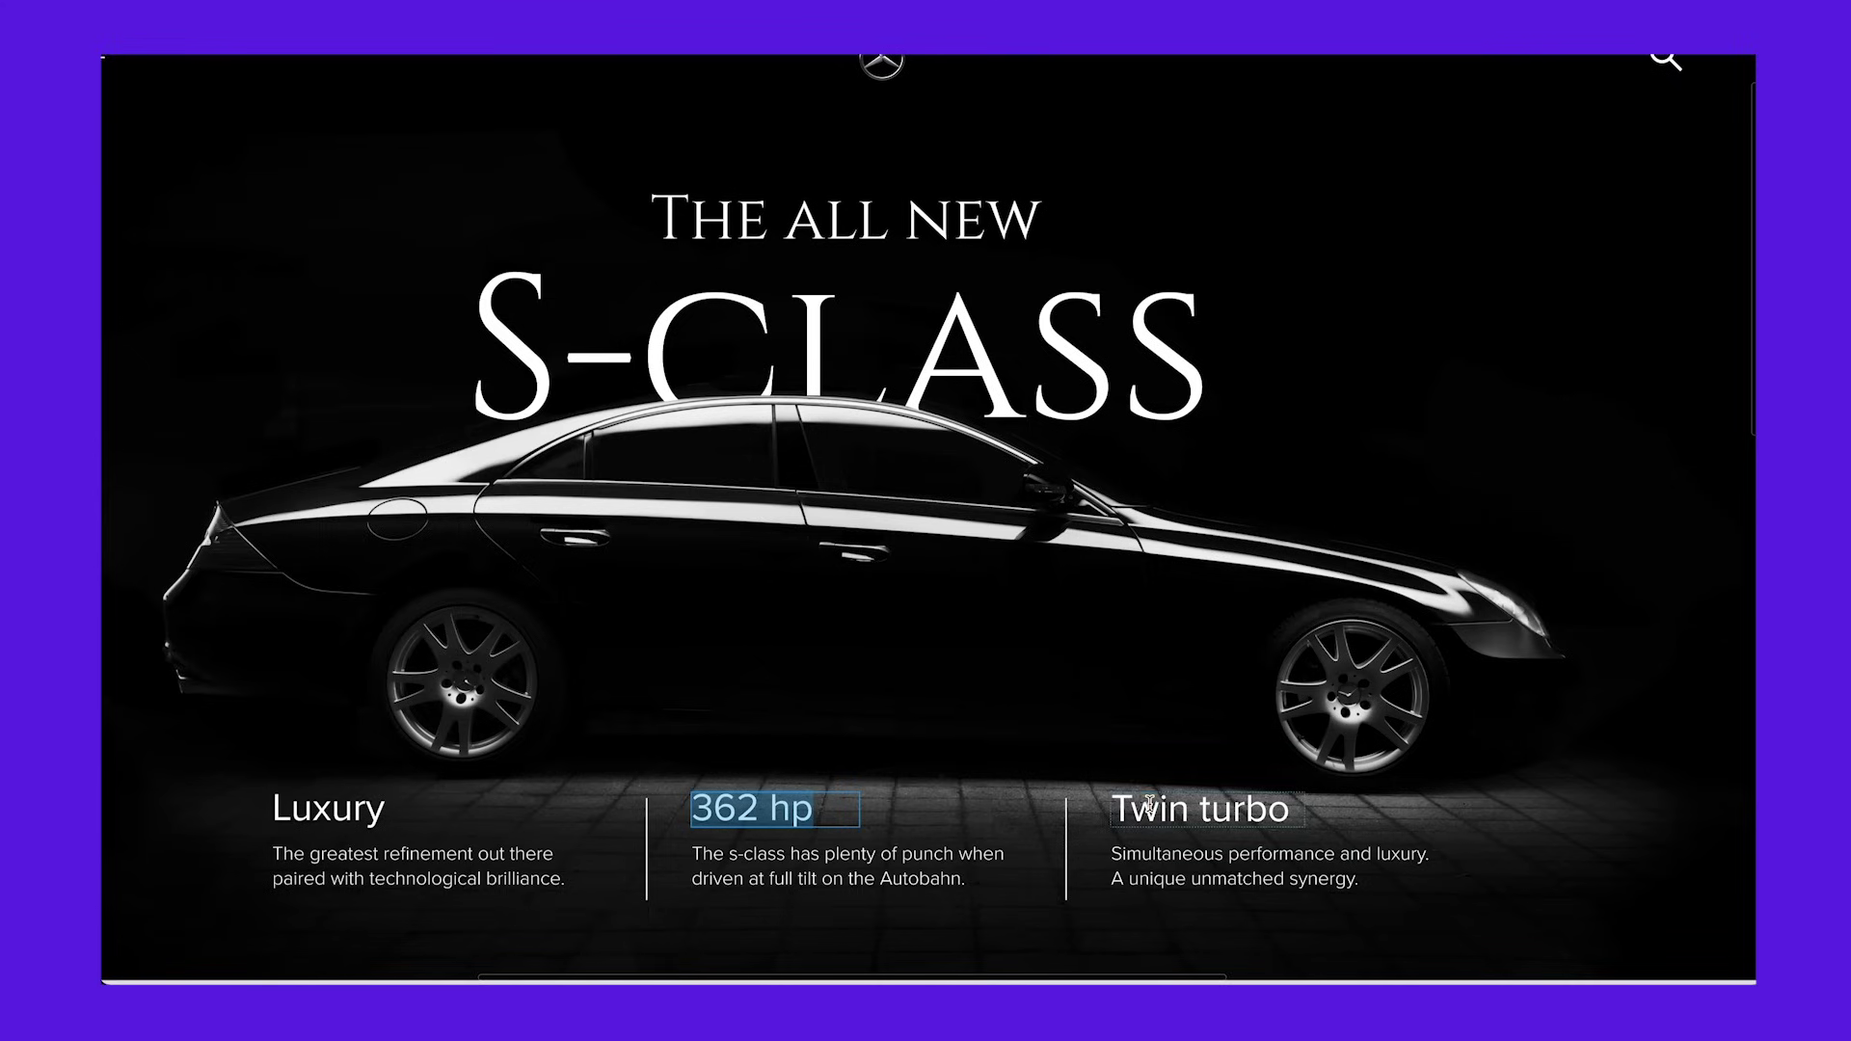
Step: Copy "Twin turbo" from the design mockup and use it as the heading of the third feature box
{"action": "double_click", "coordinate": [1149, 805]}
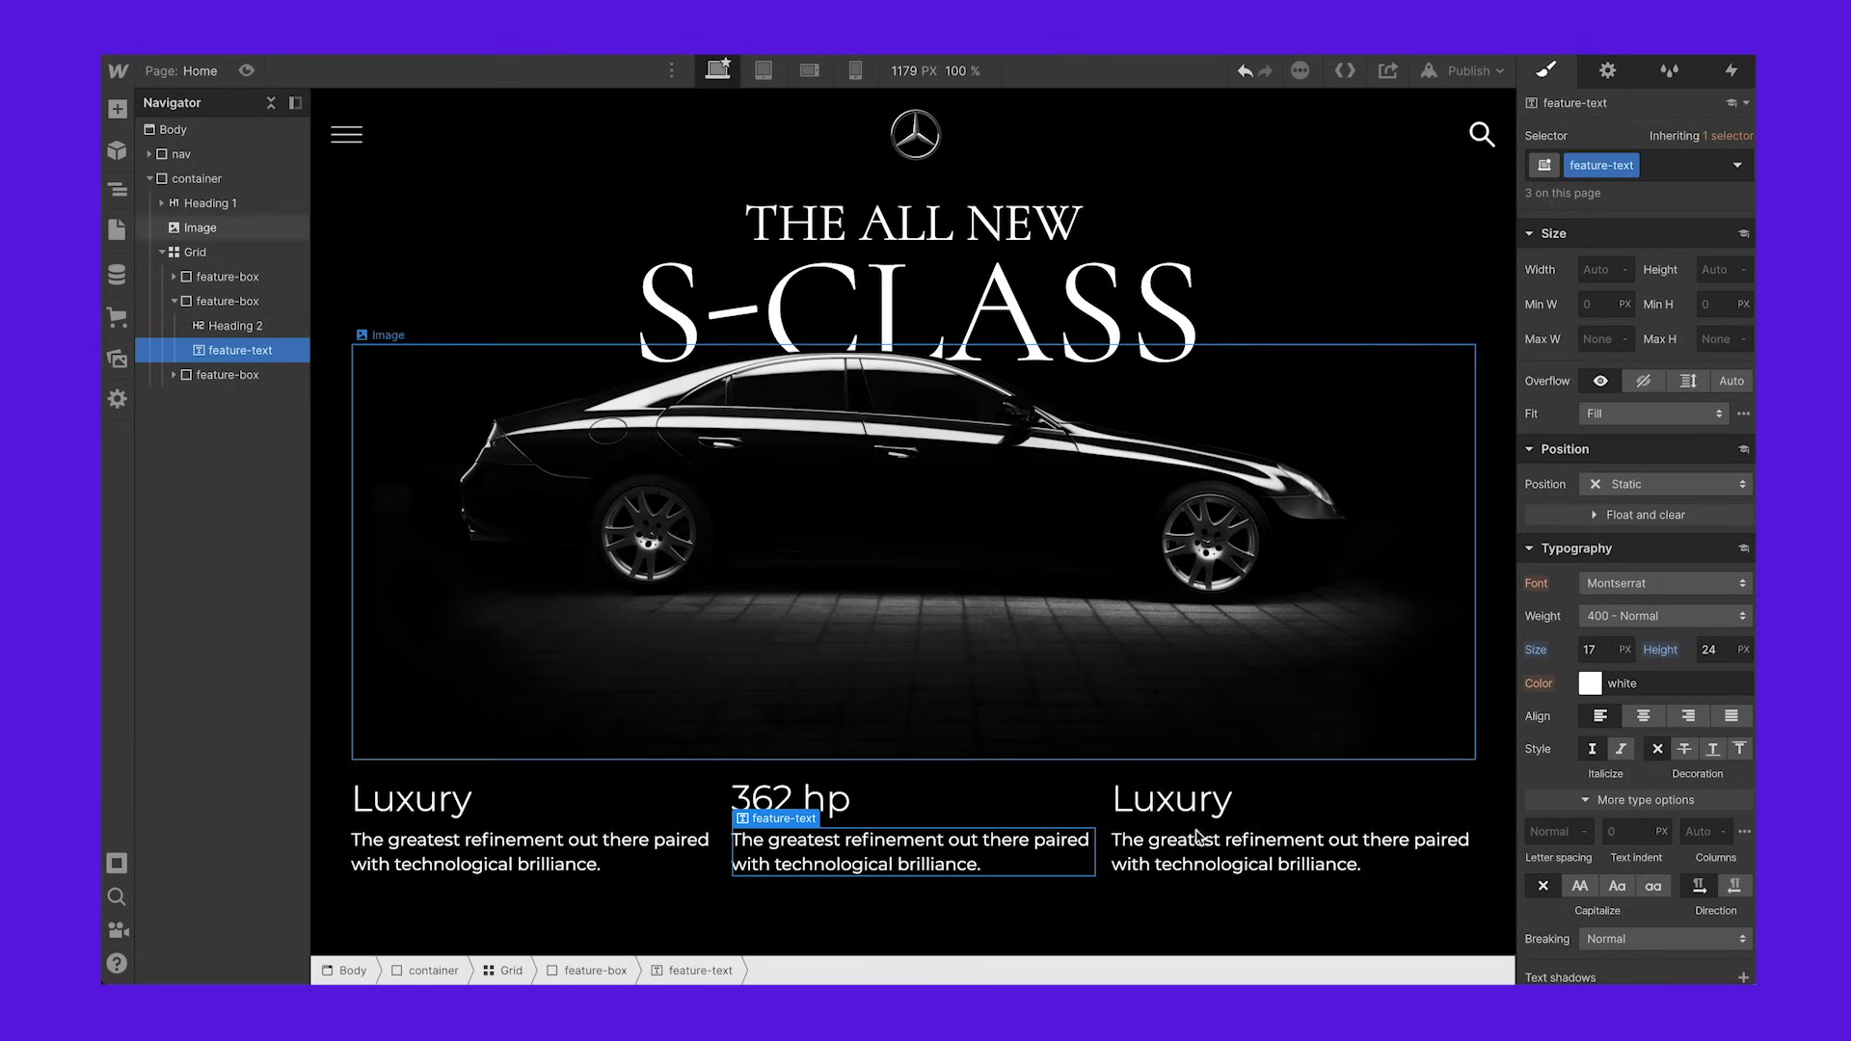
{"action": "double_click", "coordinate": [1186, 800]}
{"action": "type", "text": "Twin turbo"}
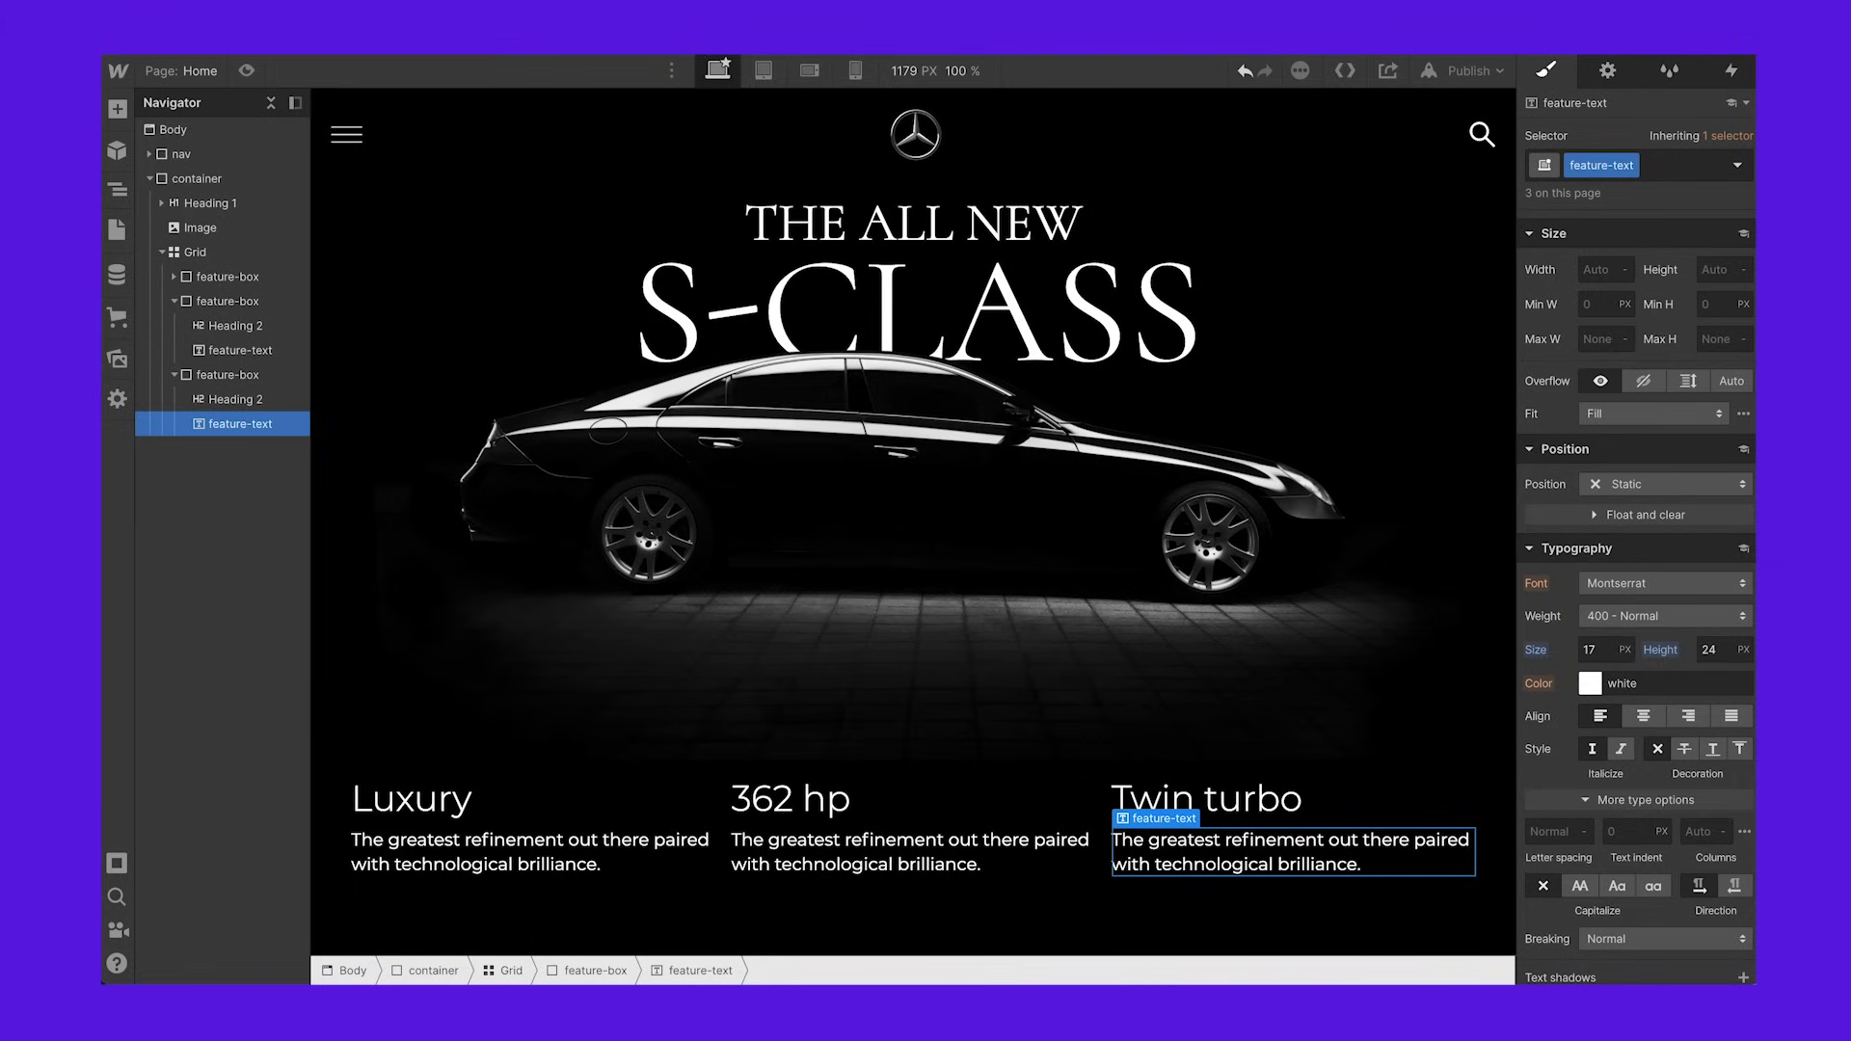
{"action": "left_click", "coordinate": [680, 856]}
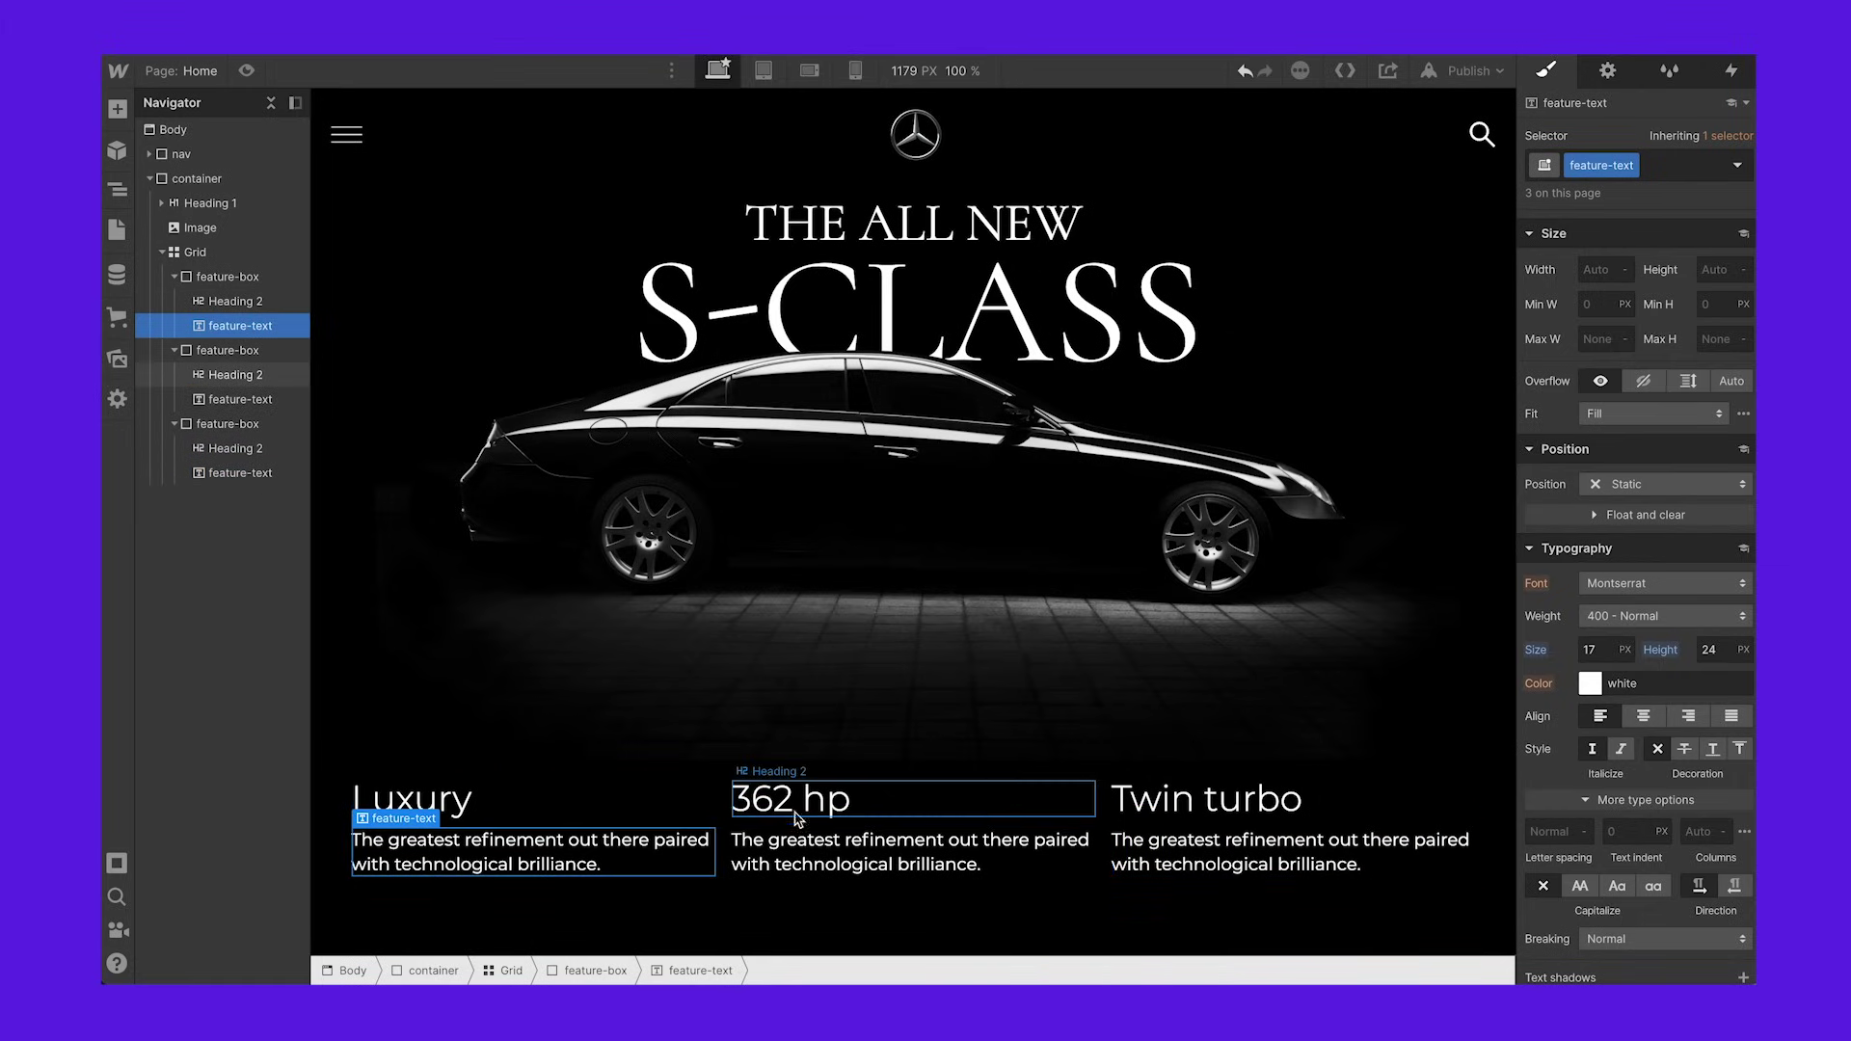
Step: Set the left and right padding of the feature-box class to 15 px and preview the page
{"action": "left_click", "coordinate": [231, 283]}
{"action": "left_click_drag", "start_coordinate": [1698, 400], "coordinate": [1686, 403]}
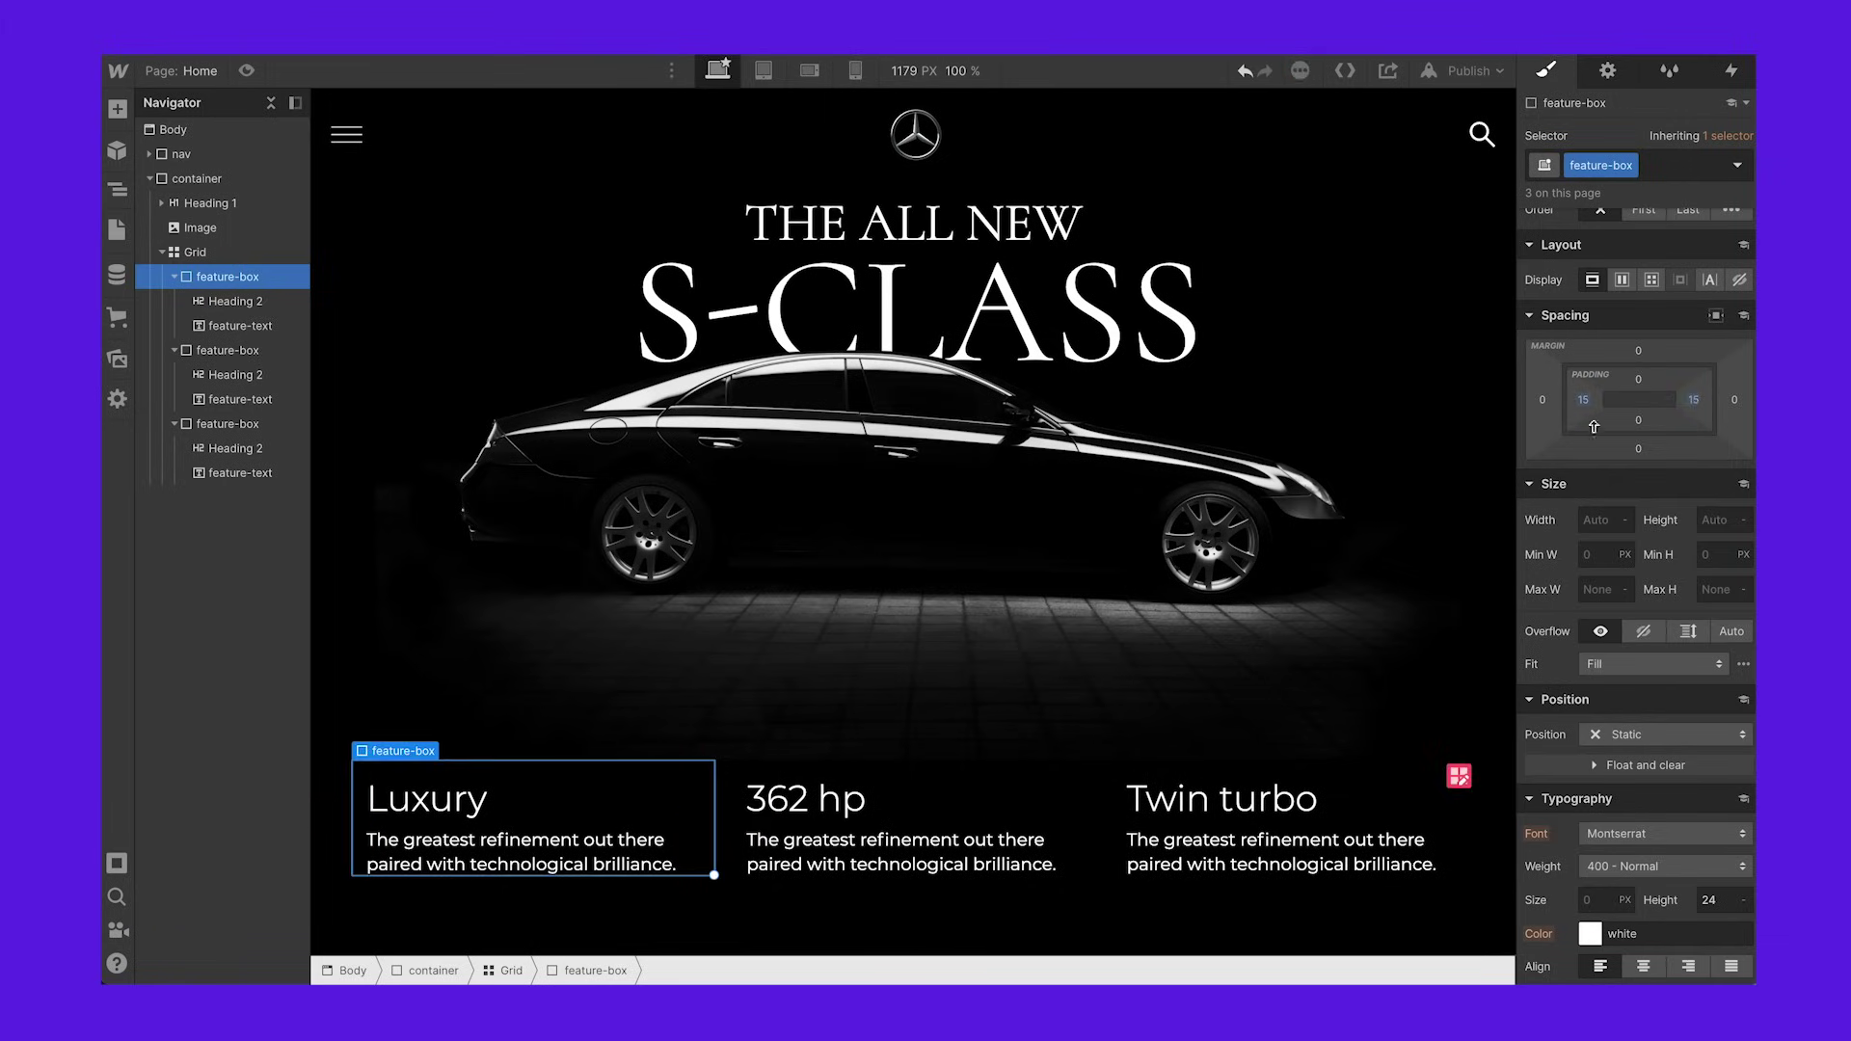
{"action": "left_click", "coordinate": [854, 545]}
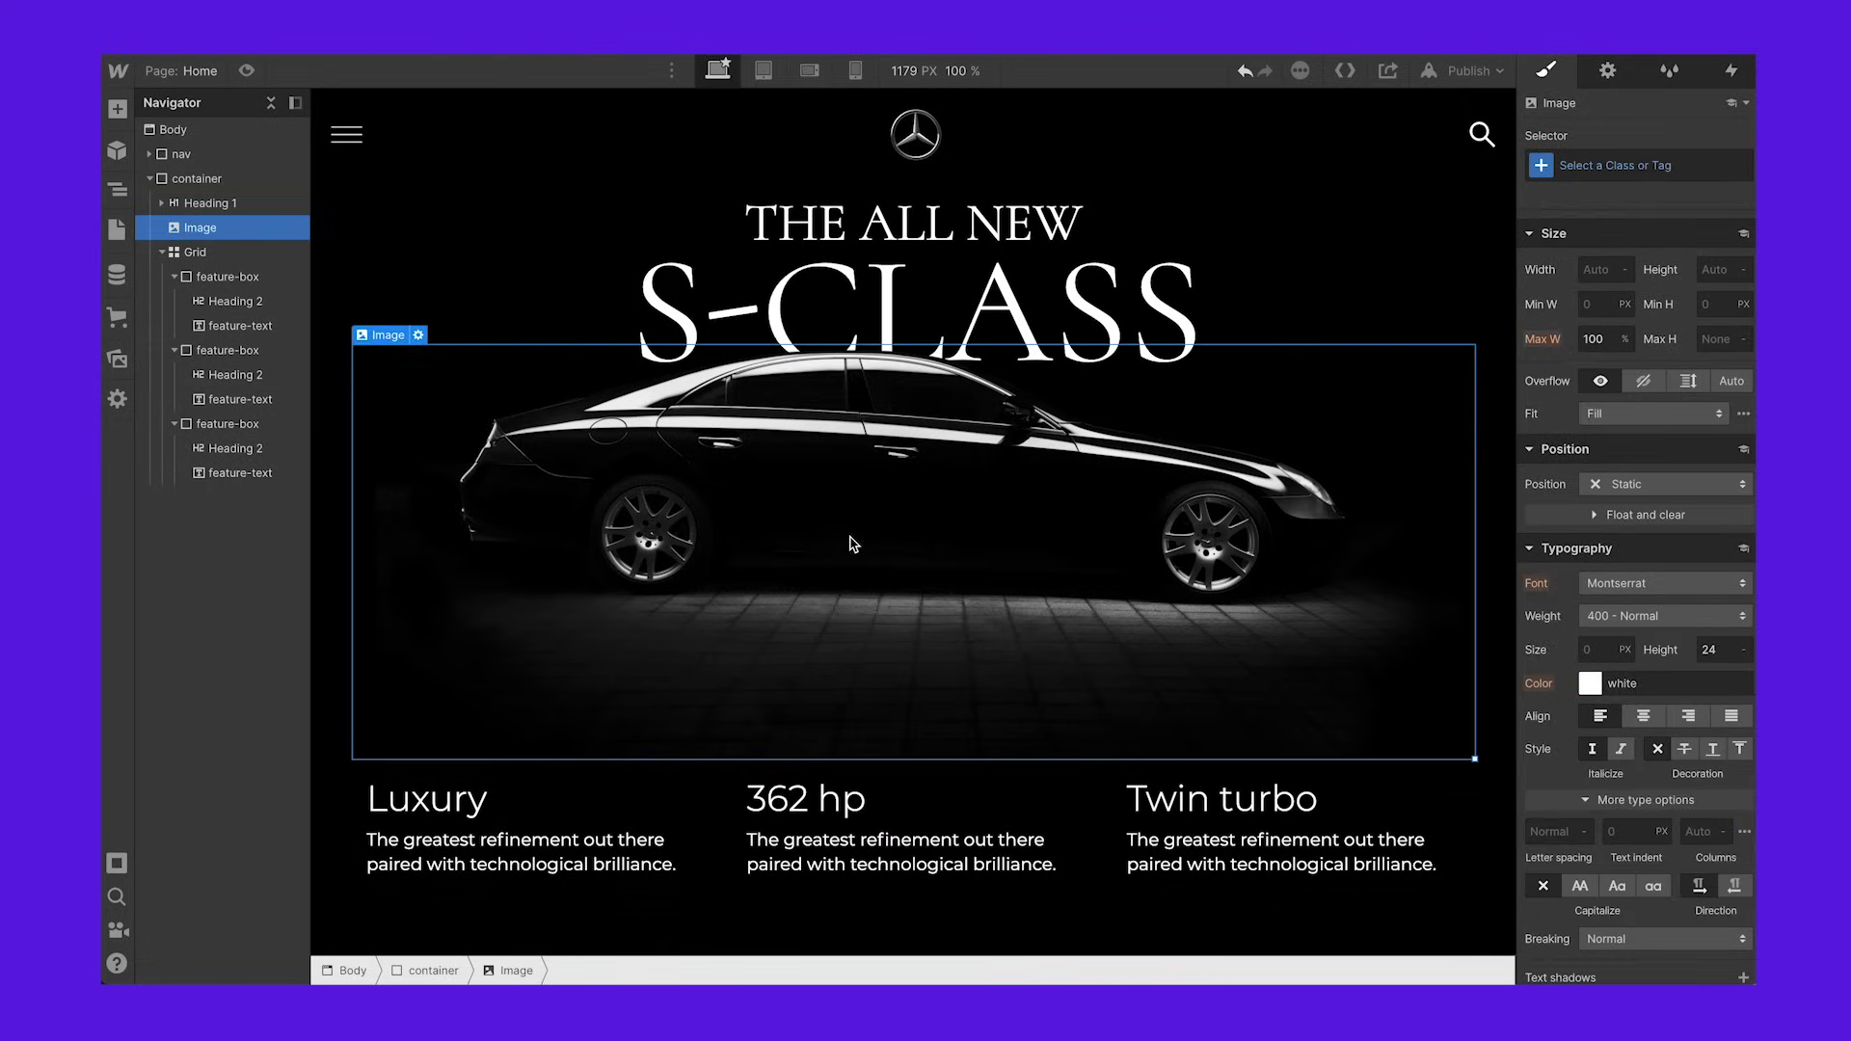
{"action": "left_click", "coordinate": [248, 72]}
{"action": "left_click", "coordinate": [247, 72]}
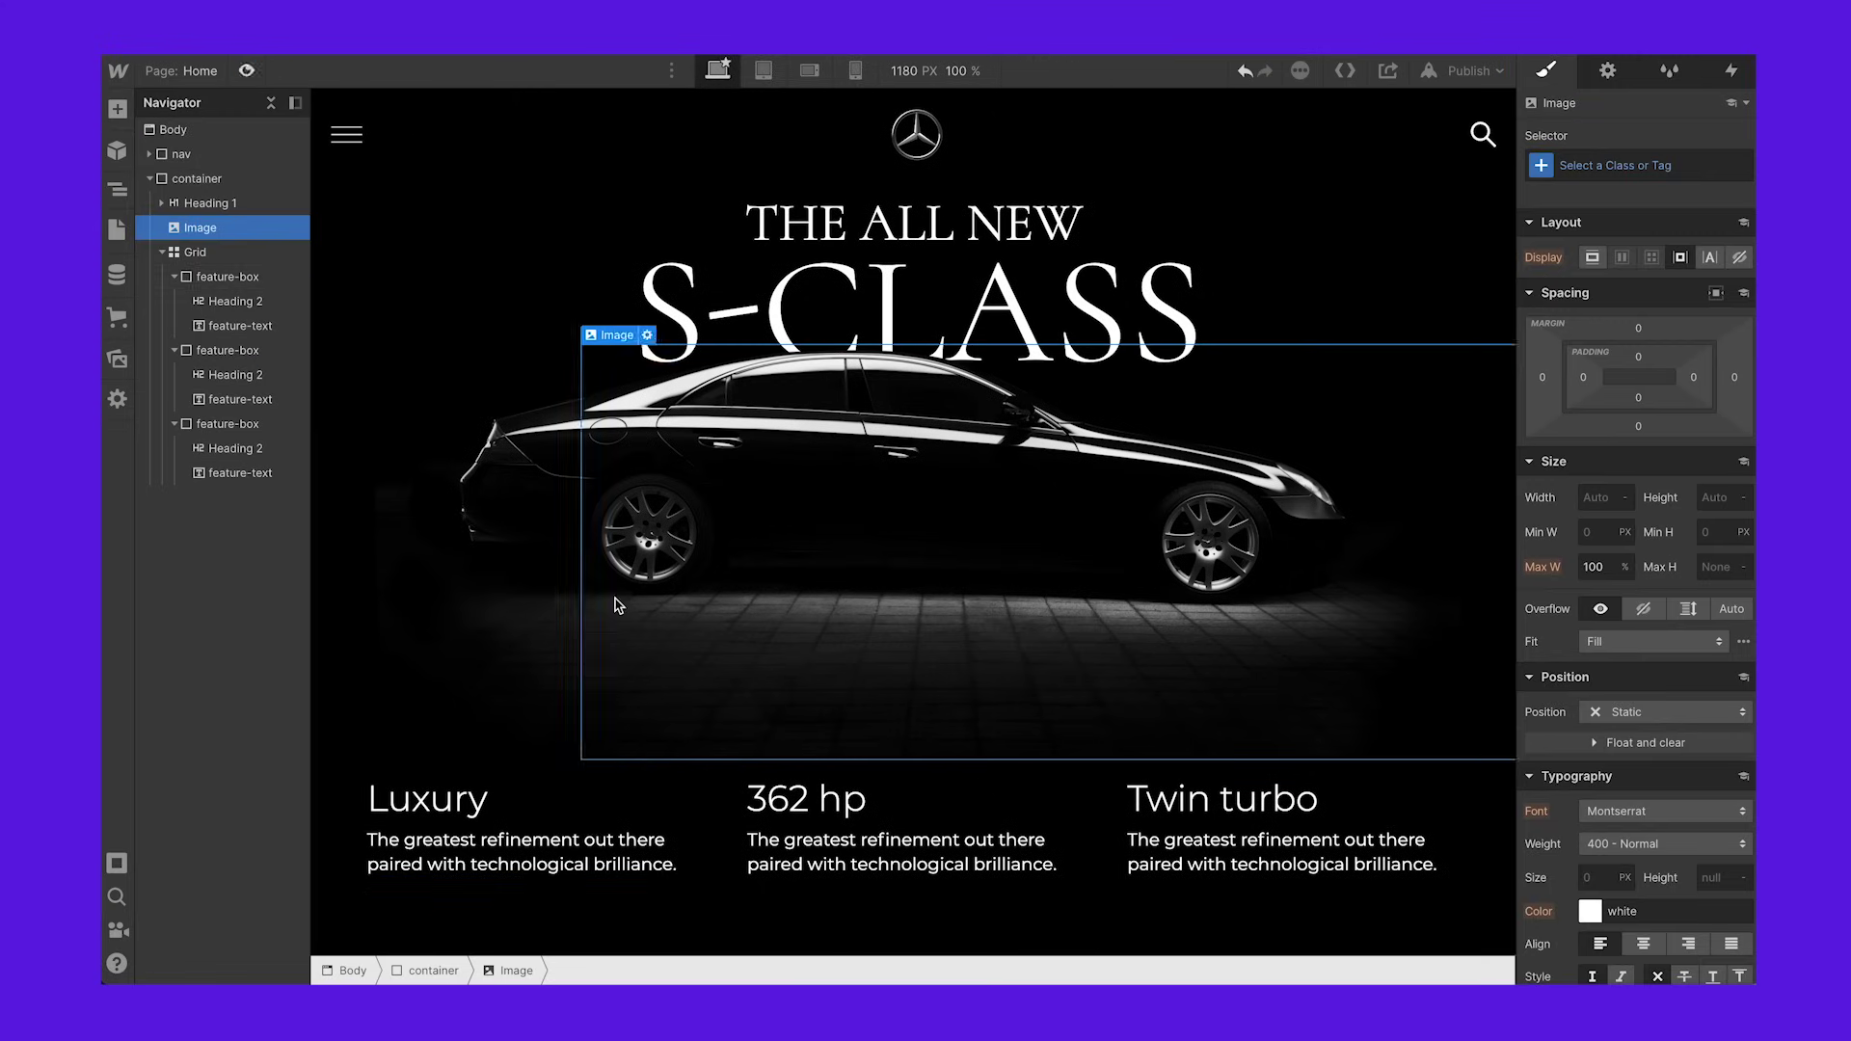
Step: Add a 1 px white border to the right side of the feature-box class
{"action": "left_click", "coordinate": [690, 822]}
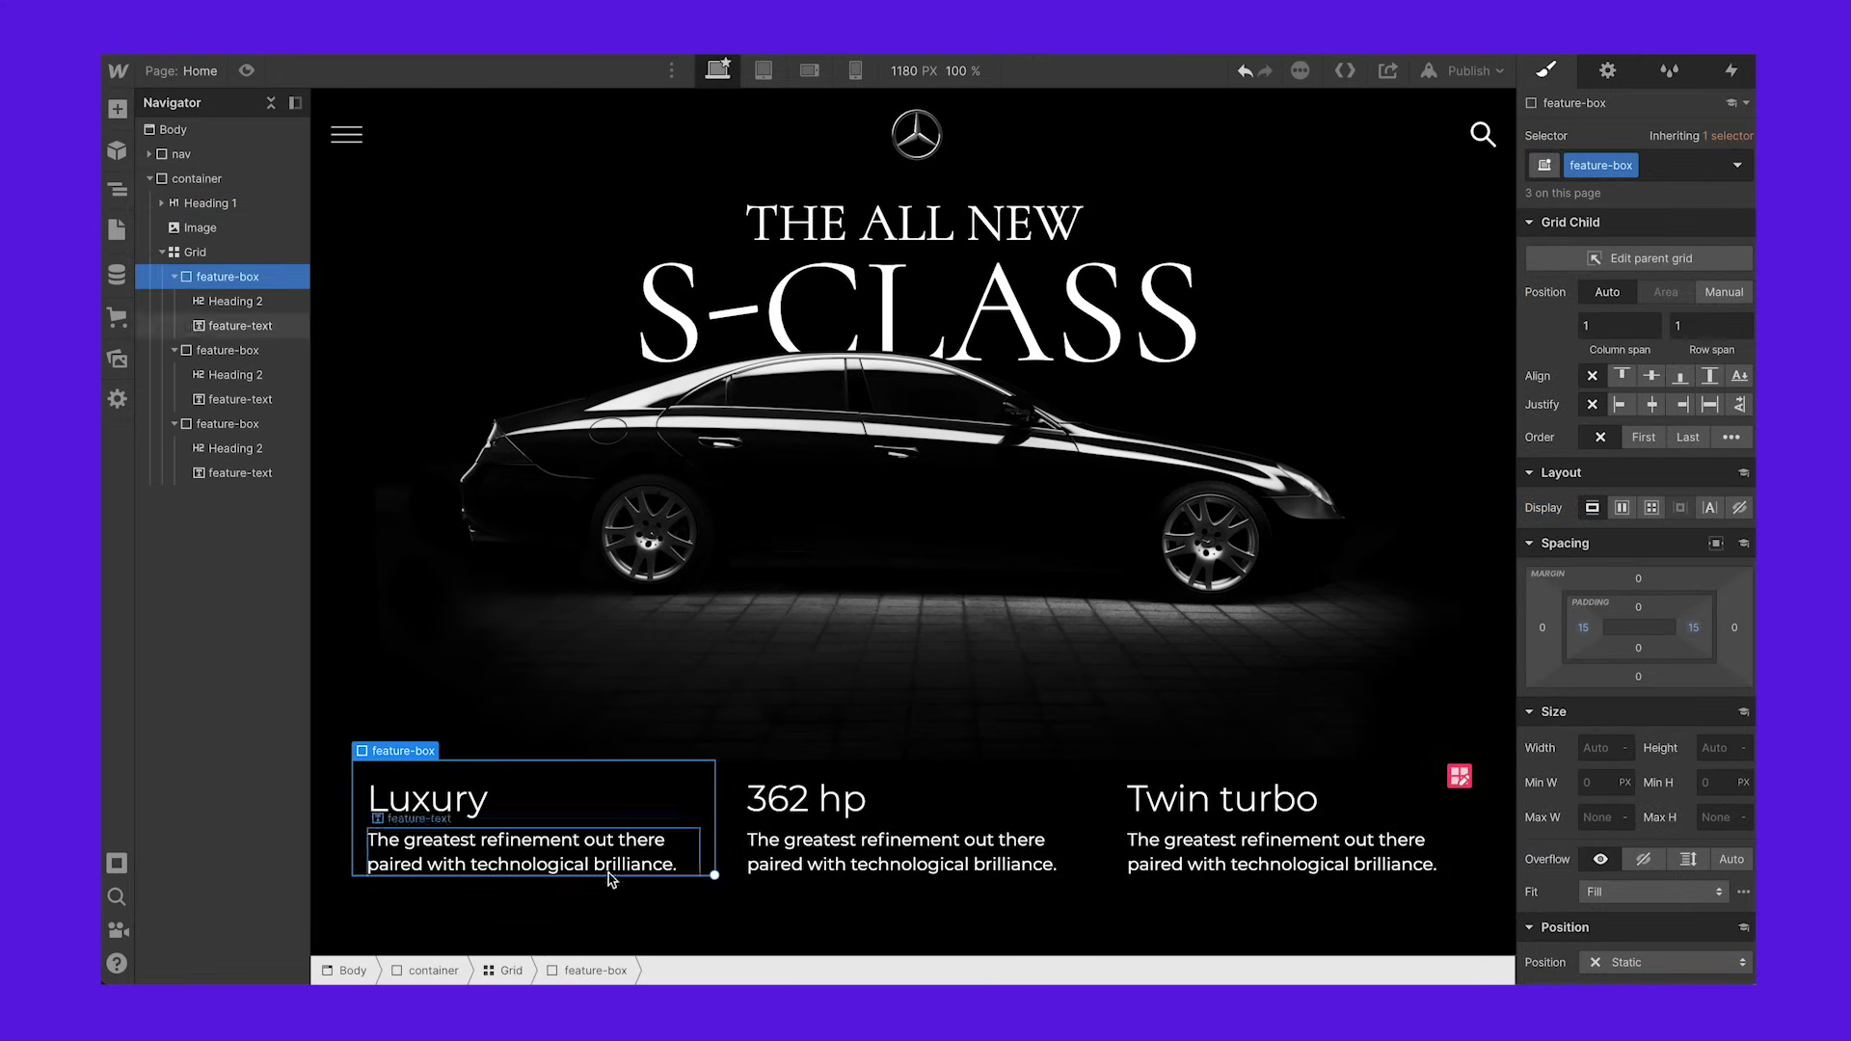
{"action": "scroll", "coordinate": [1678, 635], "scroll_direction": "down", "scroll_amount": 10}
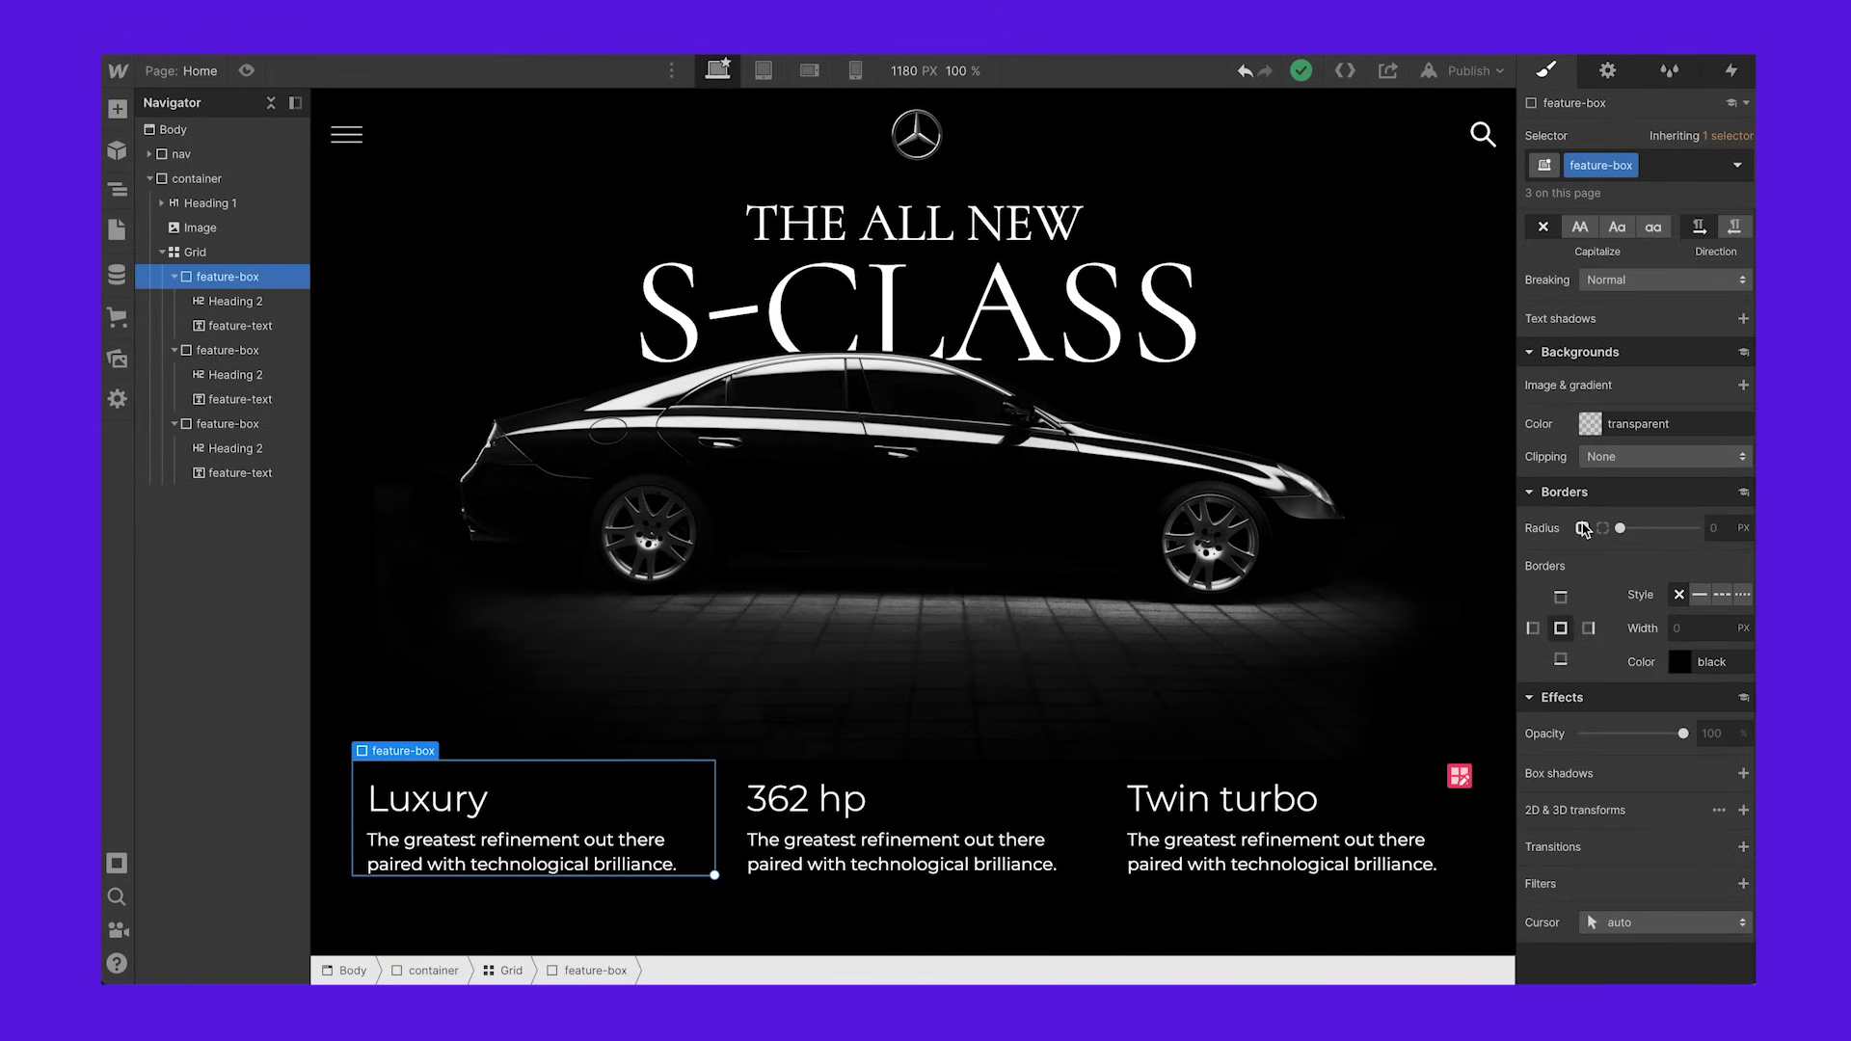
{"action": "left_click", "coordinate": [1592, 630]}
{"action": "left_click", "coordinate": [1700, 629]}
{"action": "type", "text": "1"}
{"action": "left_click", "coordinate": [1678, 665]}
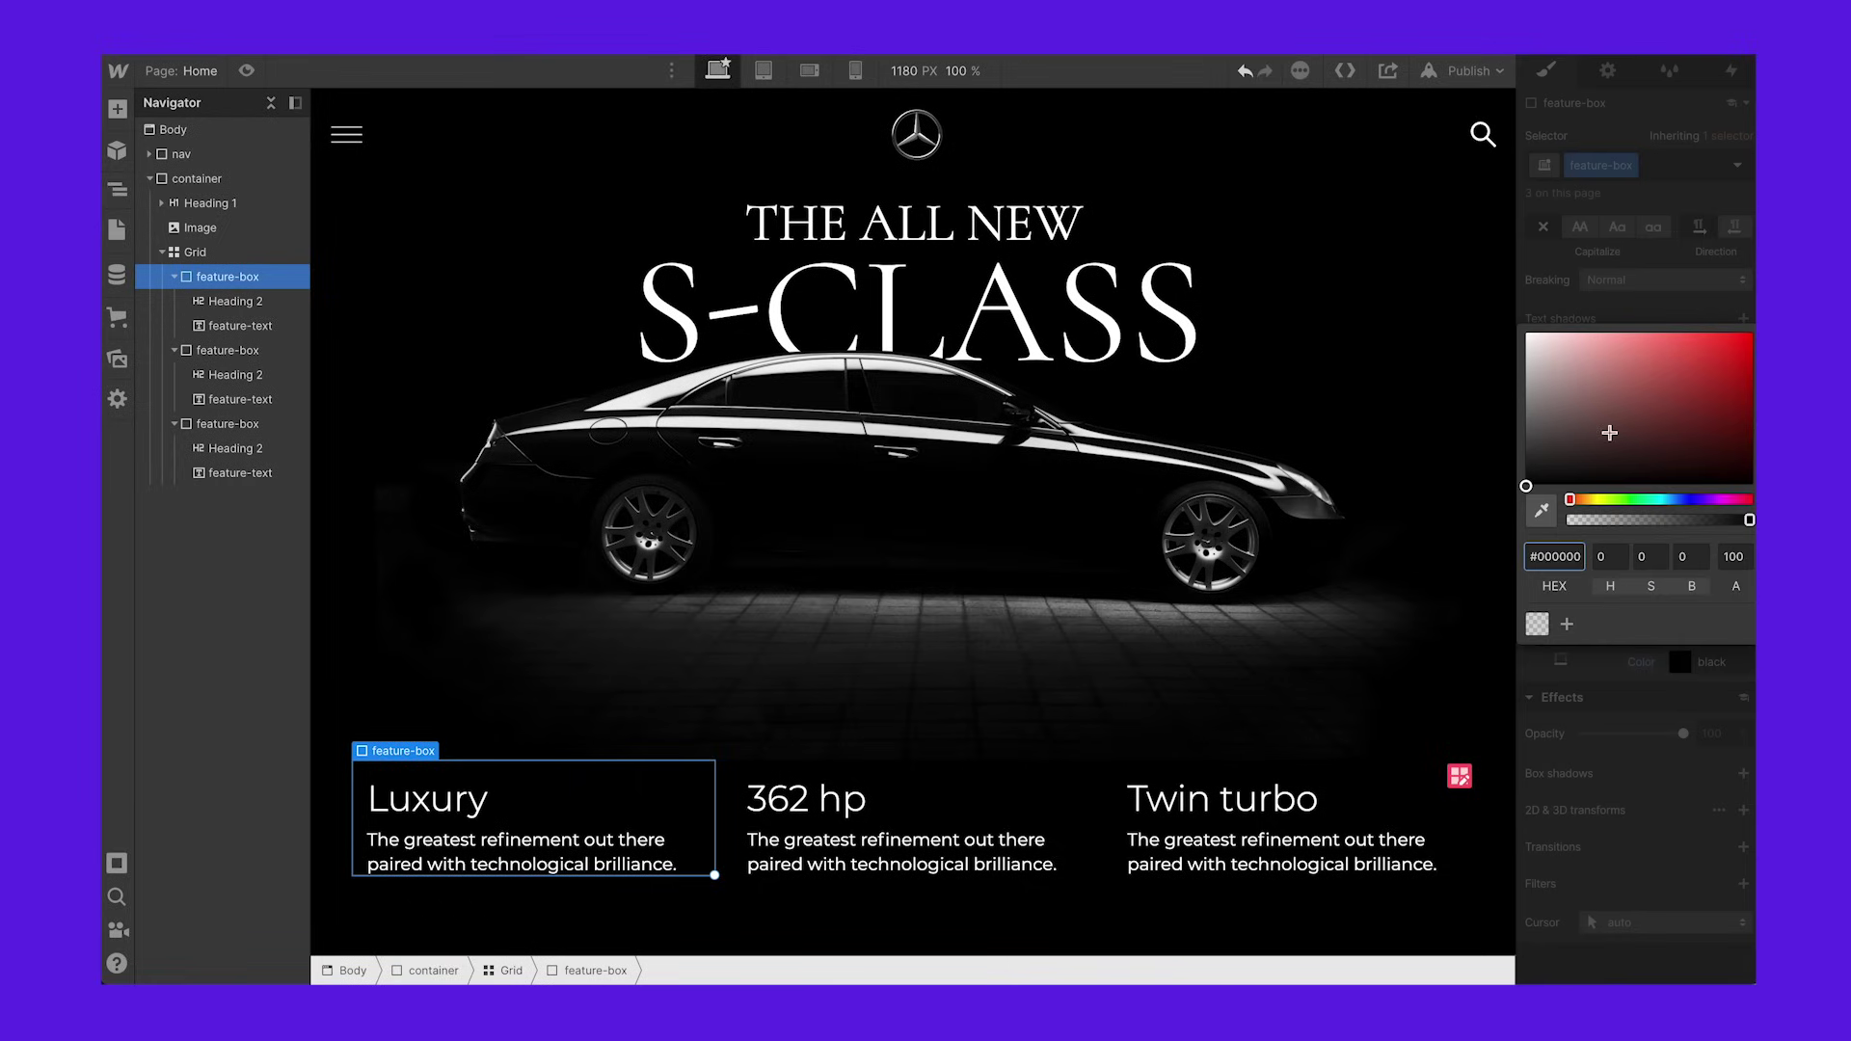
{"action": "left_click", "coordinate": [1359, 277]}
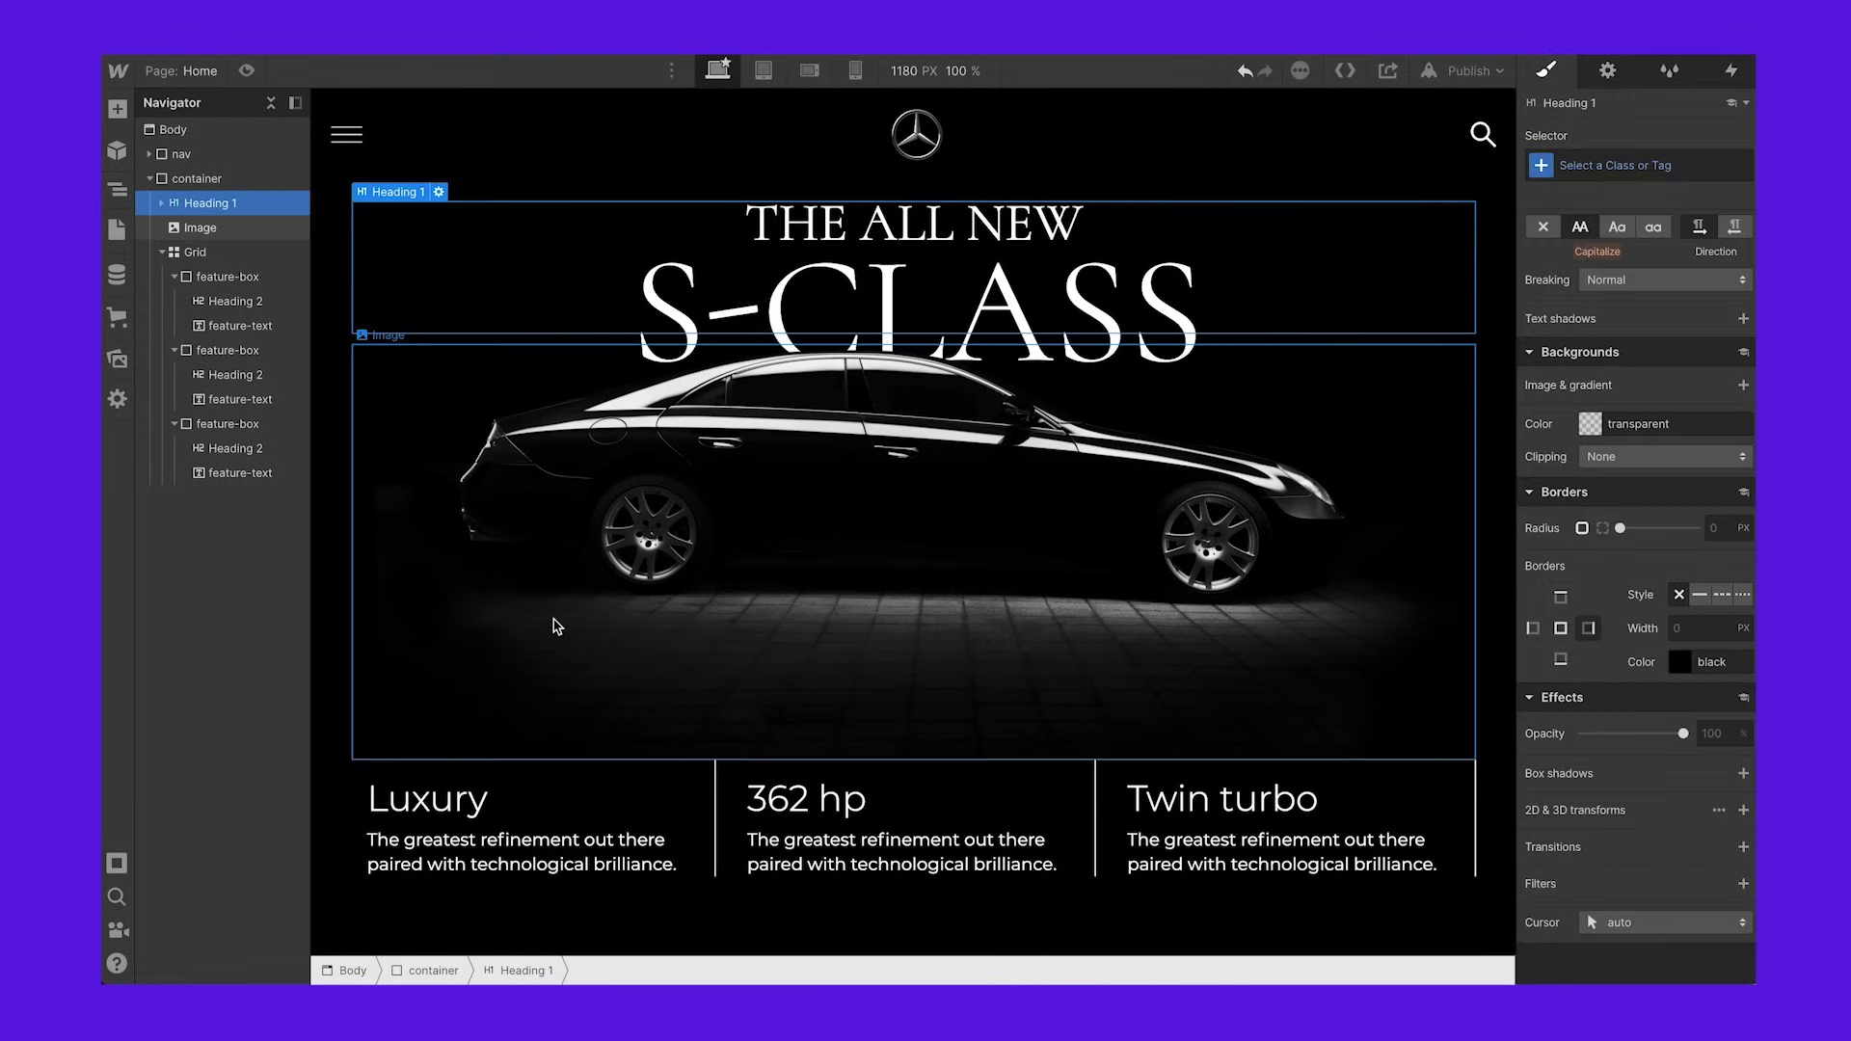
Step: Collapse the three feature-box elements in the page structure and preview the page with its divider lines
{"action": "left_click", "coordinate": [175, 277]}
{"action": "left_click", "coordinate": [175, 301]}
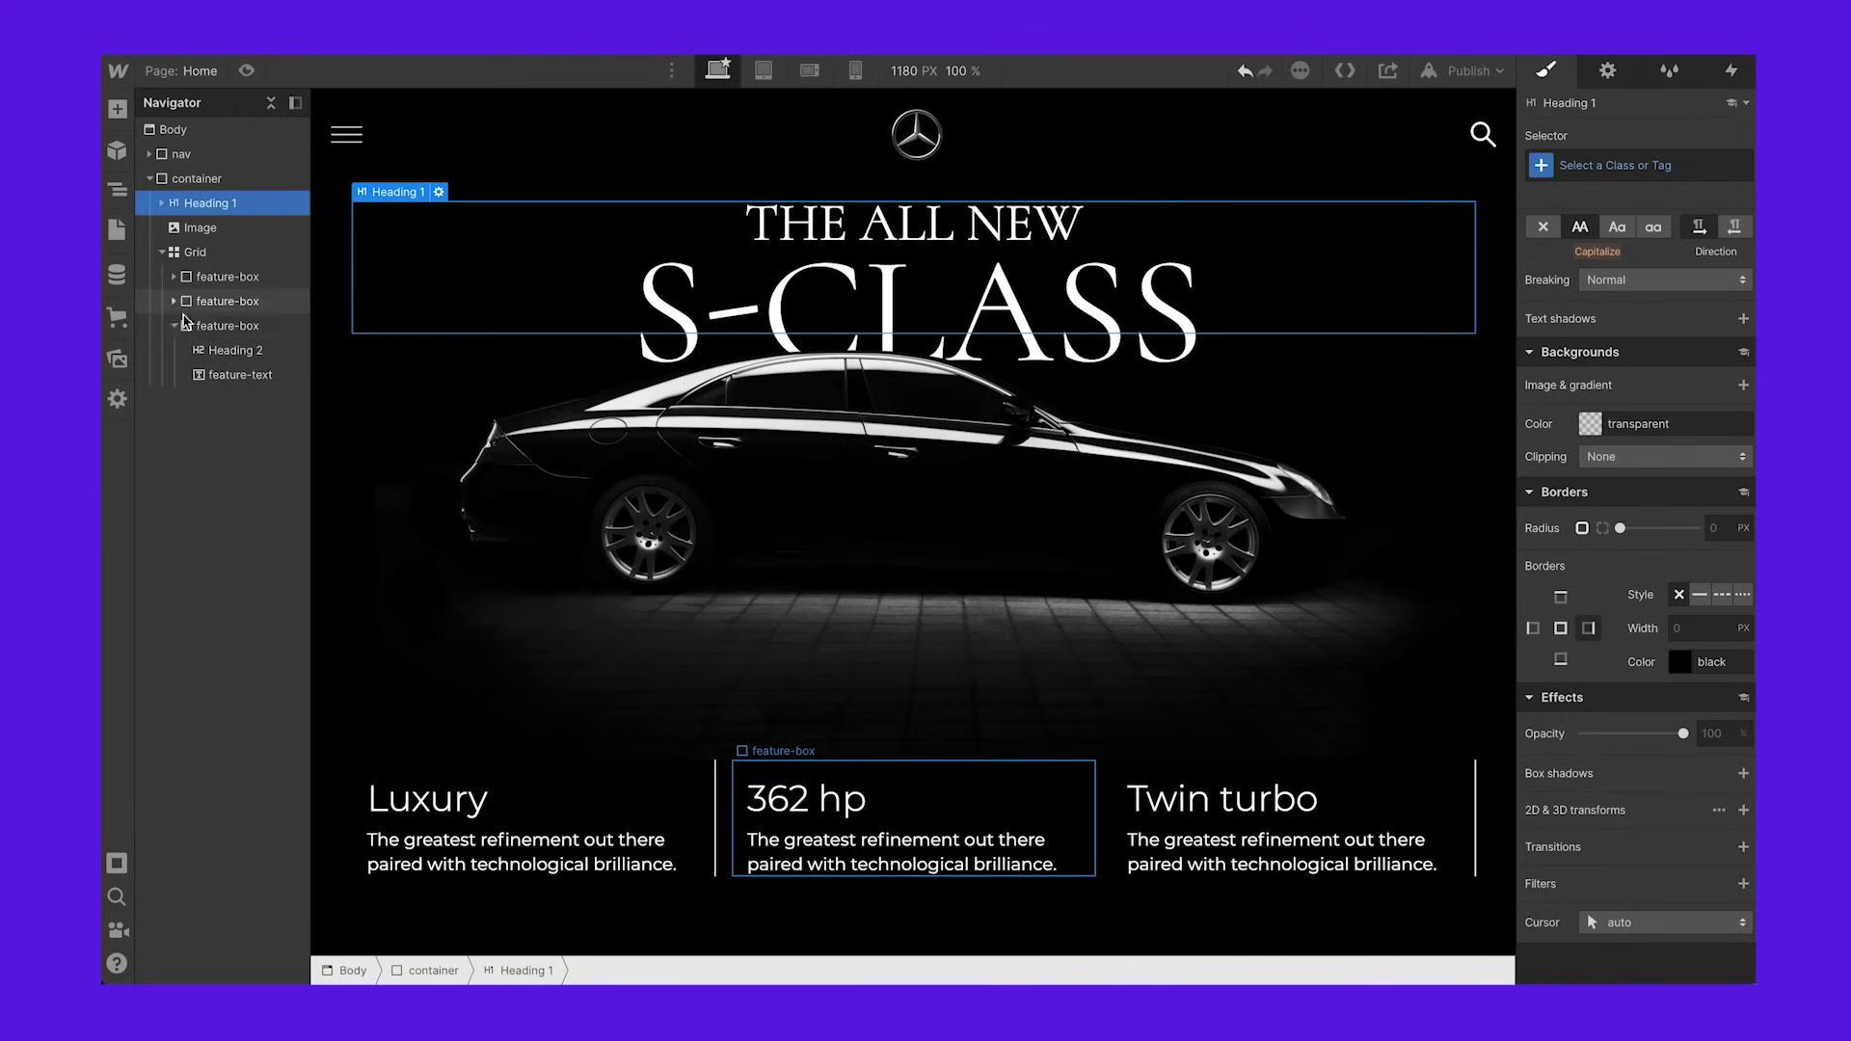
{"action": "left_click", "coordinate": [174, 326]}
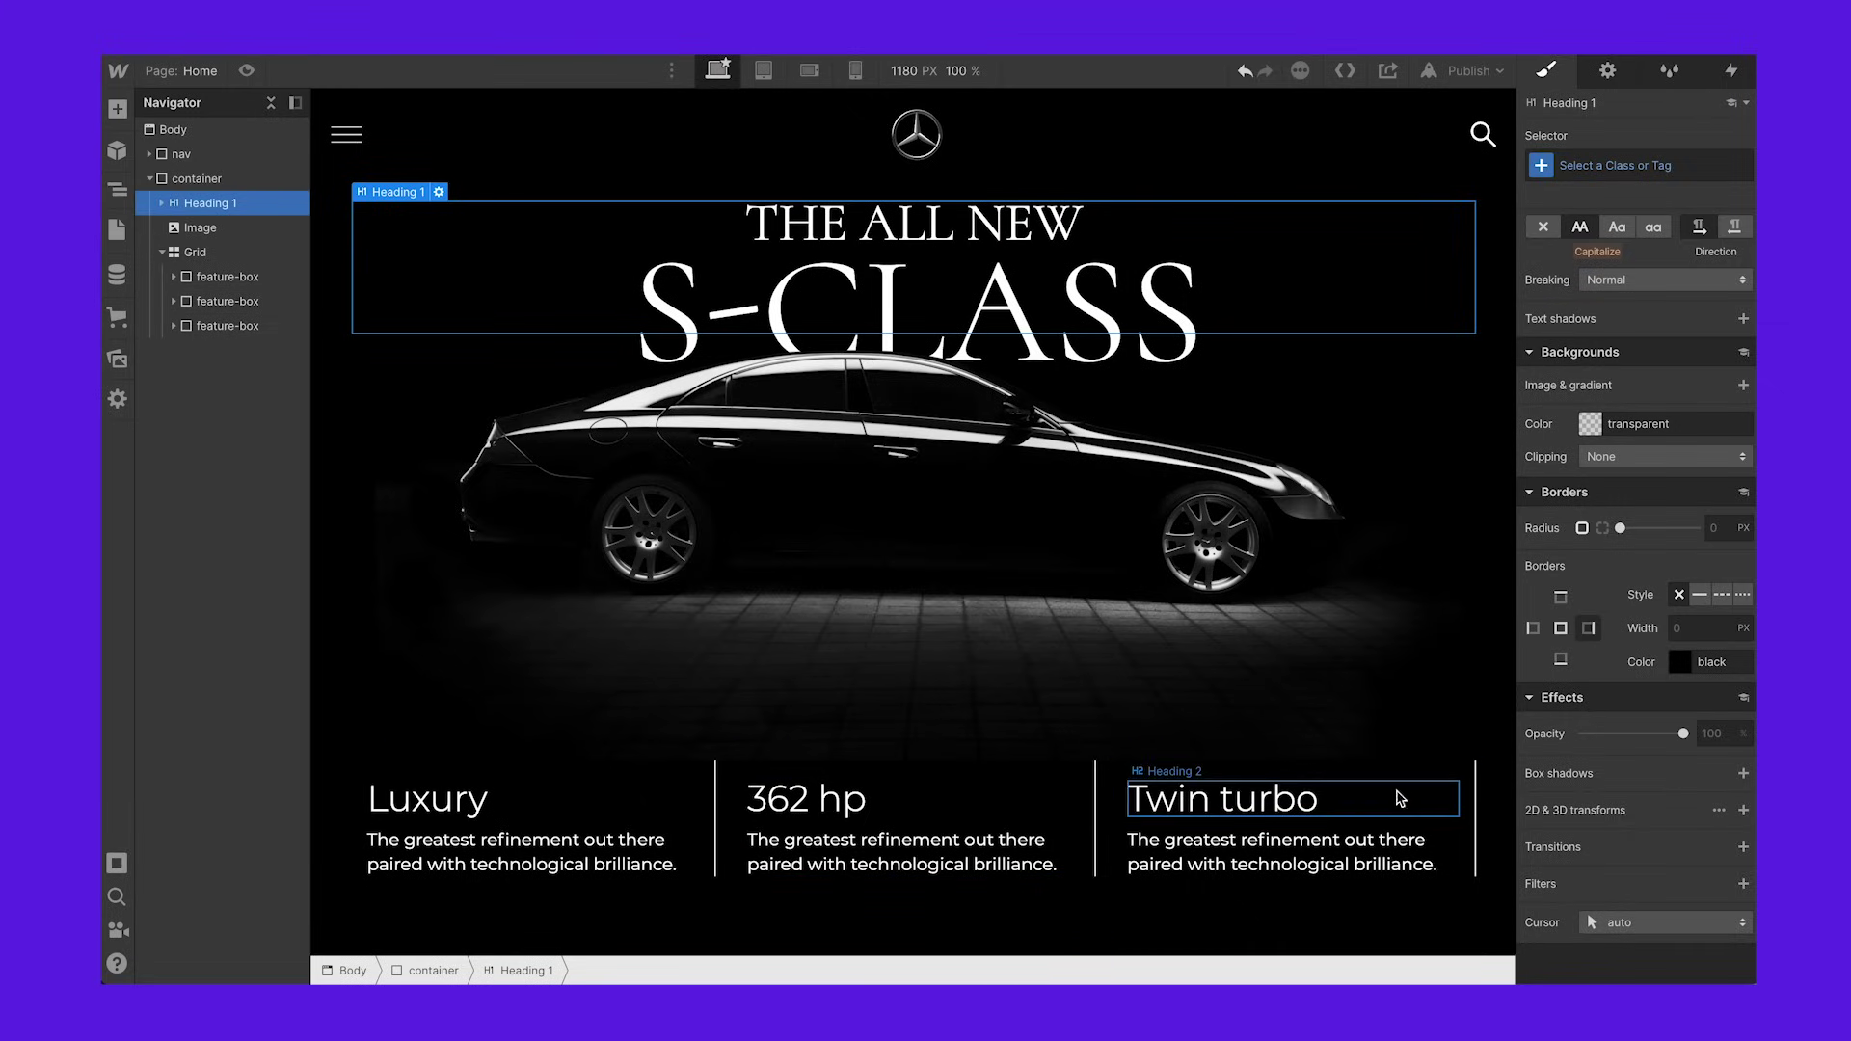
{"action": "left_click", "coordinate": [246, 70]}
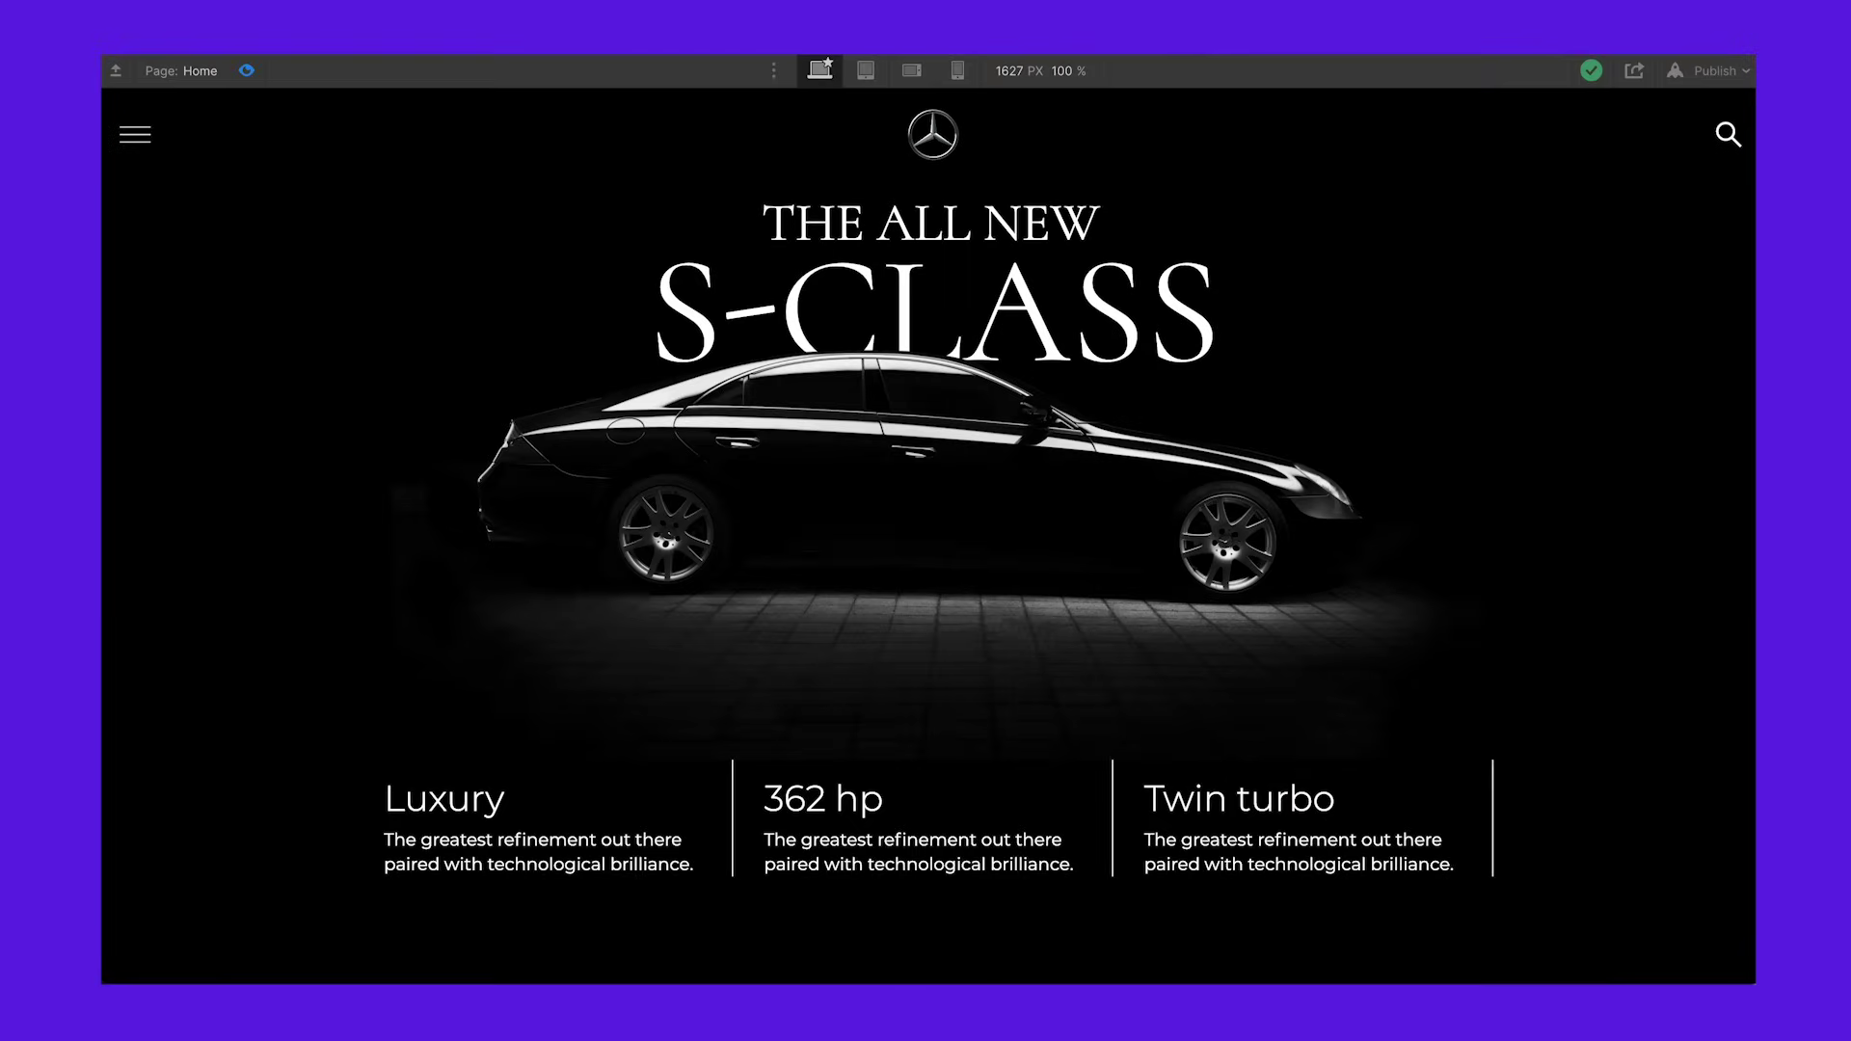
{"action": "left_click", "coordinate": [246, 70]}
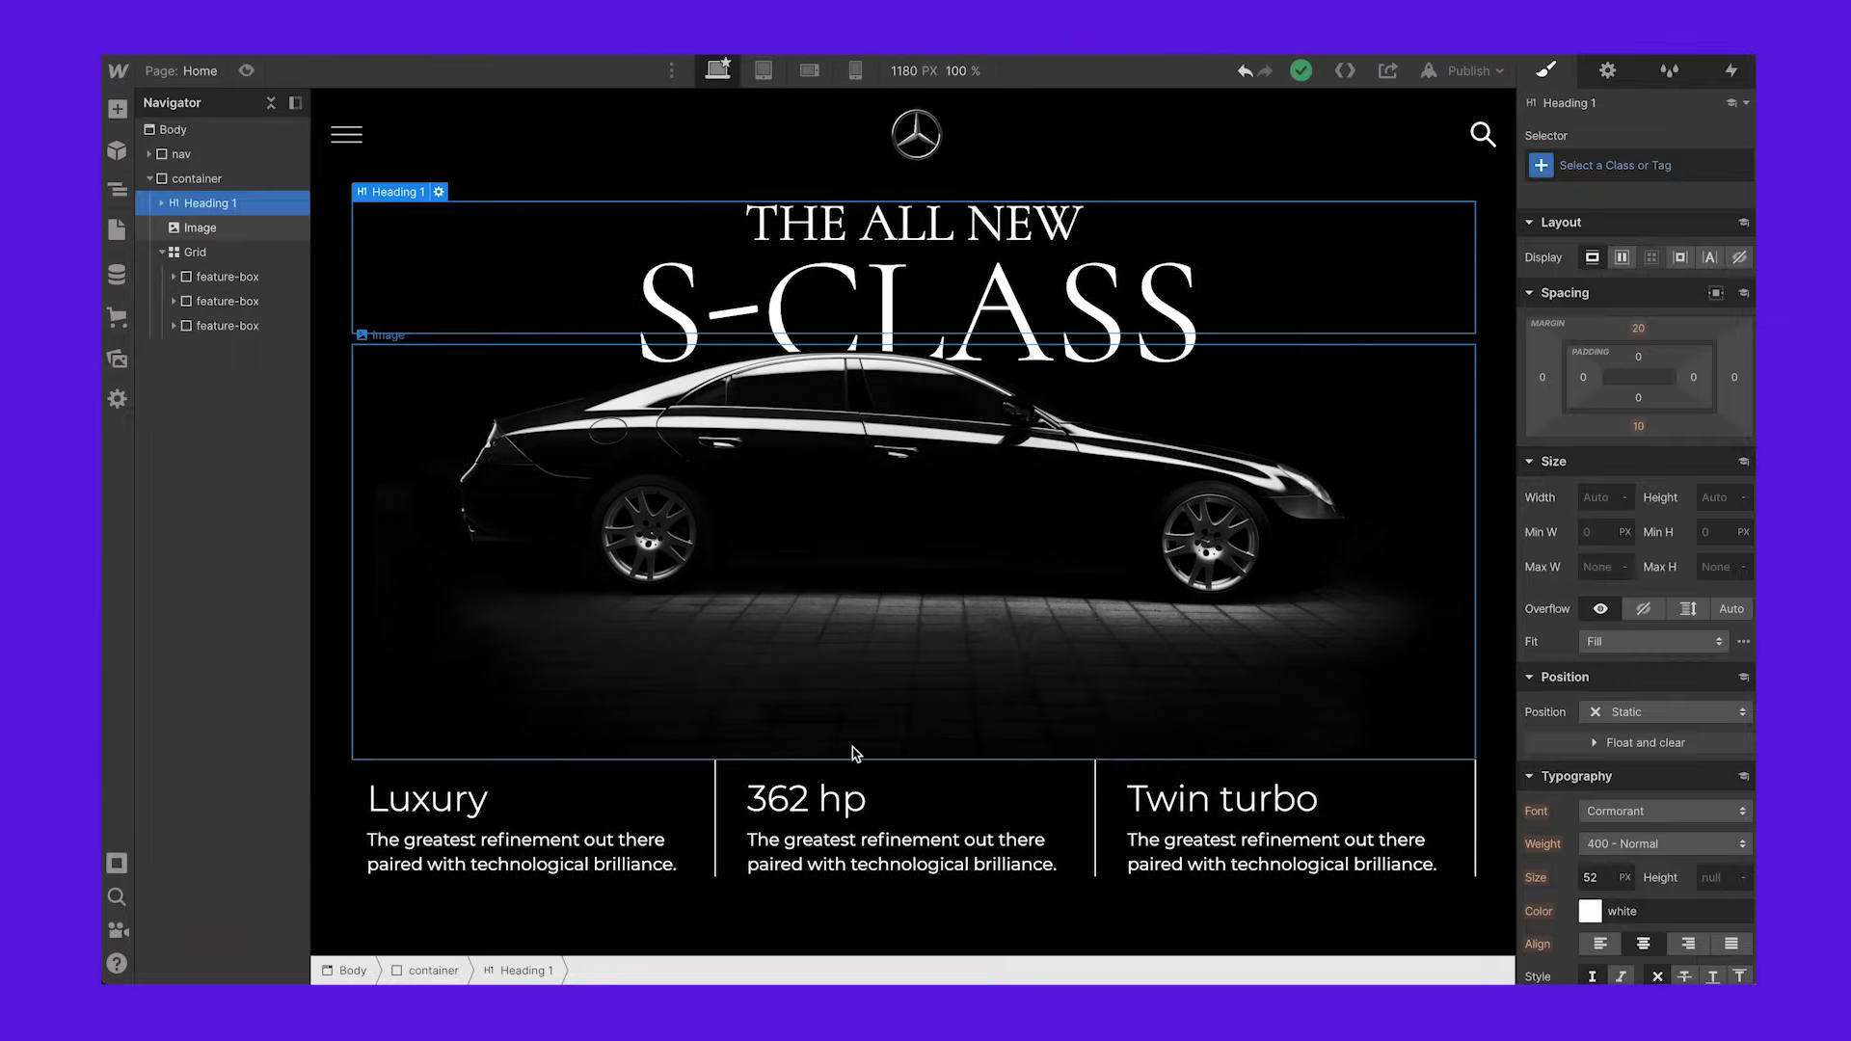
Step: Add a combo class named last-box to the third feature box, Twin turbo
{"action": "left_click", "coordinate": [1459, 817]}
{"action": "left_click", "coordinate": [1467, 829]}
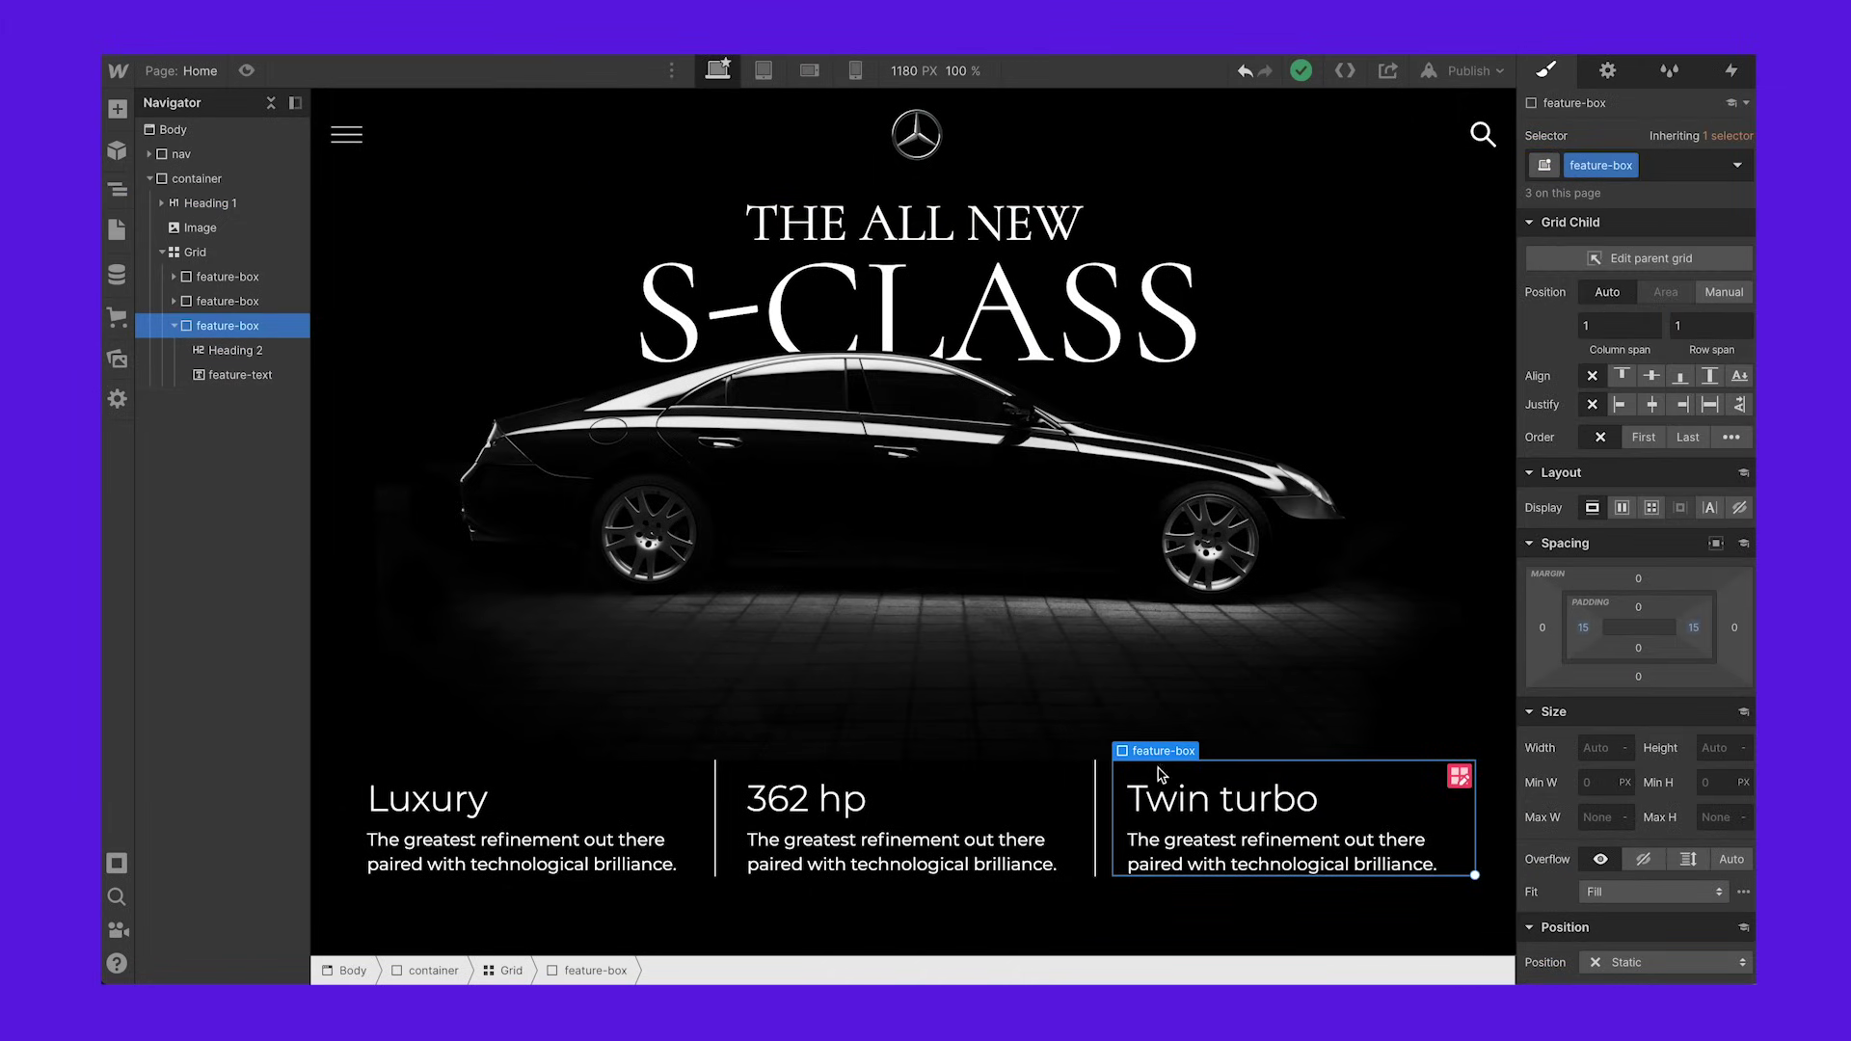
{"action": "left_click", "coordinate": [1660, 166]}
{"action": "type", "text": "last"}
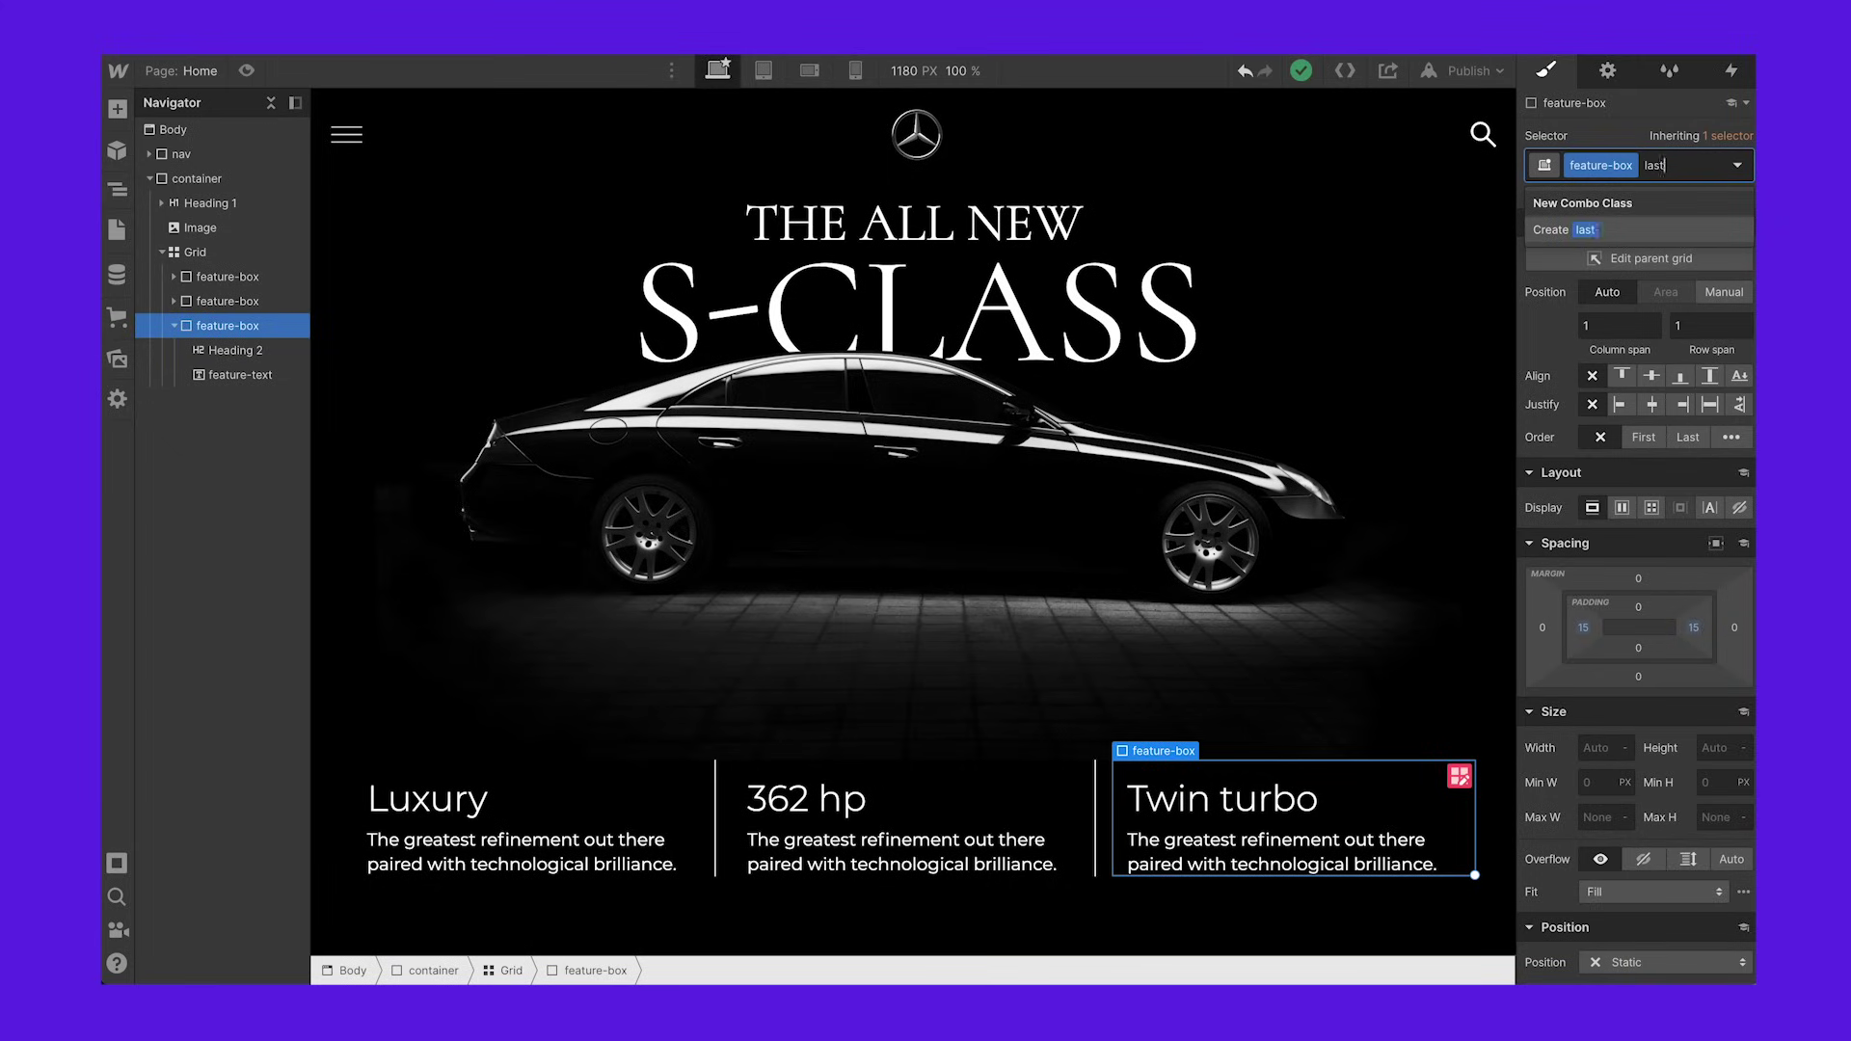
{"action": "type", "text": "-box"}
{"action": "key", "text": "Return"}
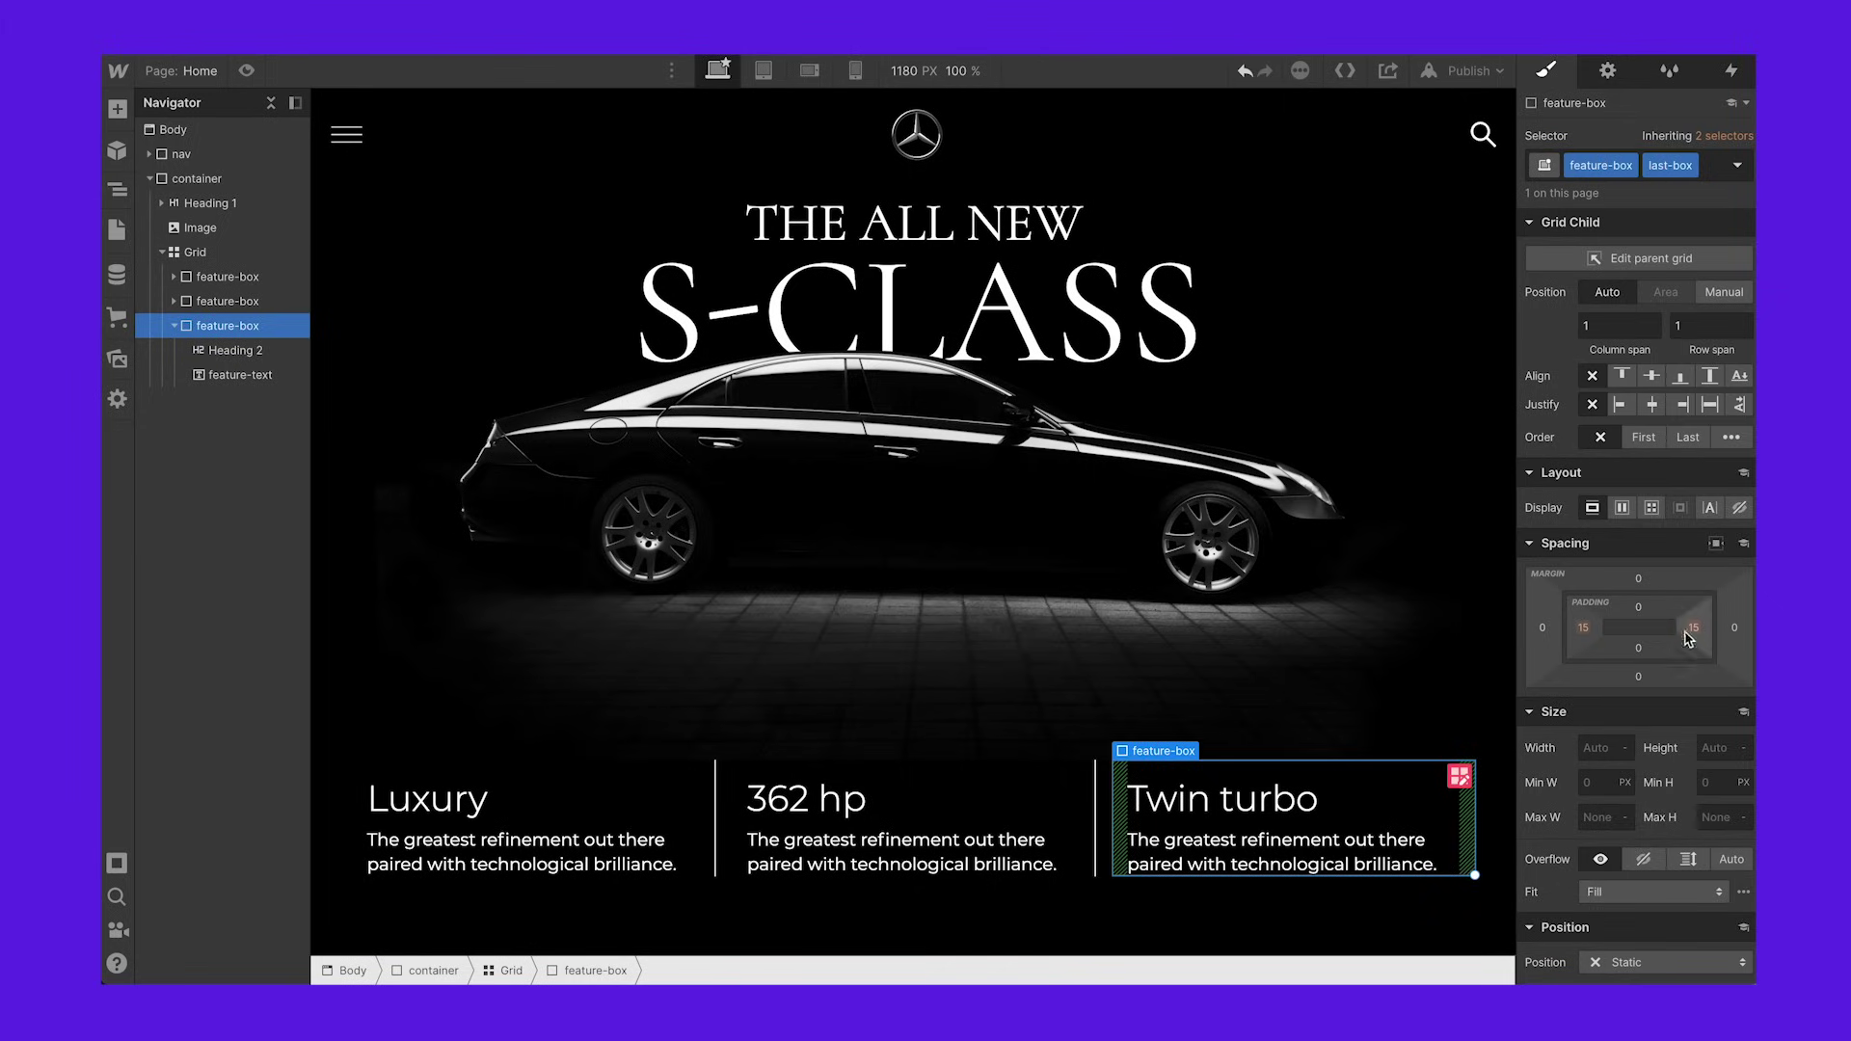
Step: Set the right border style of the last-box combo class to none and preview the page
{"action": "scroll", "coordinate": [1645, 475], "scroll_direction": "down", "scroll_amount": 10}
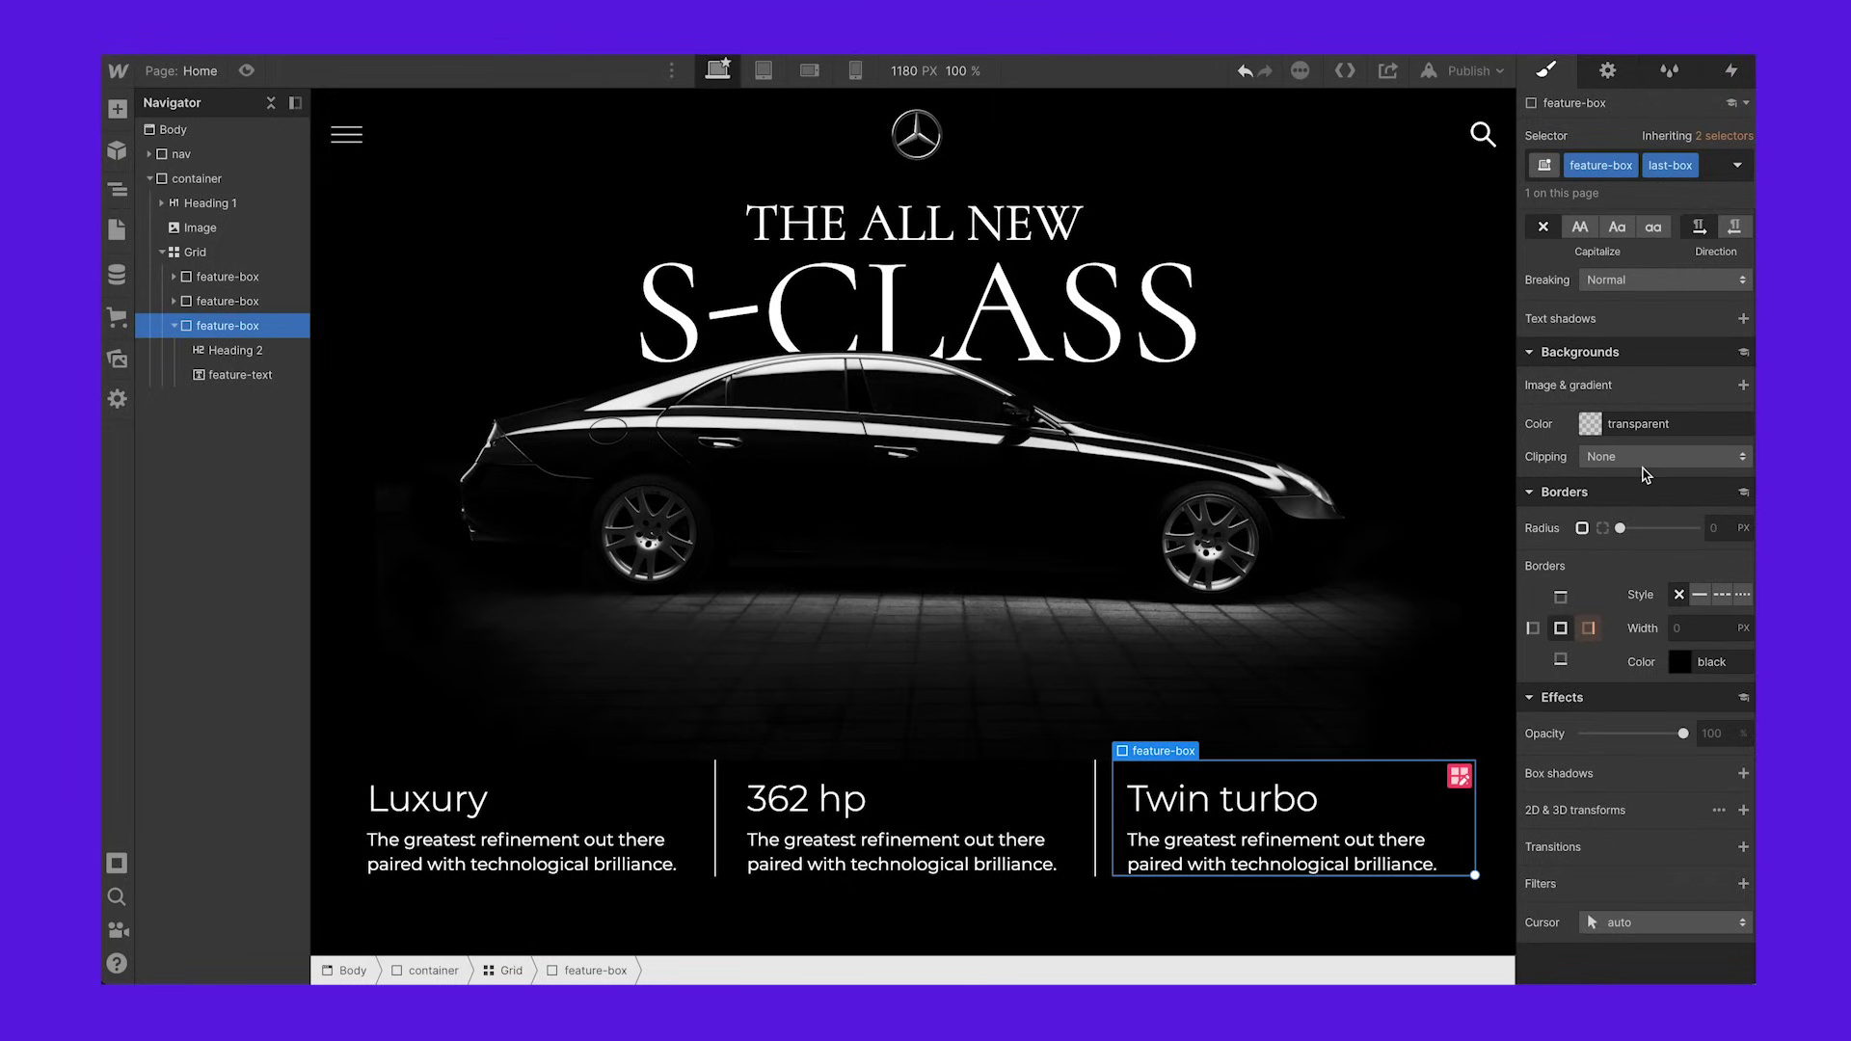
{"action": "left_click", "coordinate": [1589, 629]}
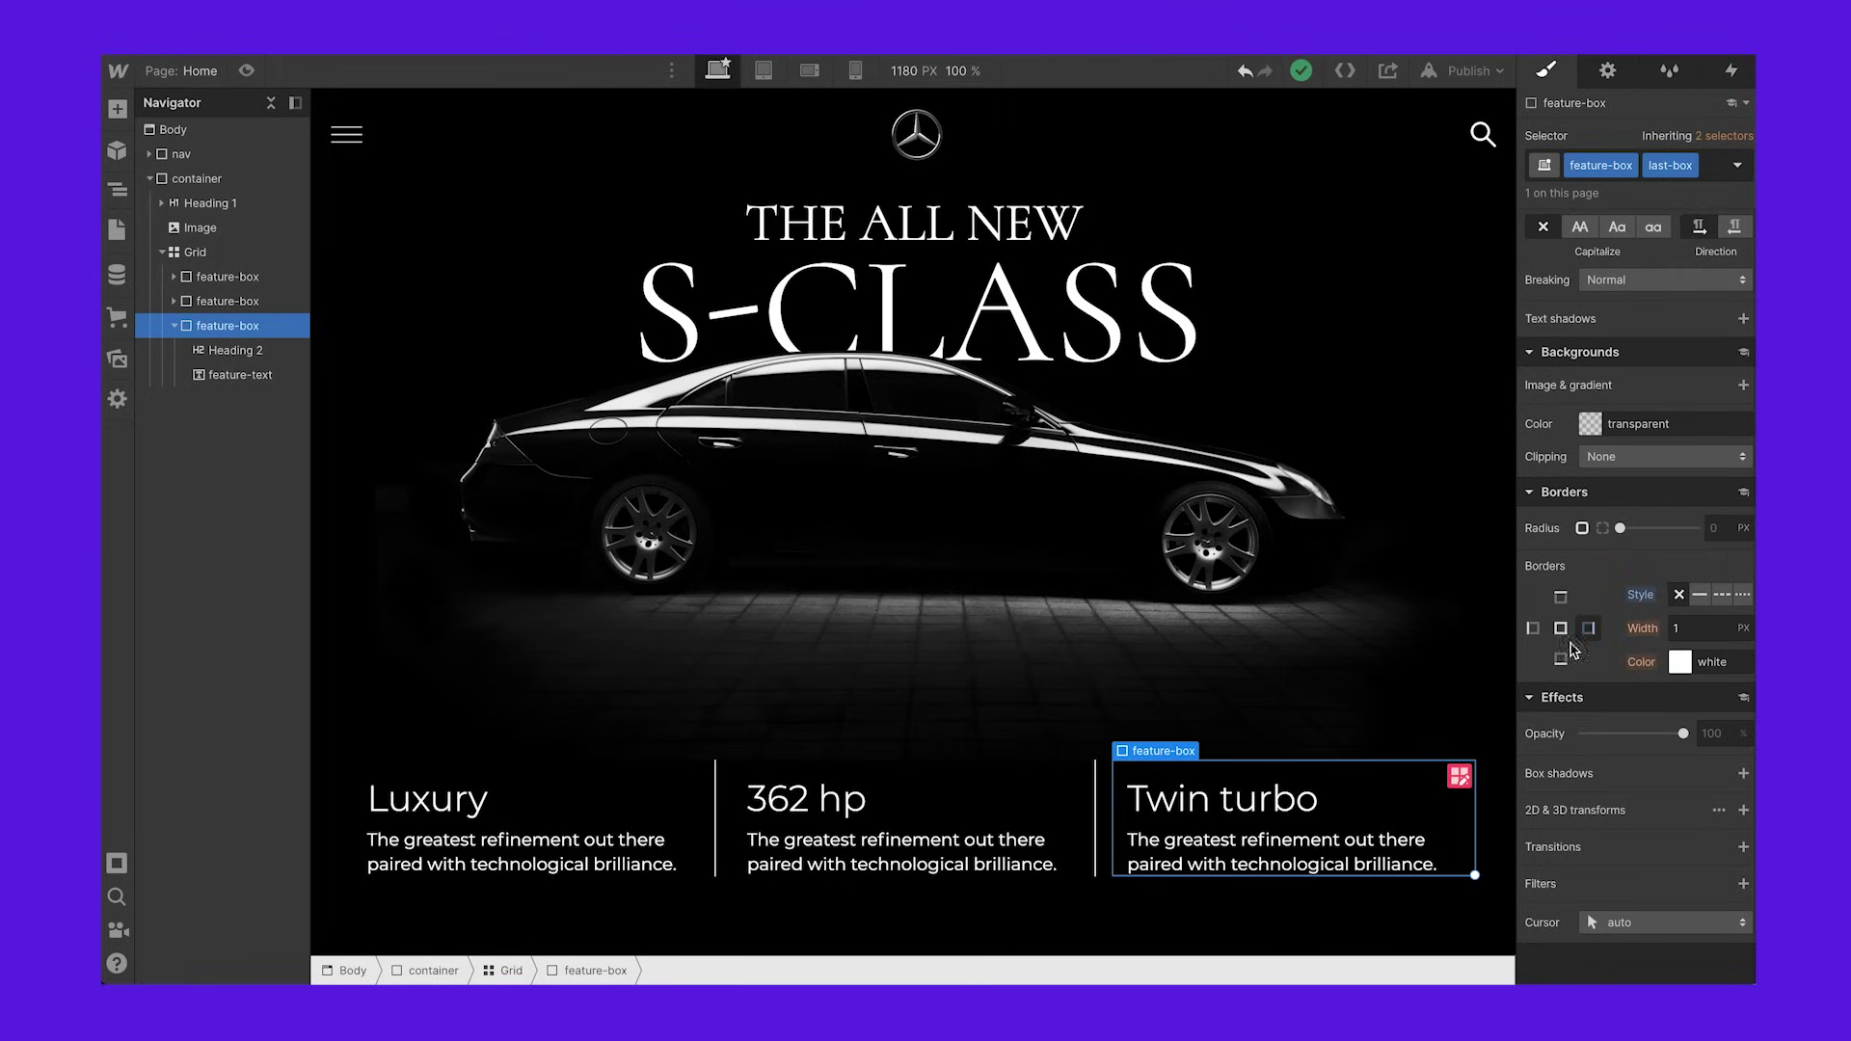
{"action": "left_click", "coordinate": [1365, 694]}
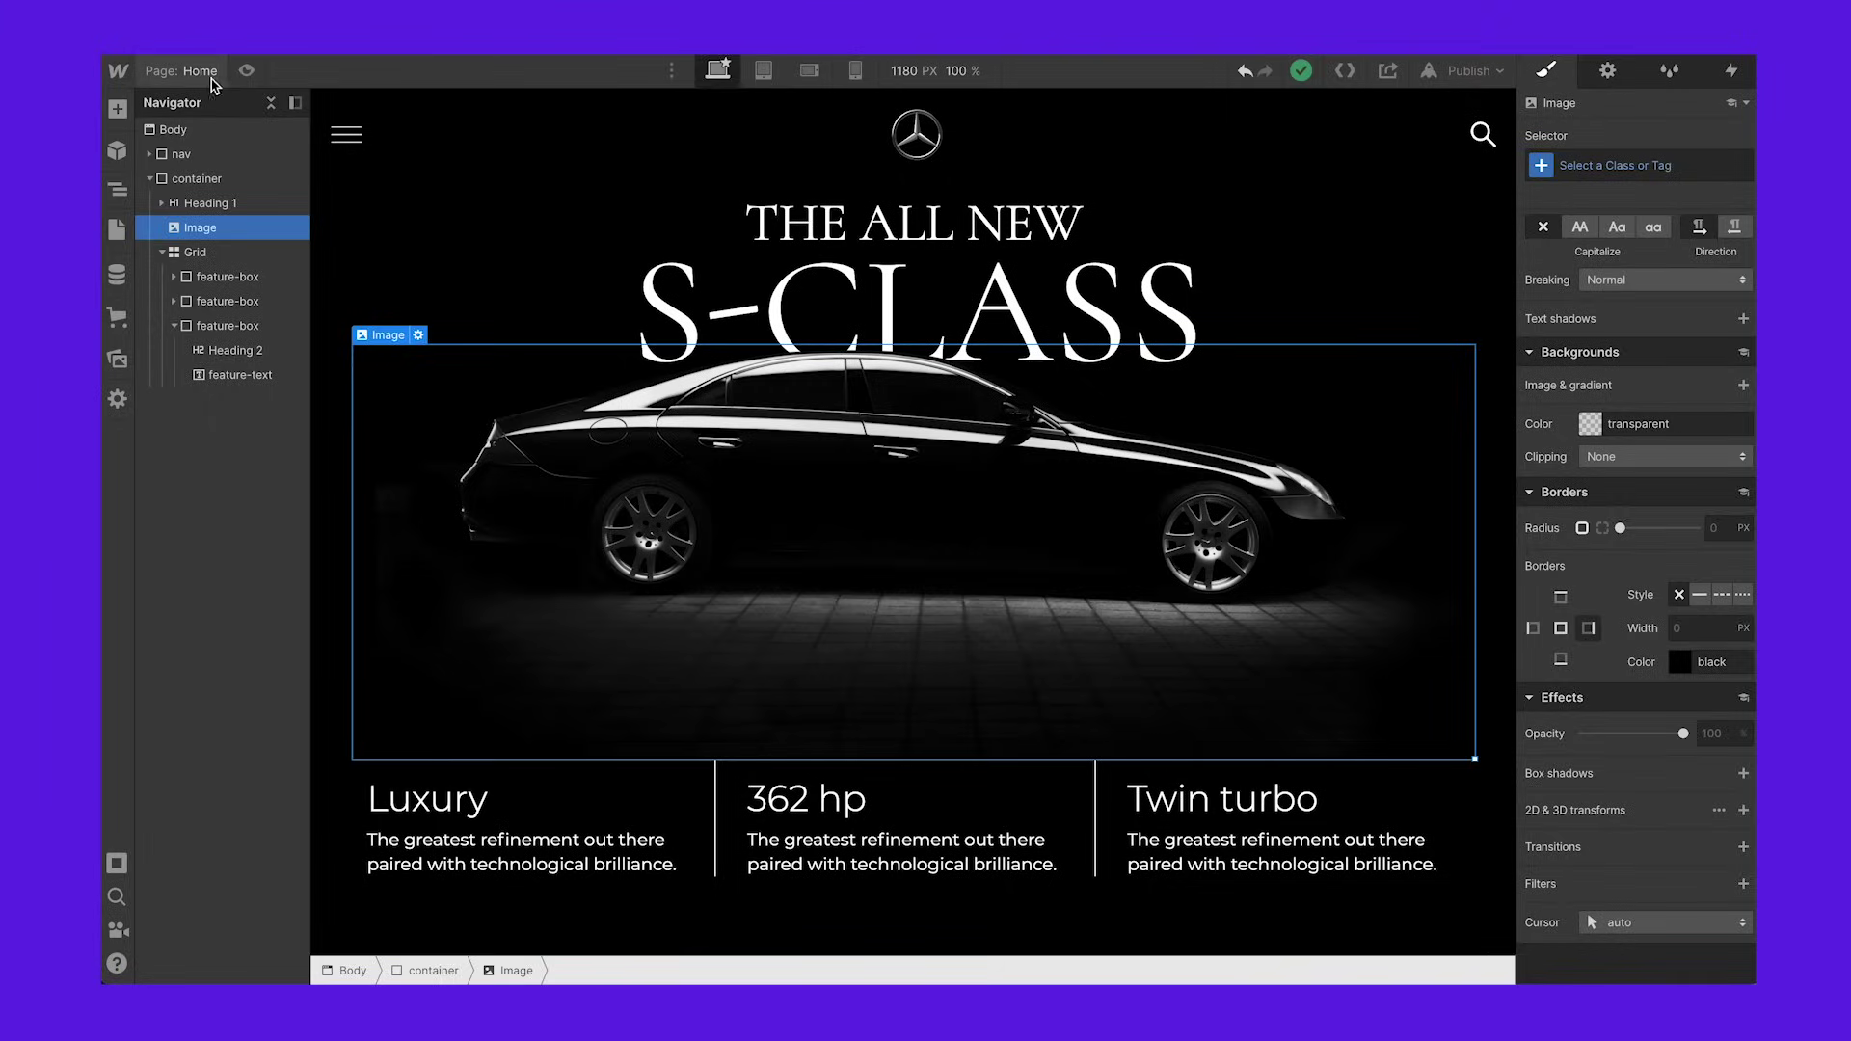
{"action": "left_click", "coordinate": [246, 72]}
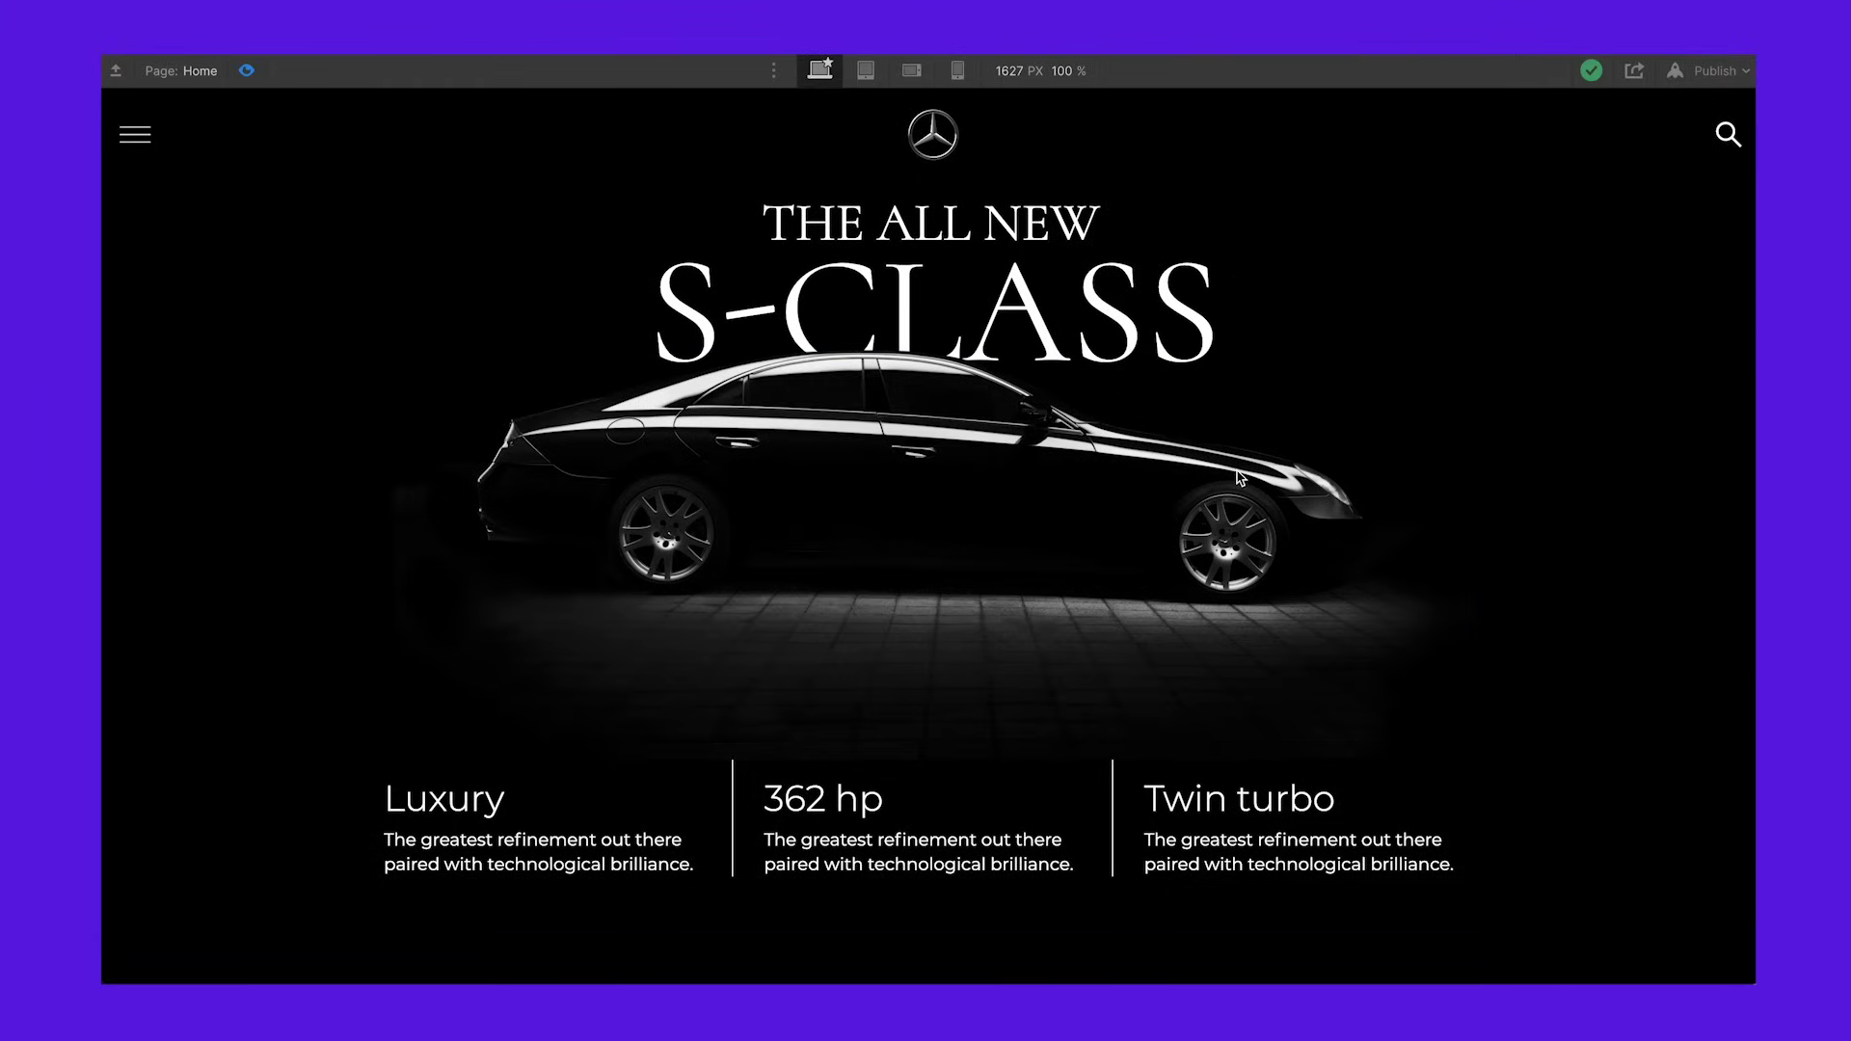
{"action": "left_click", "coordinate": [246, 71]}
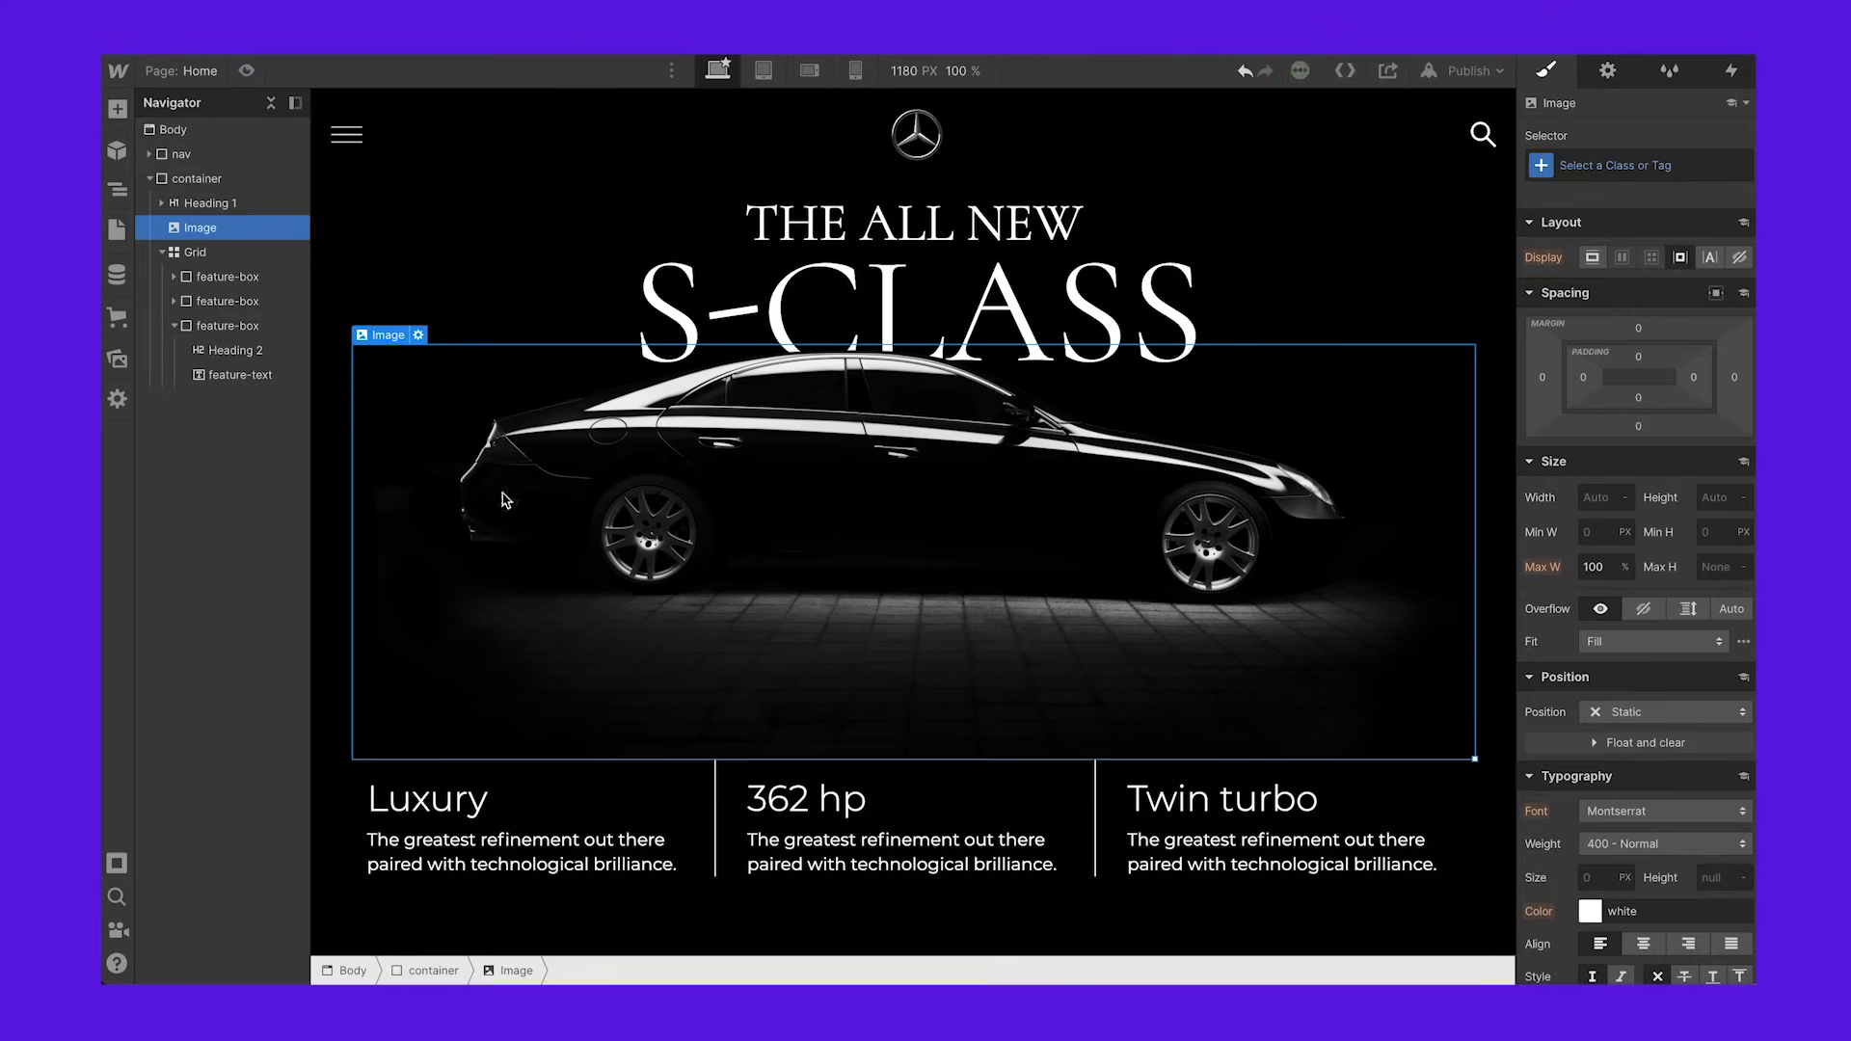
Step: Add a Page load trigger to the page's interactions
{"action": "left_click", "coordinate": [1505, 405]}
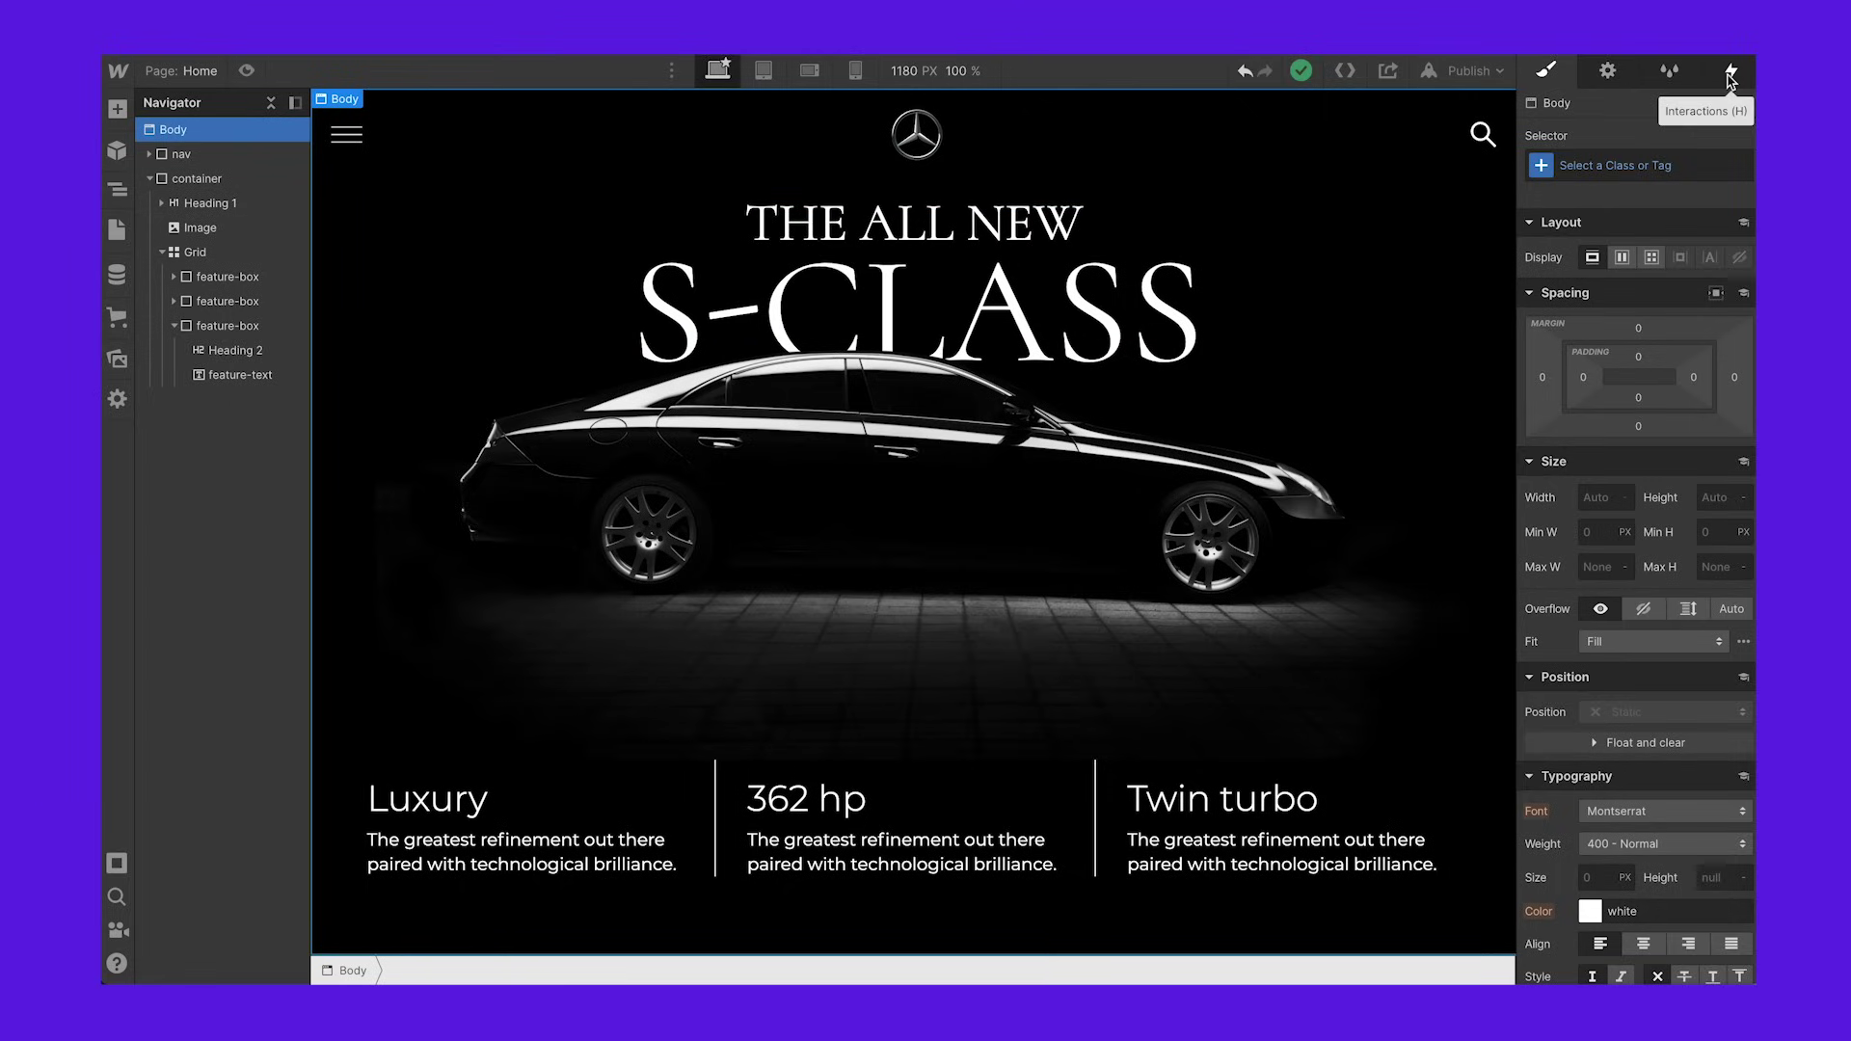
{"action": "left_click", "coordinate": [1730, 77]}
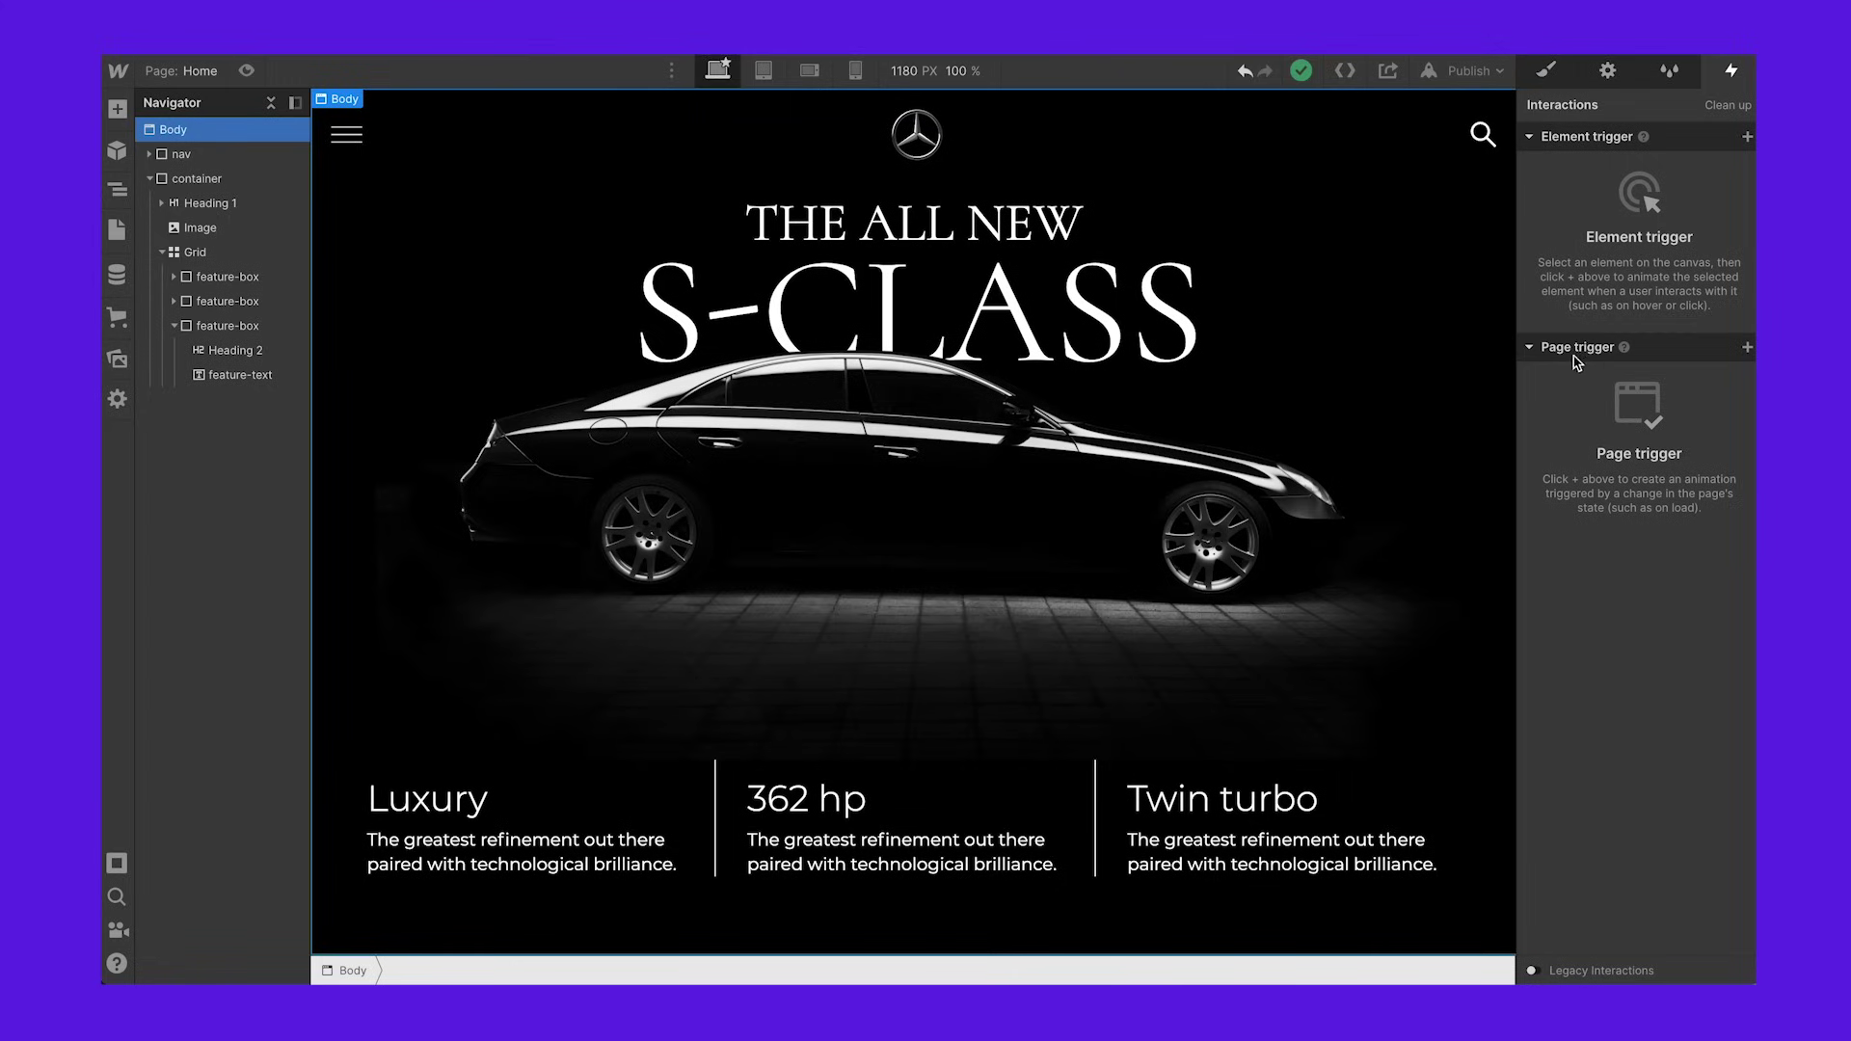
{"action": "left_click", "coordinate": [1747, 348]}
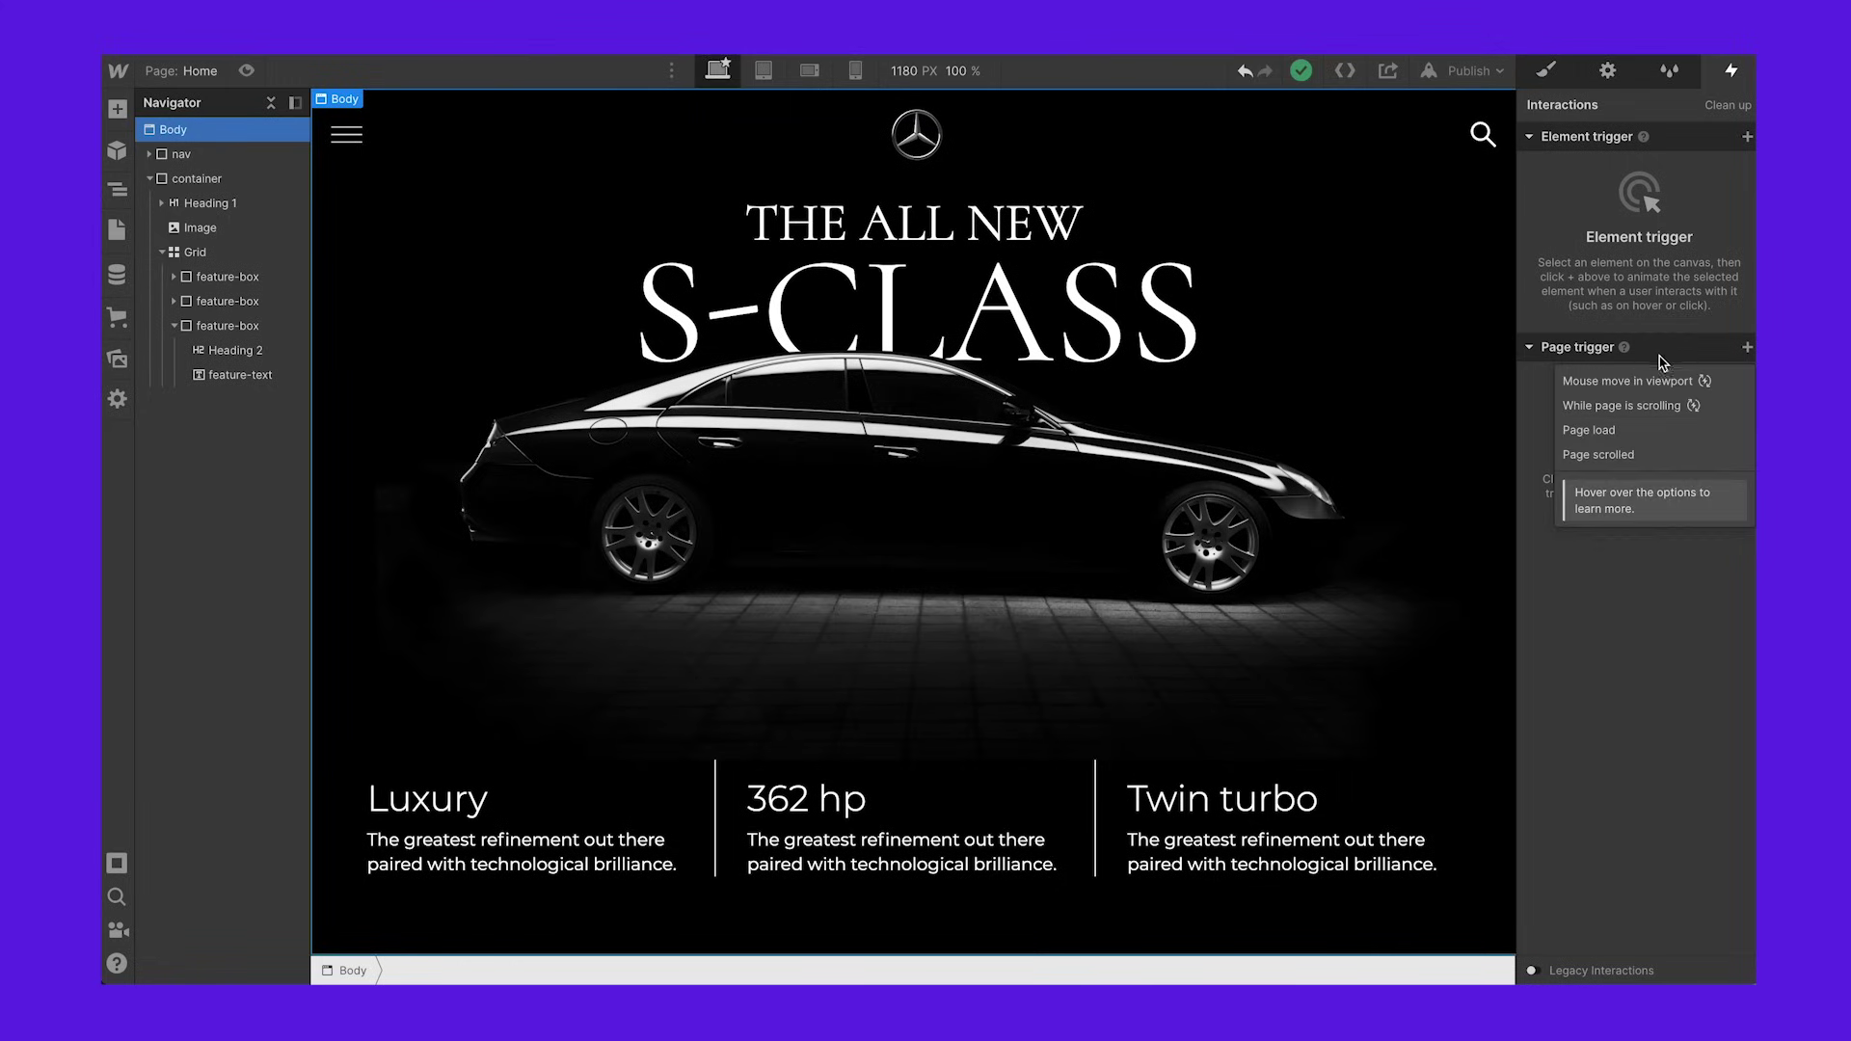
{"action": "left_click", "coordinate": [1592, 431]}
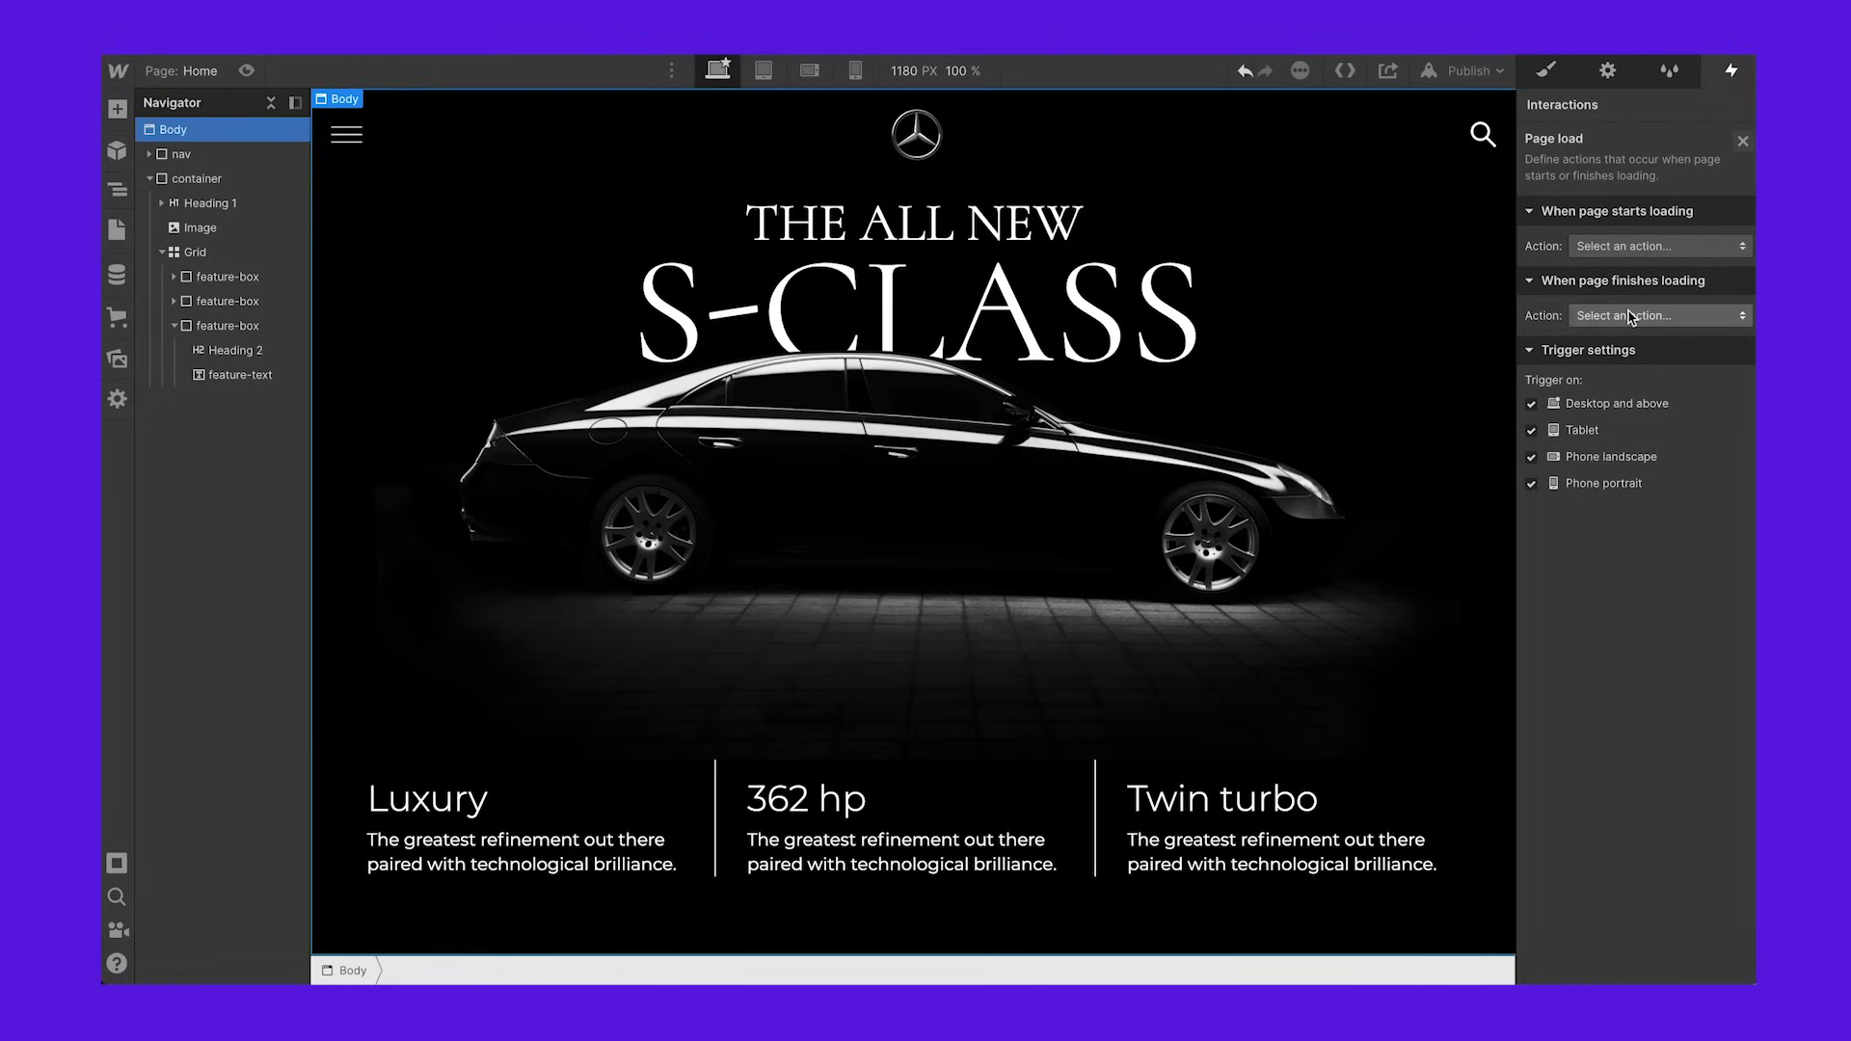
Step: Start a new timed animation named "loading animation" when the page starts loading
{"action": "left_click", "coordinate": [1623, 248]}
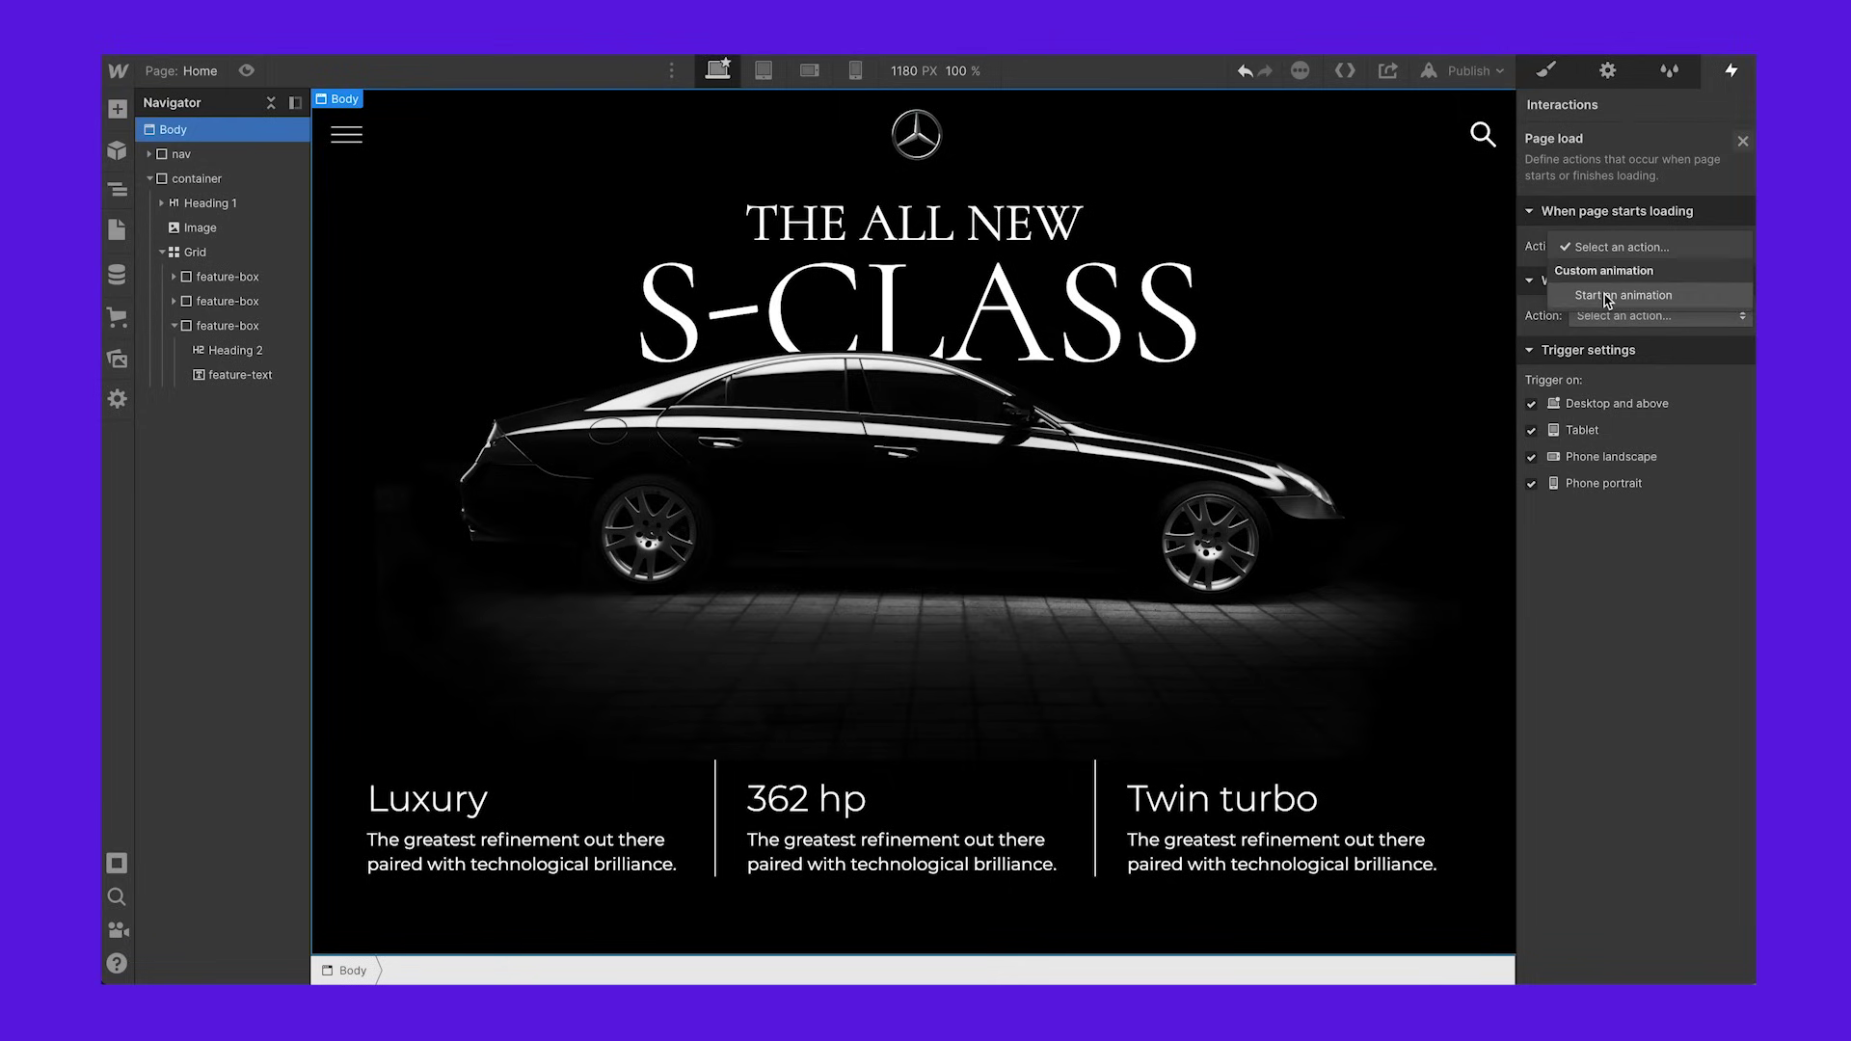
{"action": "left_click", "coordinate": [1620, 289]}
{"action": "left_click", "coordinate": [1739, 282]}
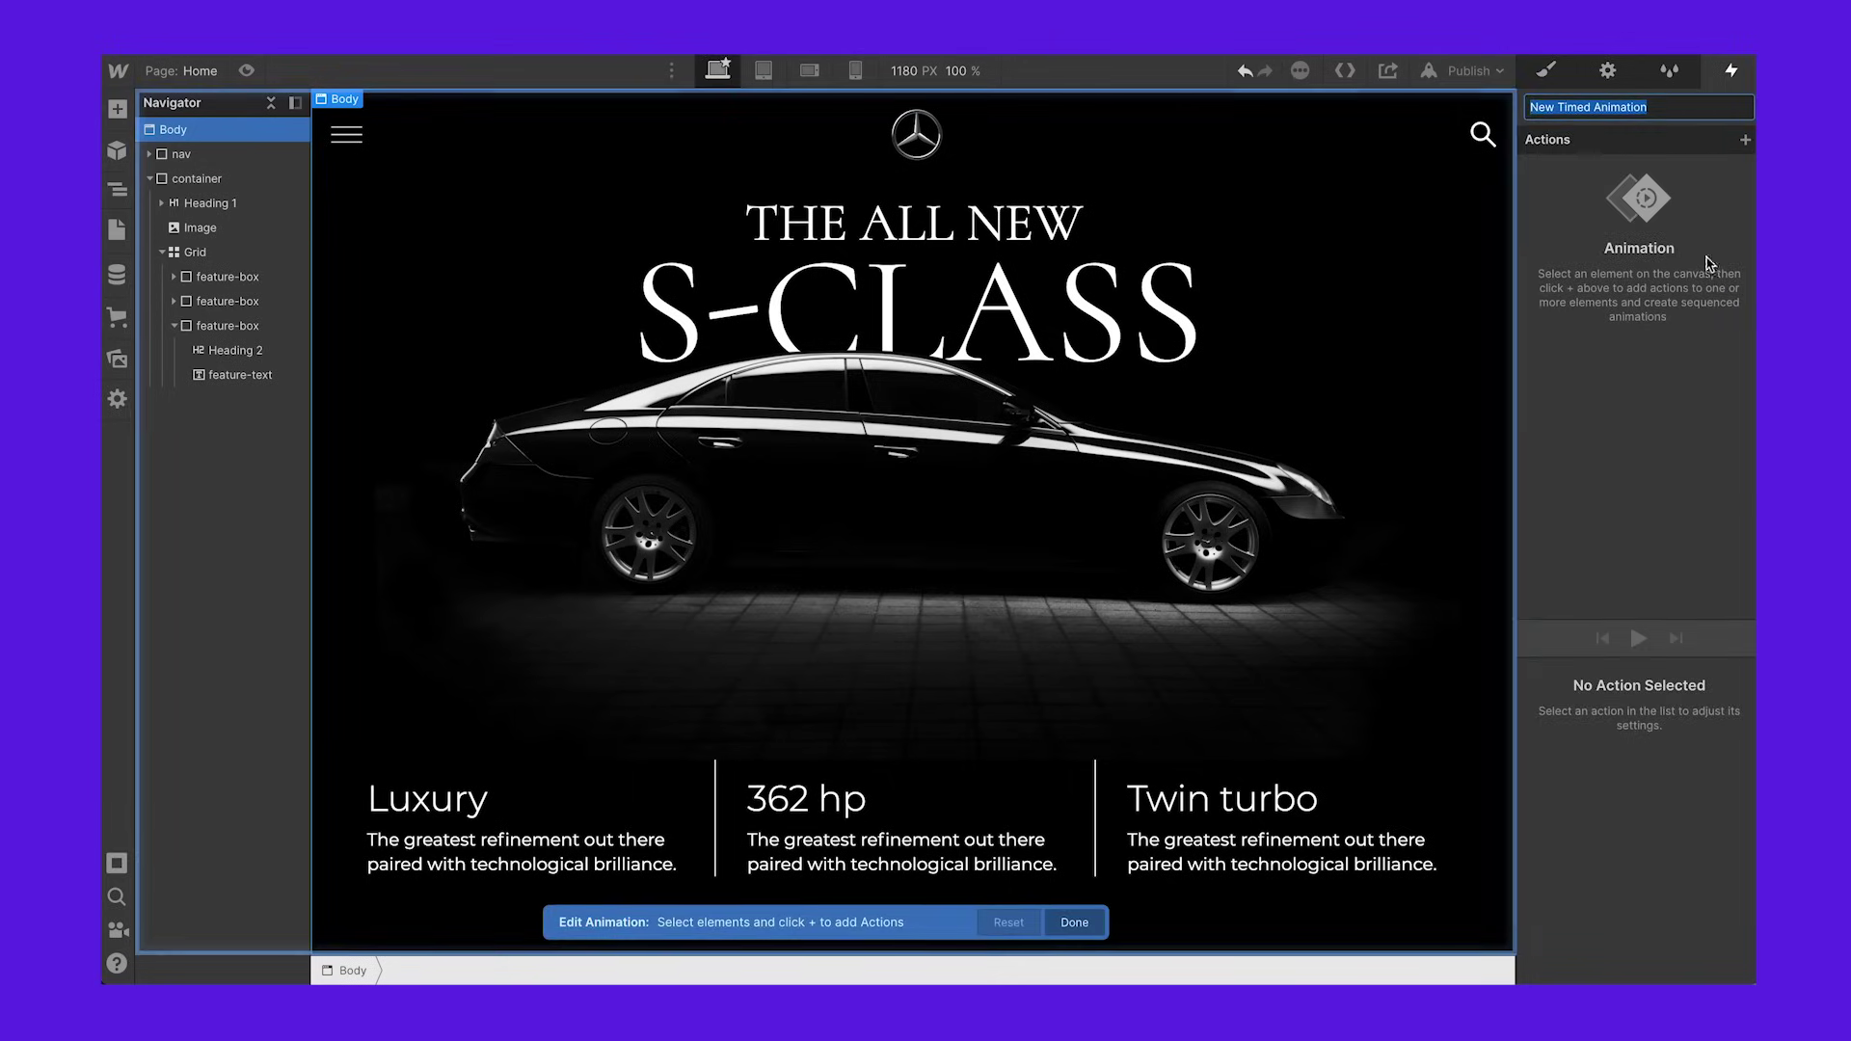
{"action": "type", "text": "loading"}
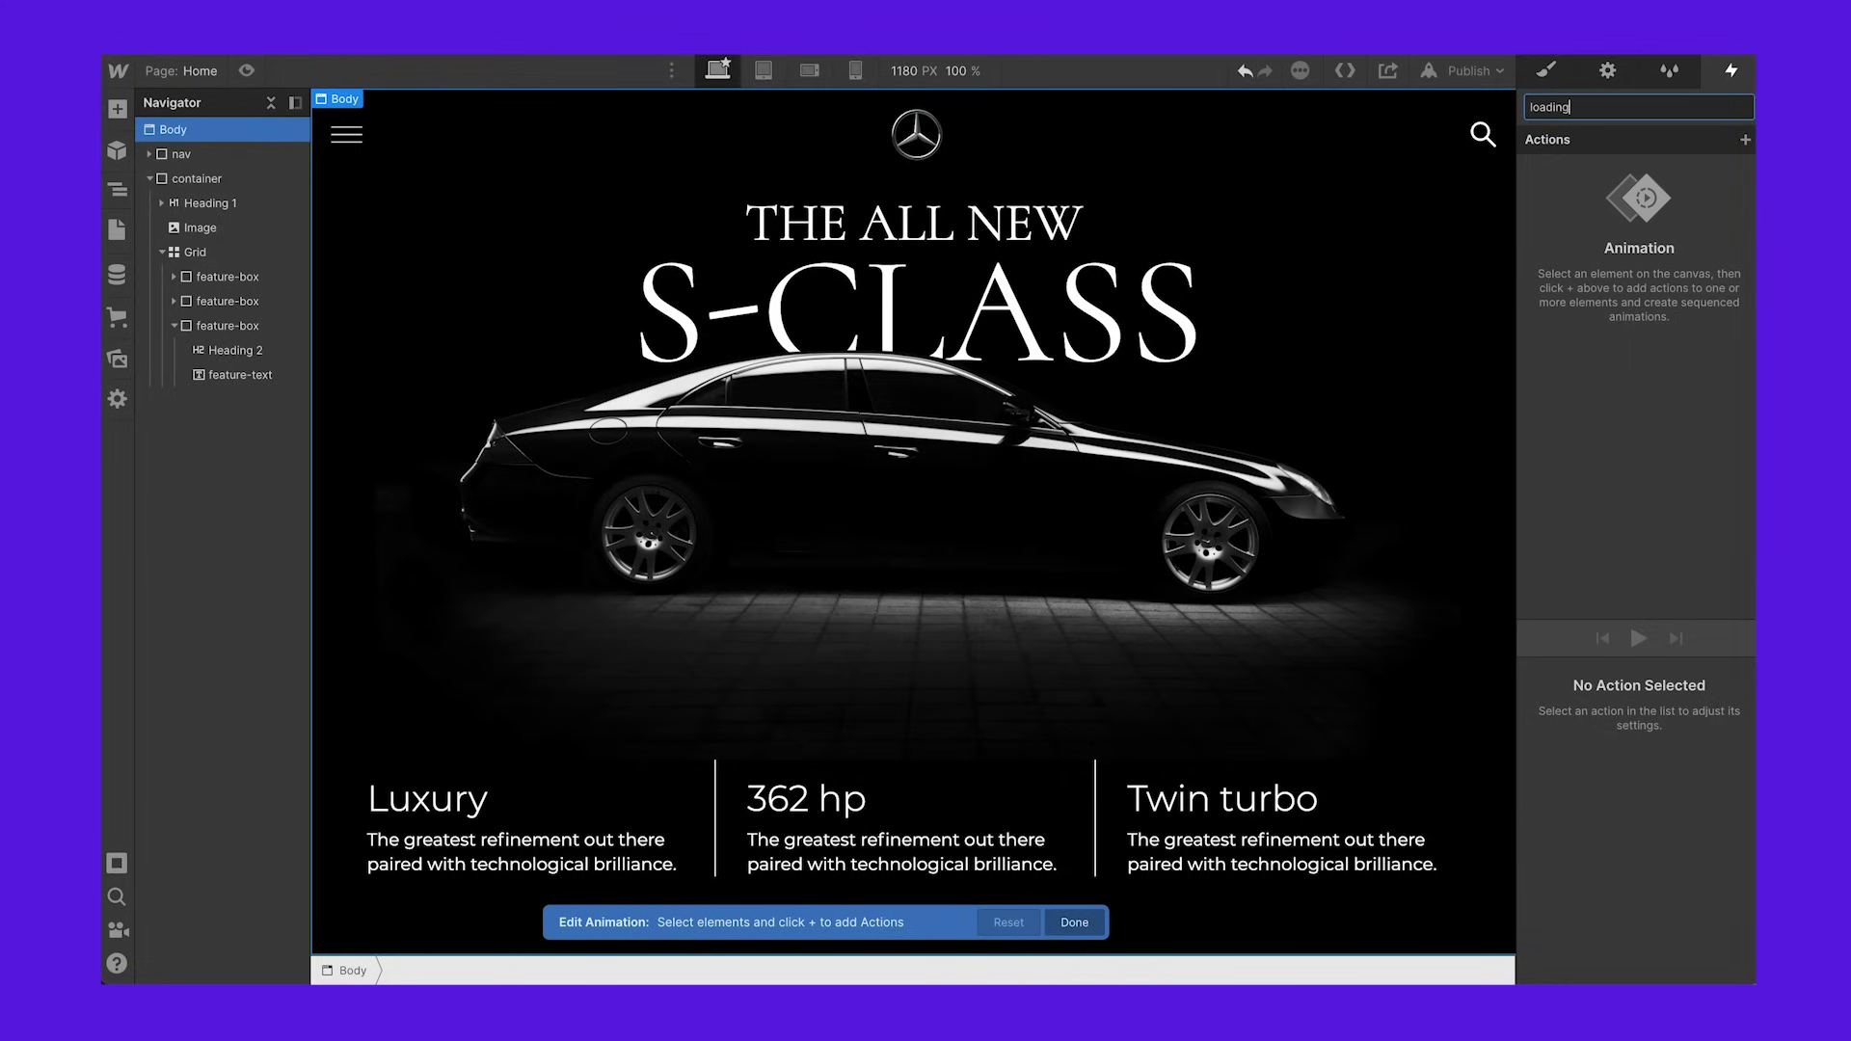
{"action": "key", "text": "Return"}
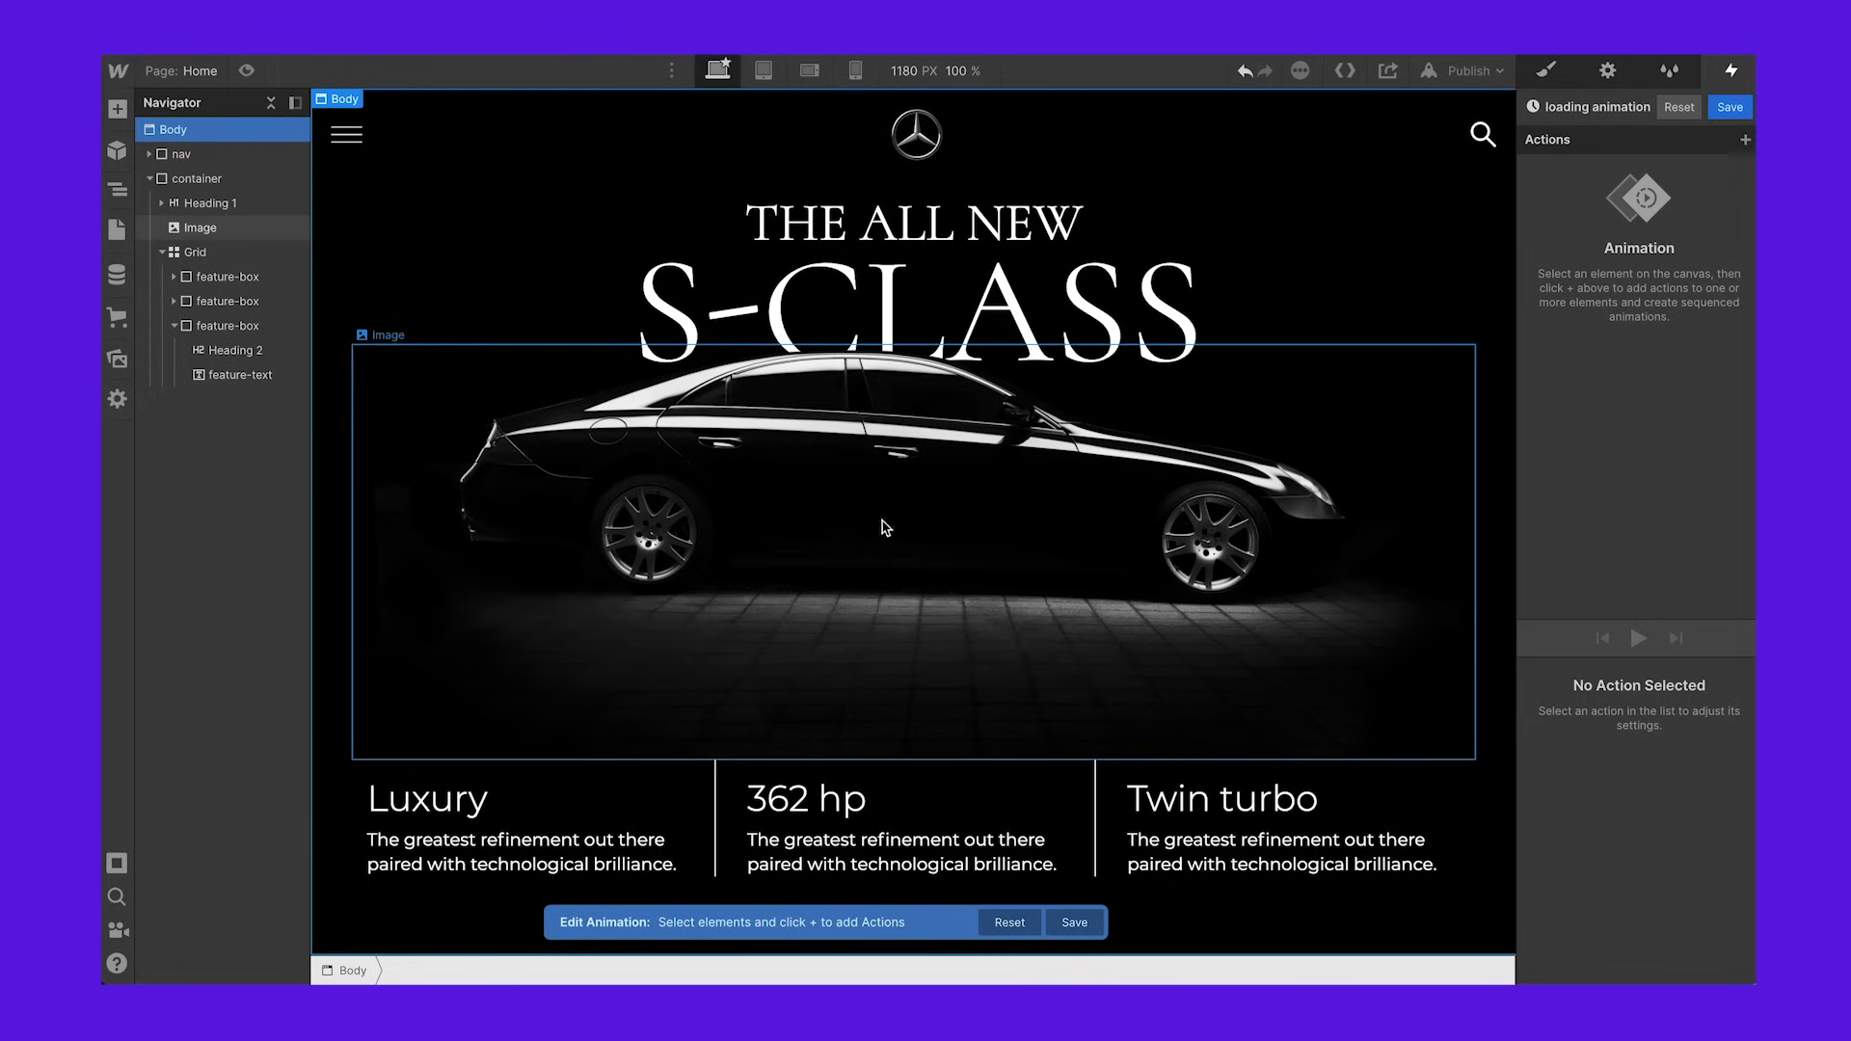
Step: Add an Opacity action of 0% for the car image and set it as the initial state
{"action": "left_click", "coordinate": [680, 456]}
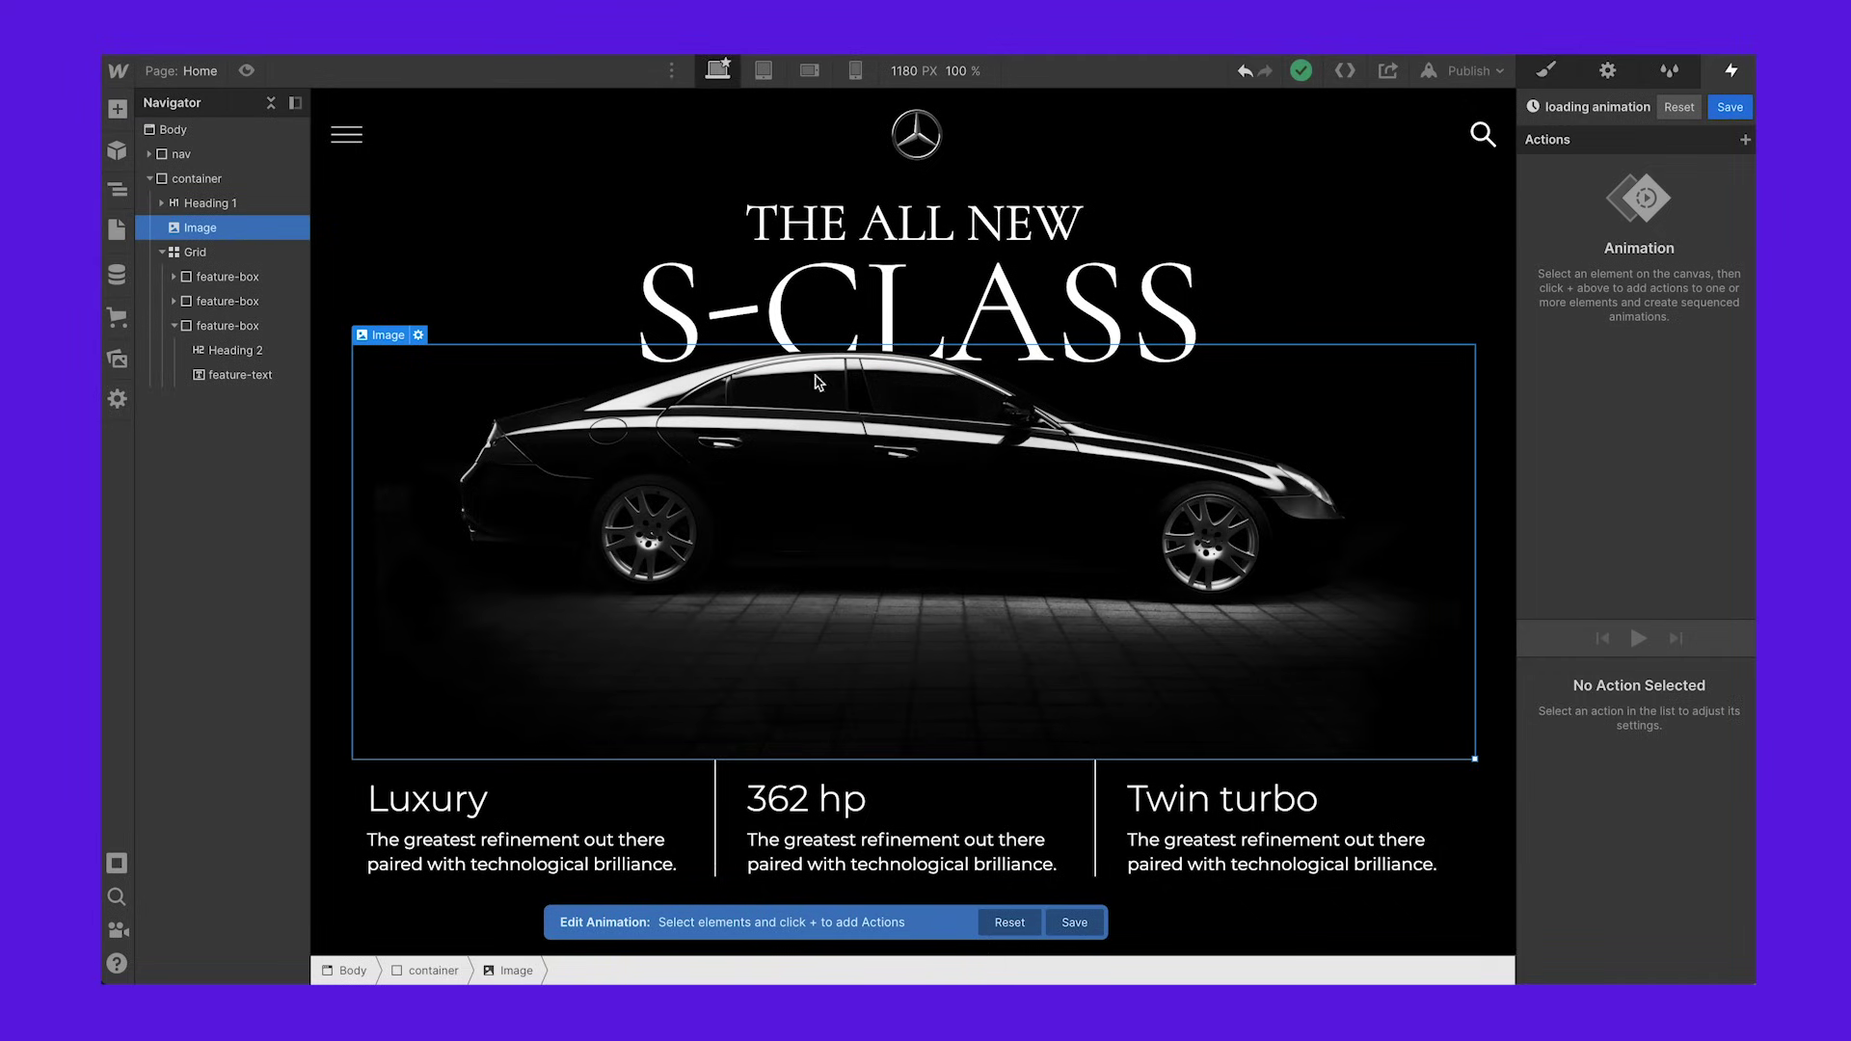
{"action": "left_click", "coordinate": [1744, 141]}
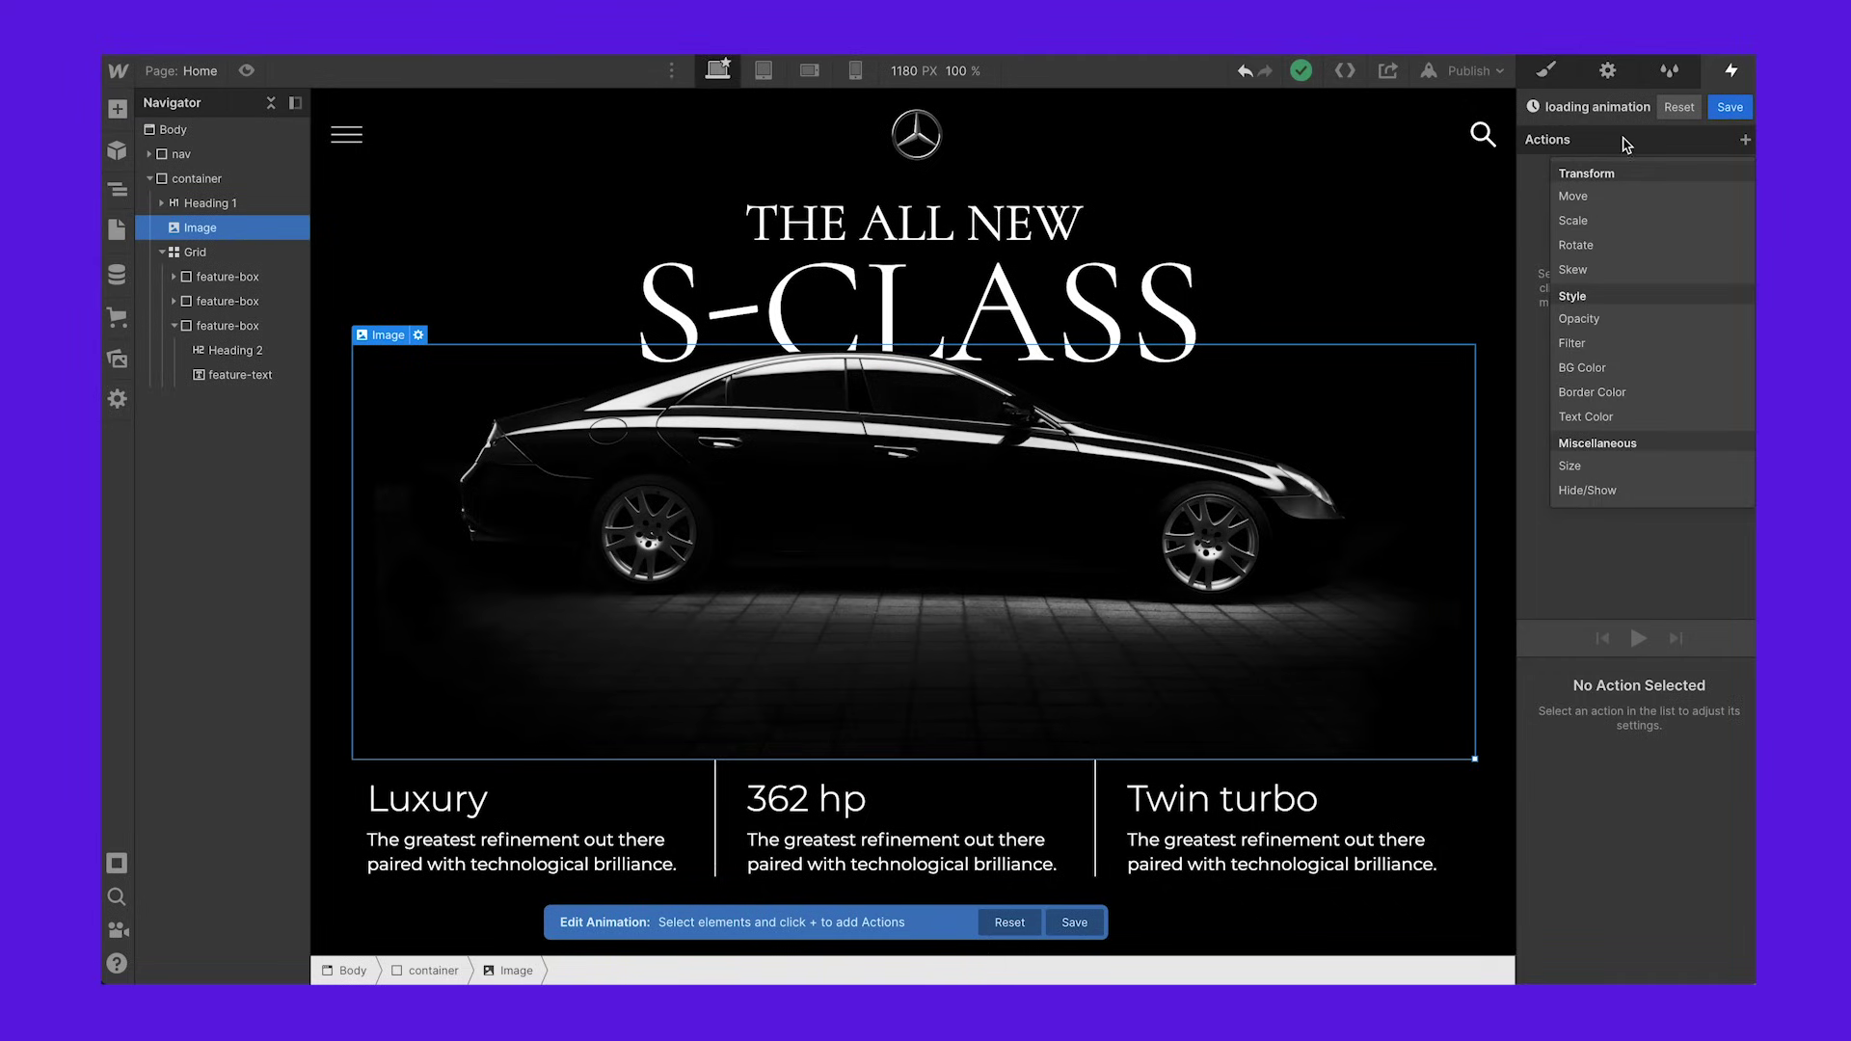
{"action": "left_click", "coordinate": [1581, 319]}
{"action": "left_click", "coordinate": [1723, 925]}
{"action": "type", "text": "0"}
{"action": "key", "text": "Return"}
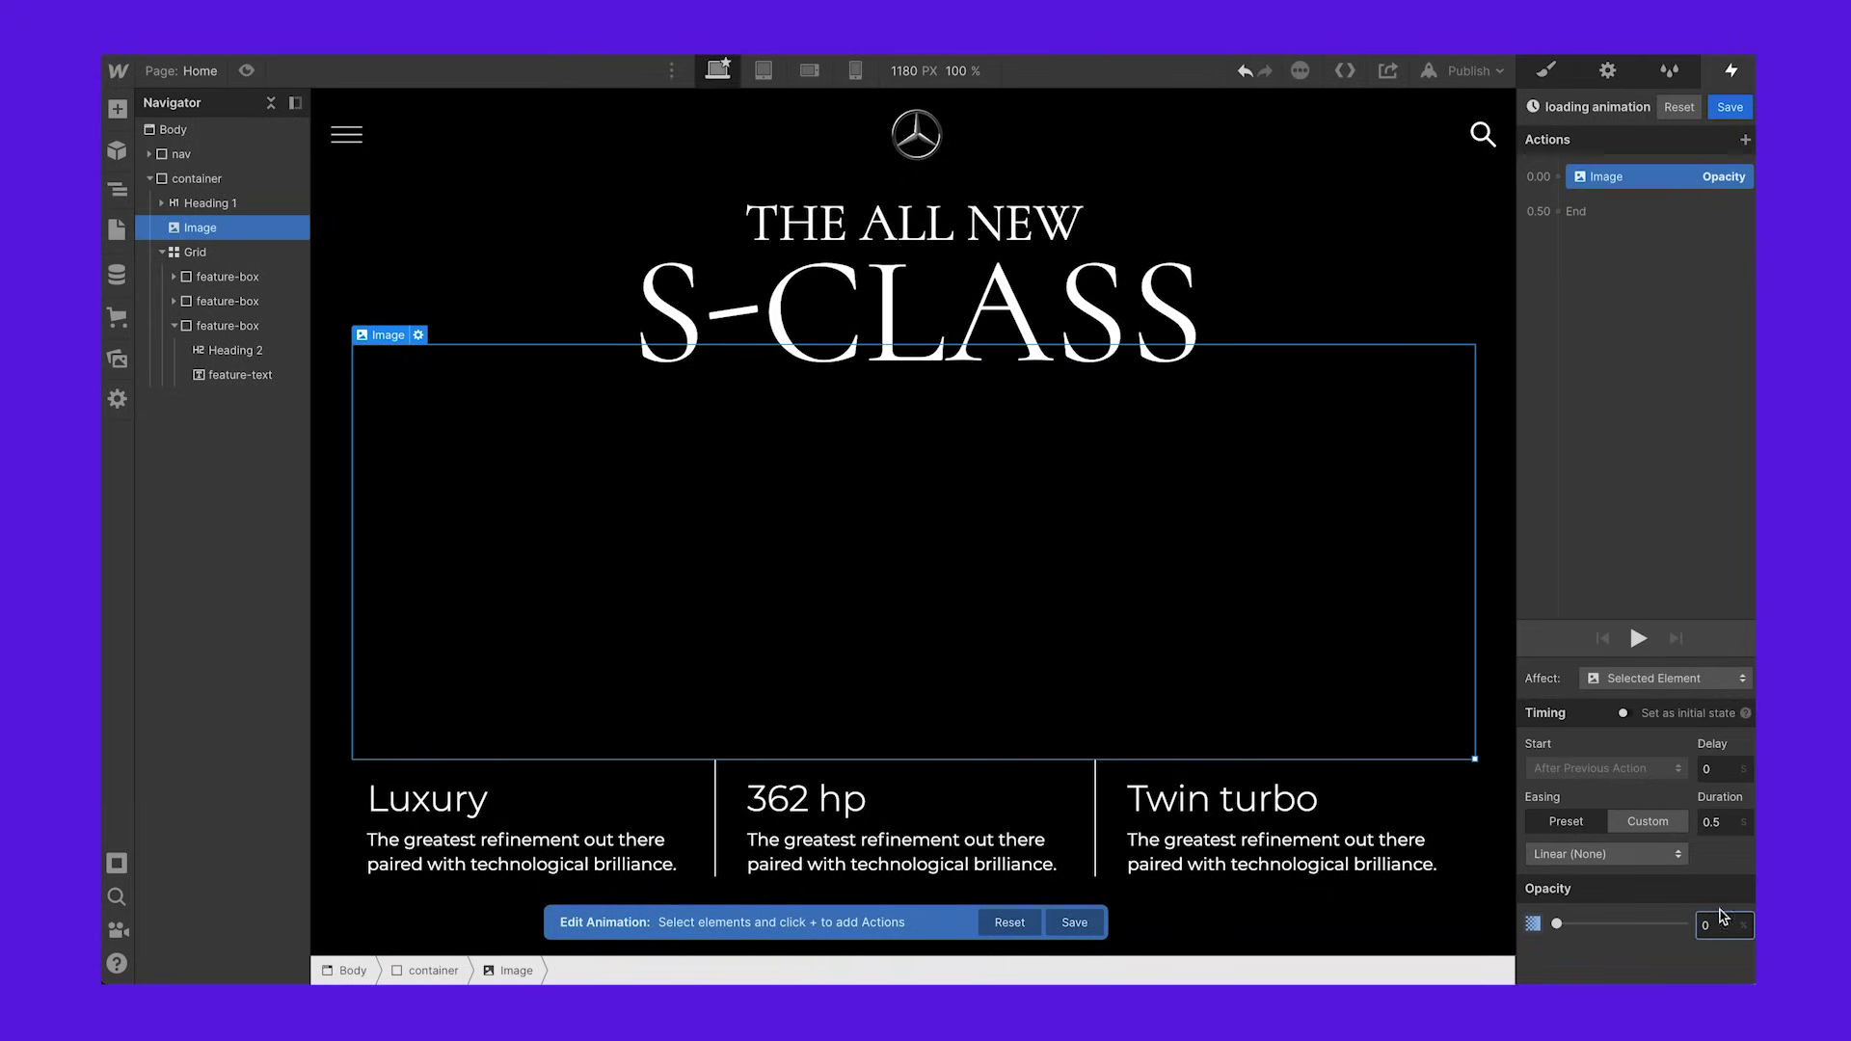
{"action": "left_click", "coordinate": [1628, 714]}
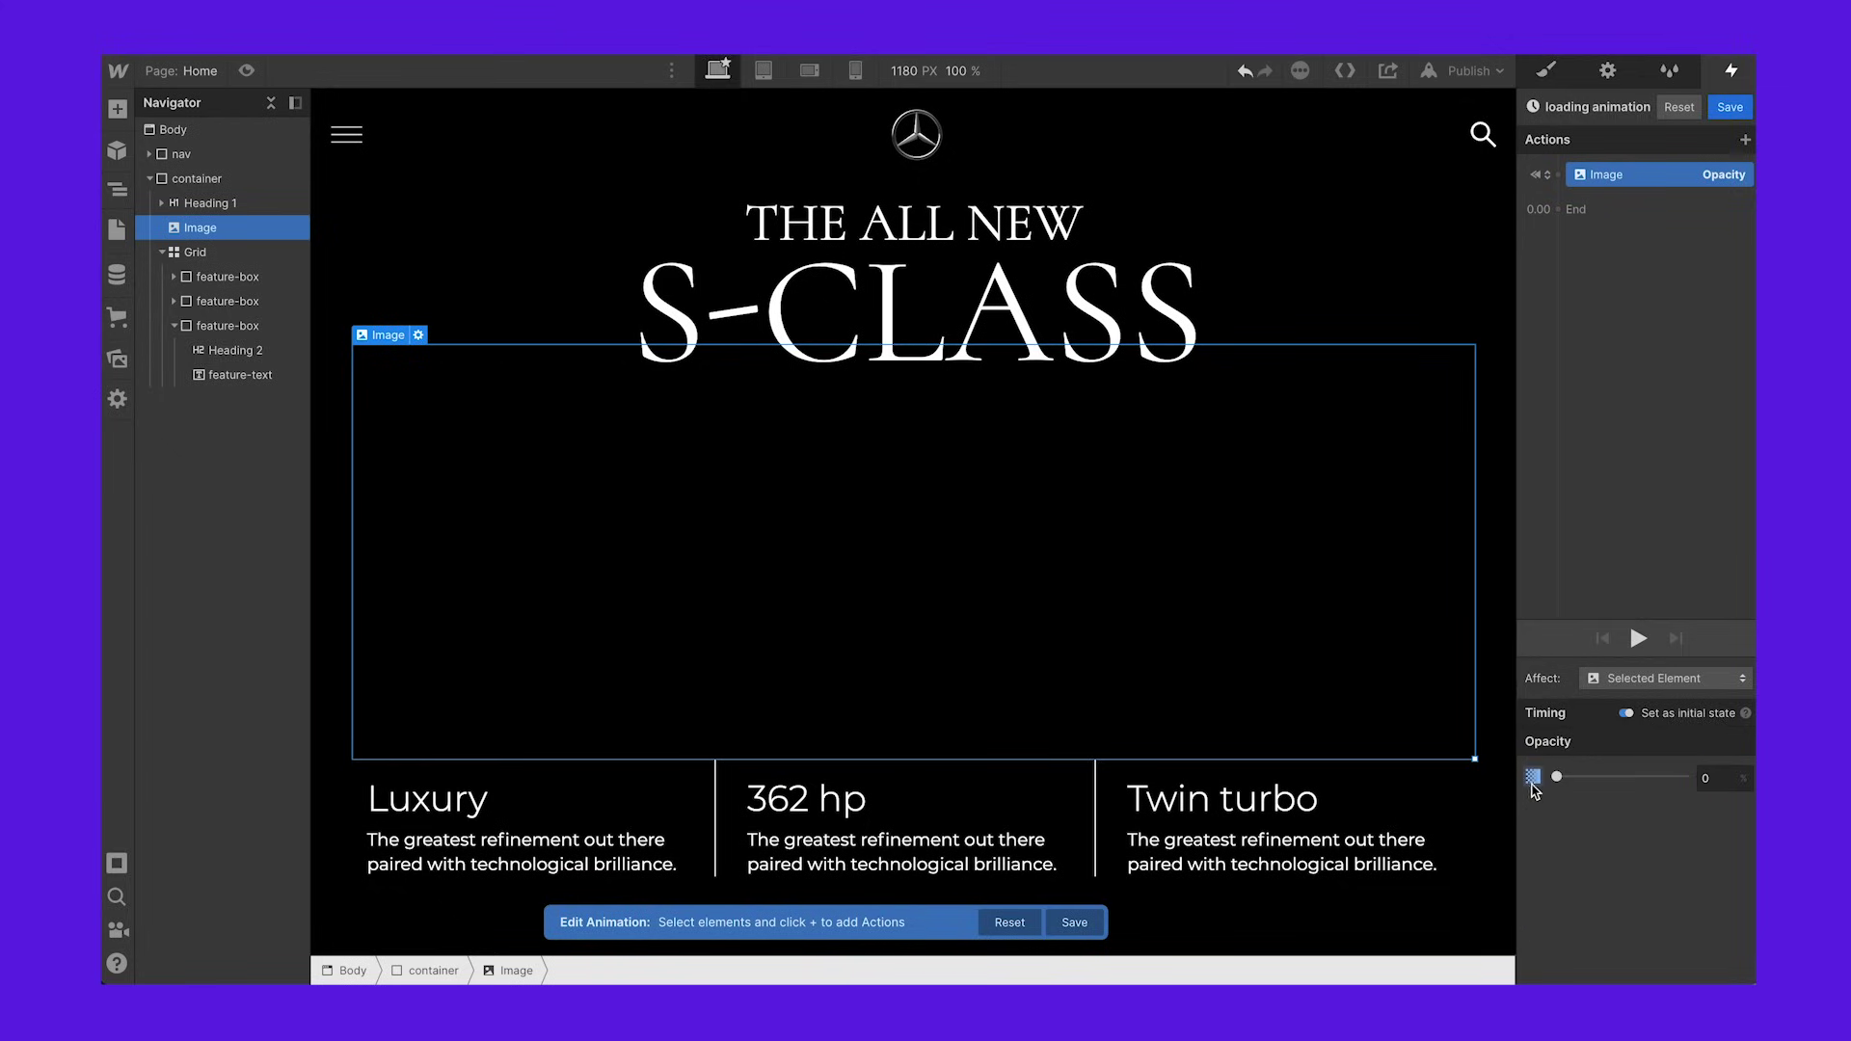
Step: Duplicate the image's opacity action, set the copy to 100%, and play the animation
{"action": "right_click", "coordinate": [1626, 181]}
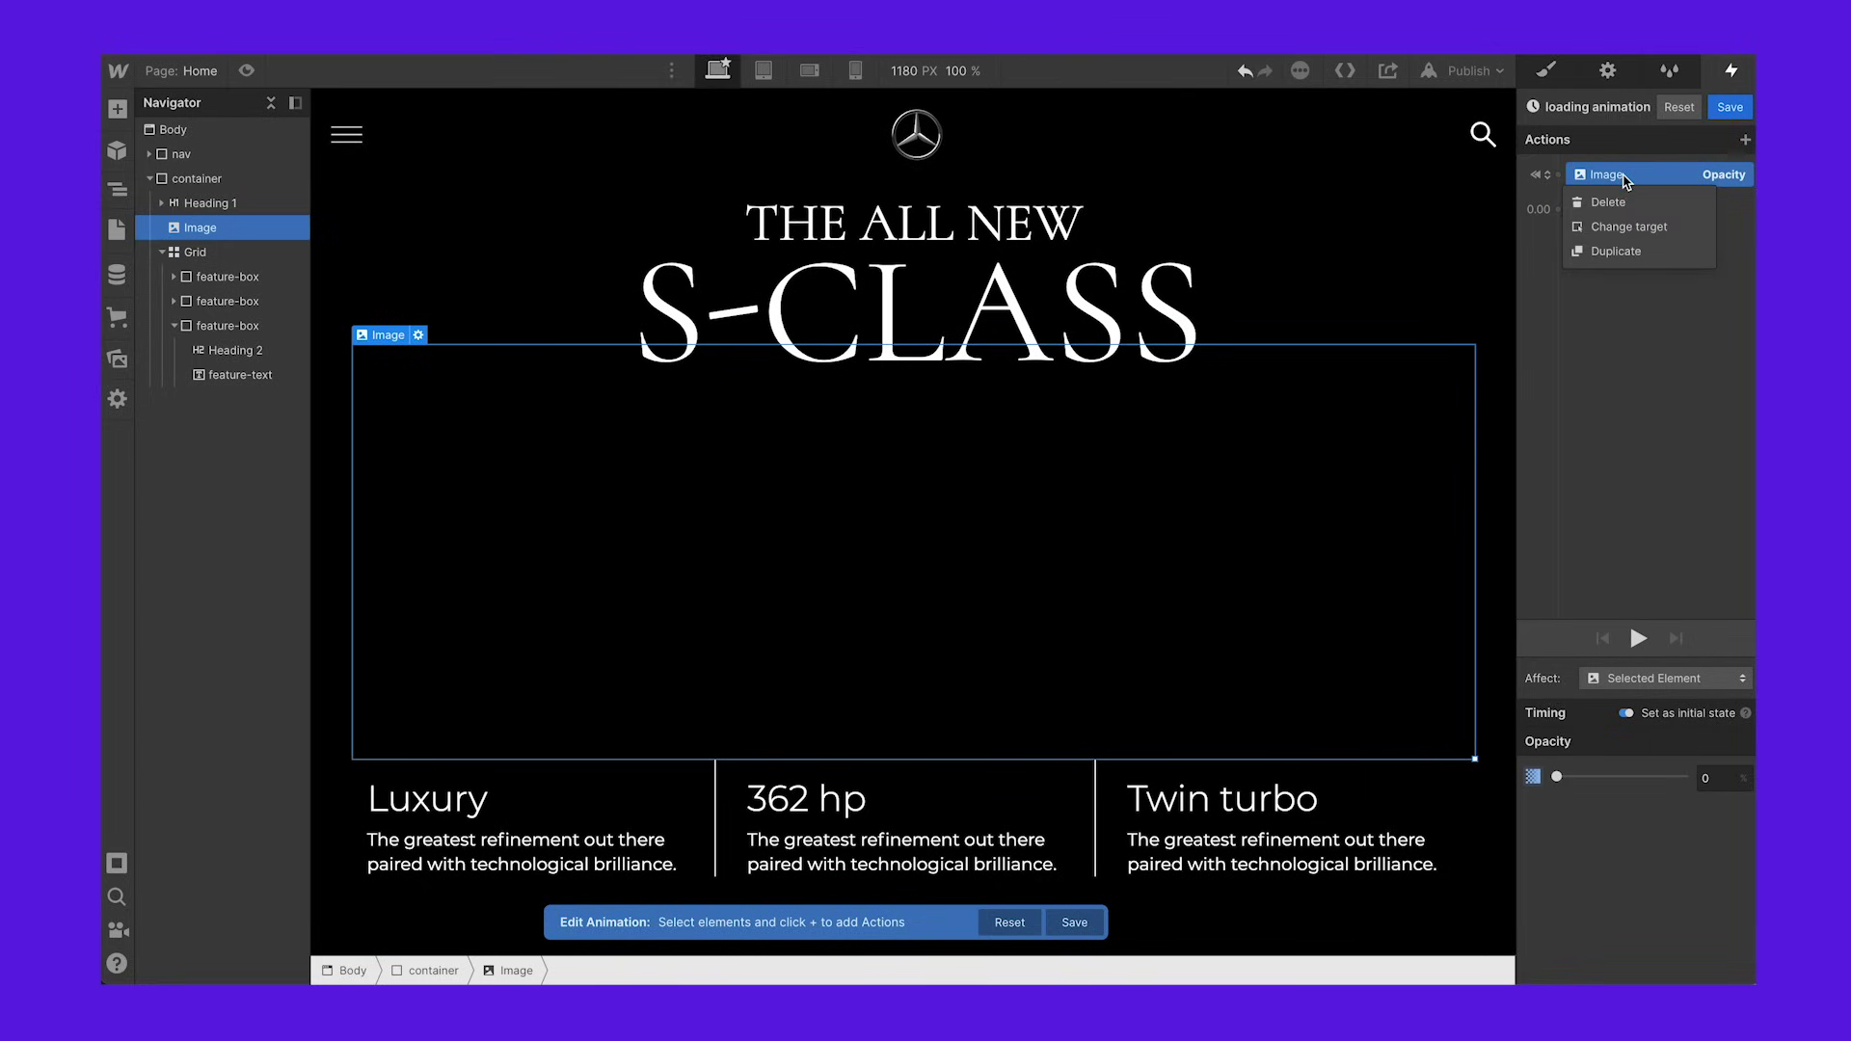
{"action": "left_click", "coordinate": [1616, 250]}
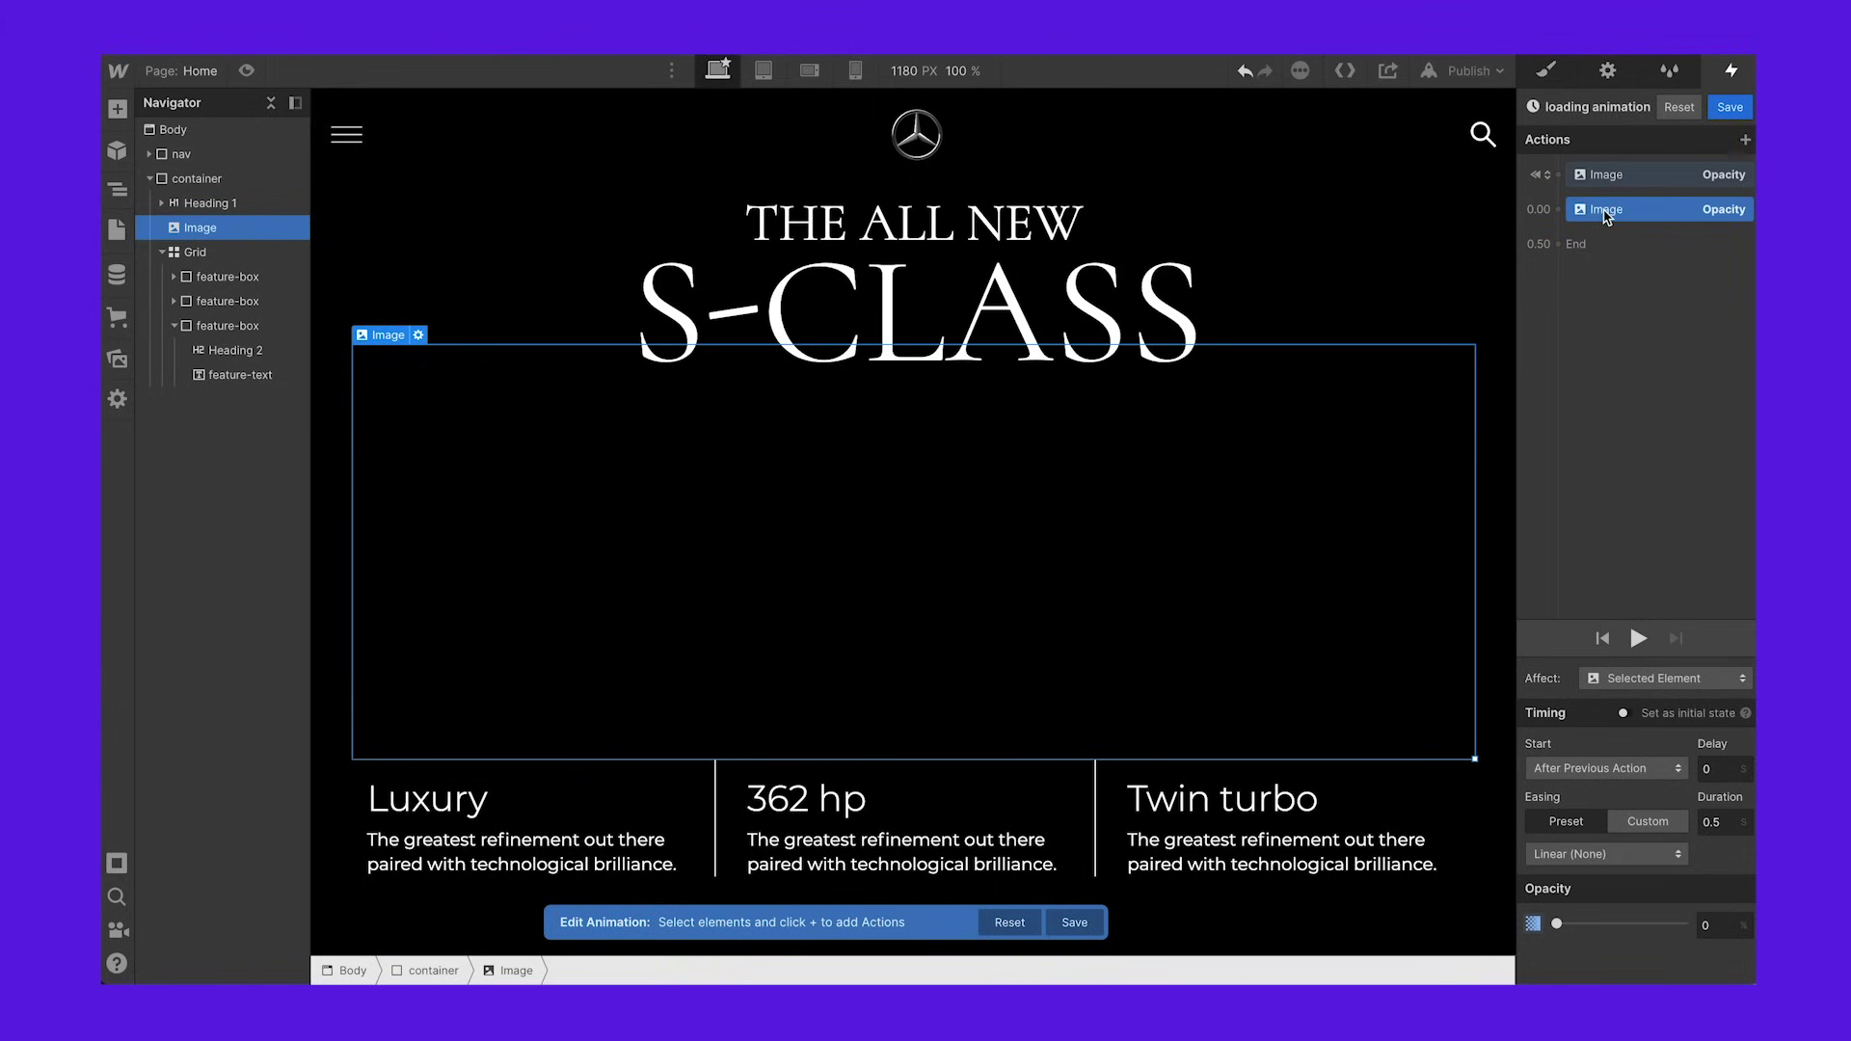
{"action": "left_click", "coordinate": [1721, 925]}
{"action": "key", "text": "Return"}
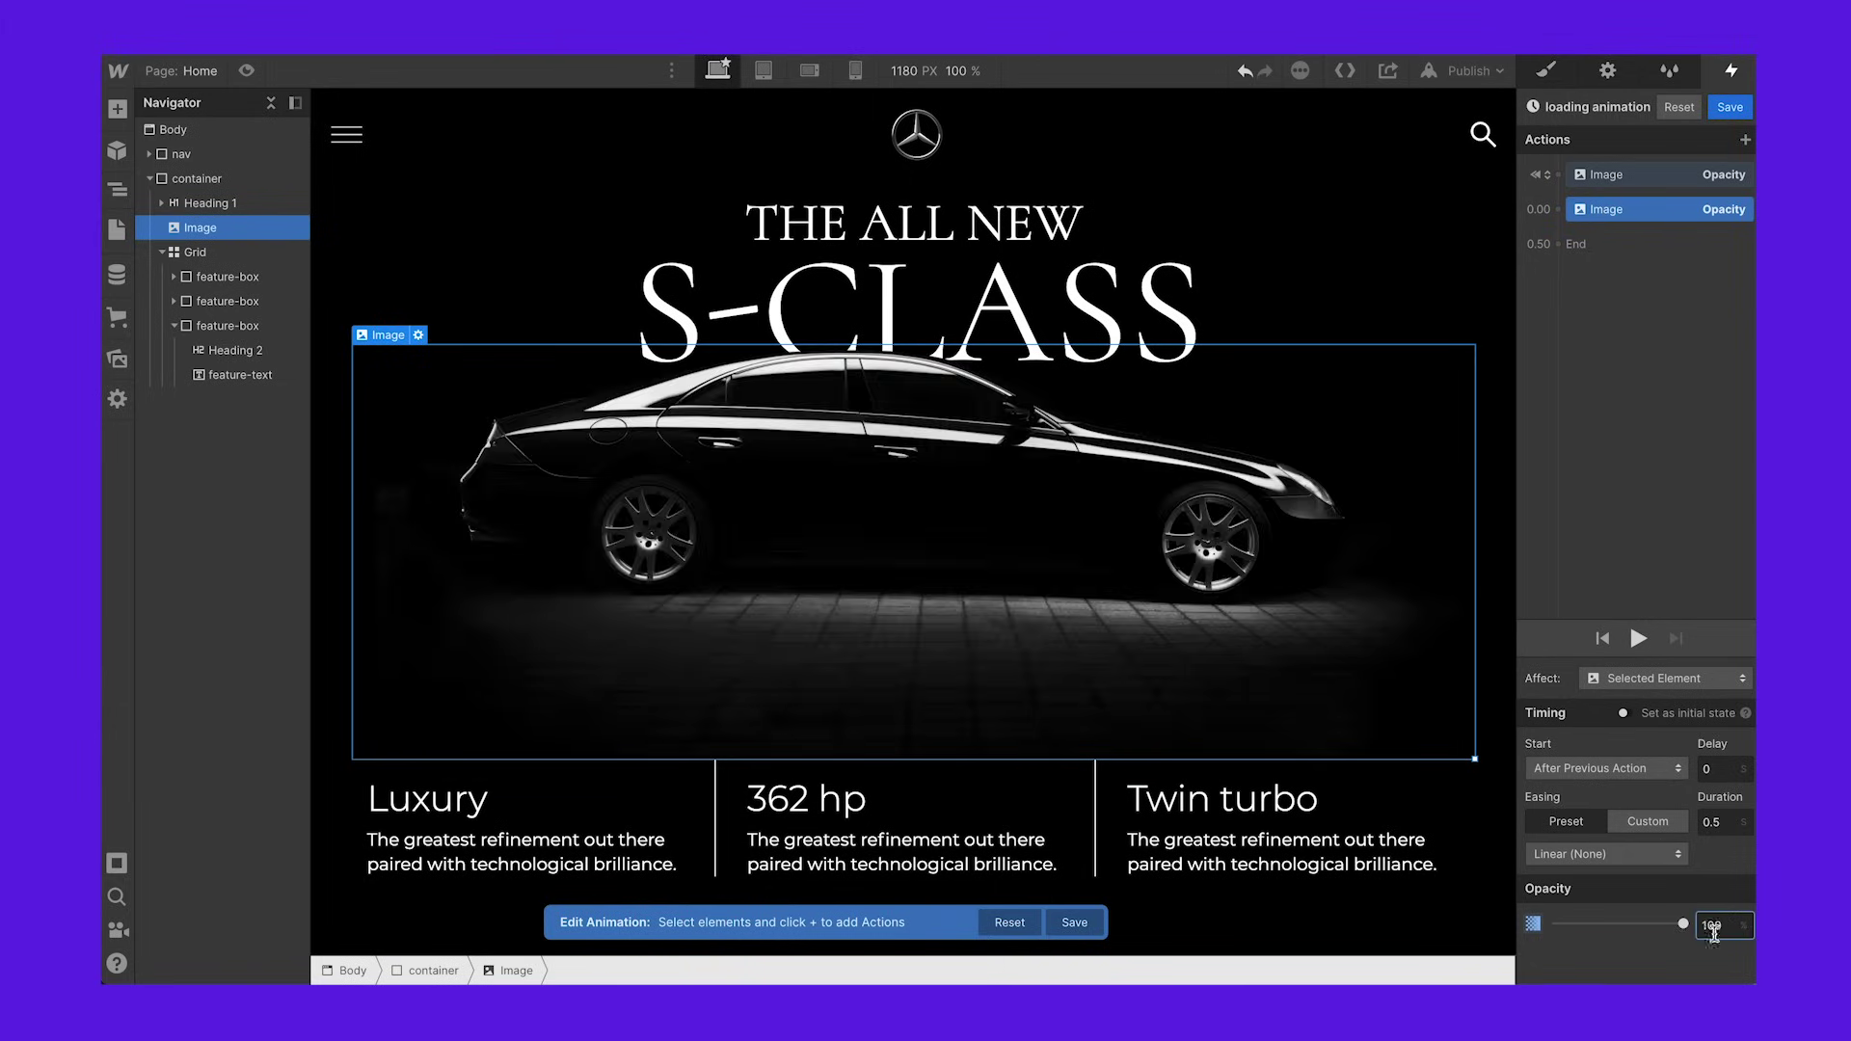
{"action": "left_click", "coordinate": [1638, 638]}
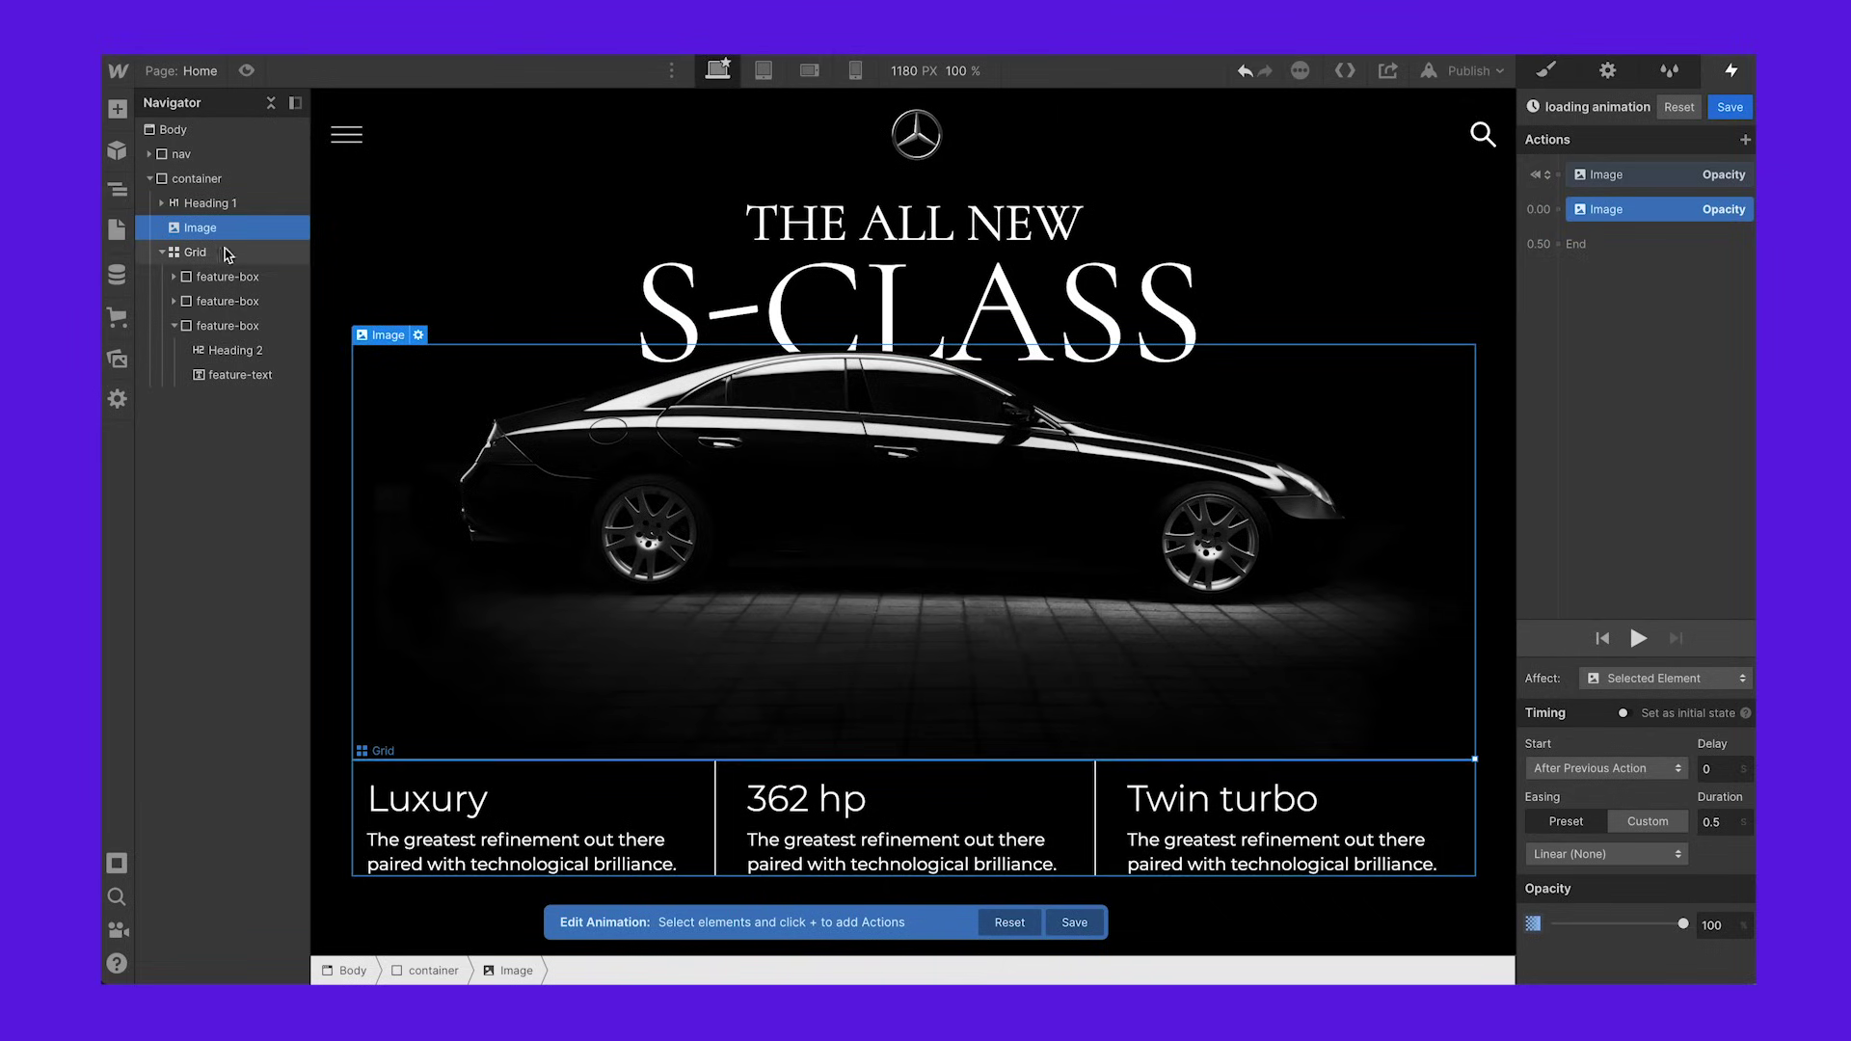
Step: Add an Opacity action of 0% for the first feature box, Luxury, as its initial state
{"action": "left_click", "coordinate": [221, 276]}
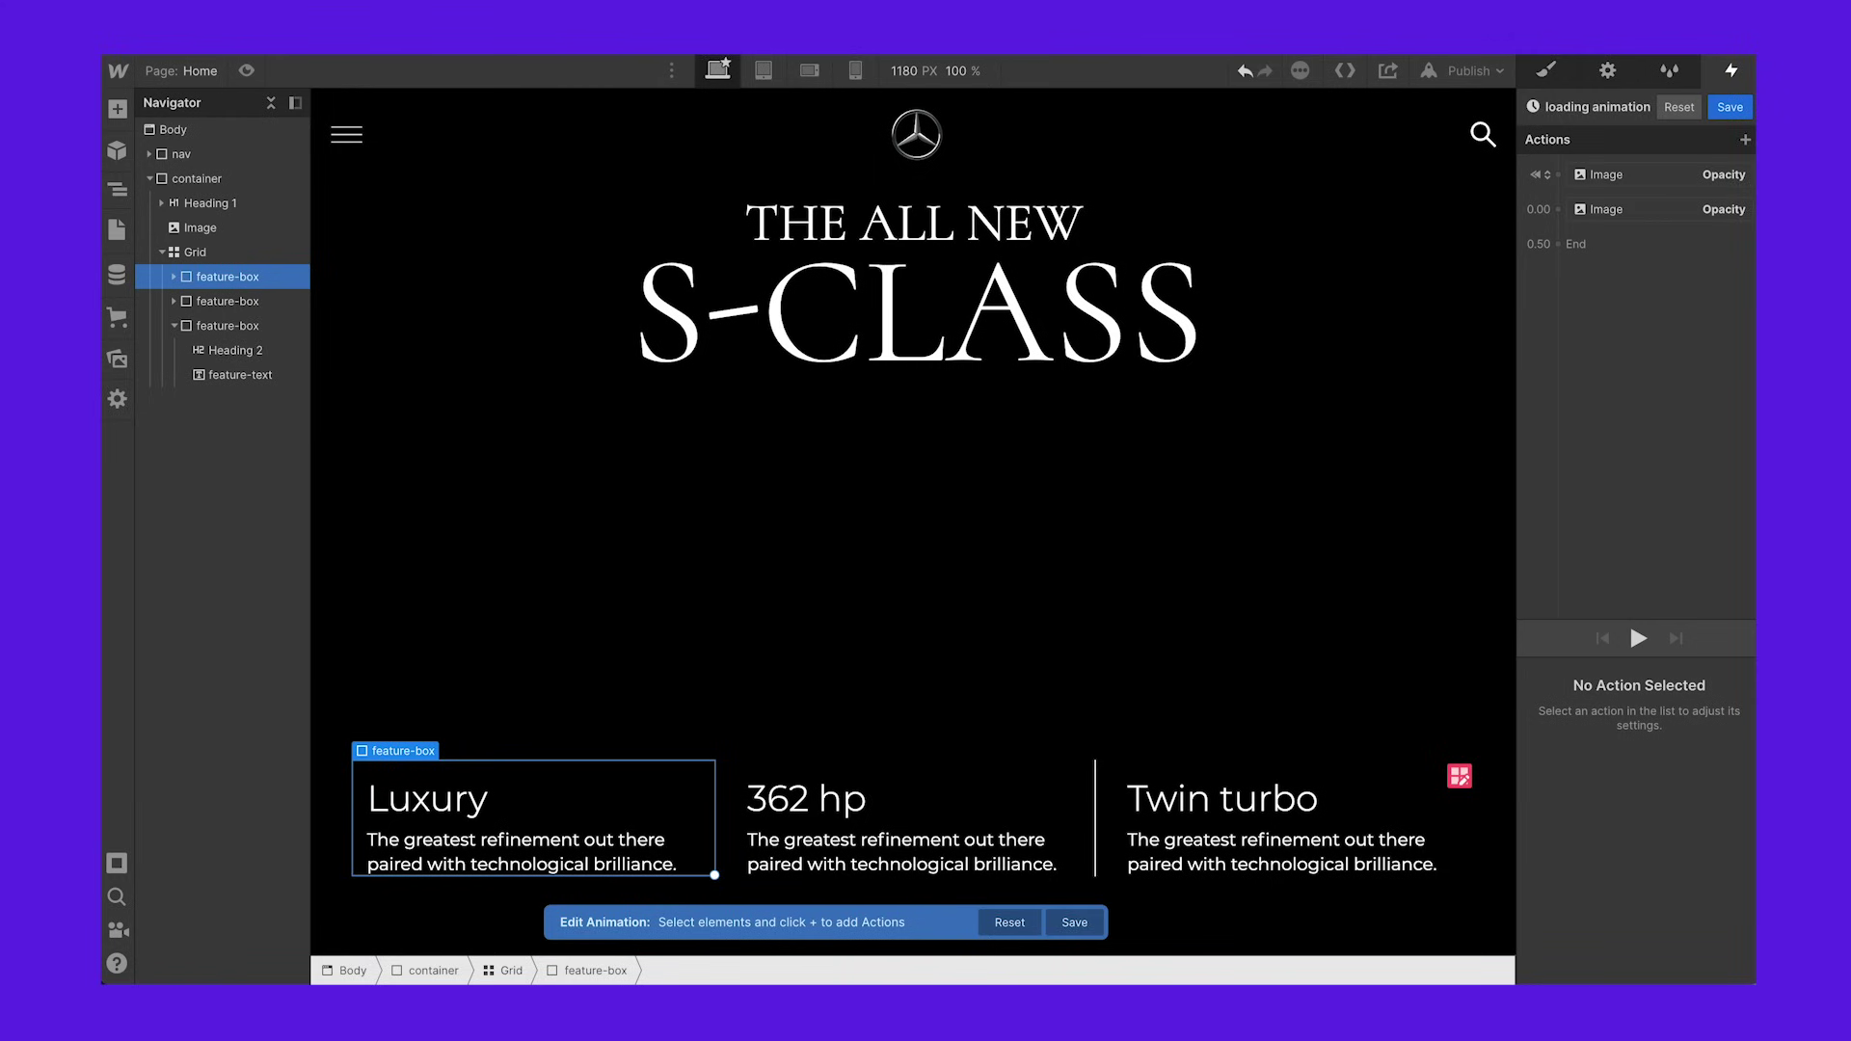
{"action": "left_click", "coordinate": [1742, 142]}
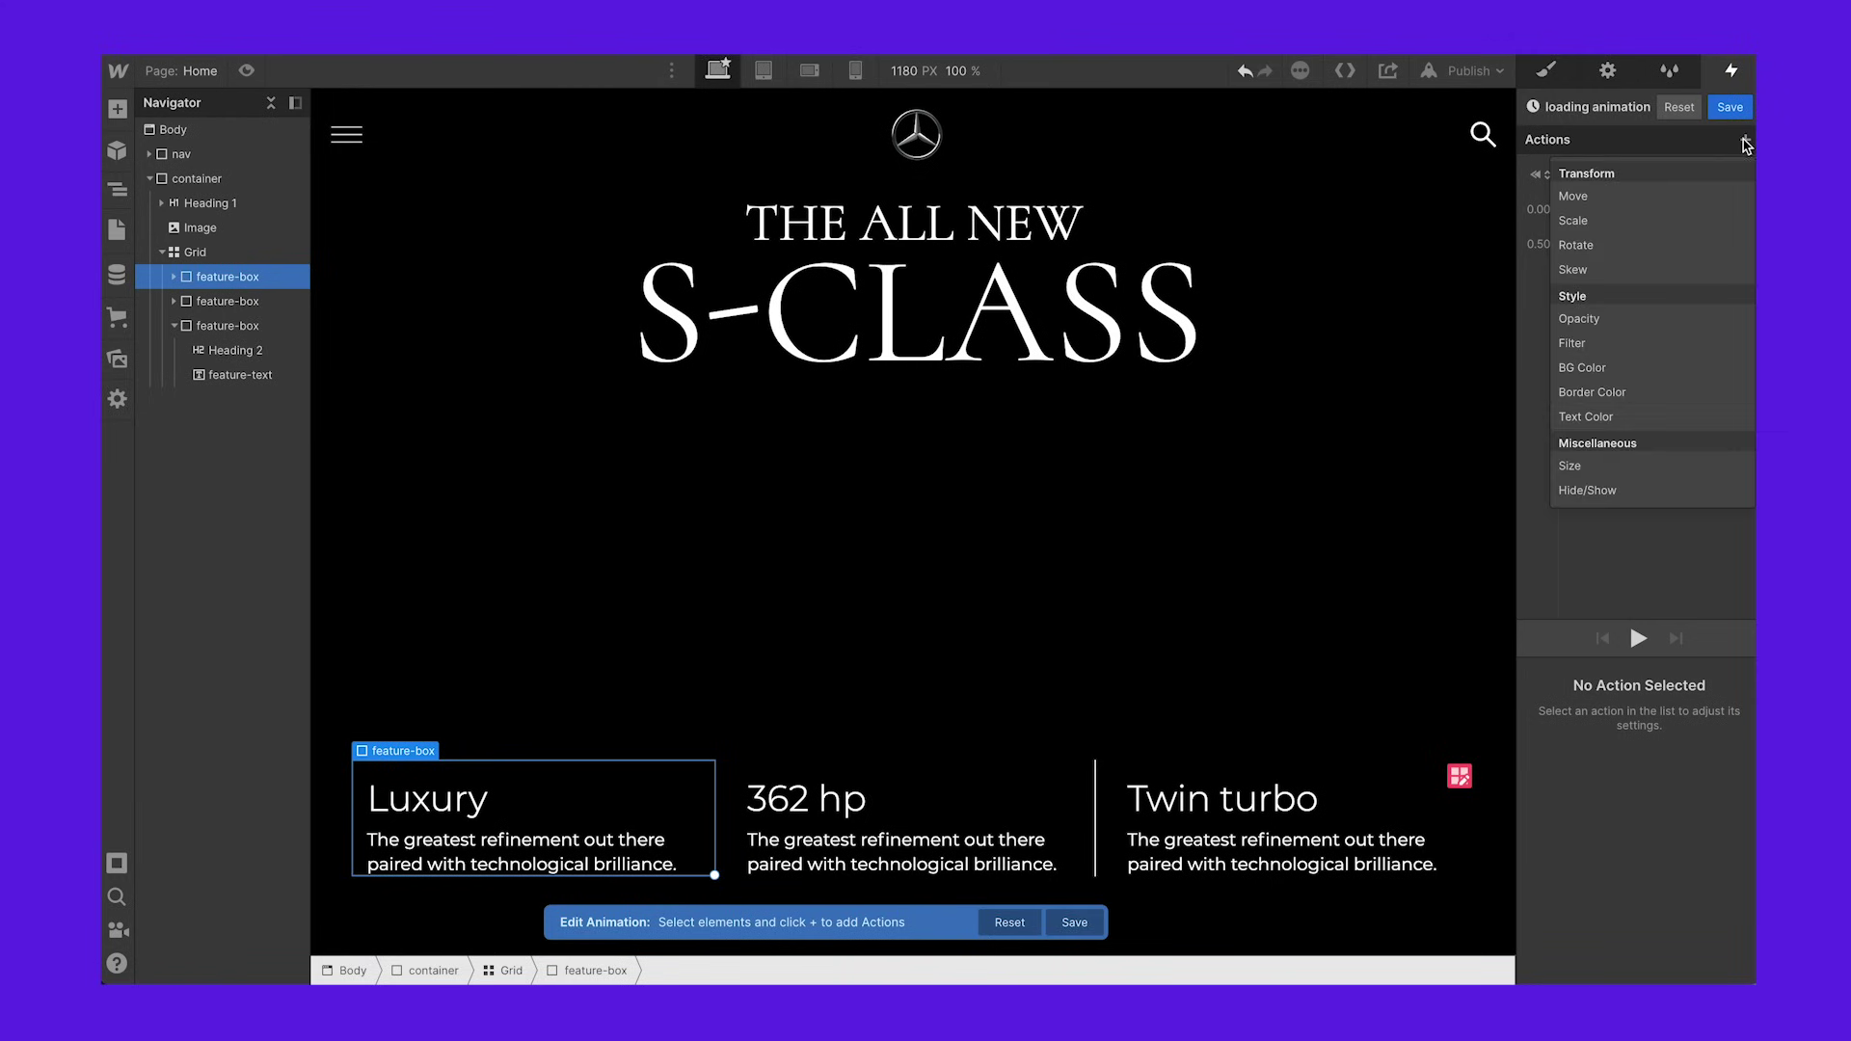
{"action": "left_click", "coordinate": [1609, 325]}
{"action": "double_click", "coordinate": [1715, 925]}
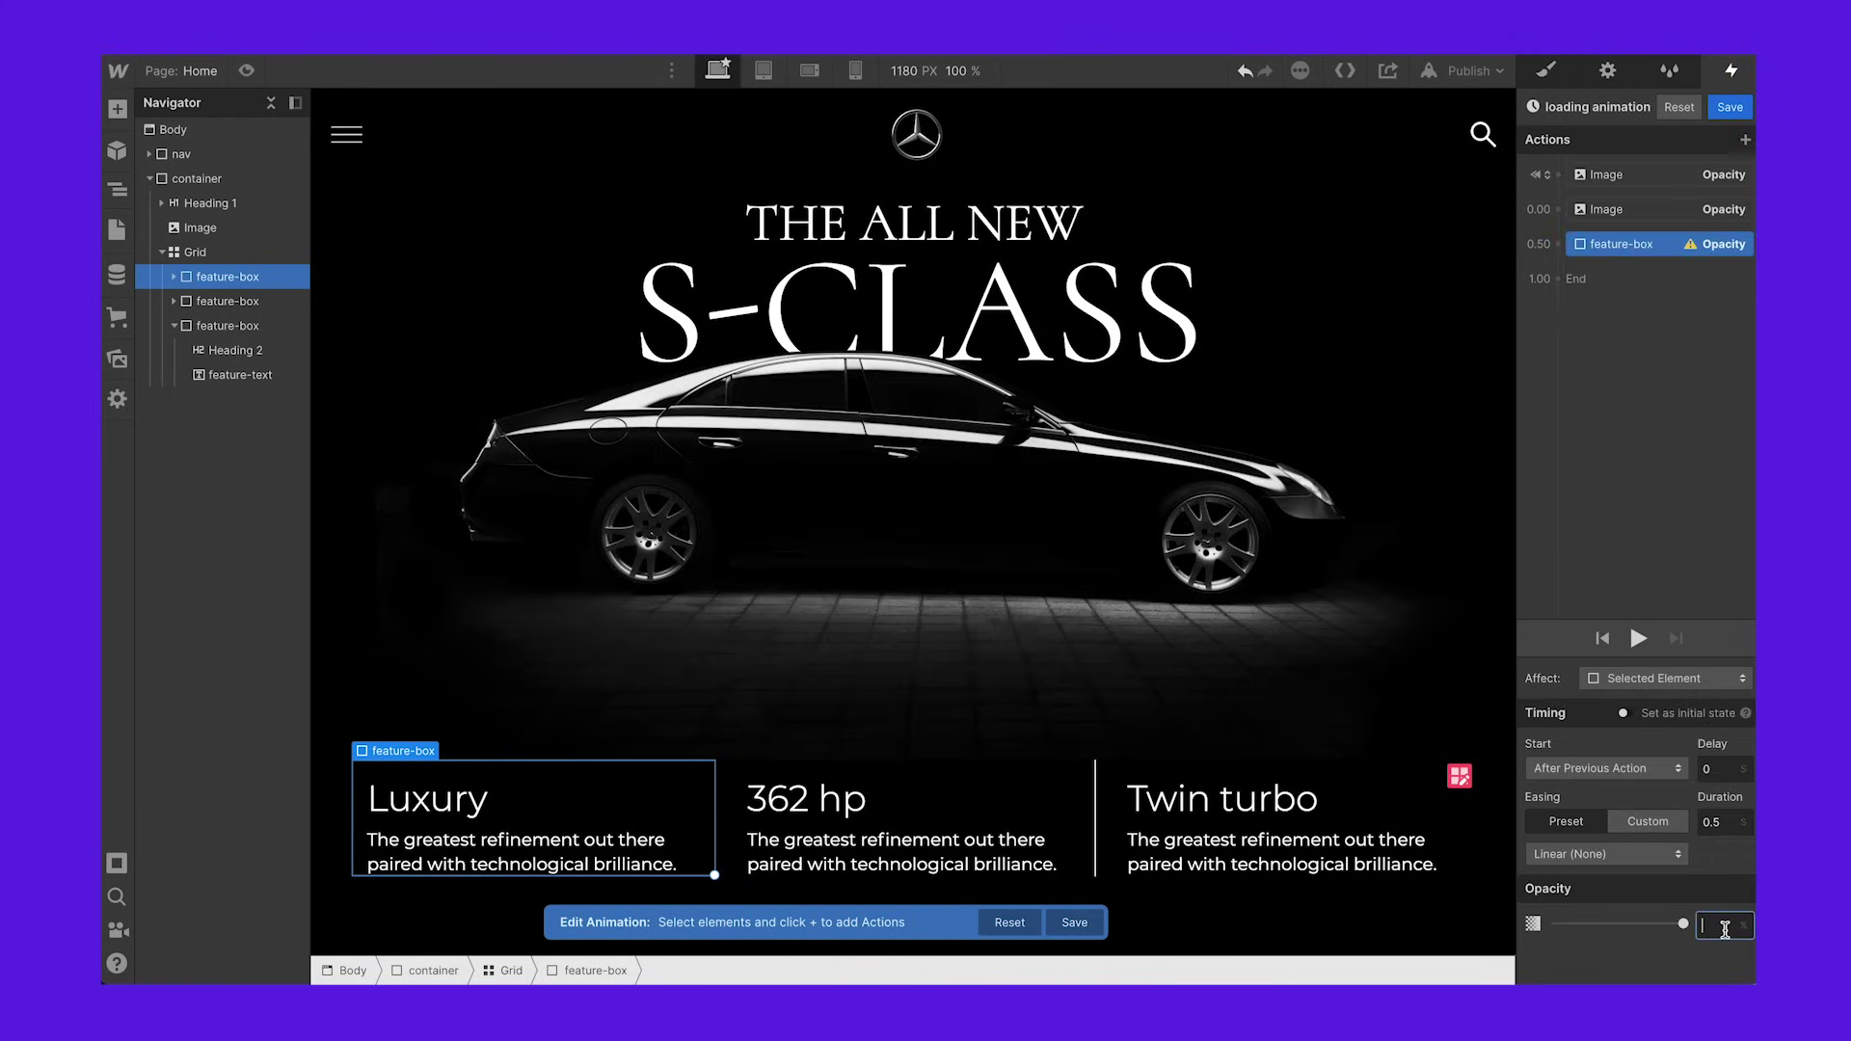
{"action": "type", "text": "0"}
{"action": "left_click", "coordinate": [1625, 714]}
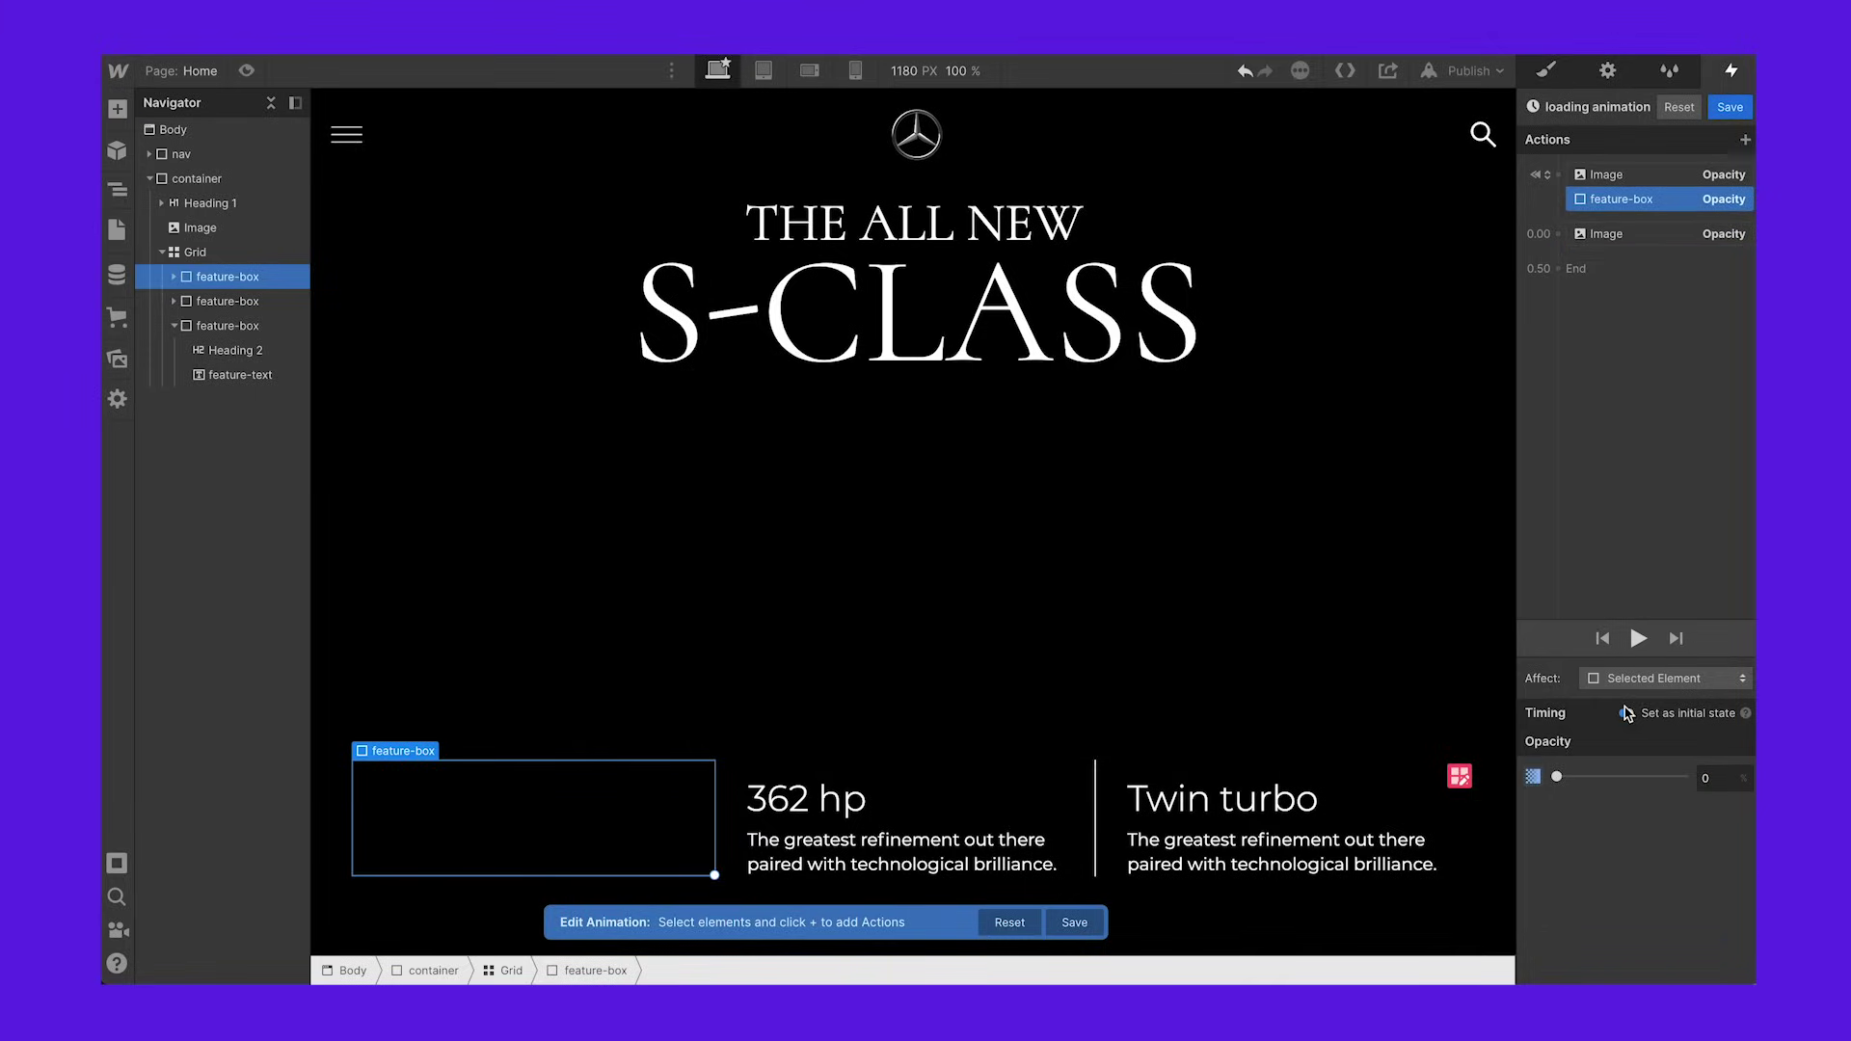
Step: Duplicate the Luxury box's opacity action, place the copy after the image fade-in at 100%, and play the animation
{"action": "right_click", "coordinate": [1645, 205]}
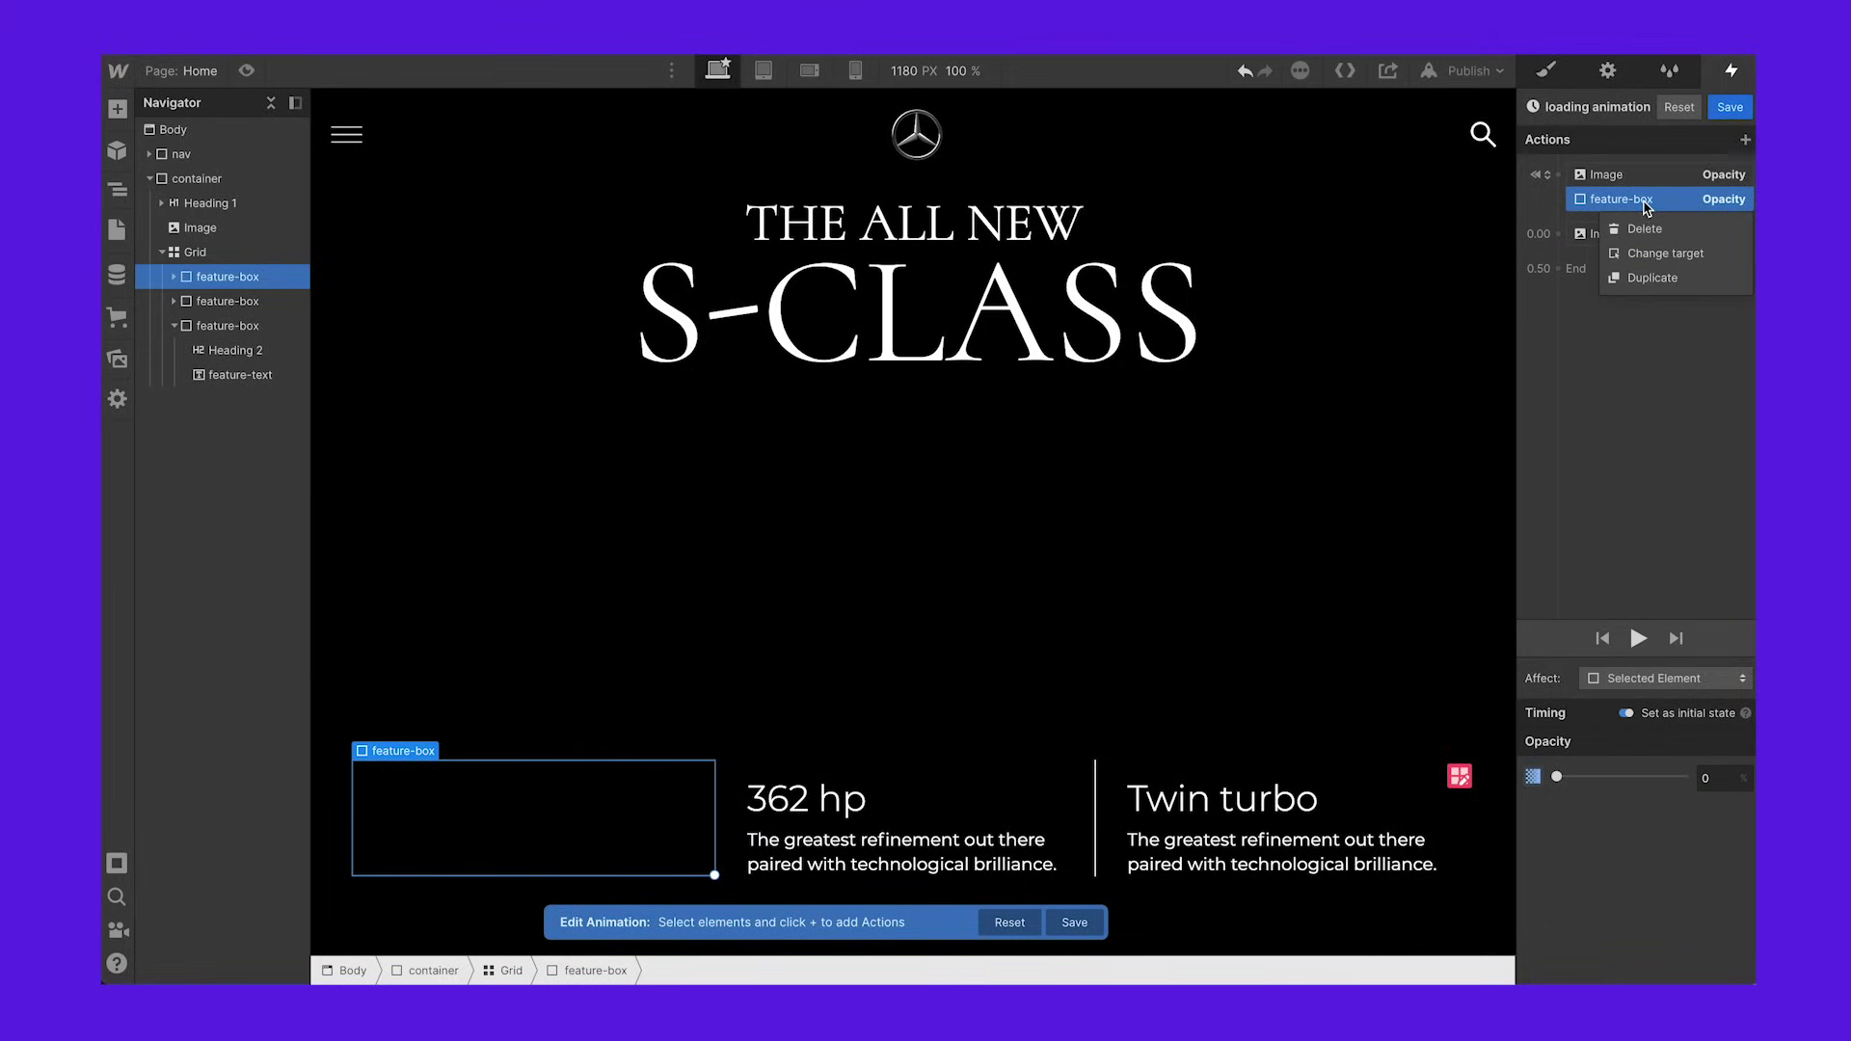
{"action": "left_click", "coordinate": [1654, 277]}
{"action": "left_click_drag", "start_coordinate": [1640, 238], "coordinate": [1635, 281]}
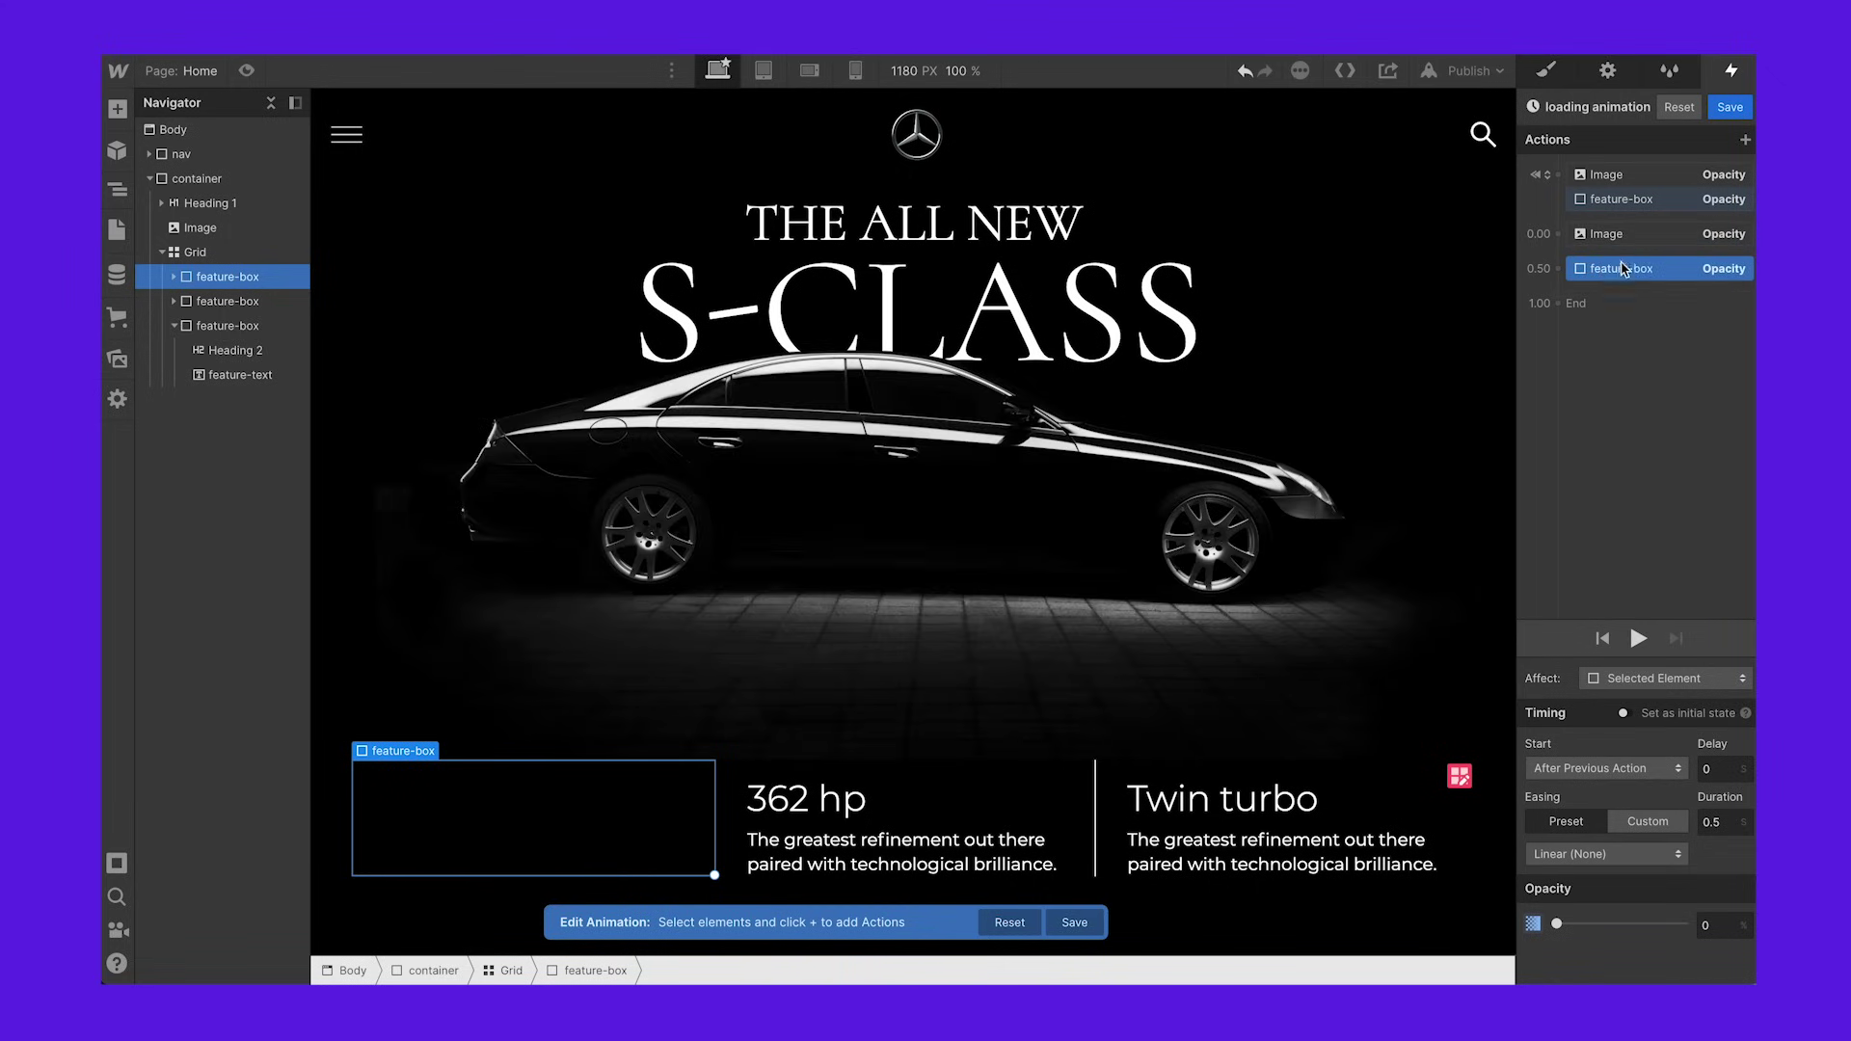
{"action": "left_click", "coordinate": [1723, 922]}
{"action": "key", "text": "Return"}
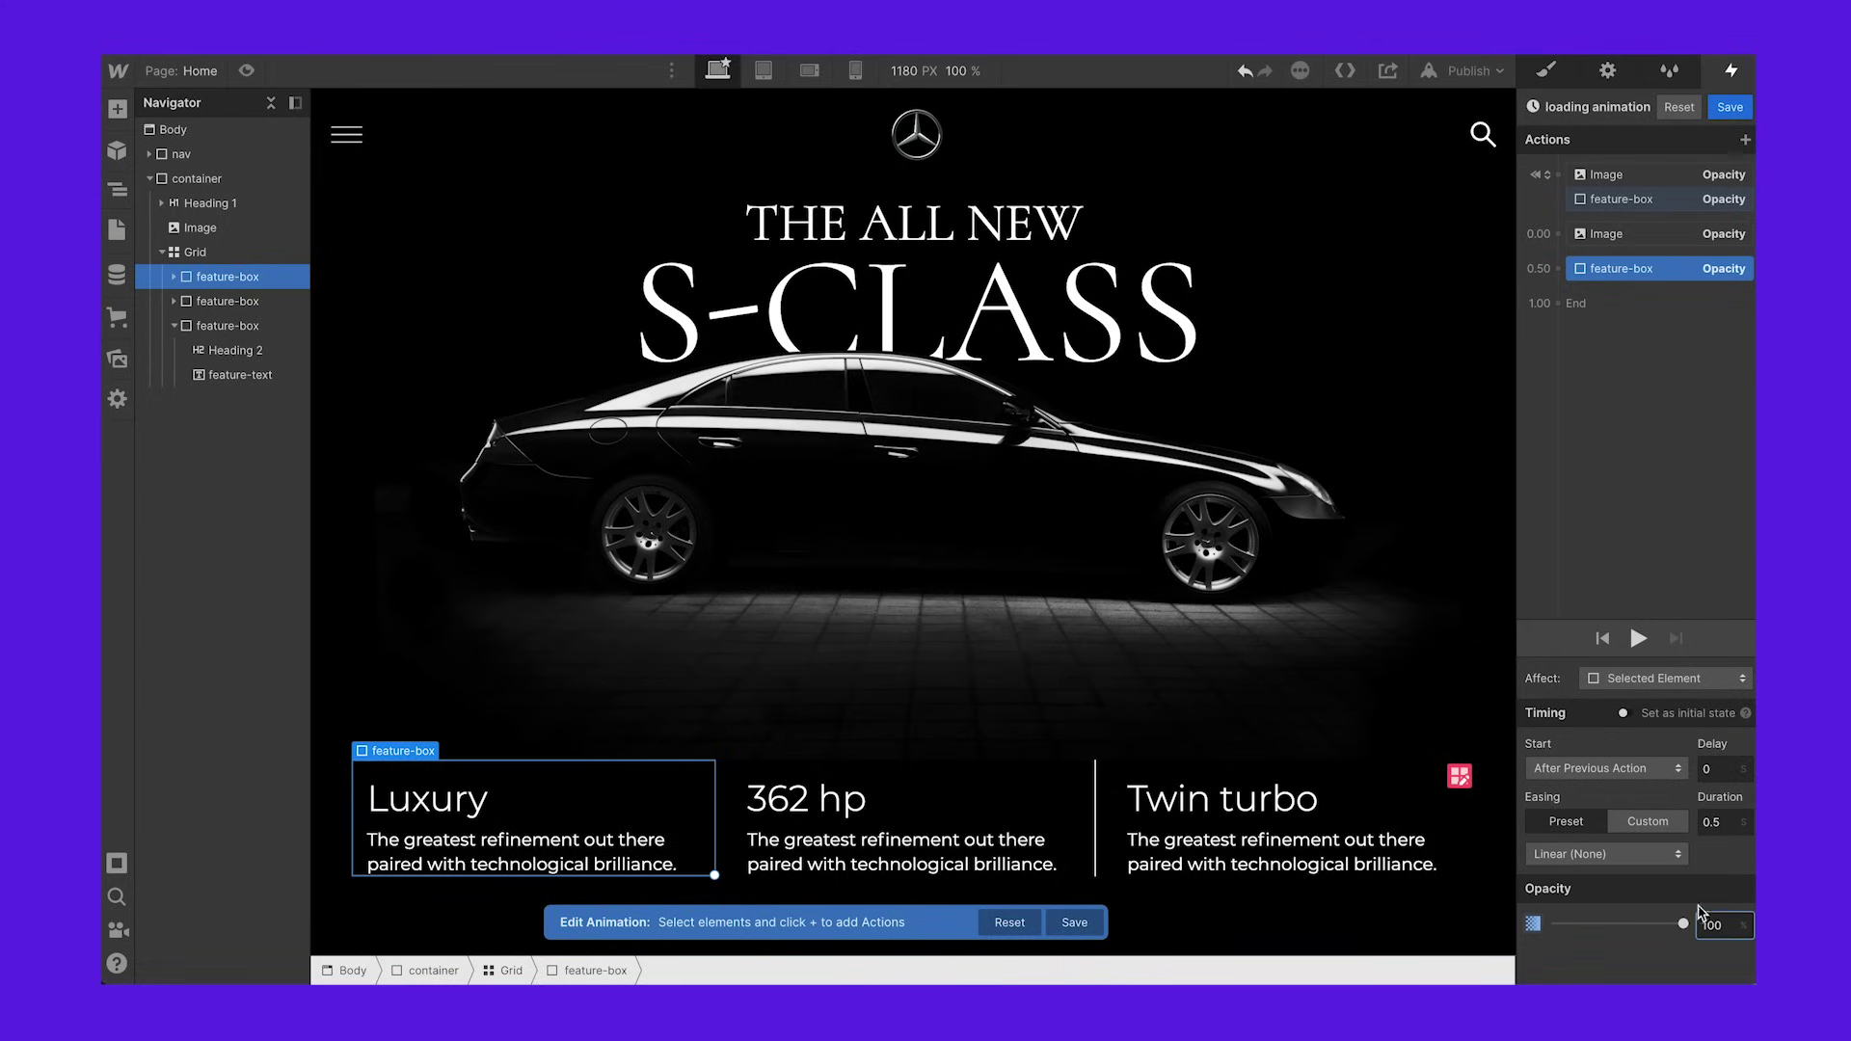
{"action": "left_click", "coordinate": [1639, 638]}
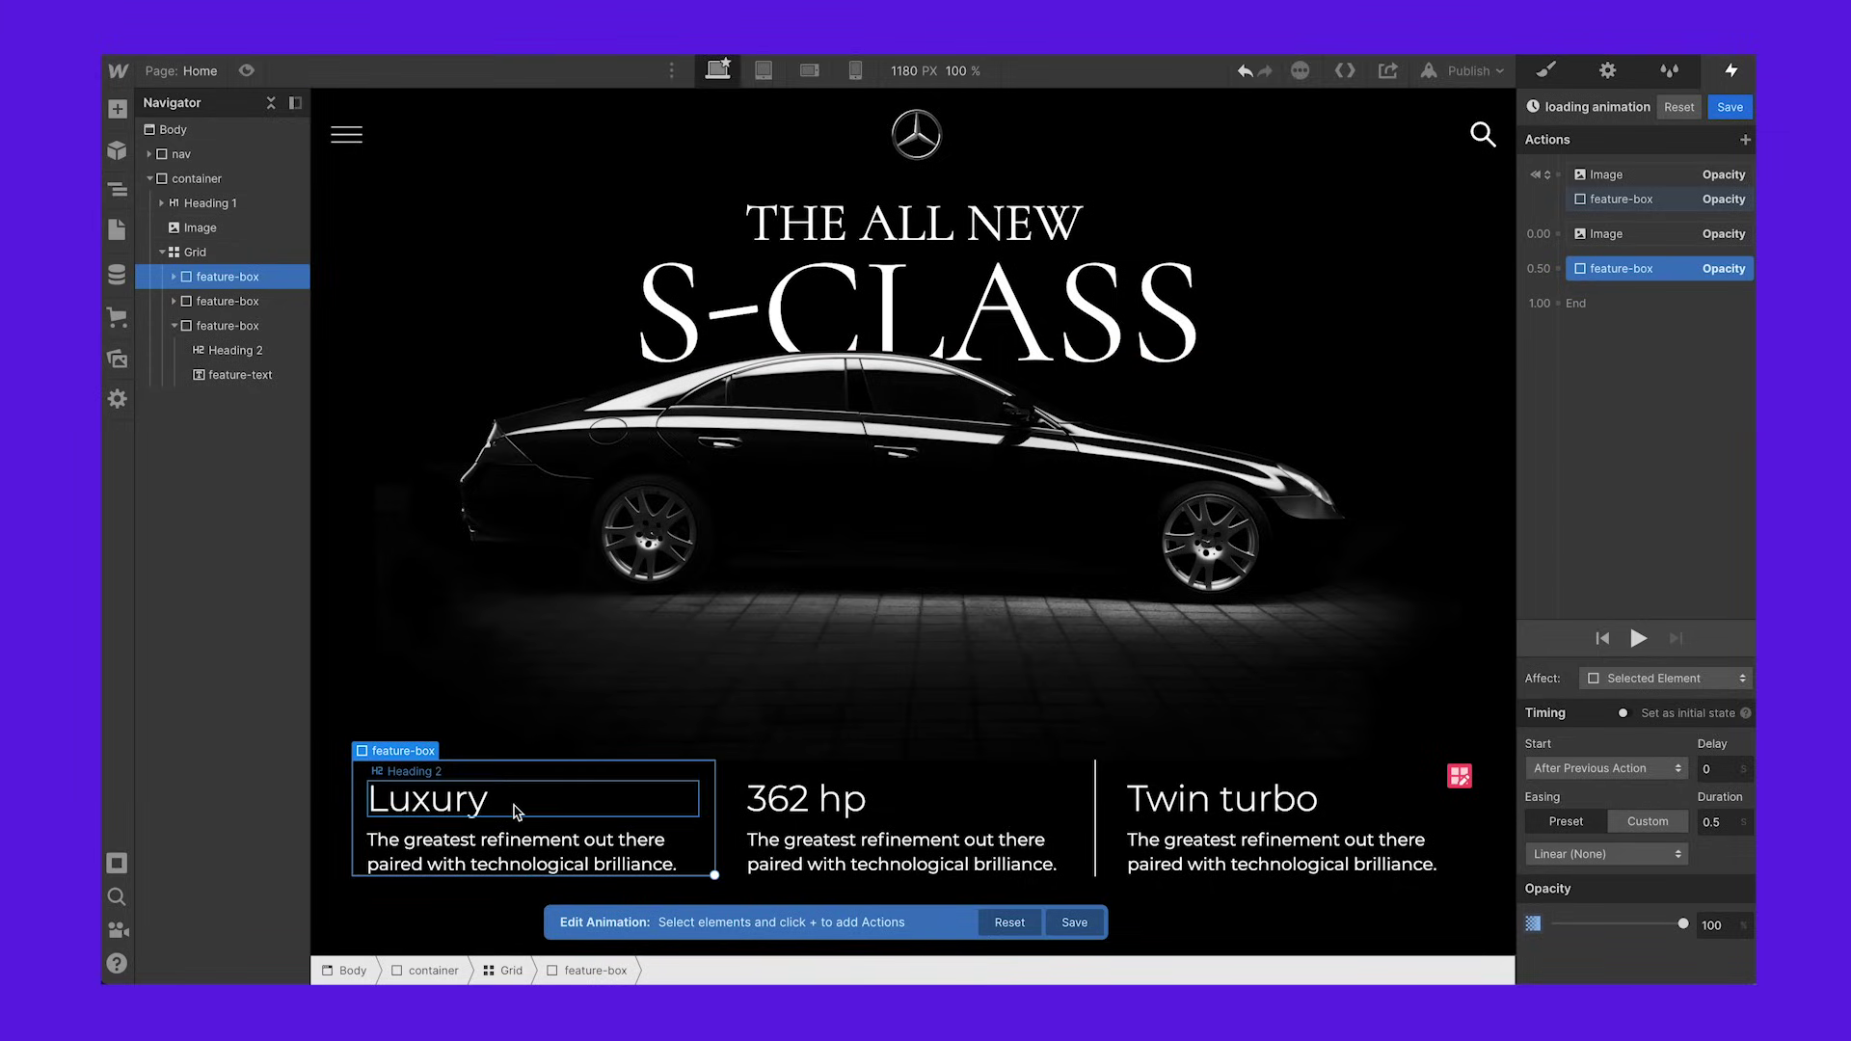
Step: Add an Opacity action of 0% for the second feature box, 362 hp, as its initial state
{"action": "left_click", "coordinate": [906, 814]}
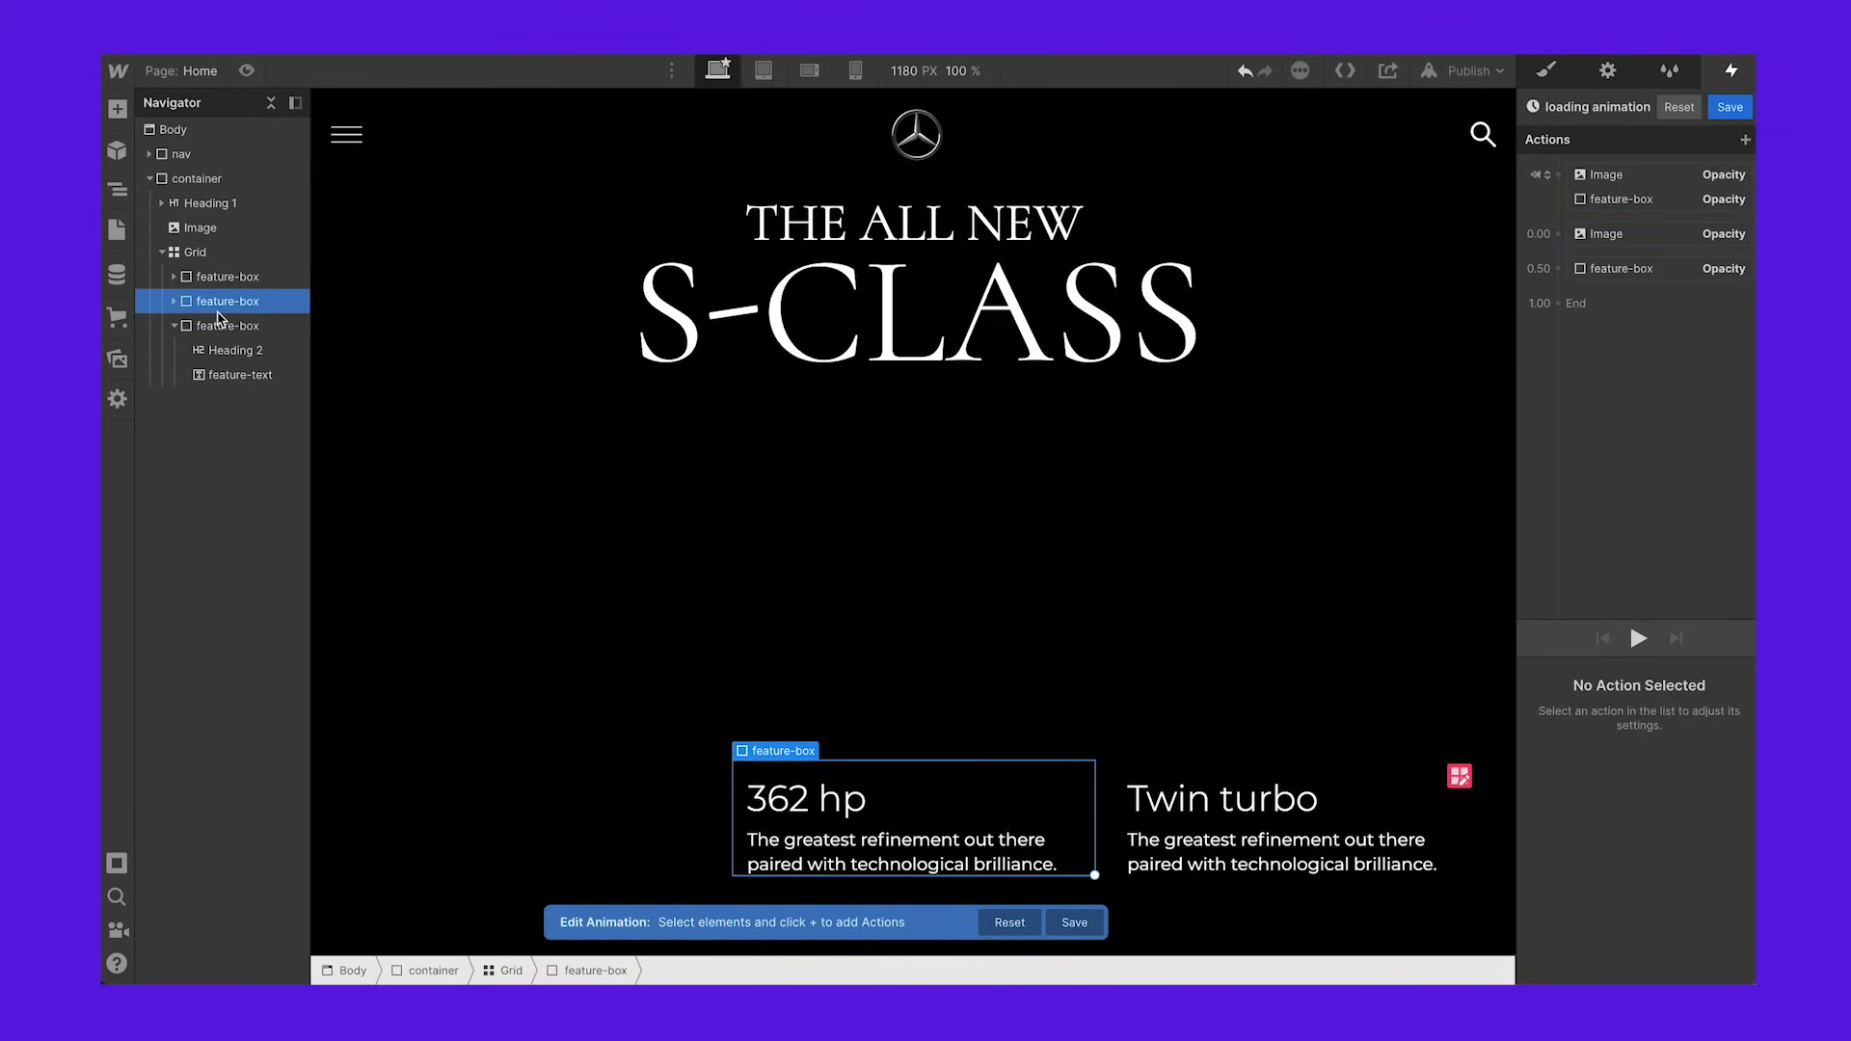
{"action": "left_click", "coordinate": [1744, 140]}
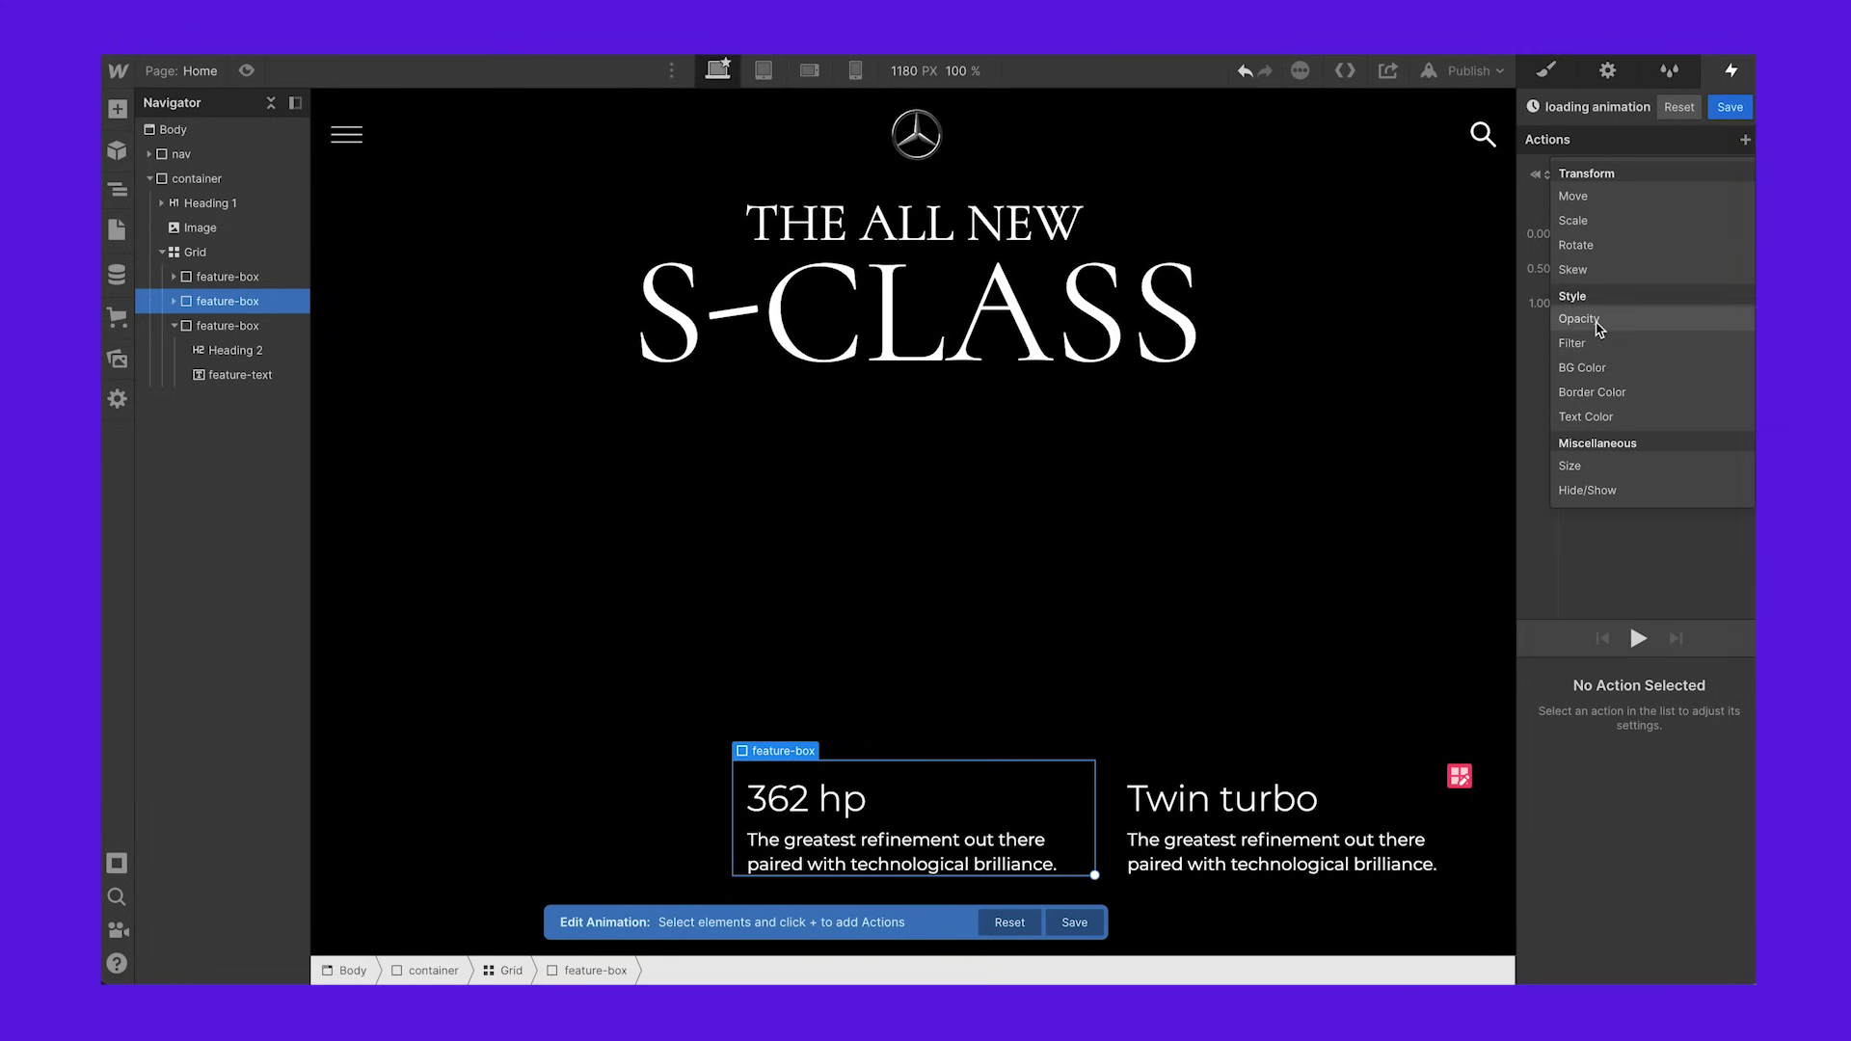
{"action": "left_click", "coordinate": [1597, 319]}
{"action": "left_click", "coordinate": [1716, 926]}
{"action": "type", "text": "0"}
{"action": "left_click", "coordinate": [1623, 714]}
Step: Place a duplicate of the 362 hp box's opacity action at the end of the animation with 100% opacity
{"action": "left_click_drag", "start_coordinate": [1621, 227], "coordinate": [1627, 330]}
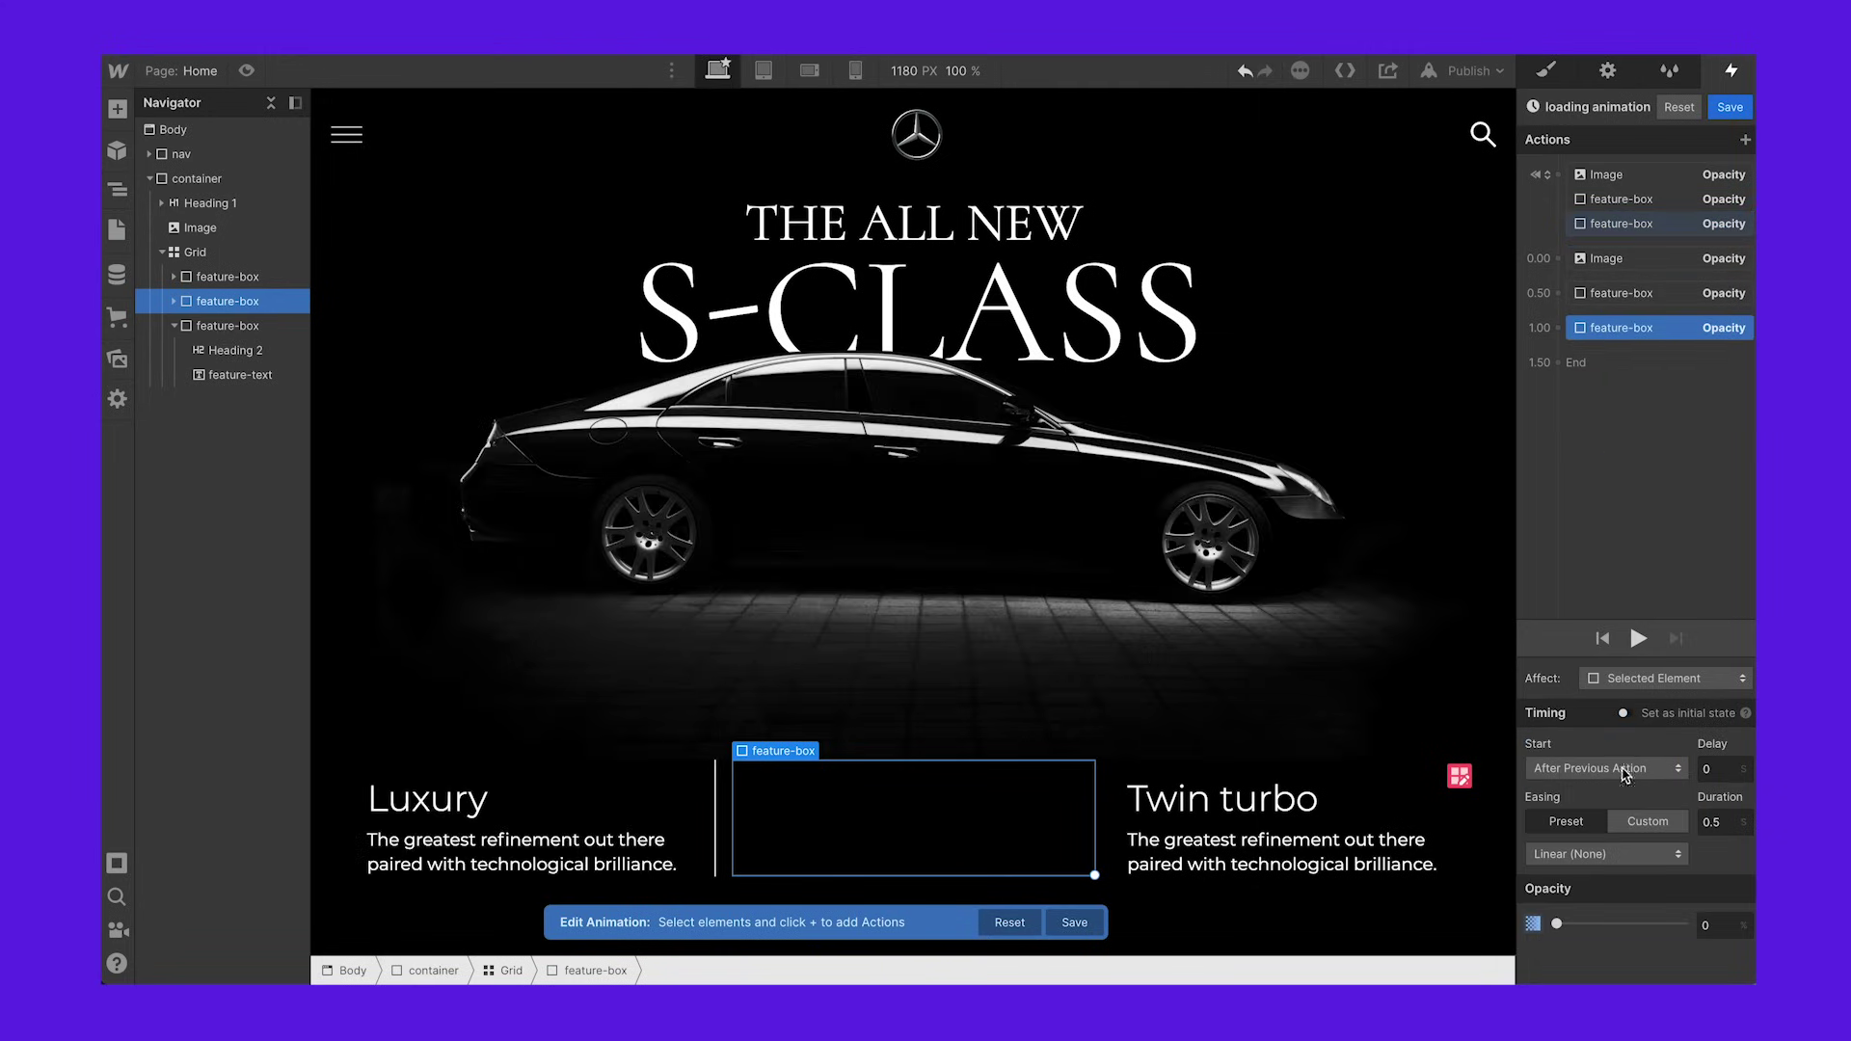
{"action": "left_click", "coordinate": [1723, 927]}
{"action": "type", "text": "10000"}
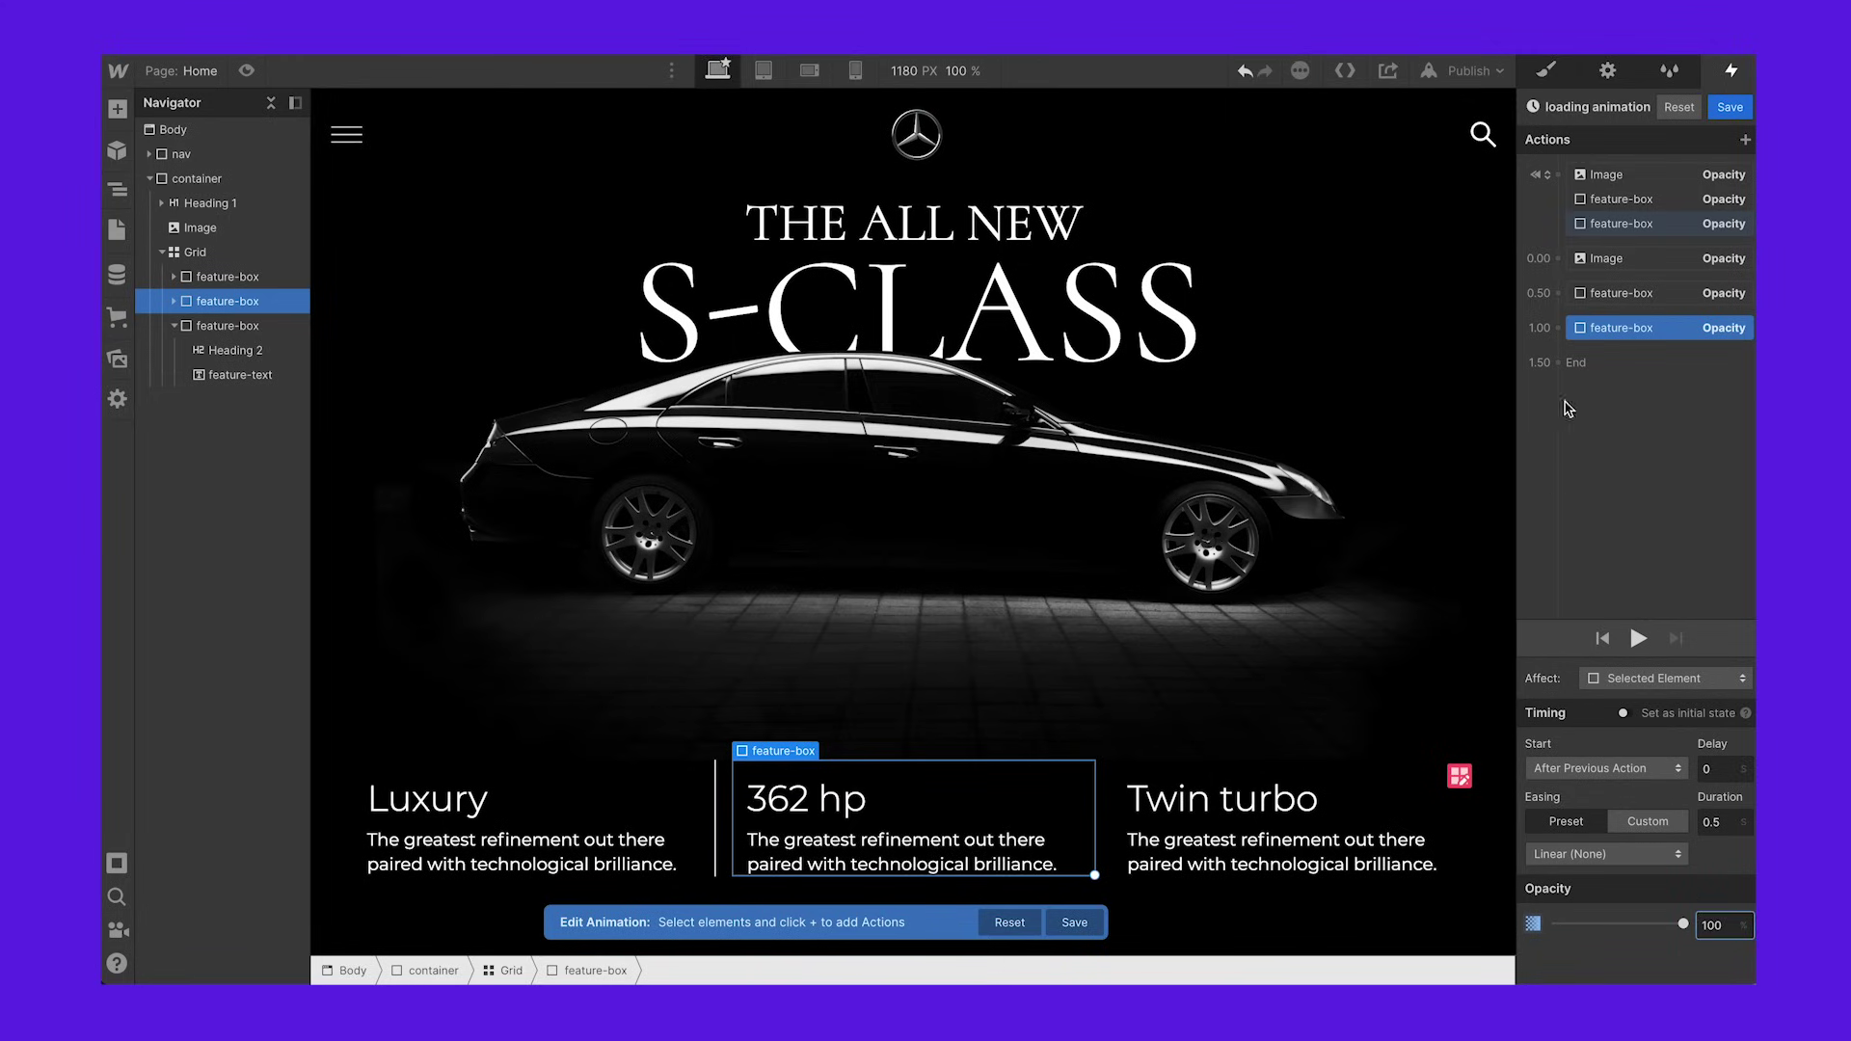
Step: Add an Opacity action of 0% for the third feature box, Twin turbo, as its initial state
{"action": "left_click", "coordinate": [246, 325]}
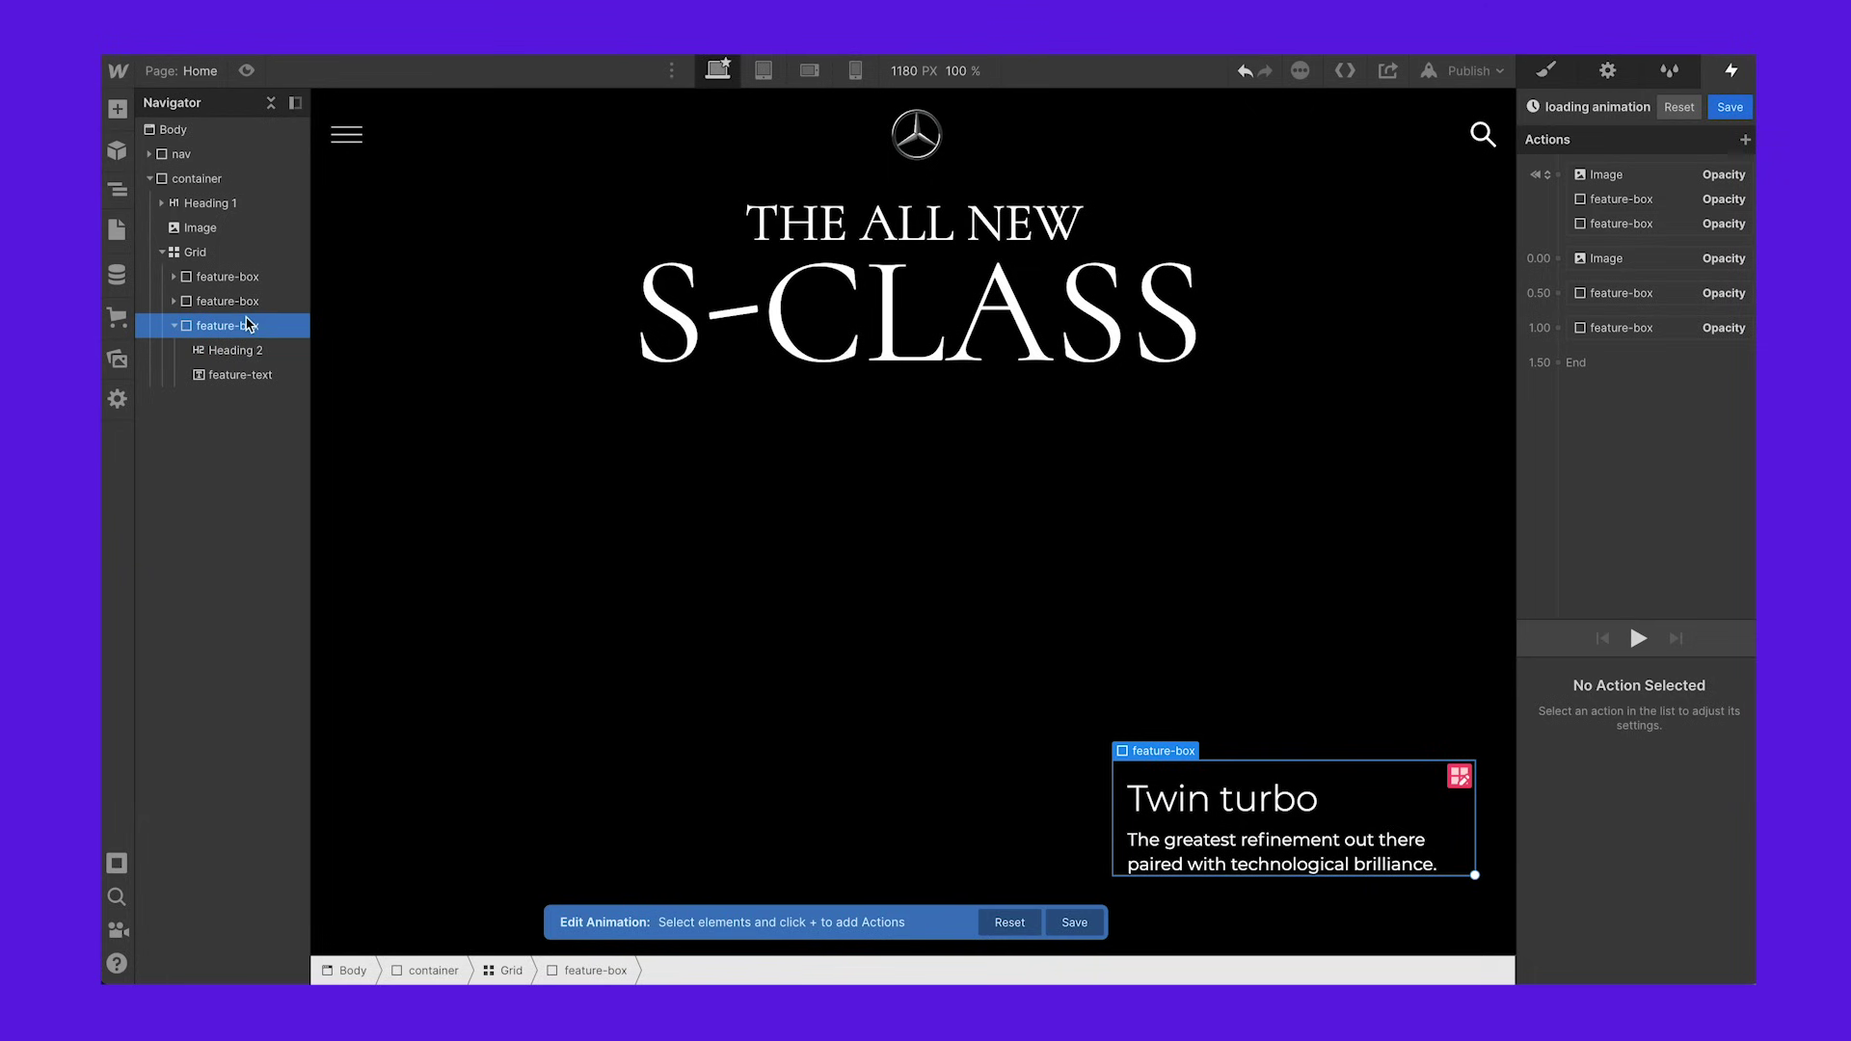
{"action": "left_click", "coordinate": [1744, 140]}
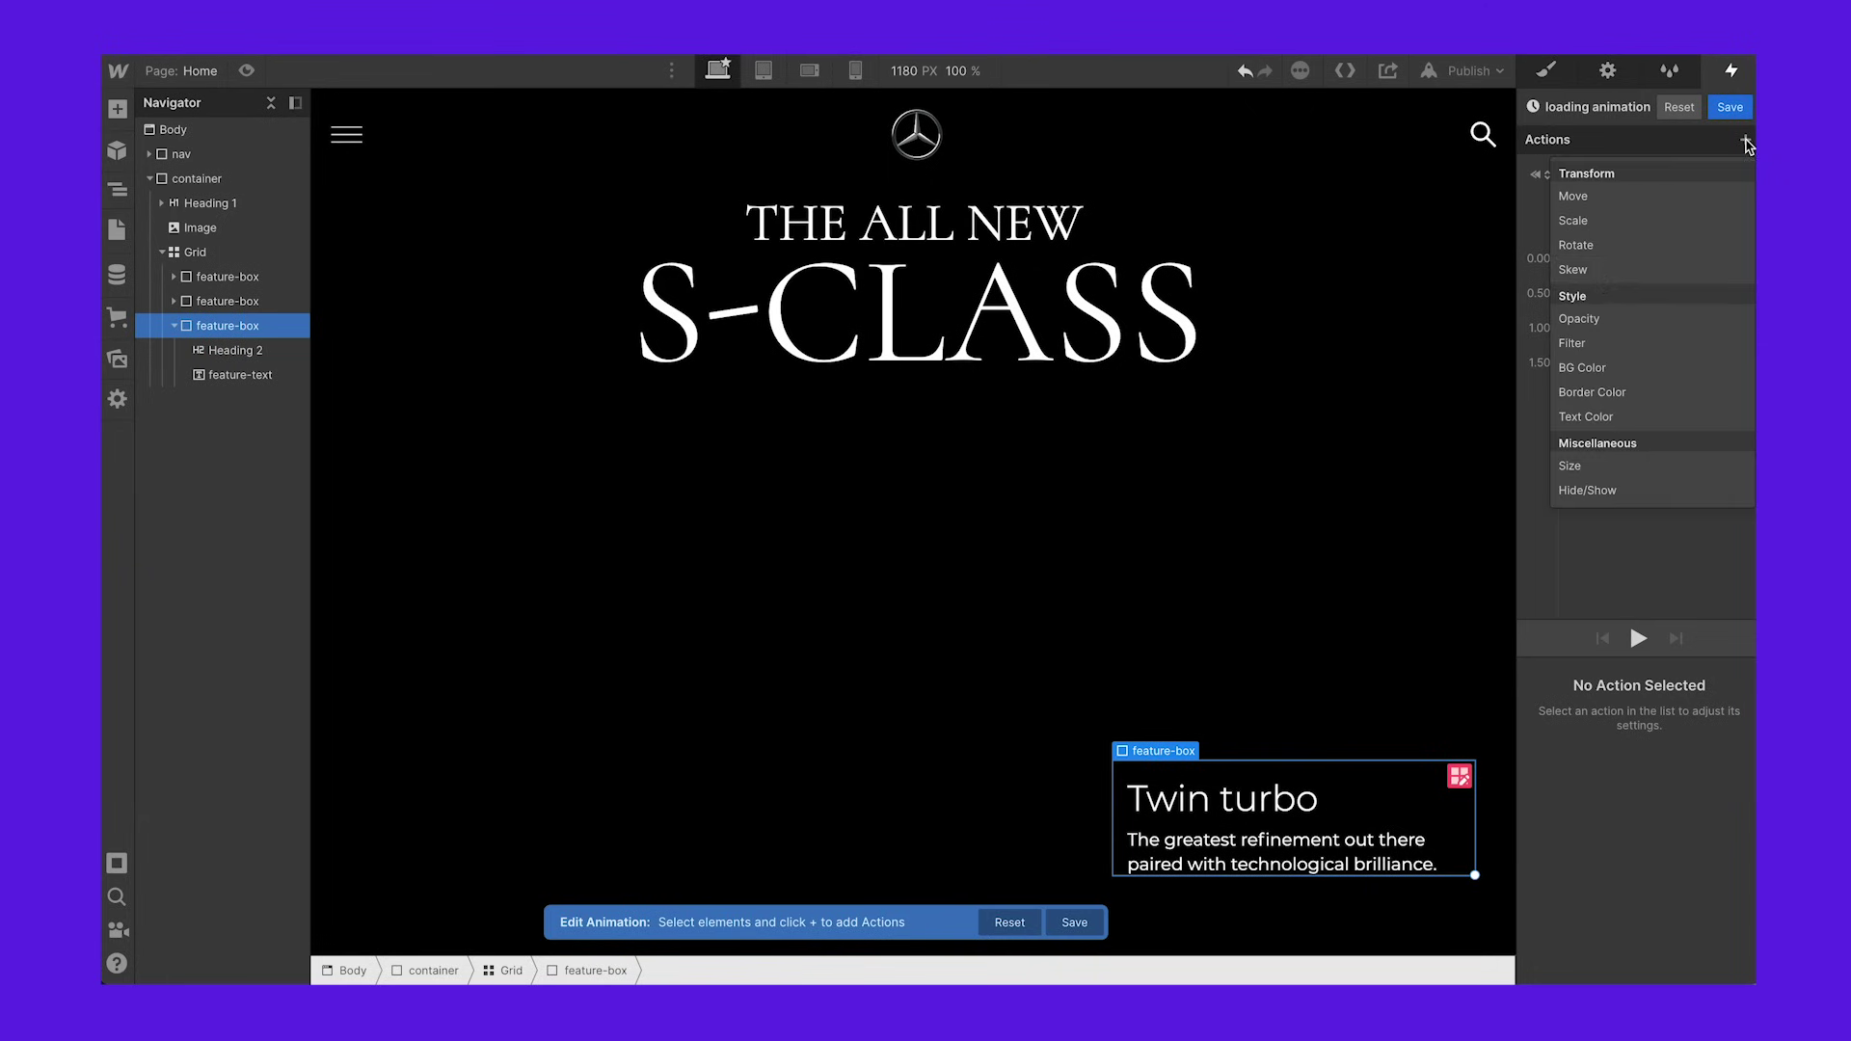
{"action": "left_click", "coordinate": [1577, 334]}
{"action": "left_click", "coordinate": [1726, 923]}
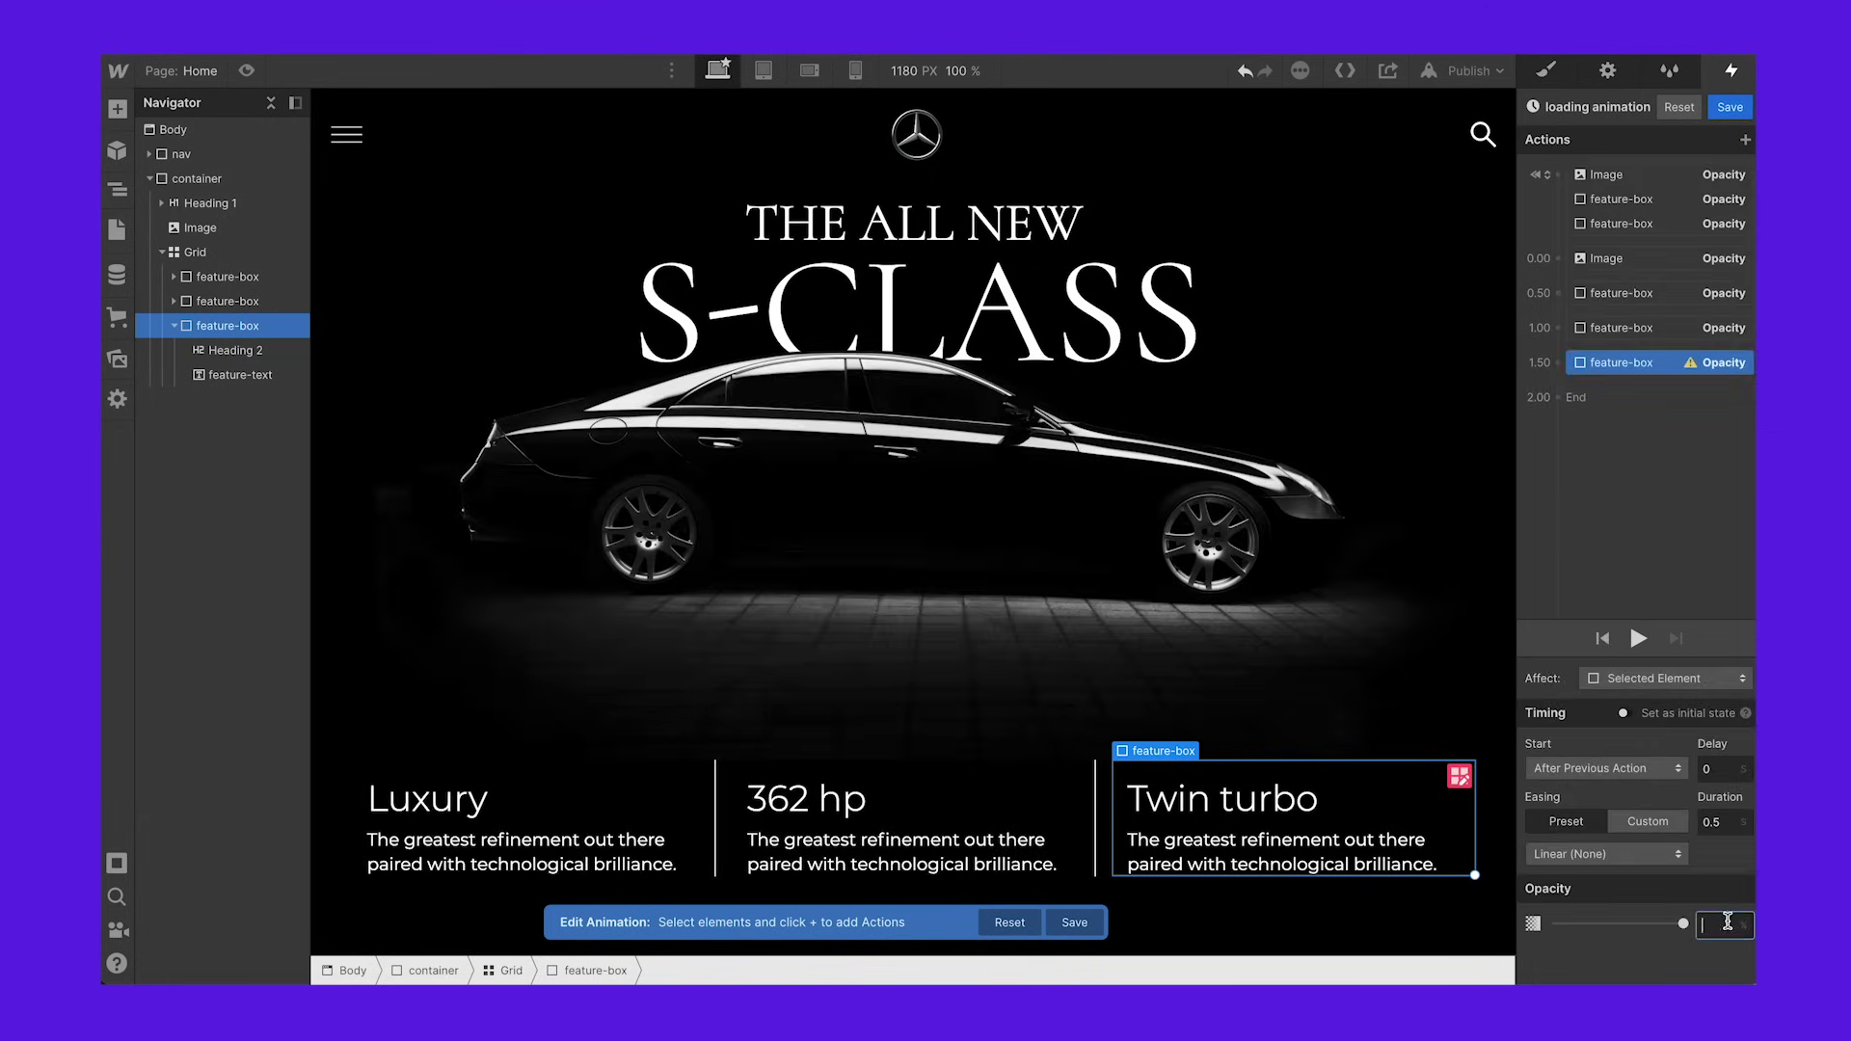
{"action": "key", "text": "Return"}
{"action": "left_click", "coordinate": [1627, 714]}
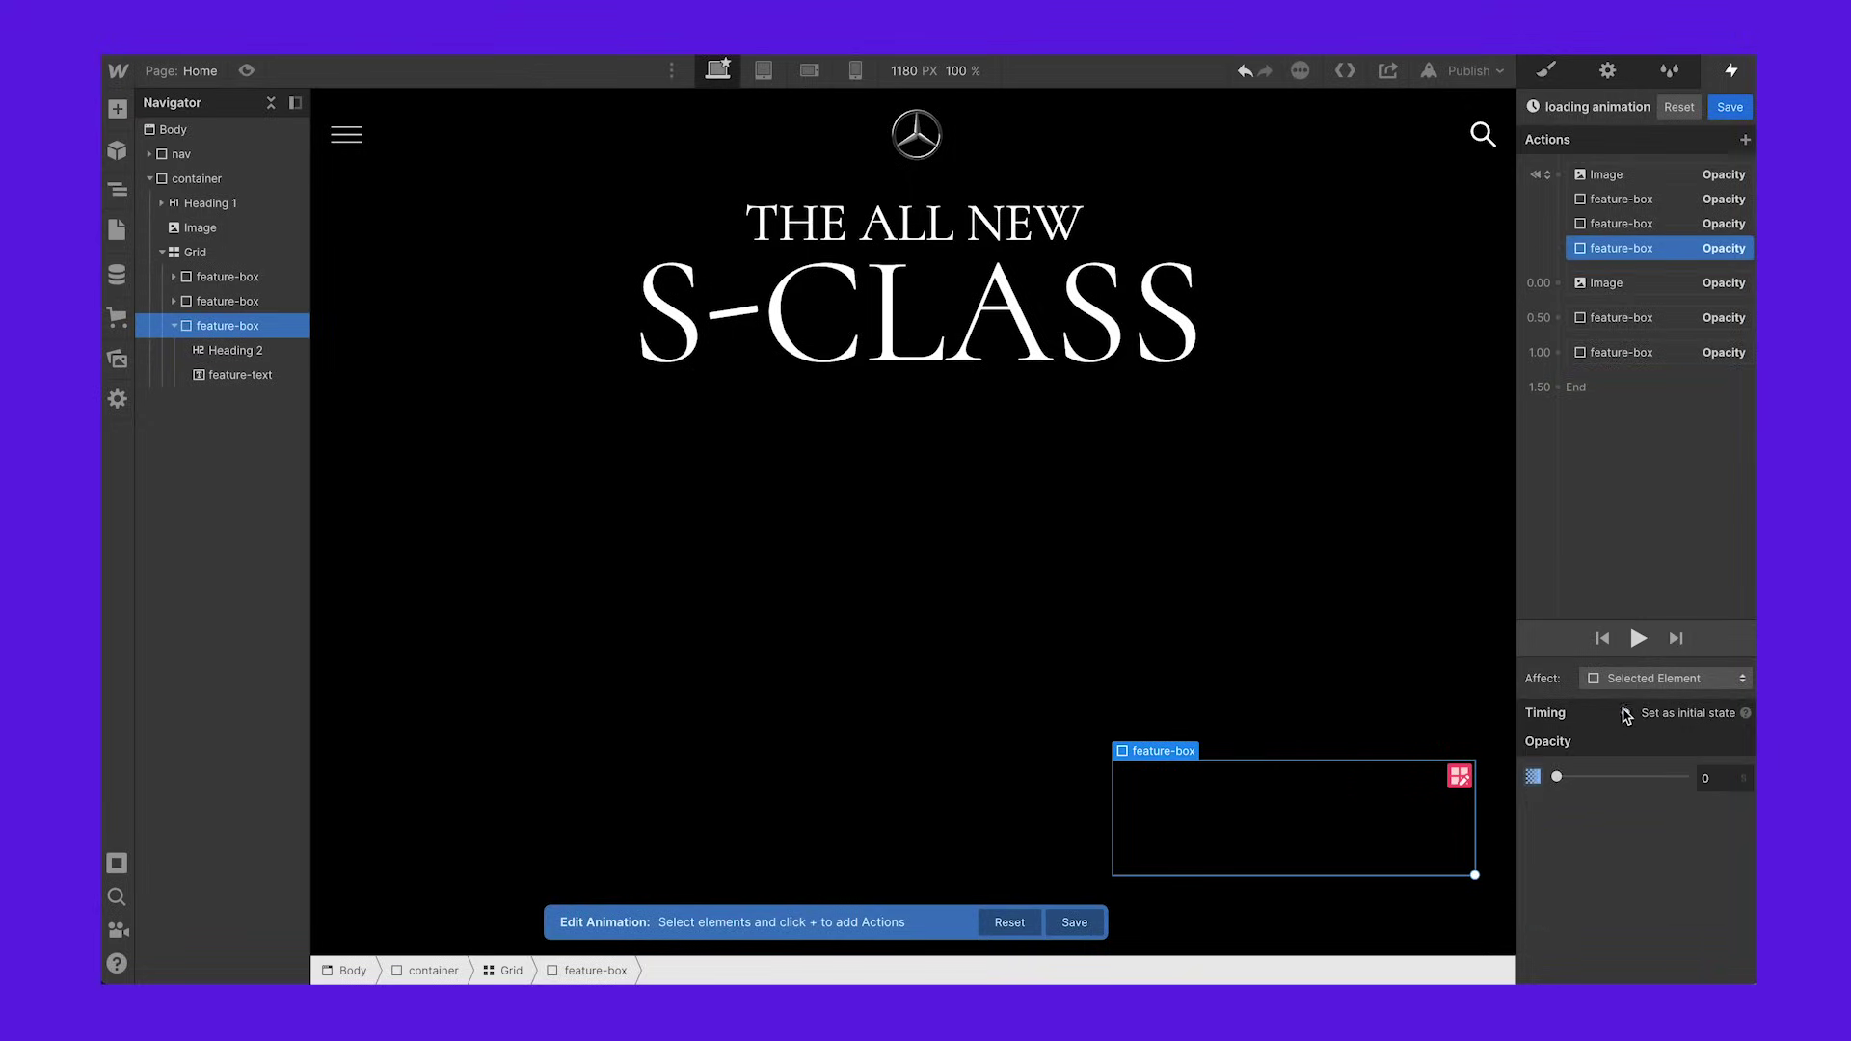
Step: Duplicate the Twin turbo box's opacity action to the end of the animation at 100% and preview the loading animation on the page
{"action": "right_click", "coordinate": [1622, 253]}
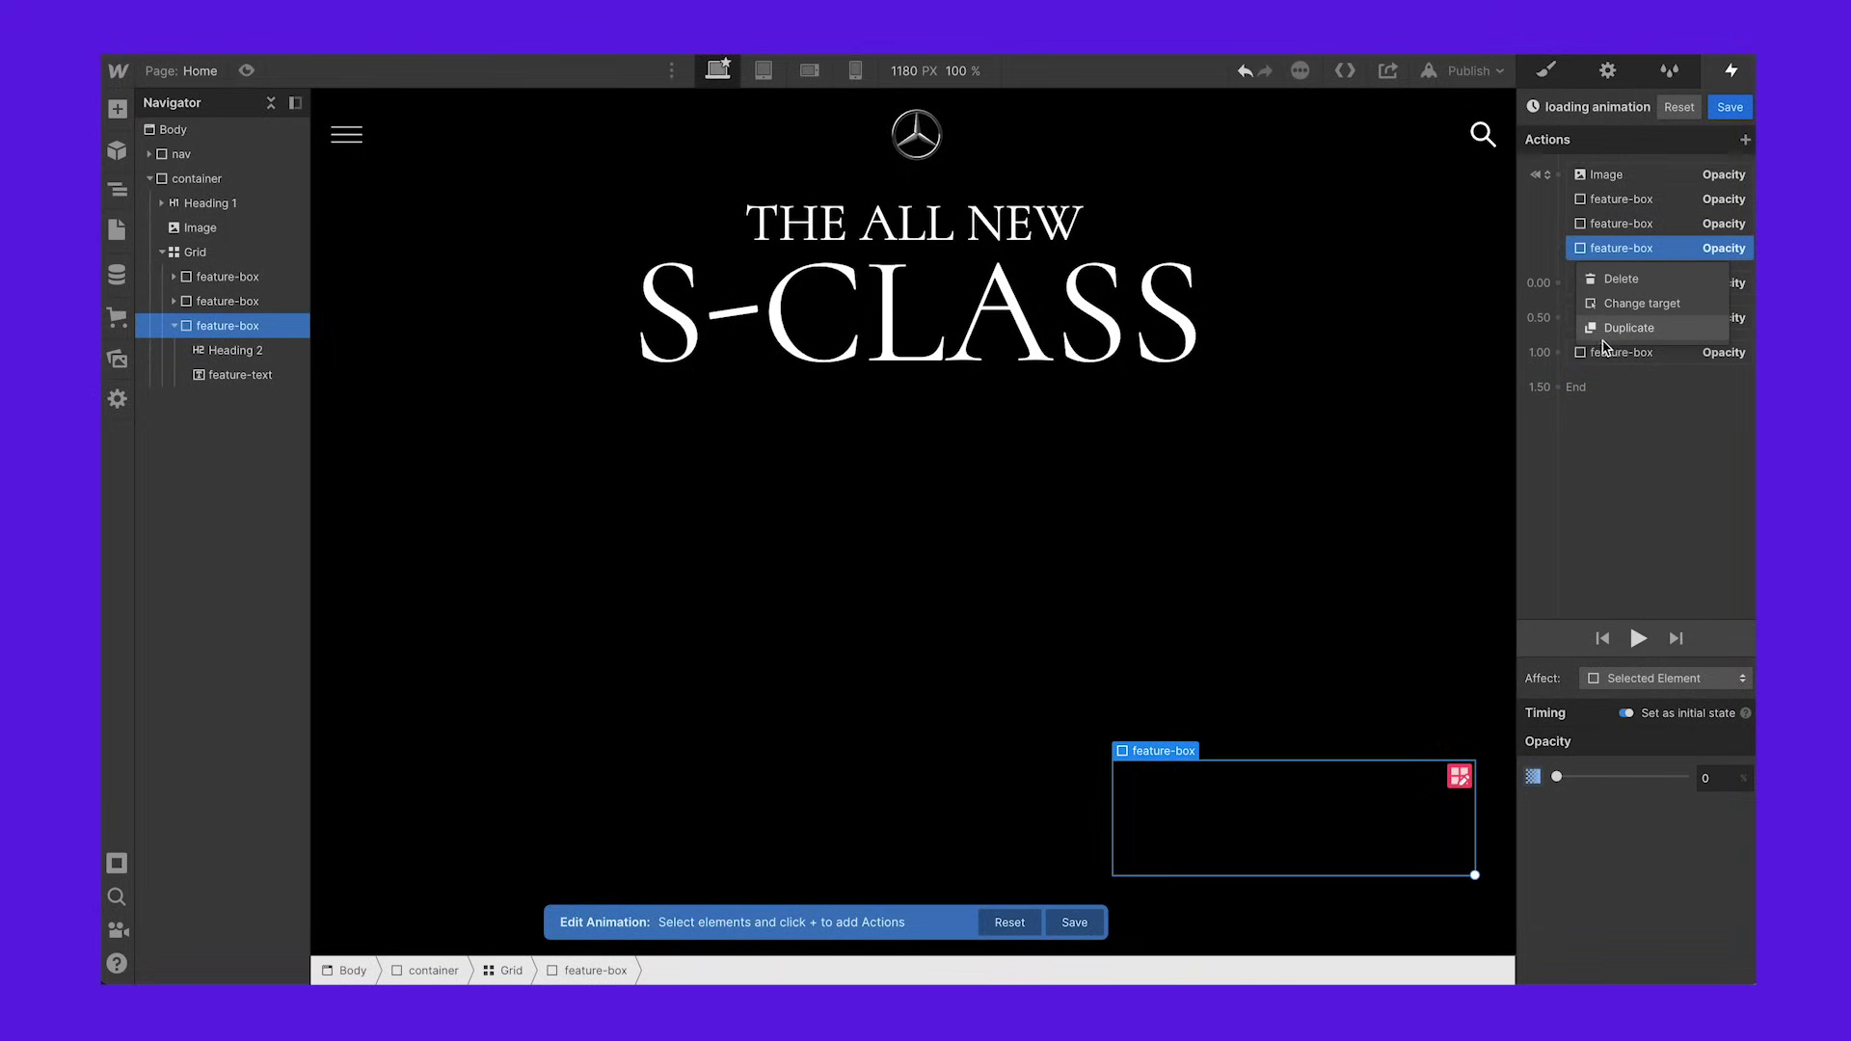
{"action": "left_click", "coordinate": [1629, 328]}
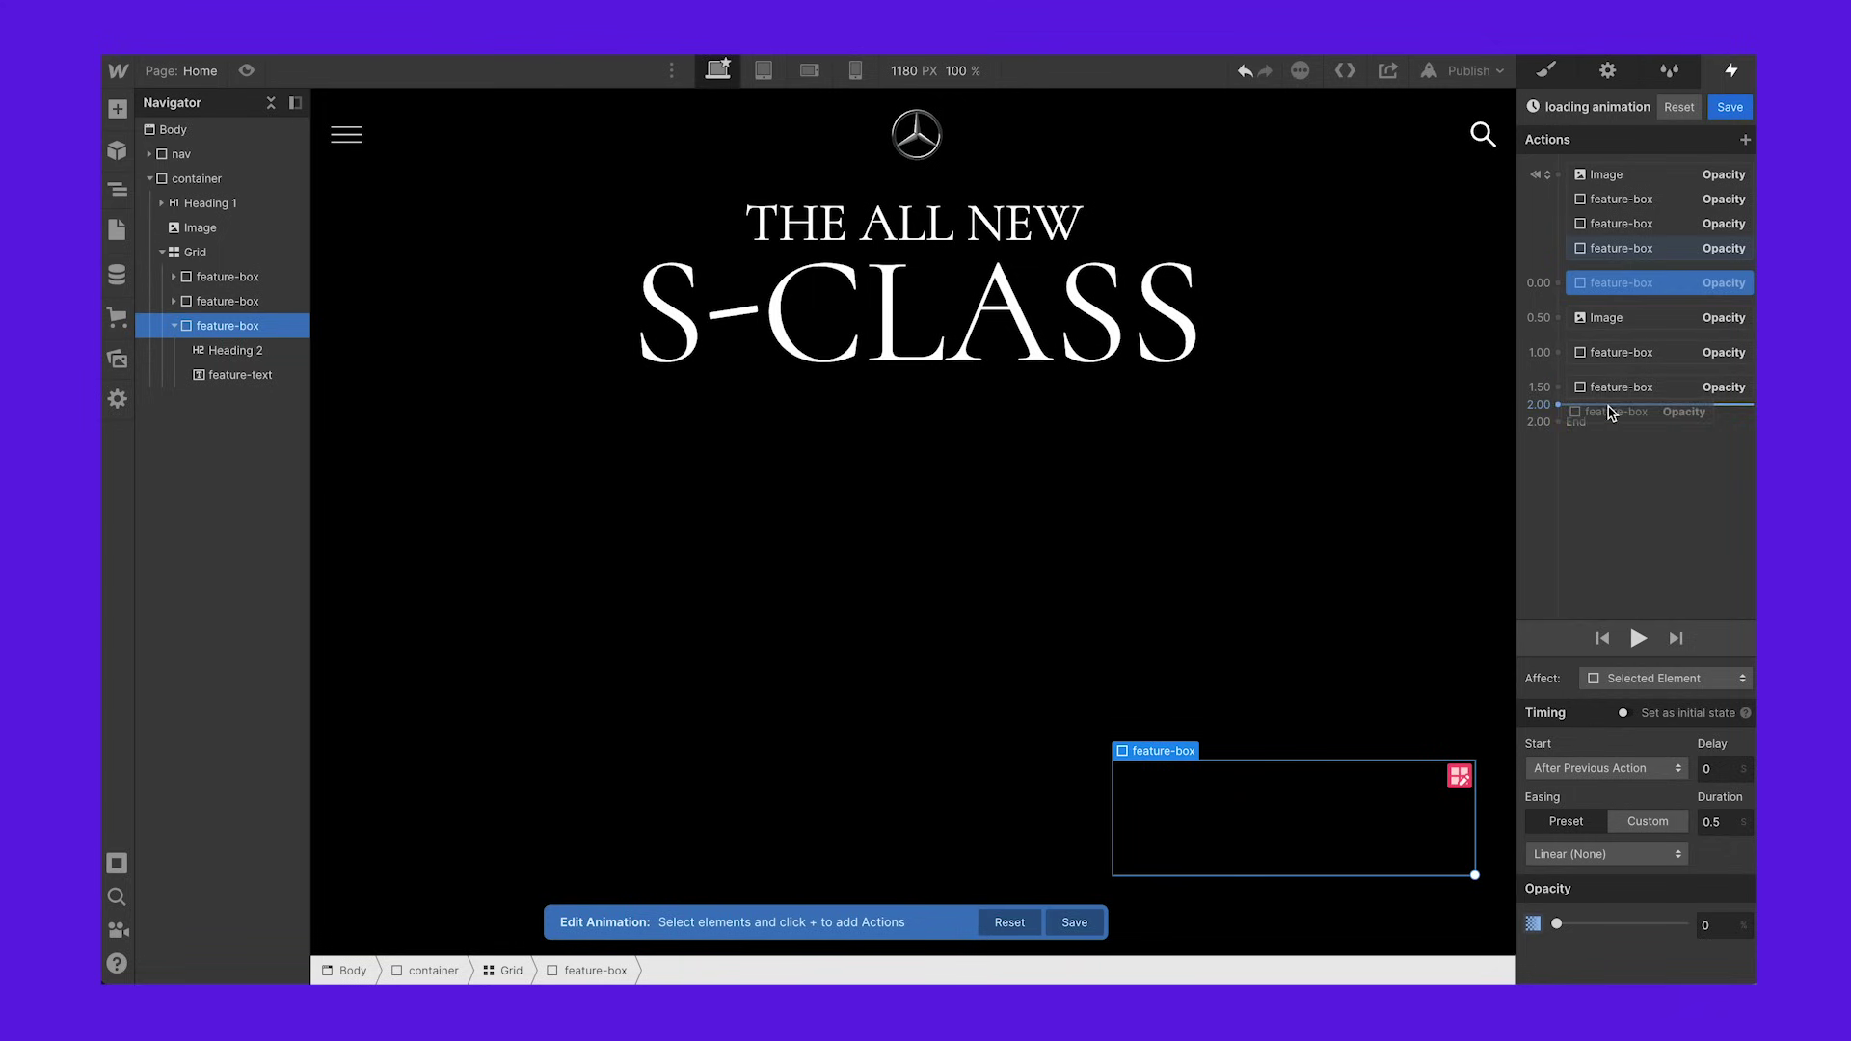
{"action": "left_click", "coordinate": [1716, 926]}
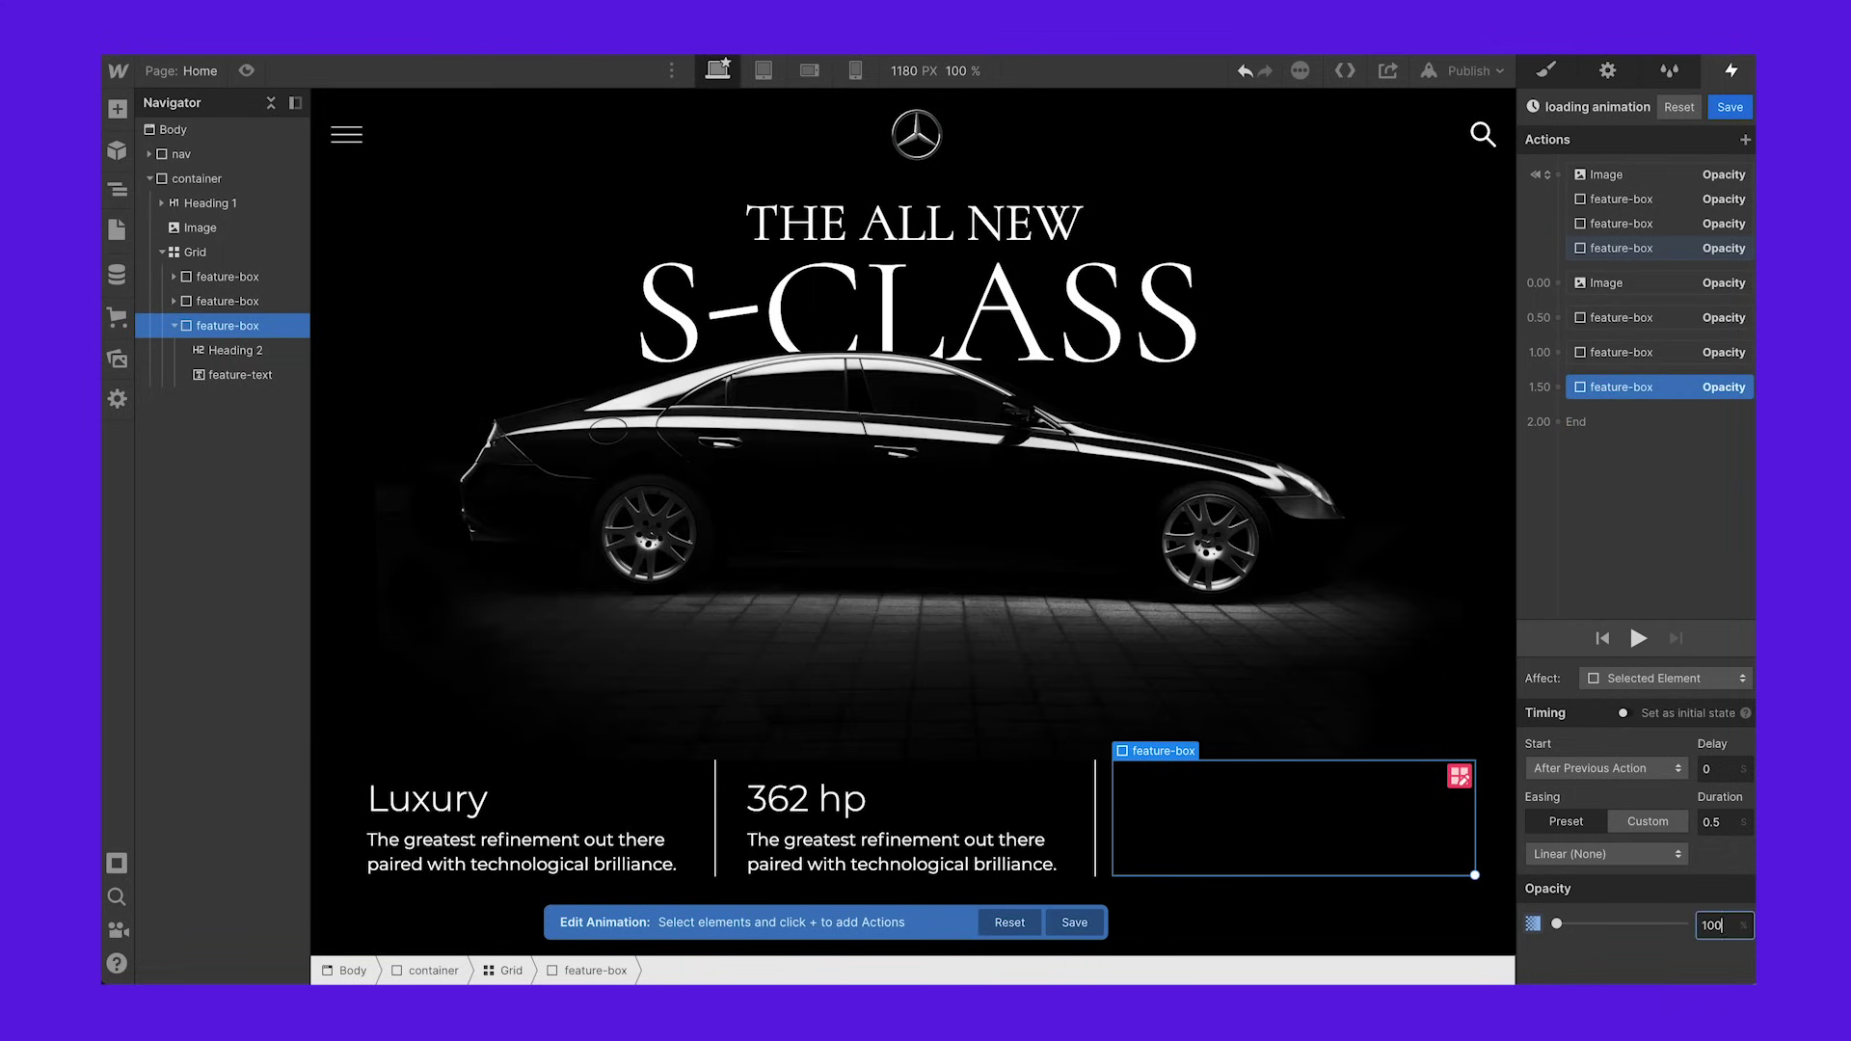
{"action": "key", "text": "Return"}
{"action": "left_click", "coordinate": [1636, 638]}
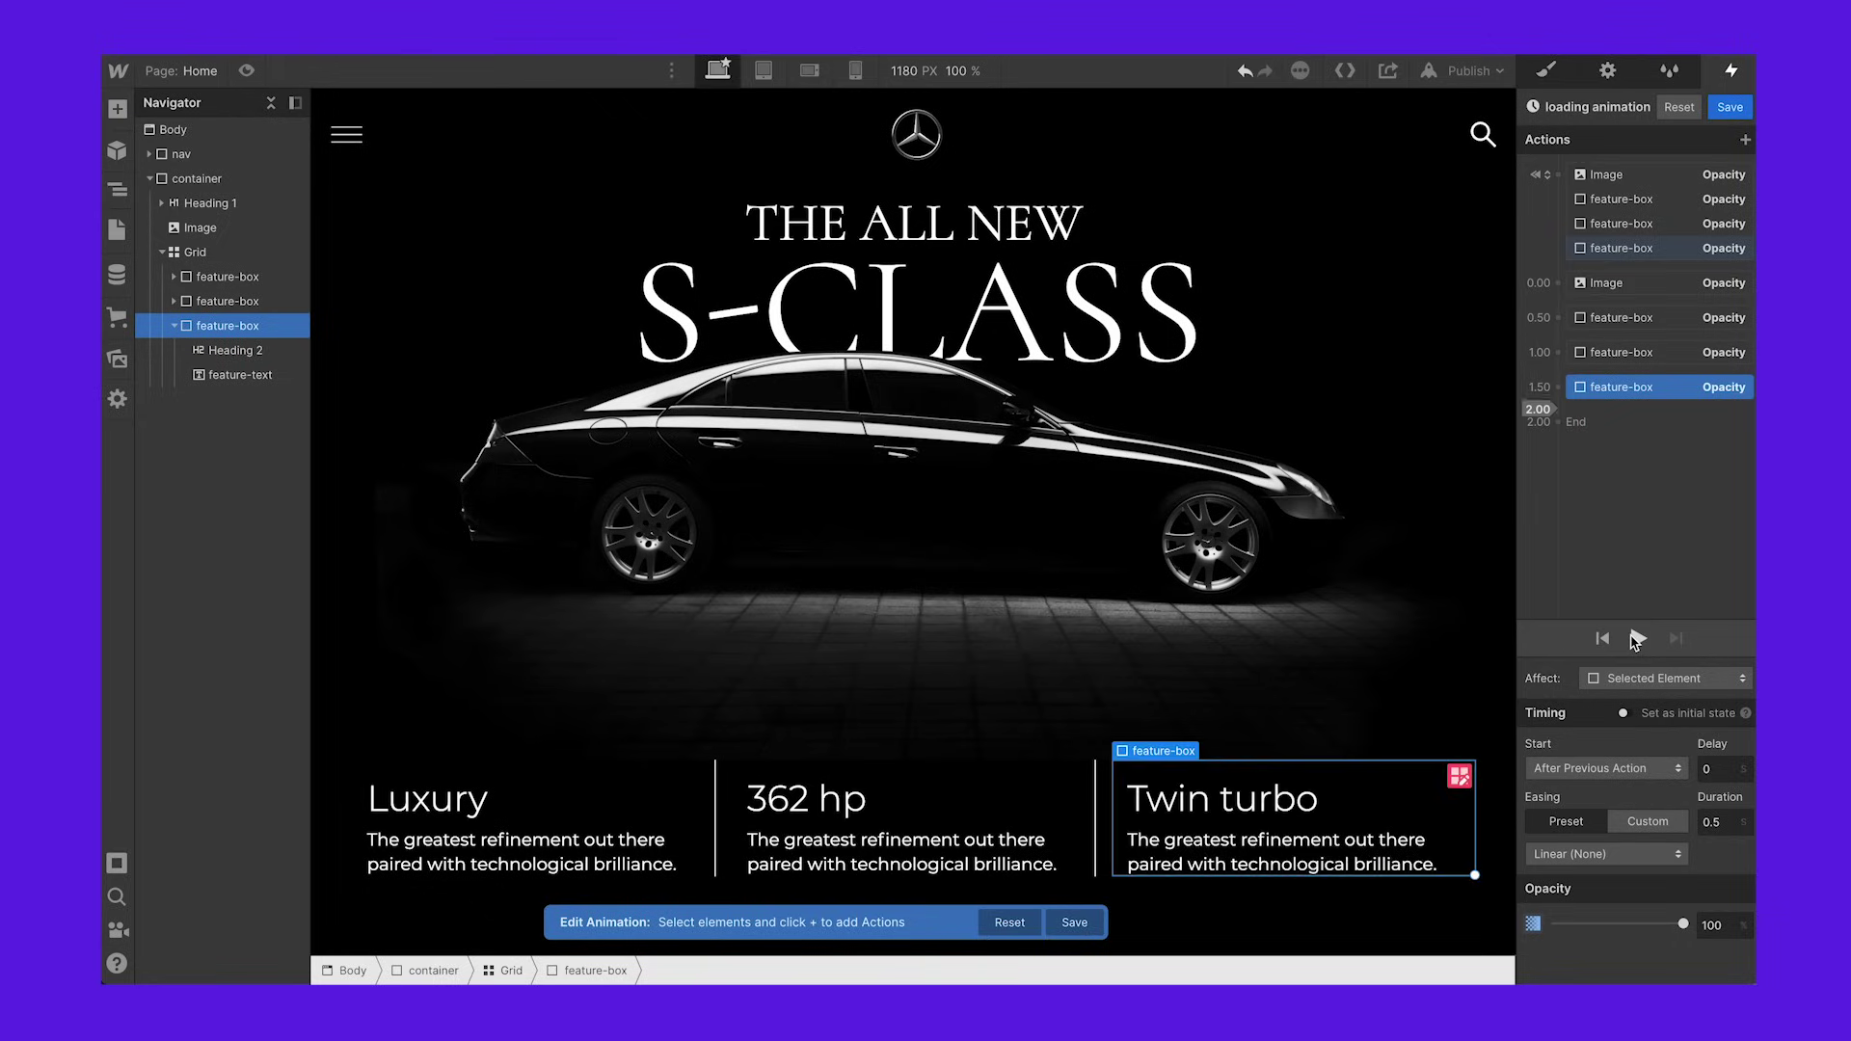
{"action": "left_click", "coordinate": [246, 71]}
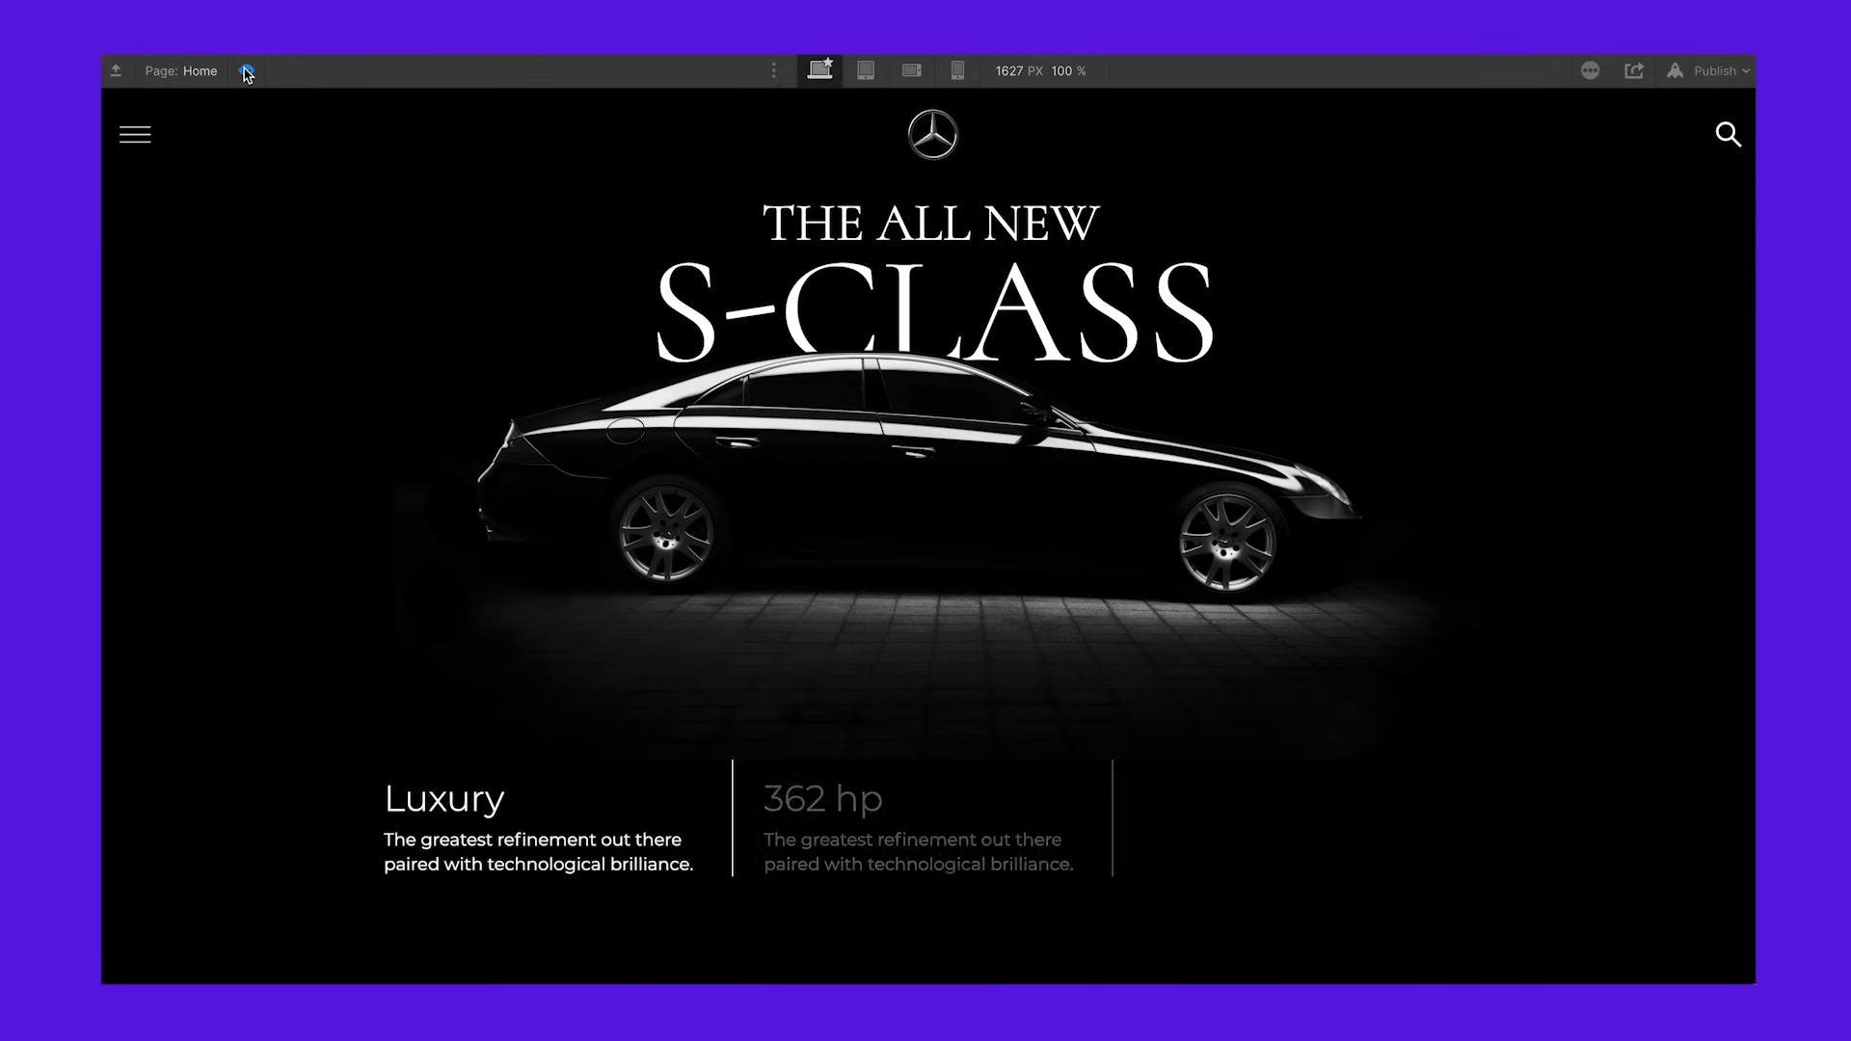